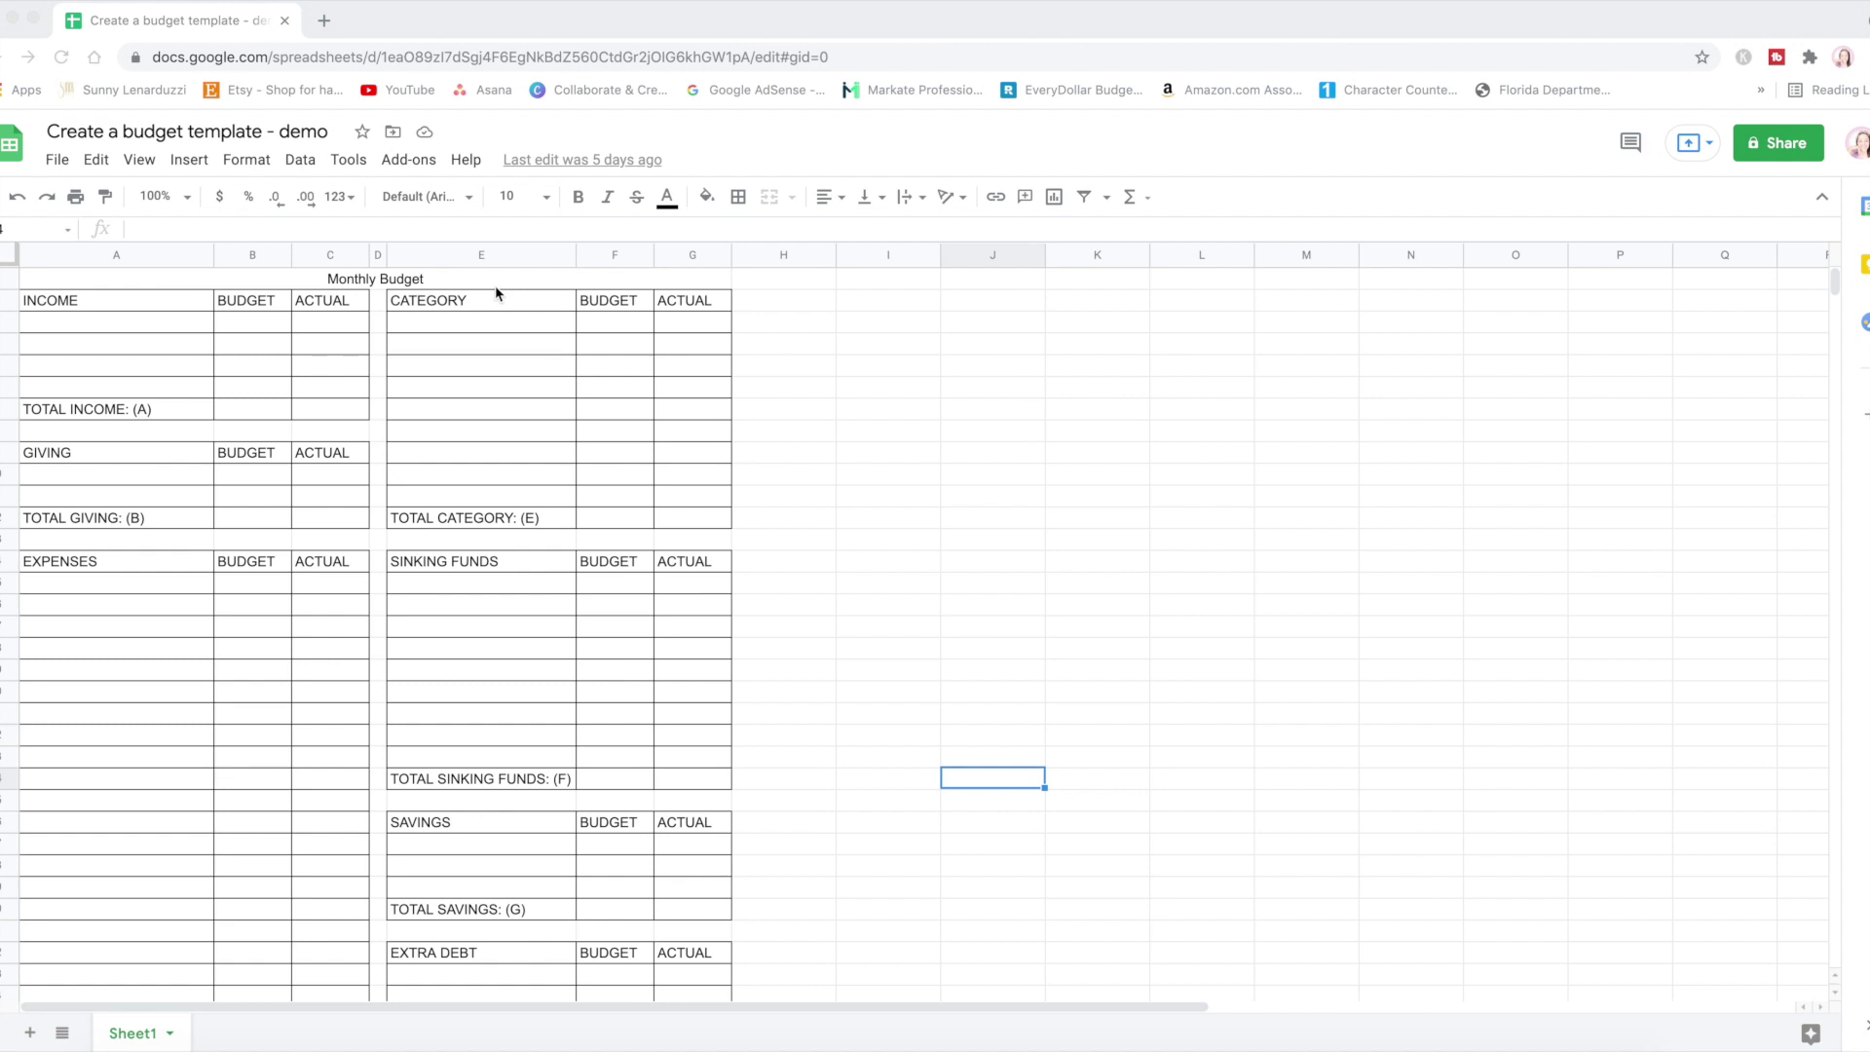
- Select the Monthly Budget title and browse the font library, closing it without adding fonts
click(380, 278)
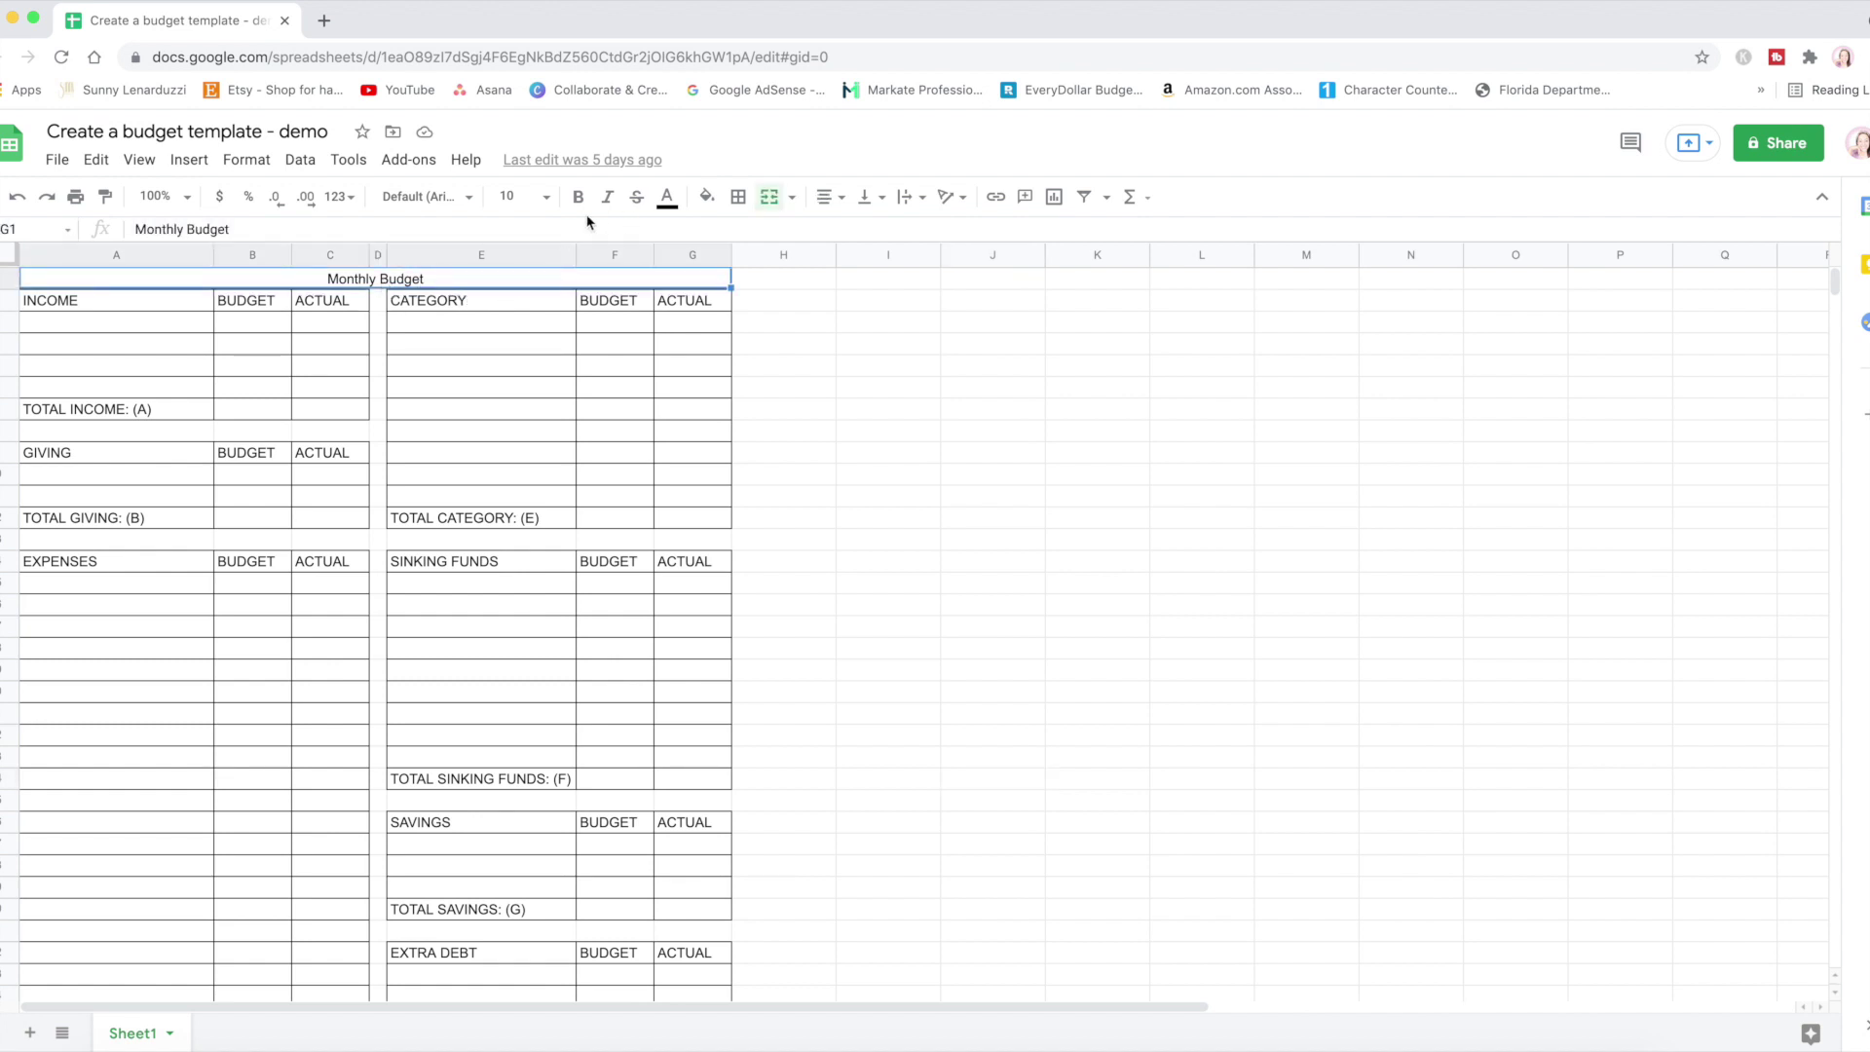
click(456, 203)
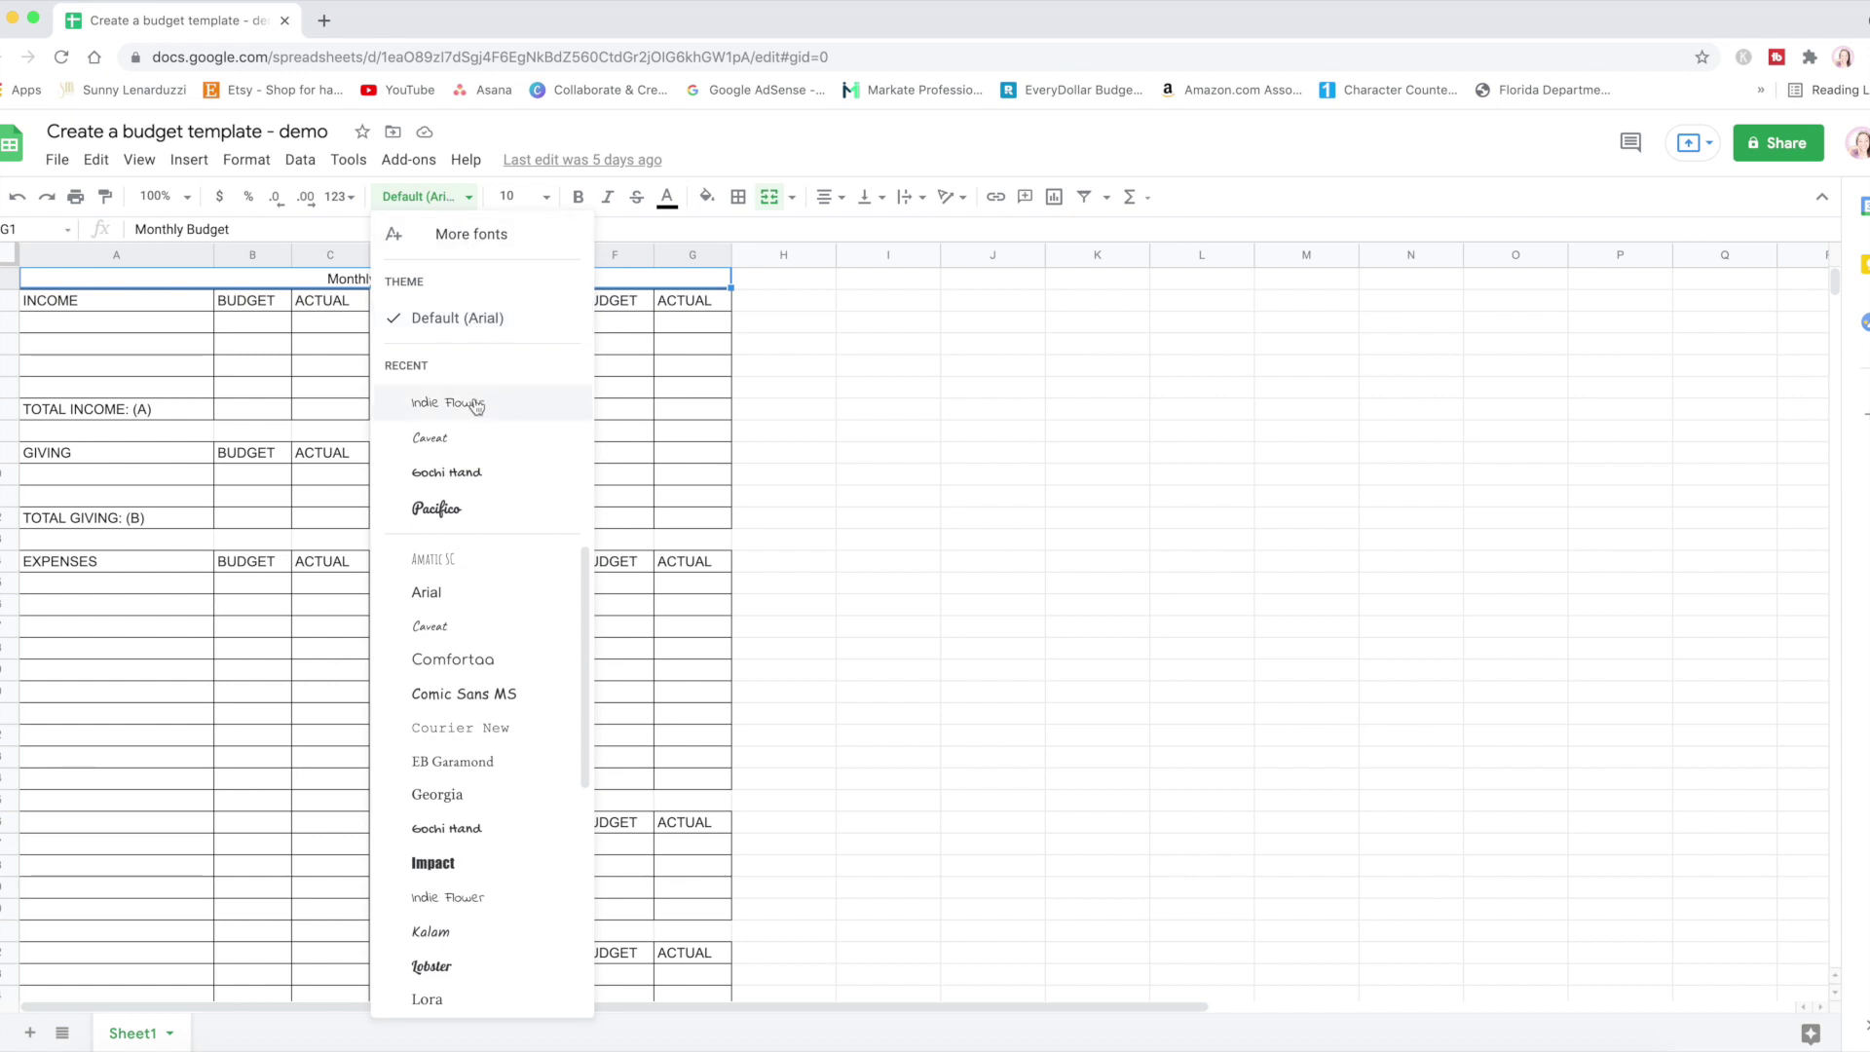
scroll(493, 618, down, 5)
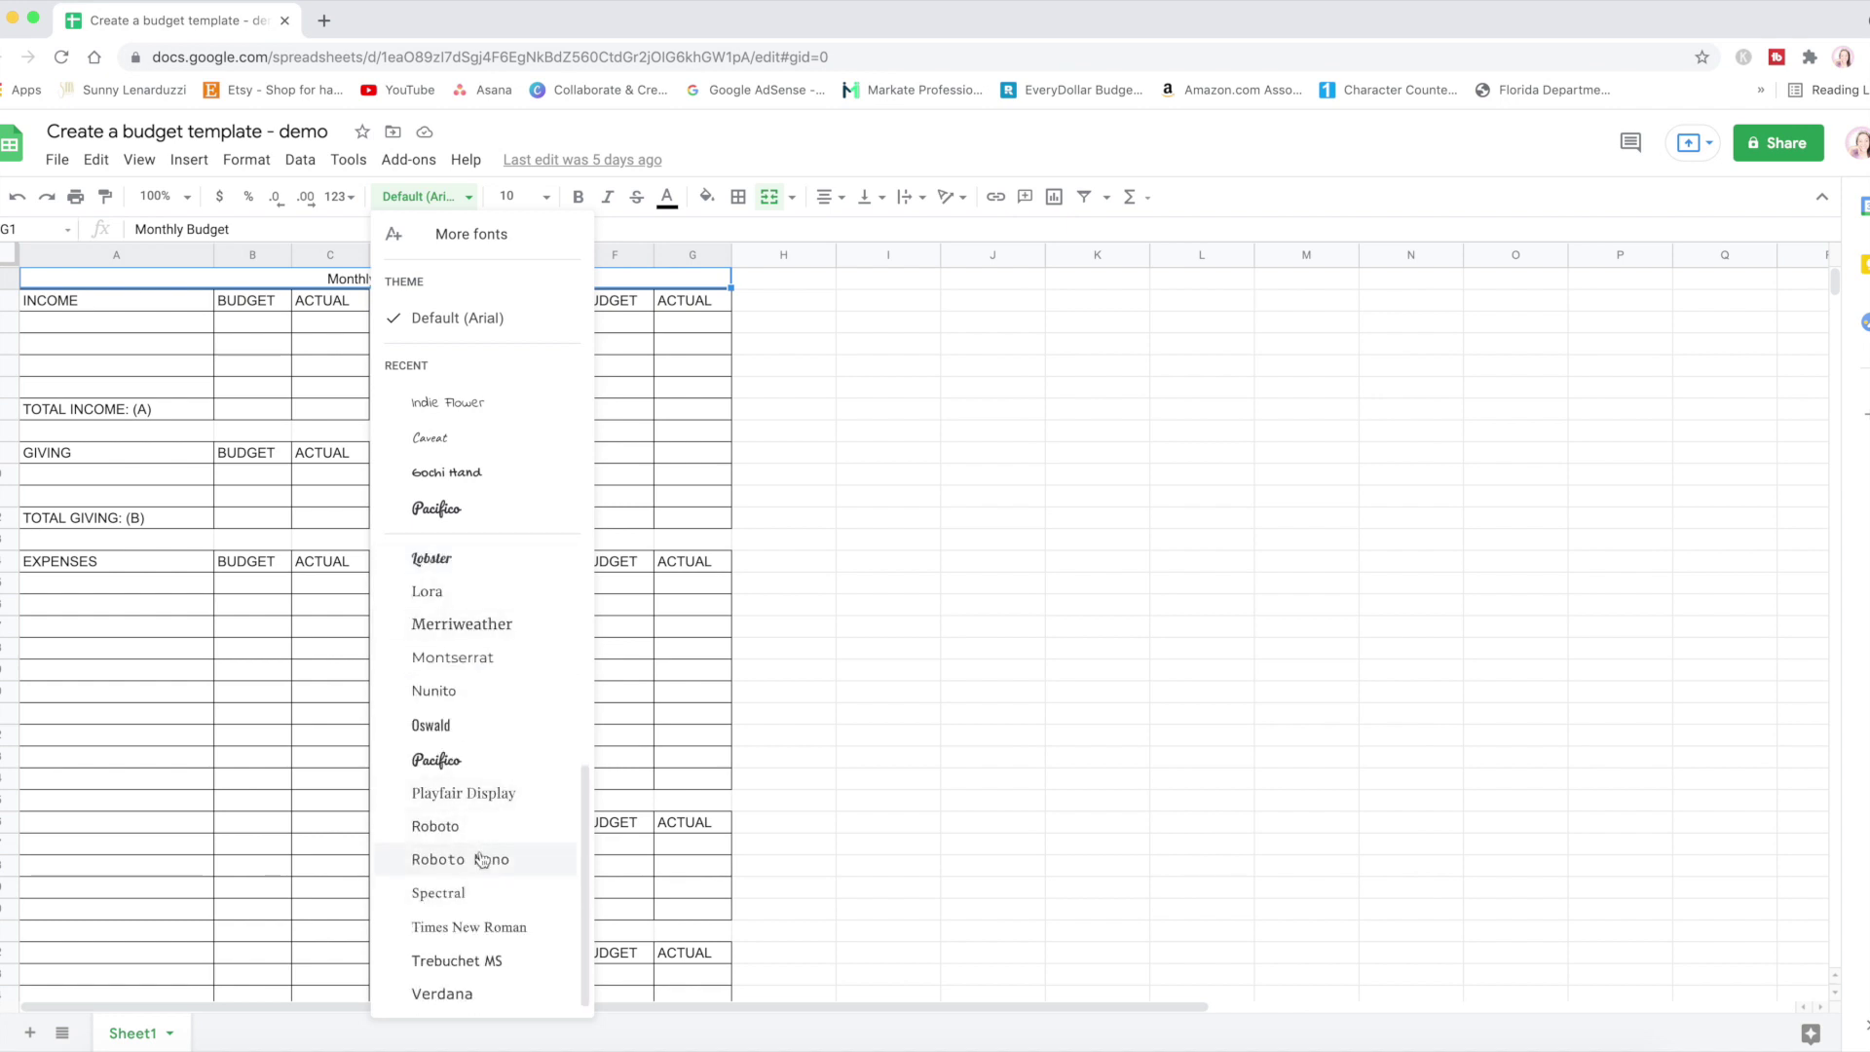
click(483, 237)
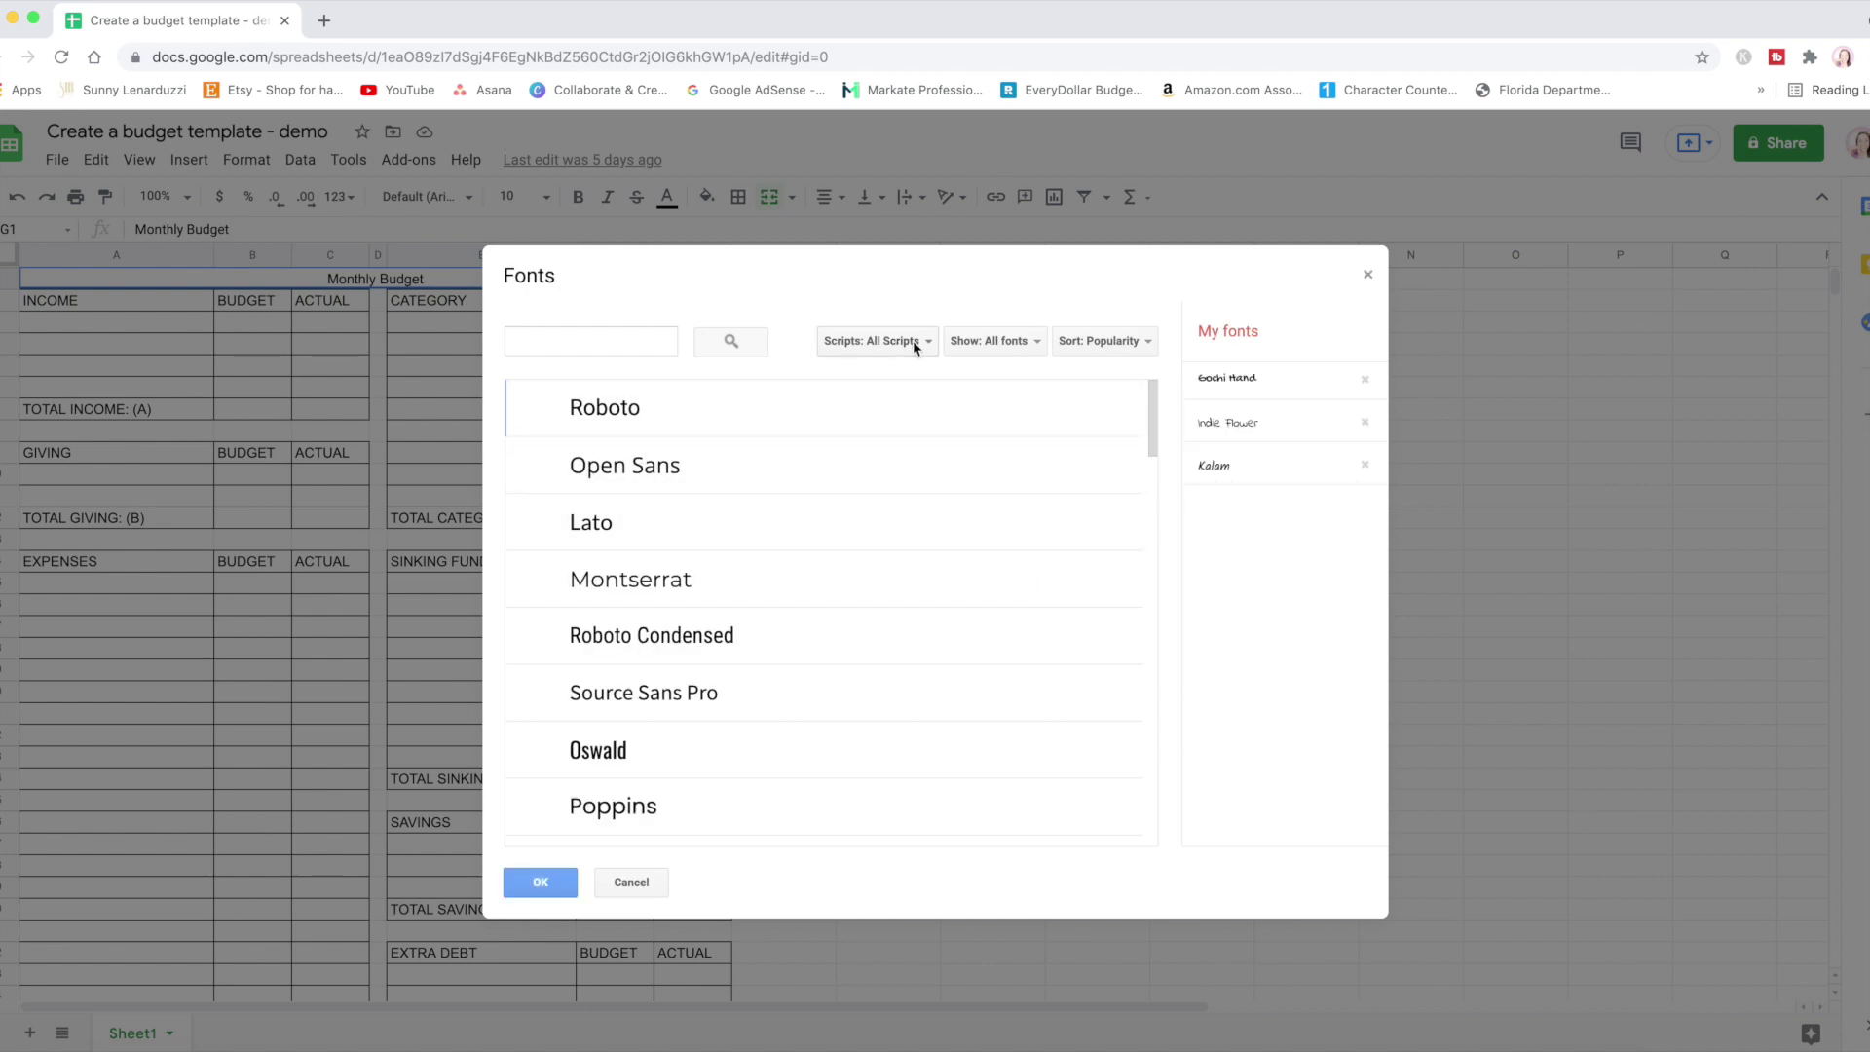
click(917, 346)
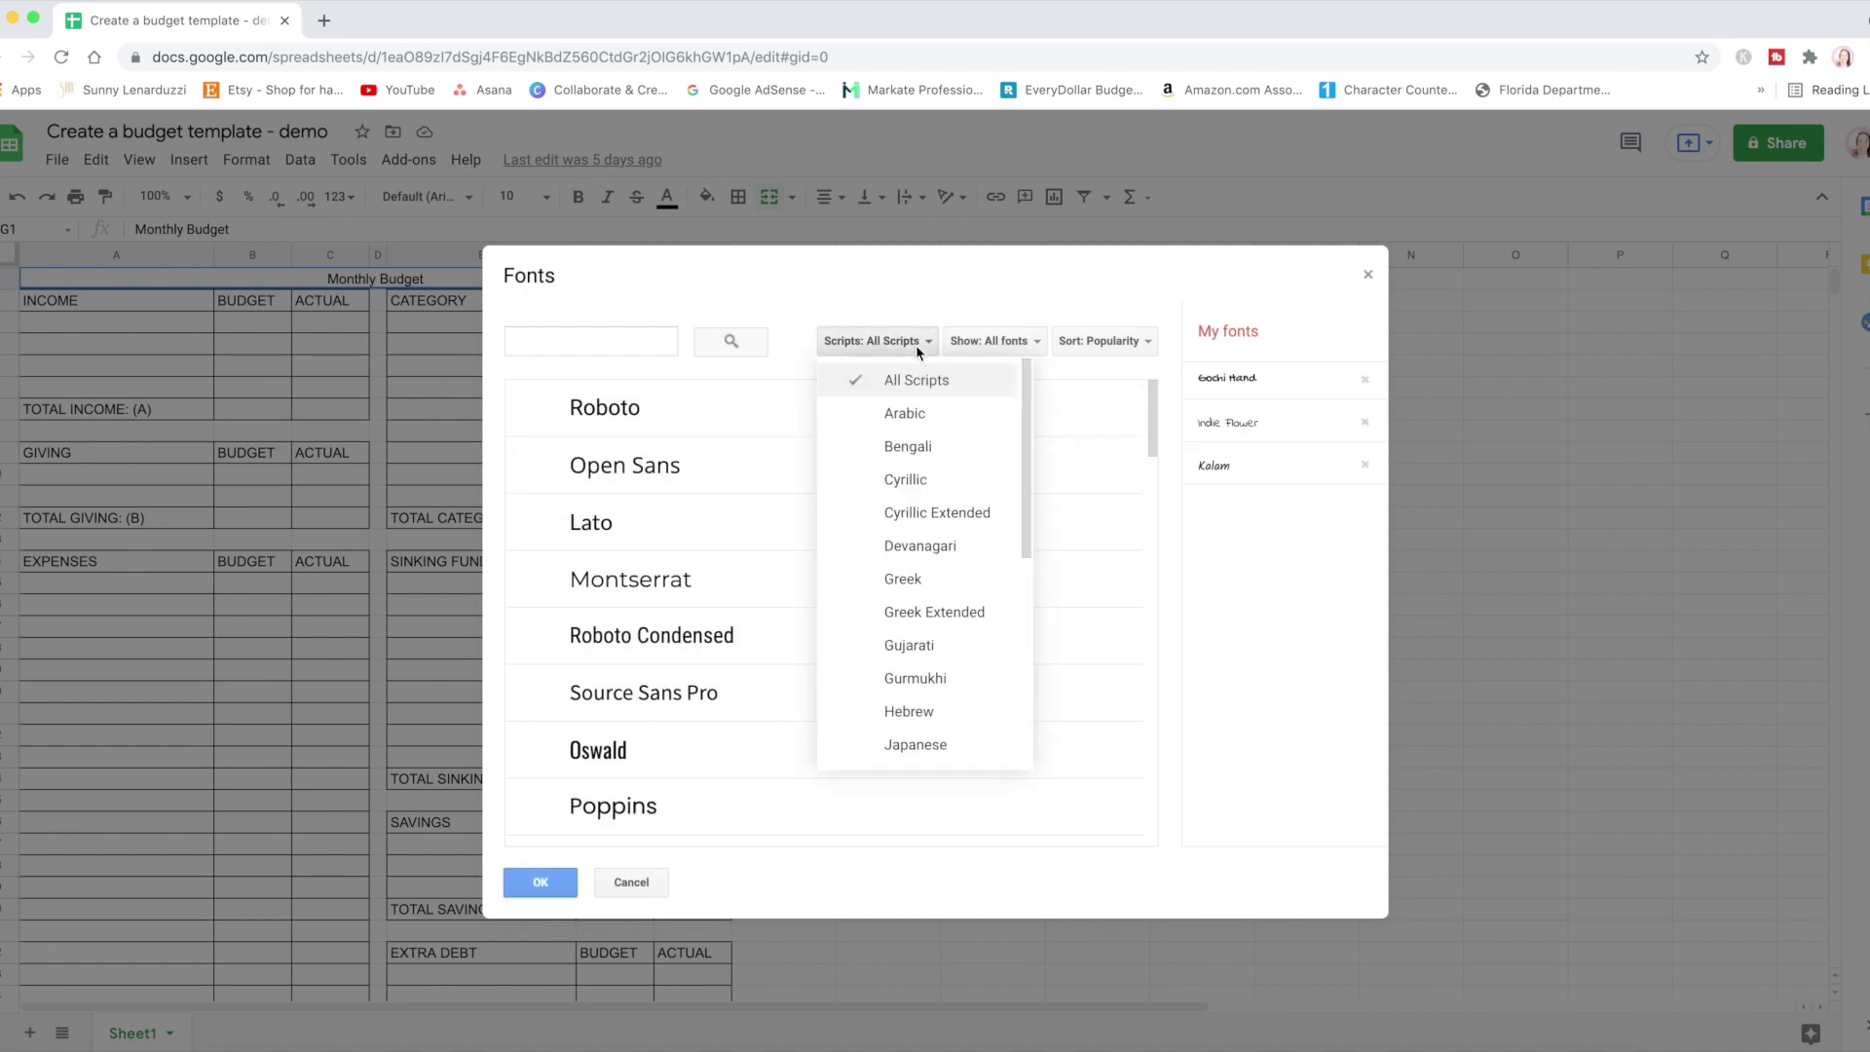
click(916, 343)
scroll(974, 487, down, 5)
click(1104, 341)
click(1135, 380)
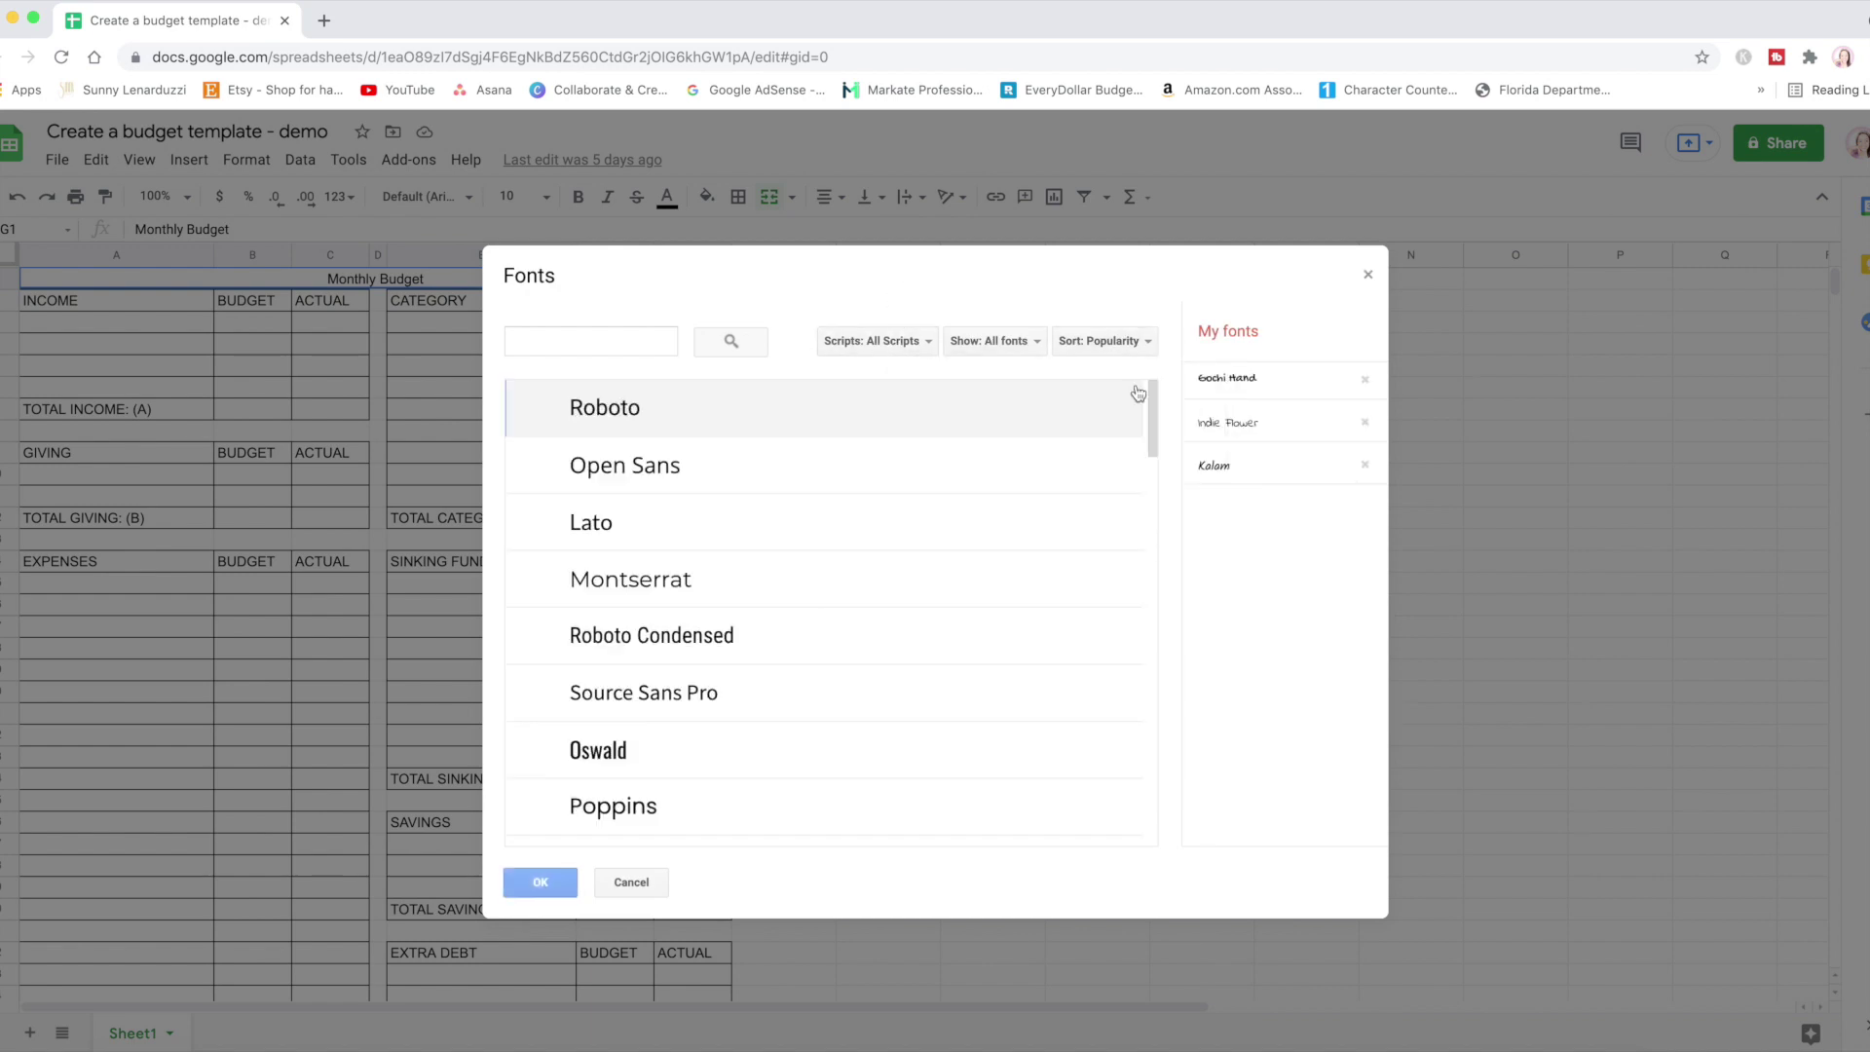
scroll(720, 536, down, 10)
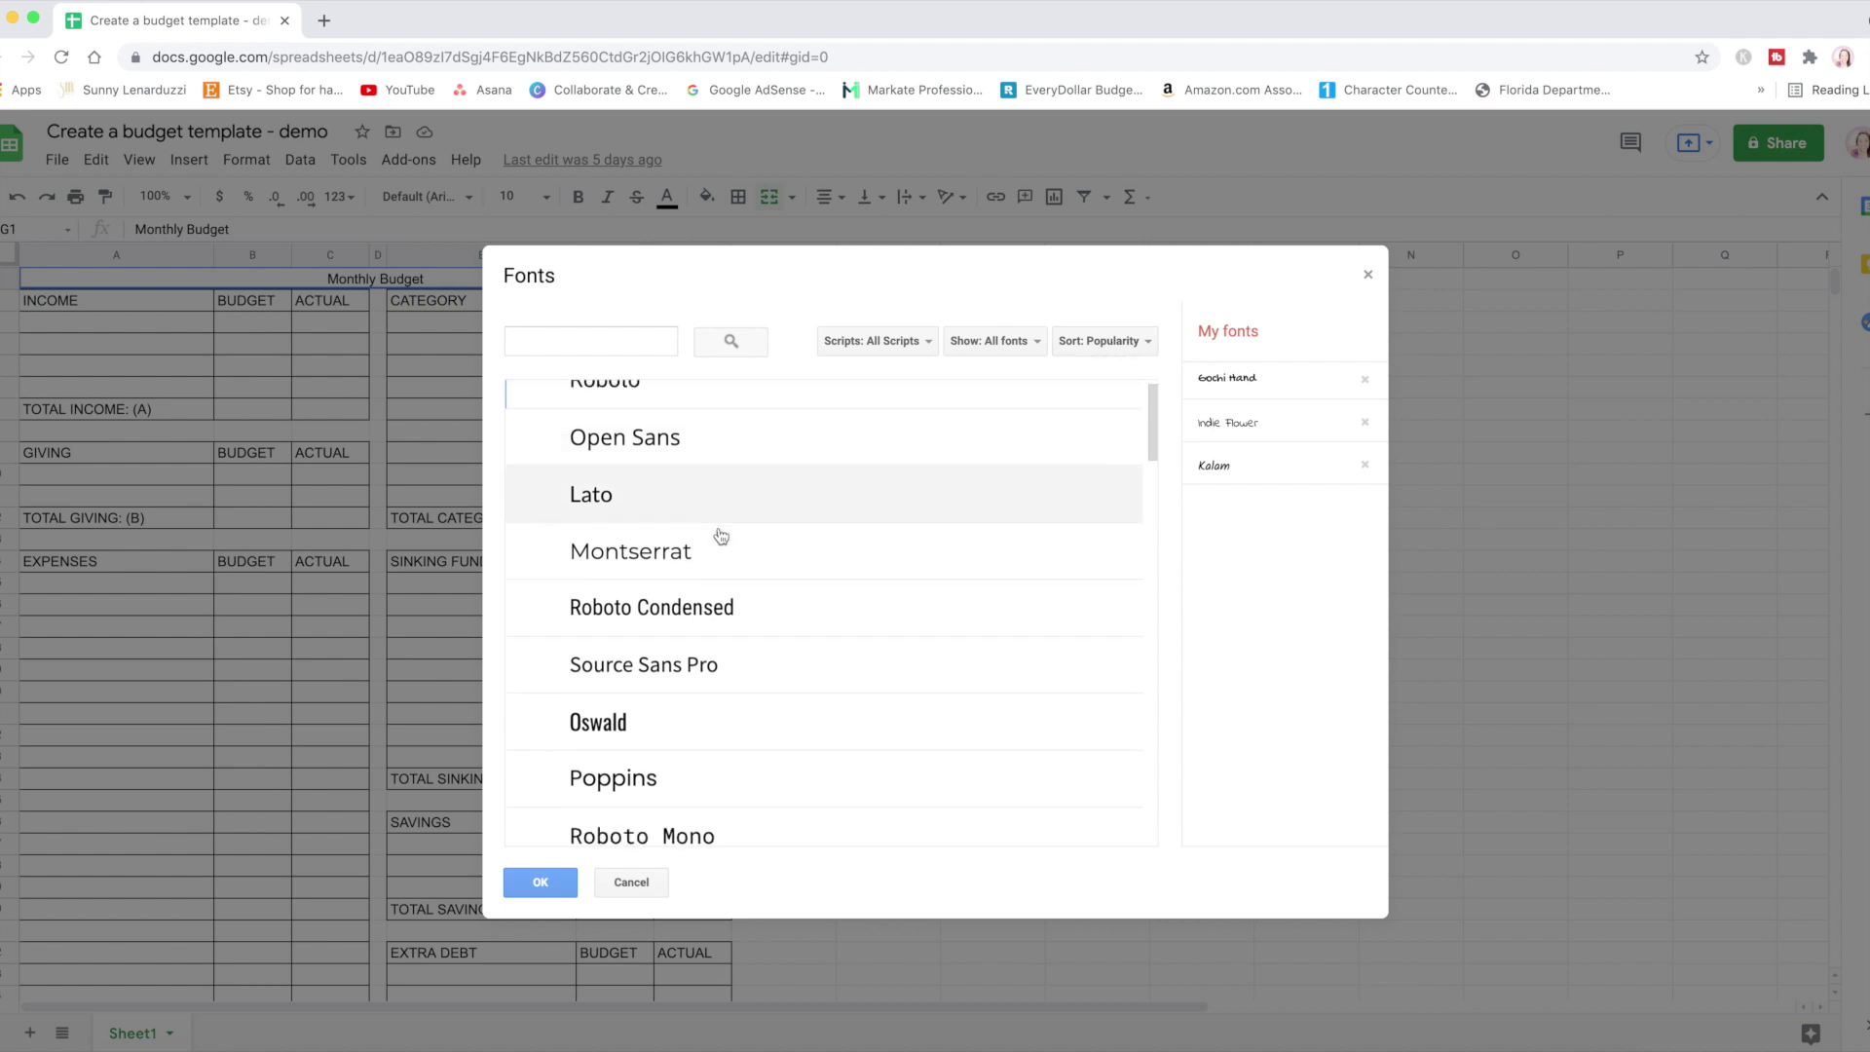
scroll(721, 535, down, 10)
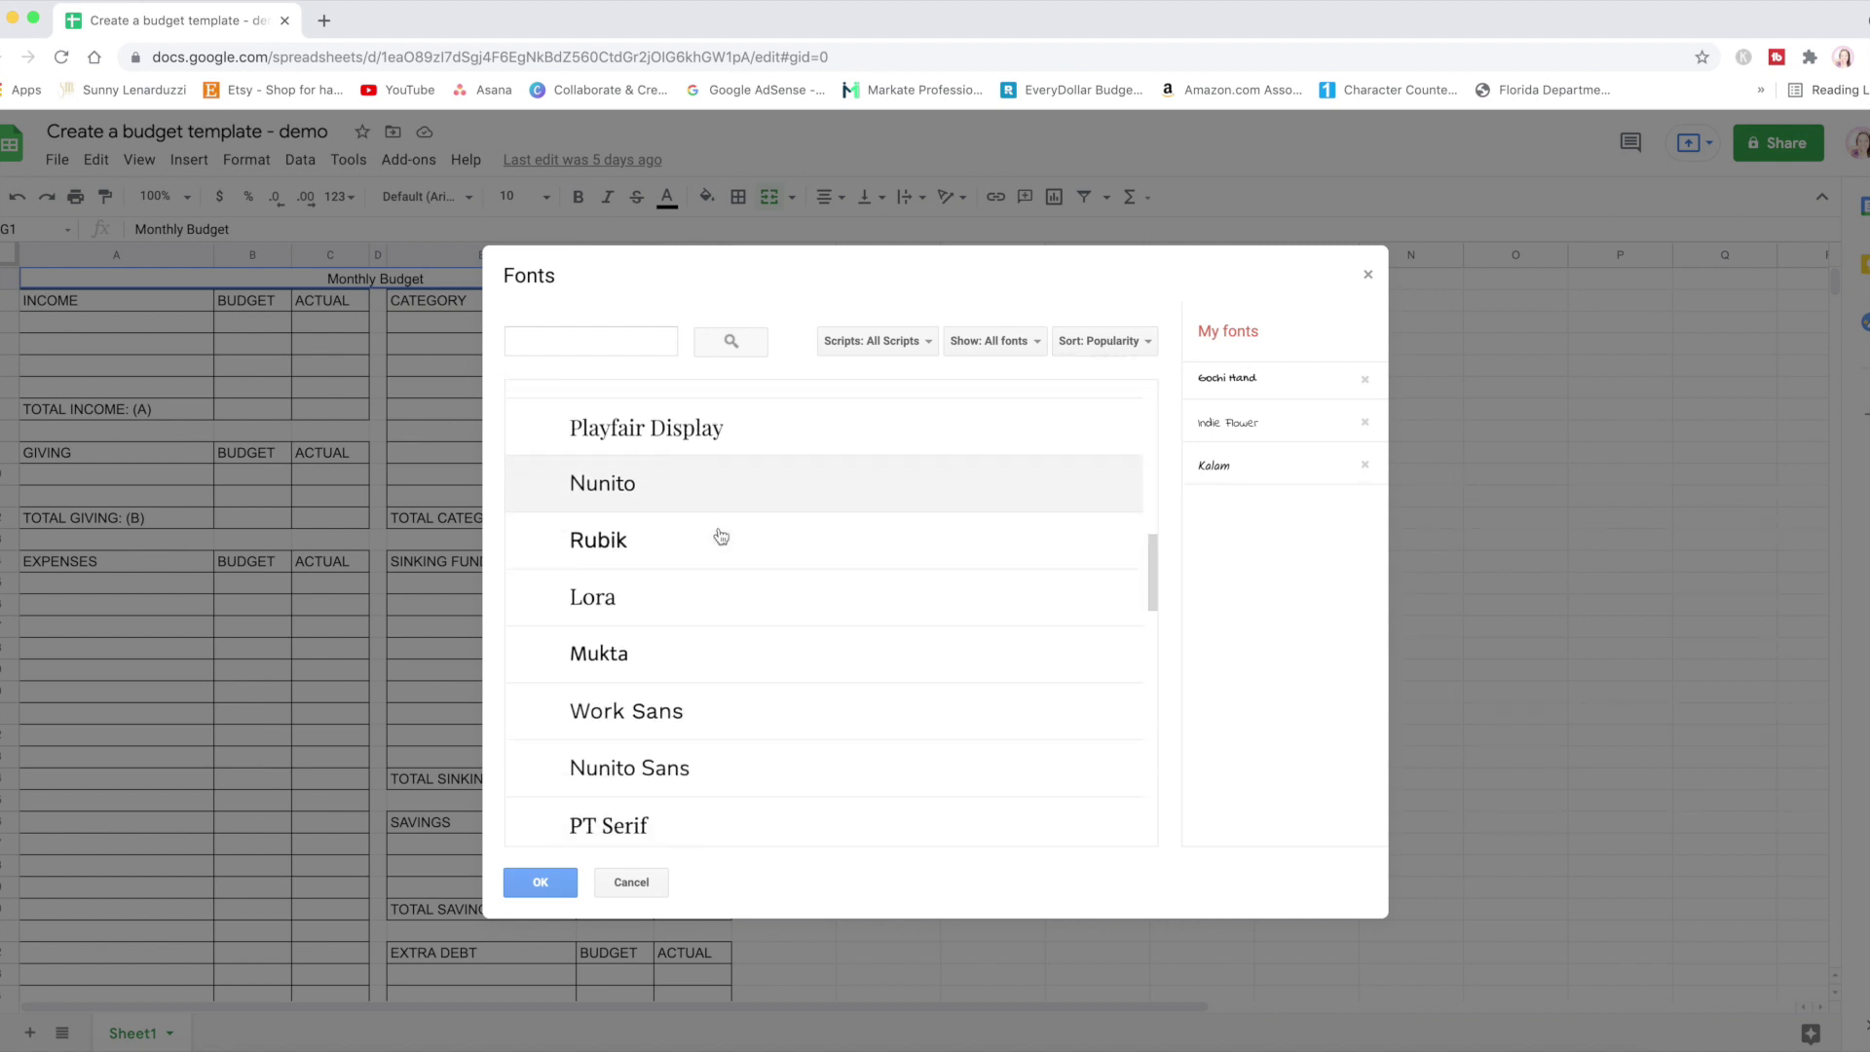
scroll(721, 537, down, 8)
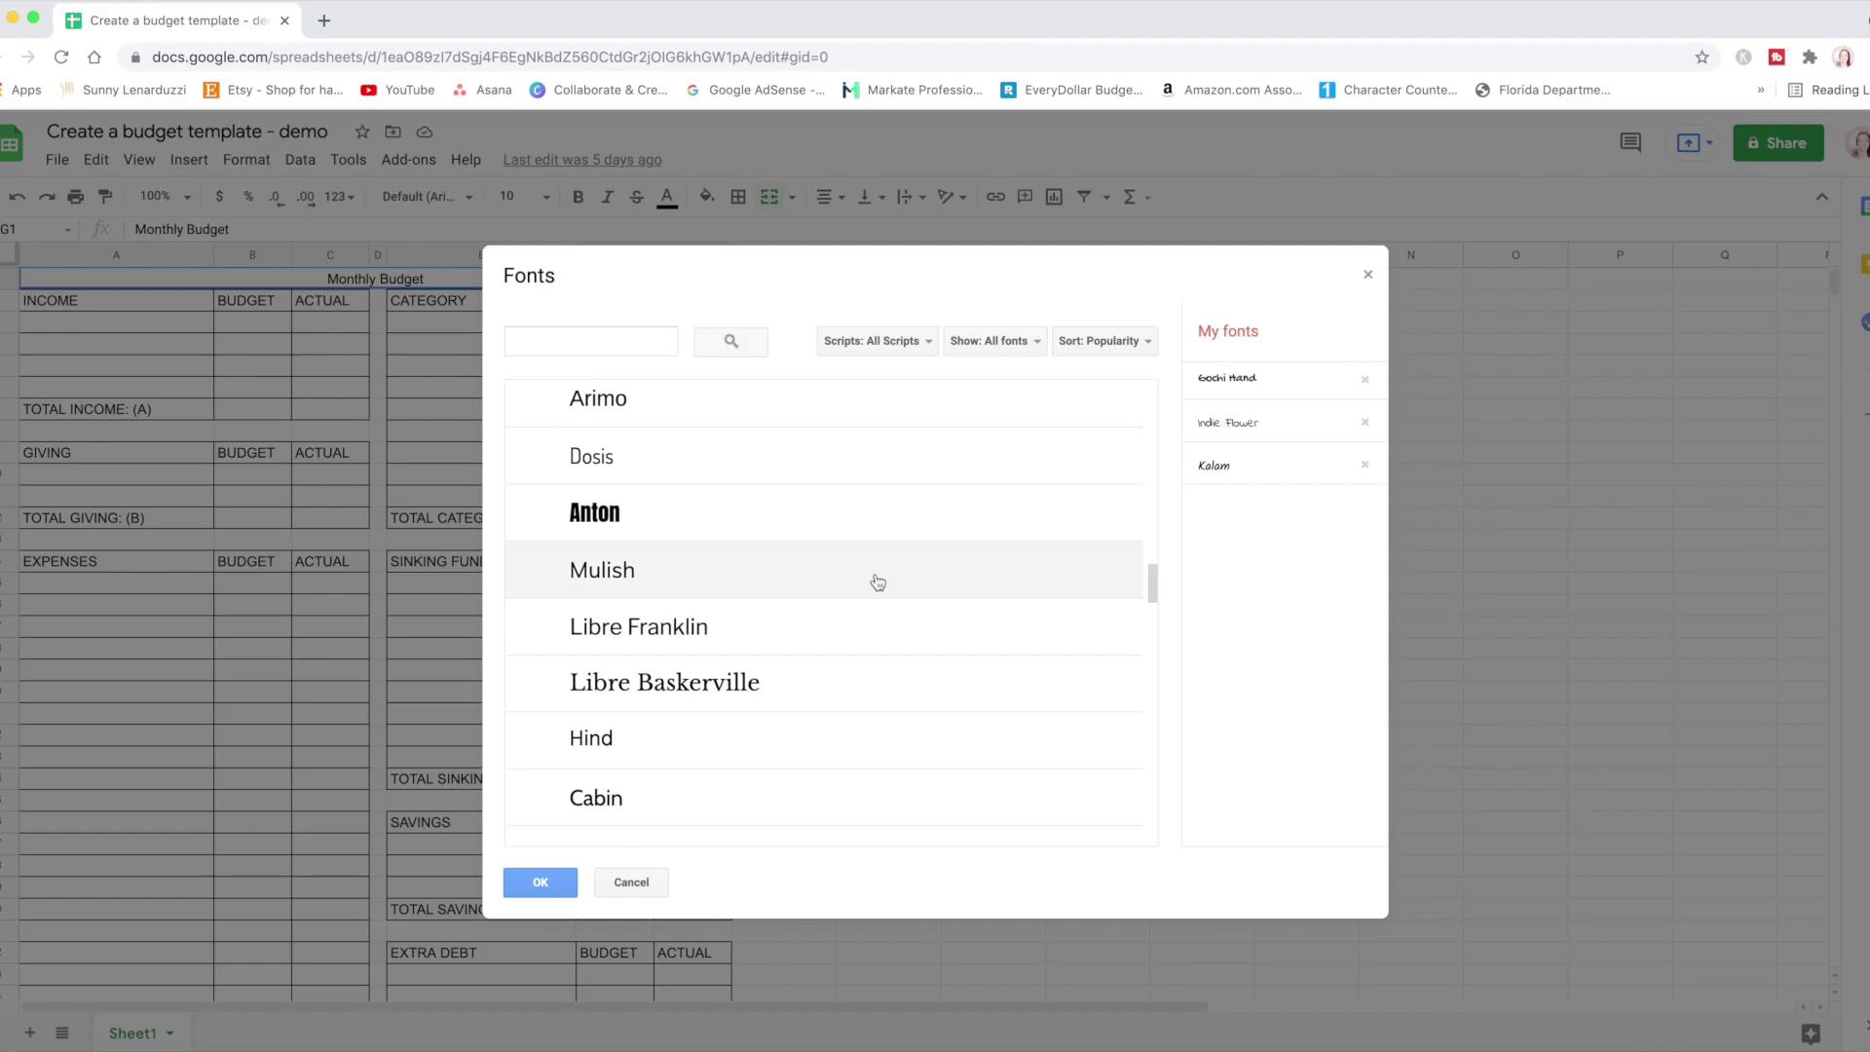
scroll(878, 581, down, 5)
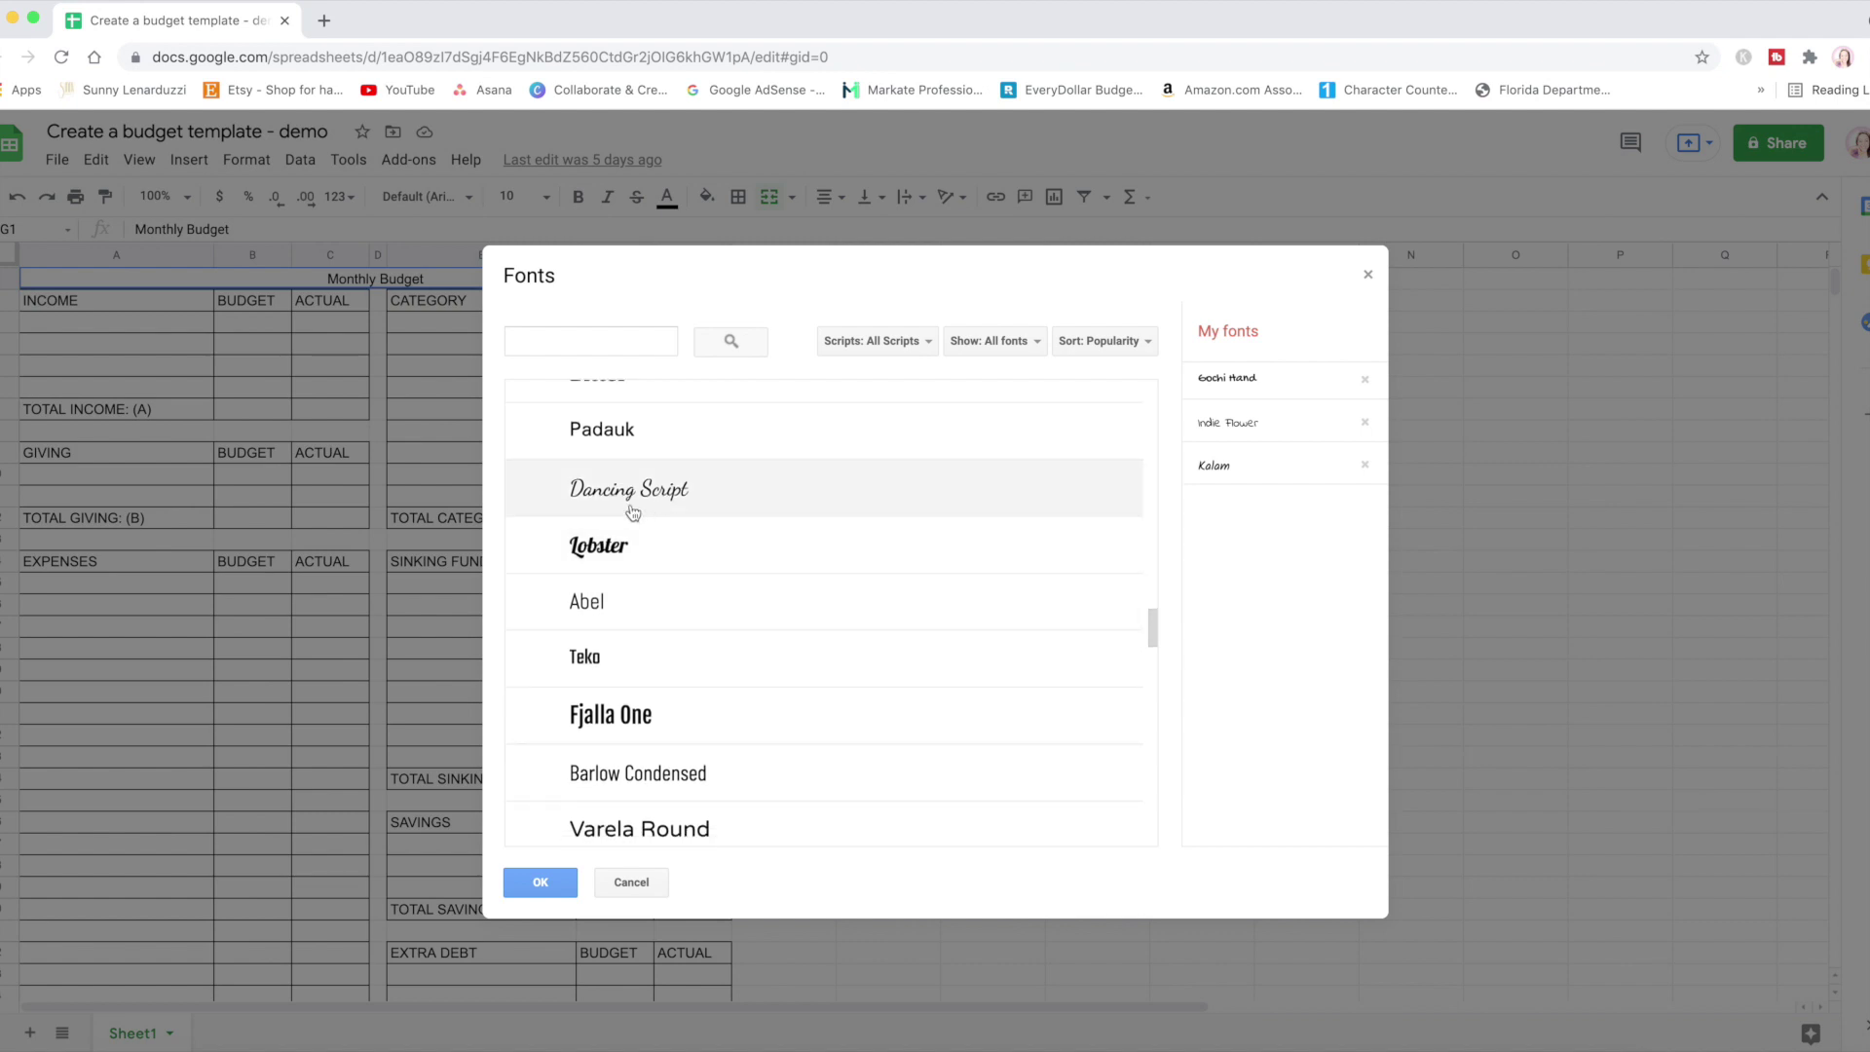
scroll(694, 534, down, 8)
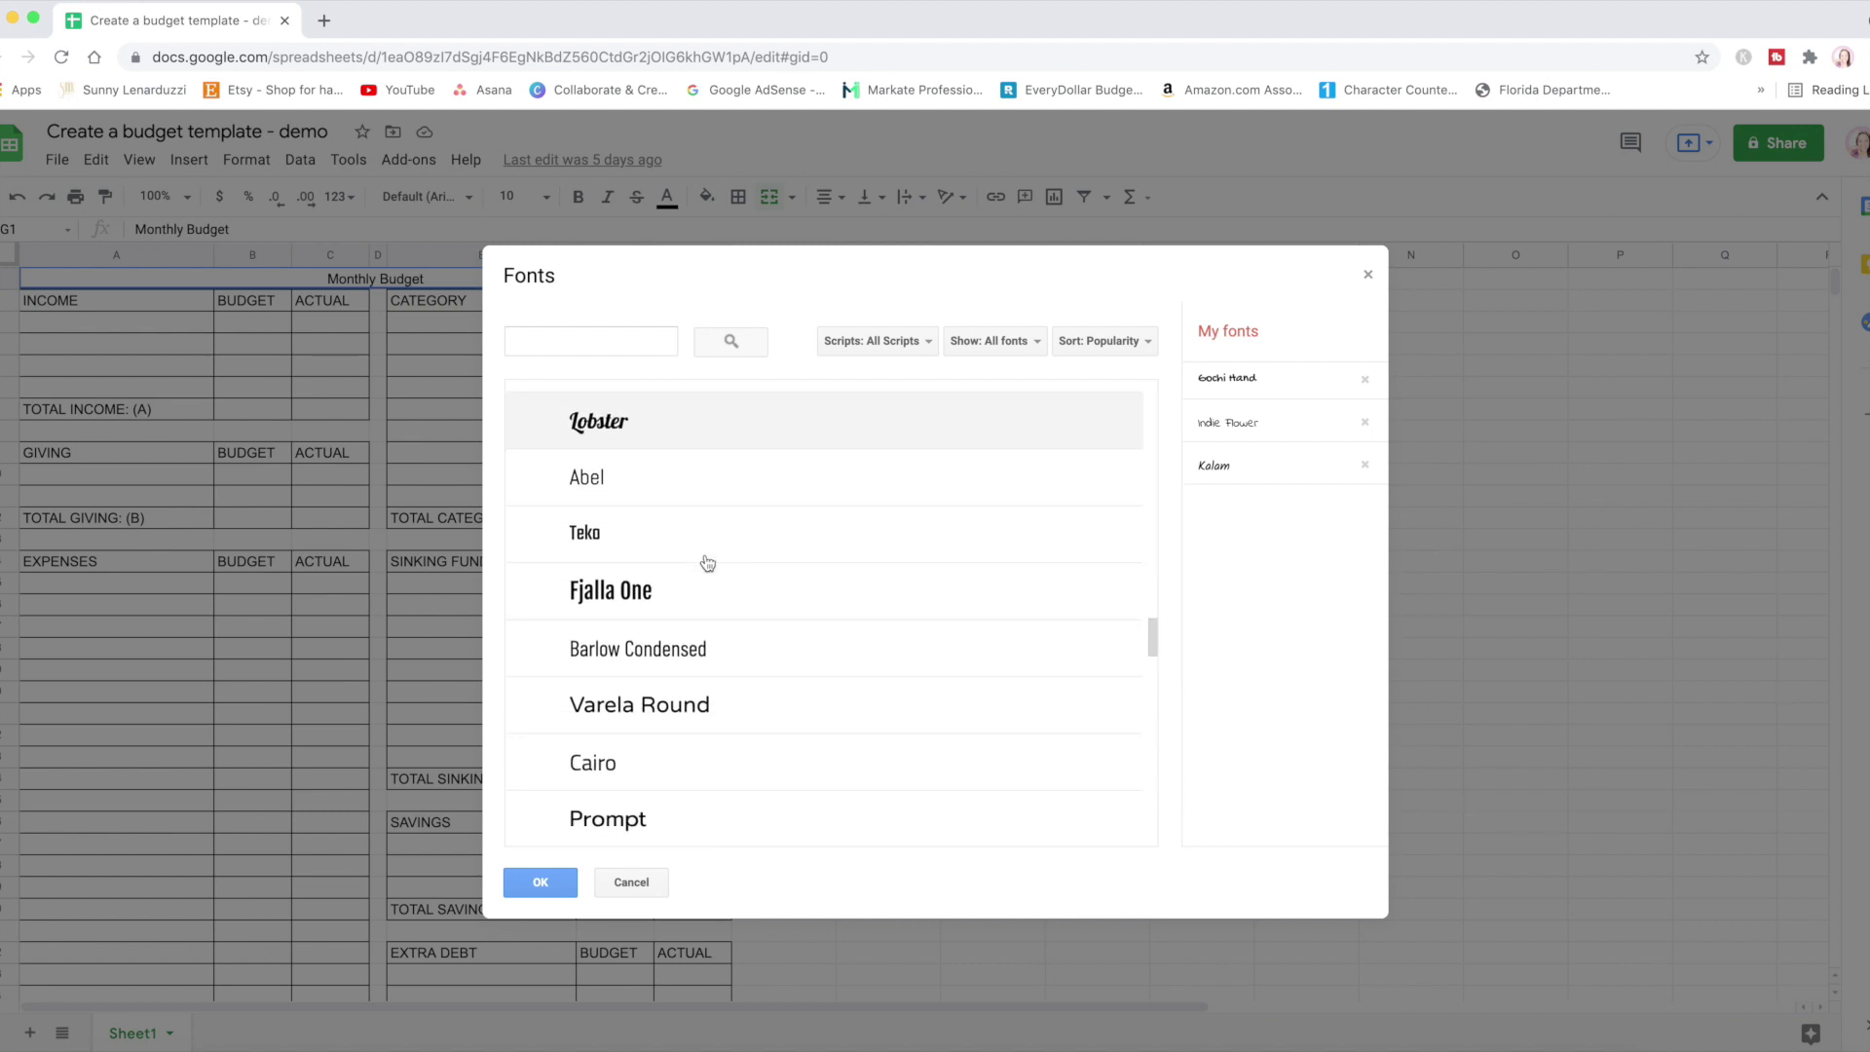
scroll(707, 563, down, 4)
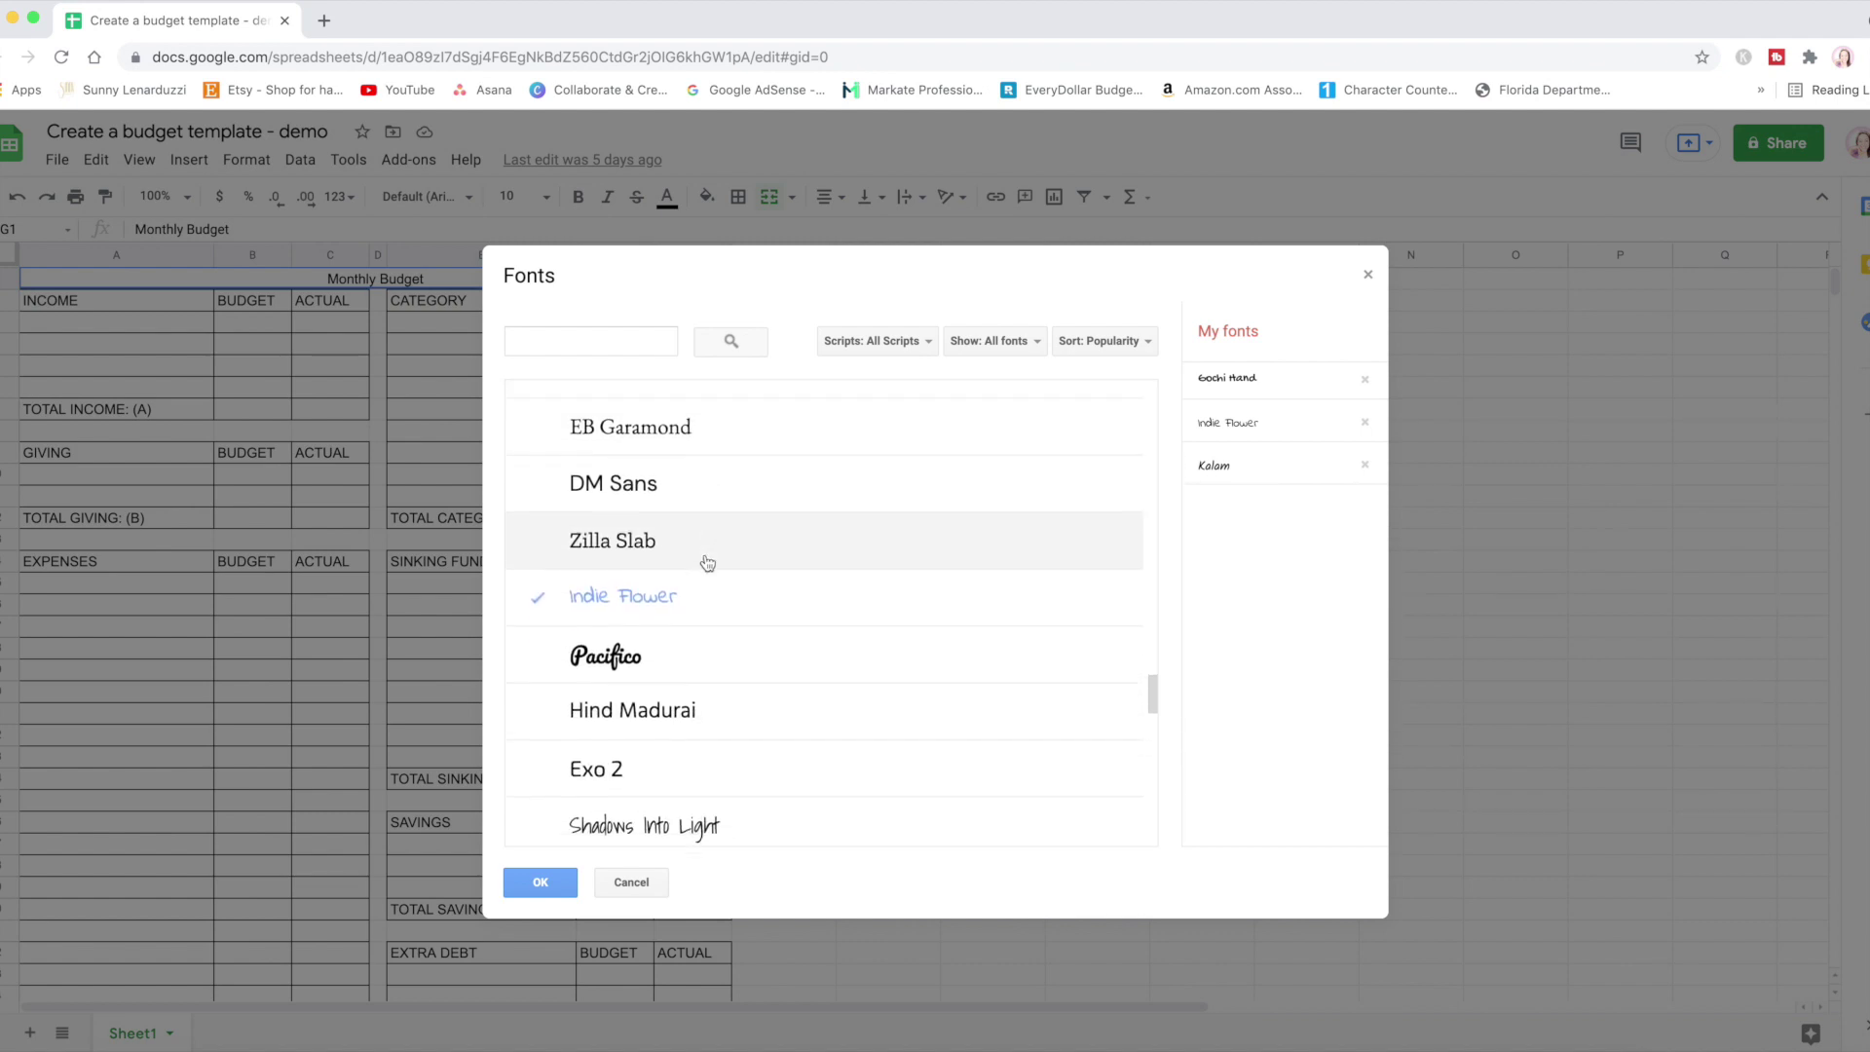
scroll(802, 584, down, 5)
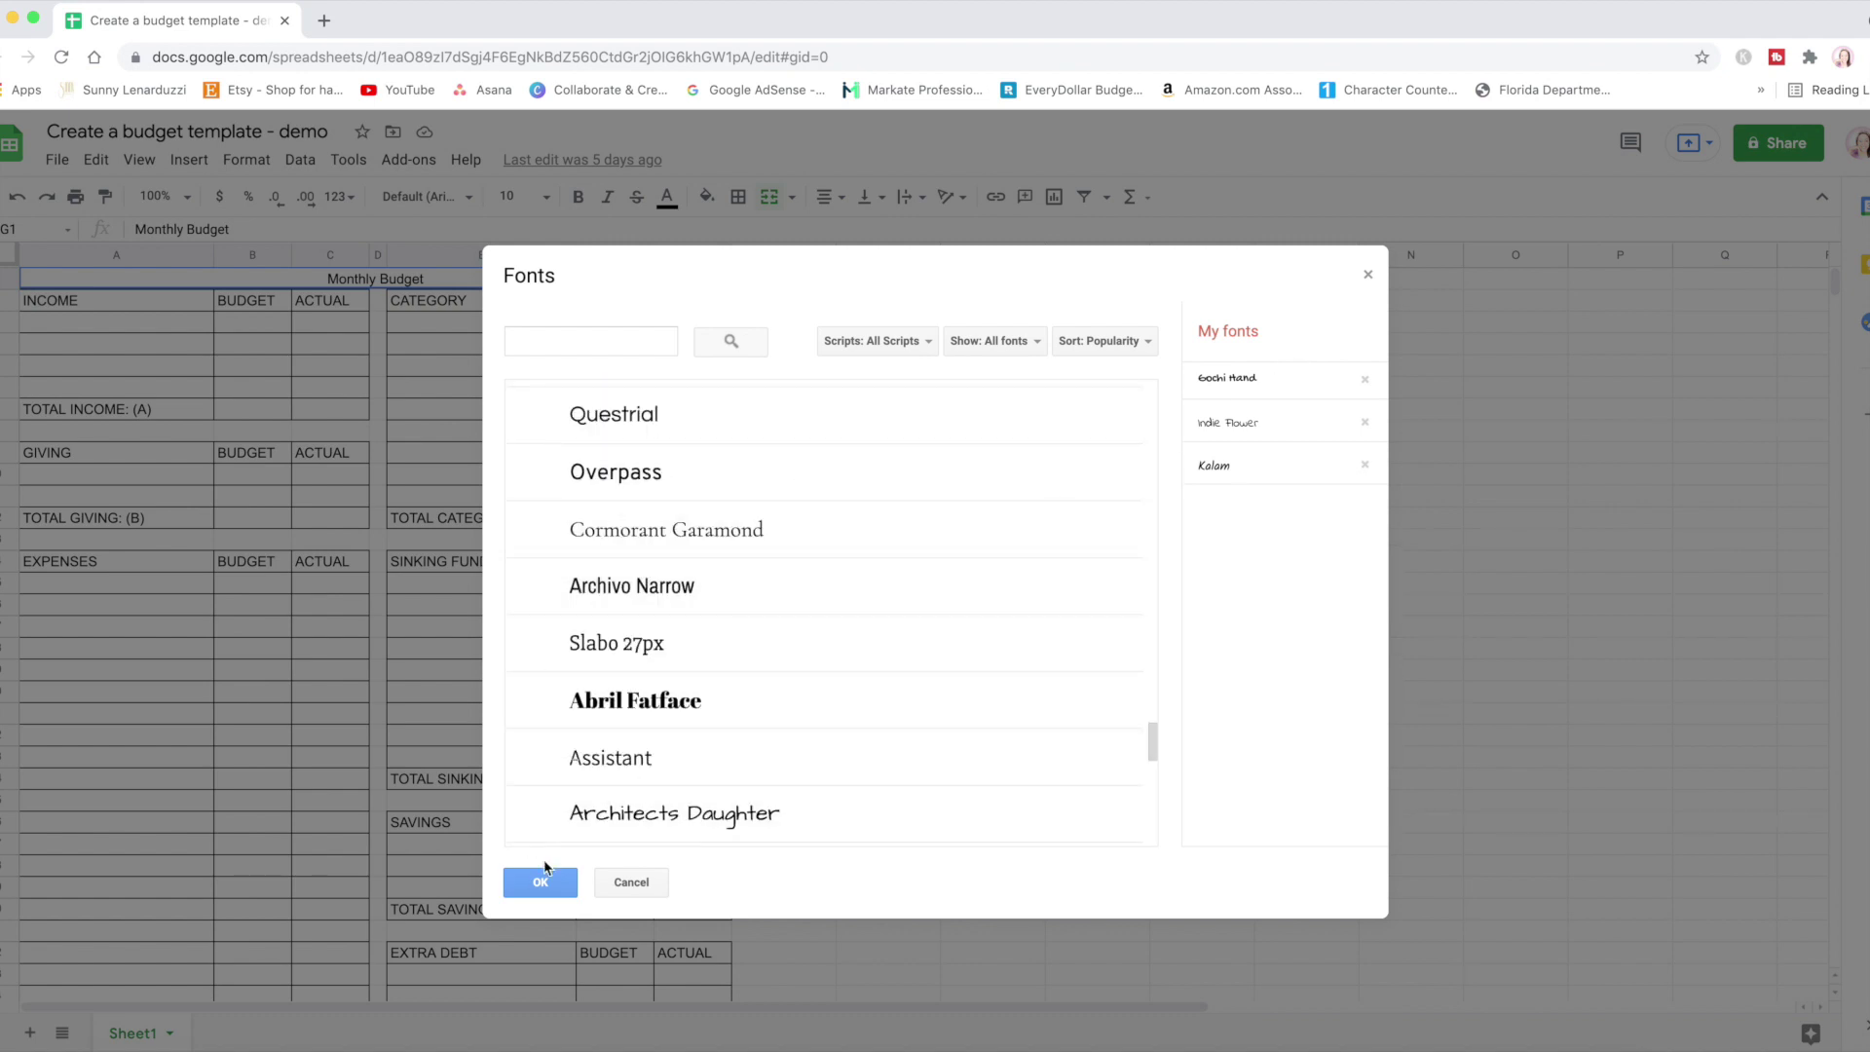
click(631, 883)
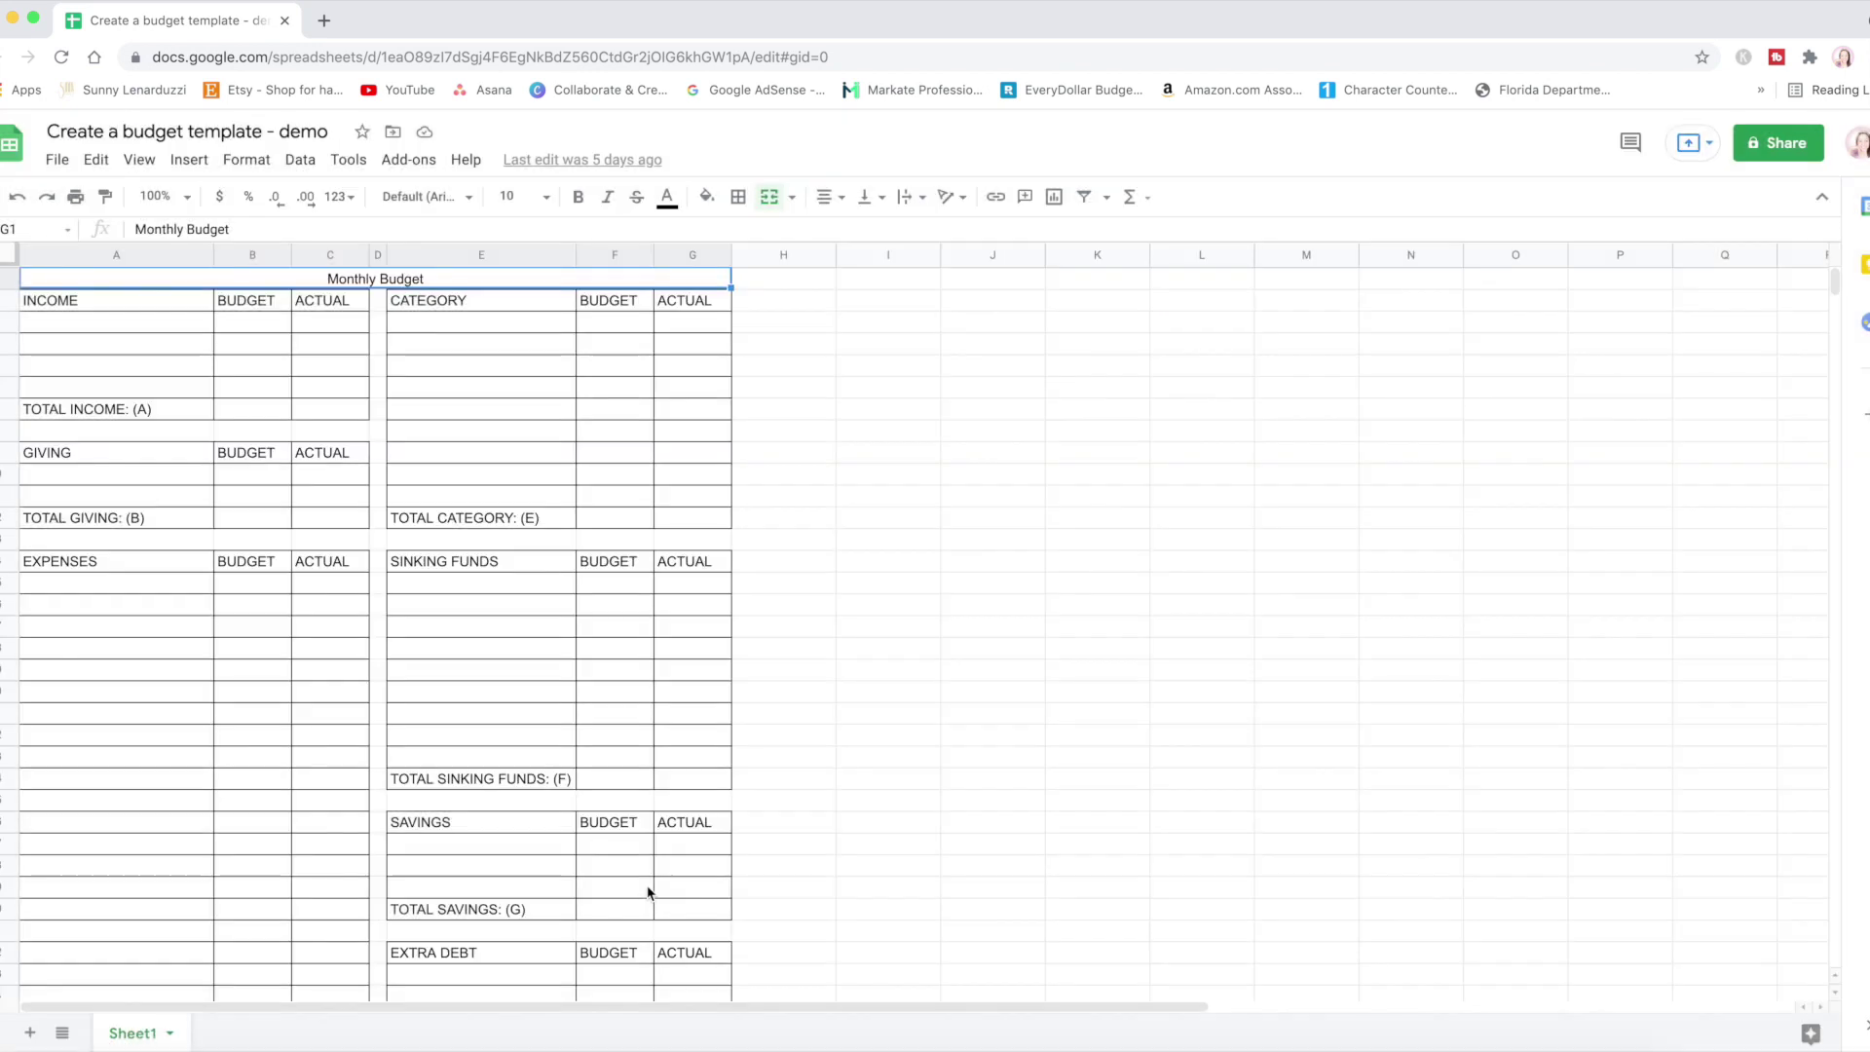
- Set the Monthly Budget title to Gochi Hand at font size 40
click(426, 196)
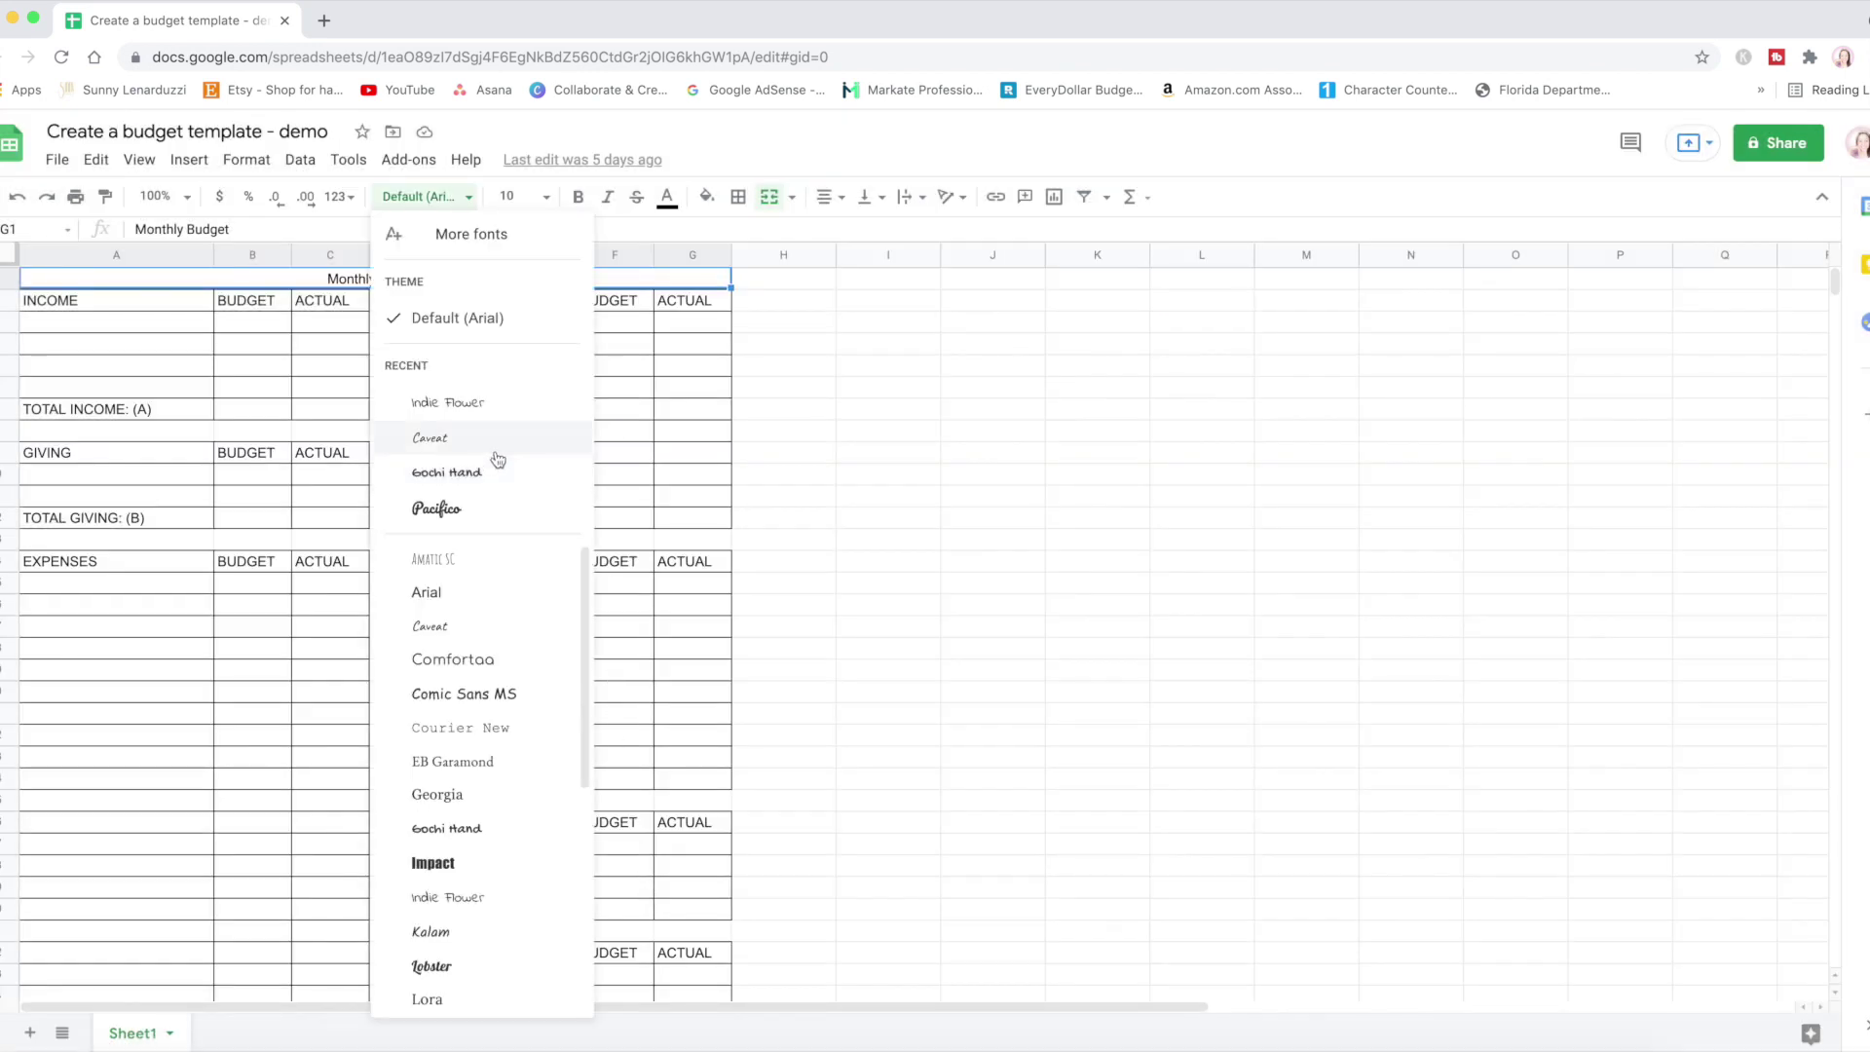
click(492, 488)
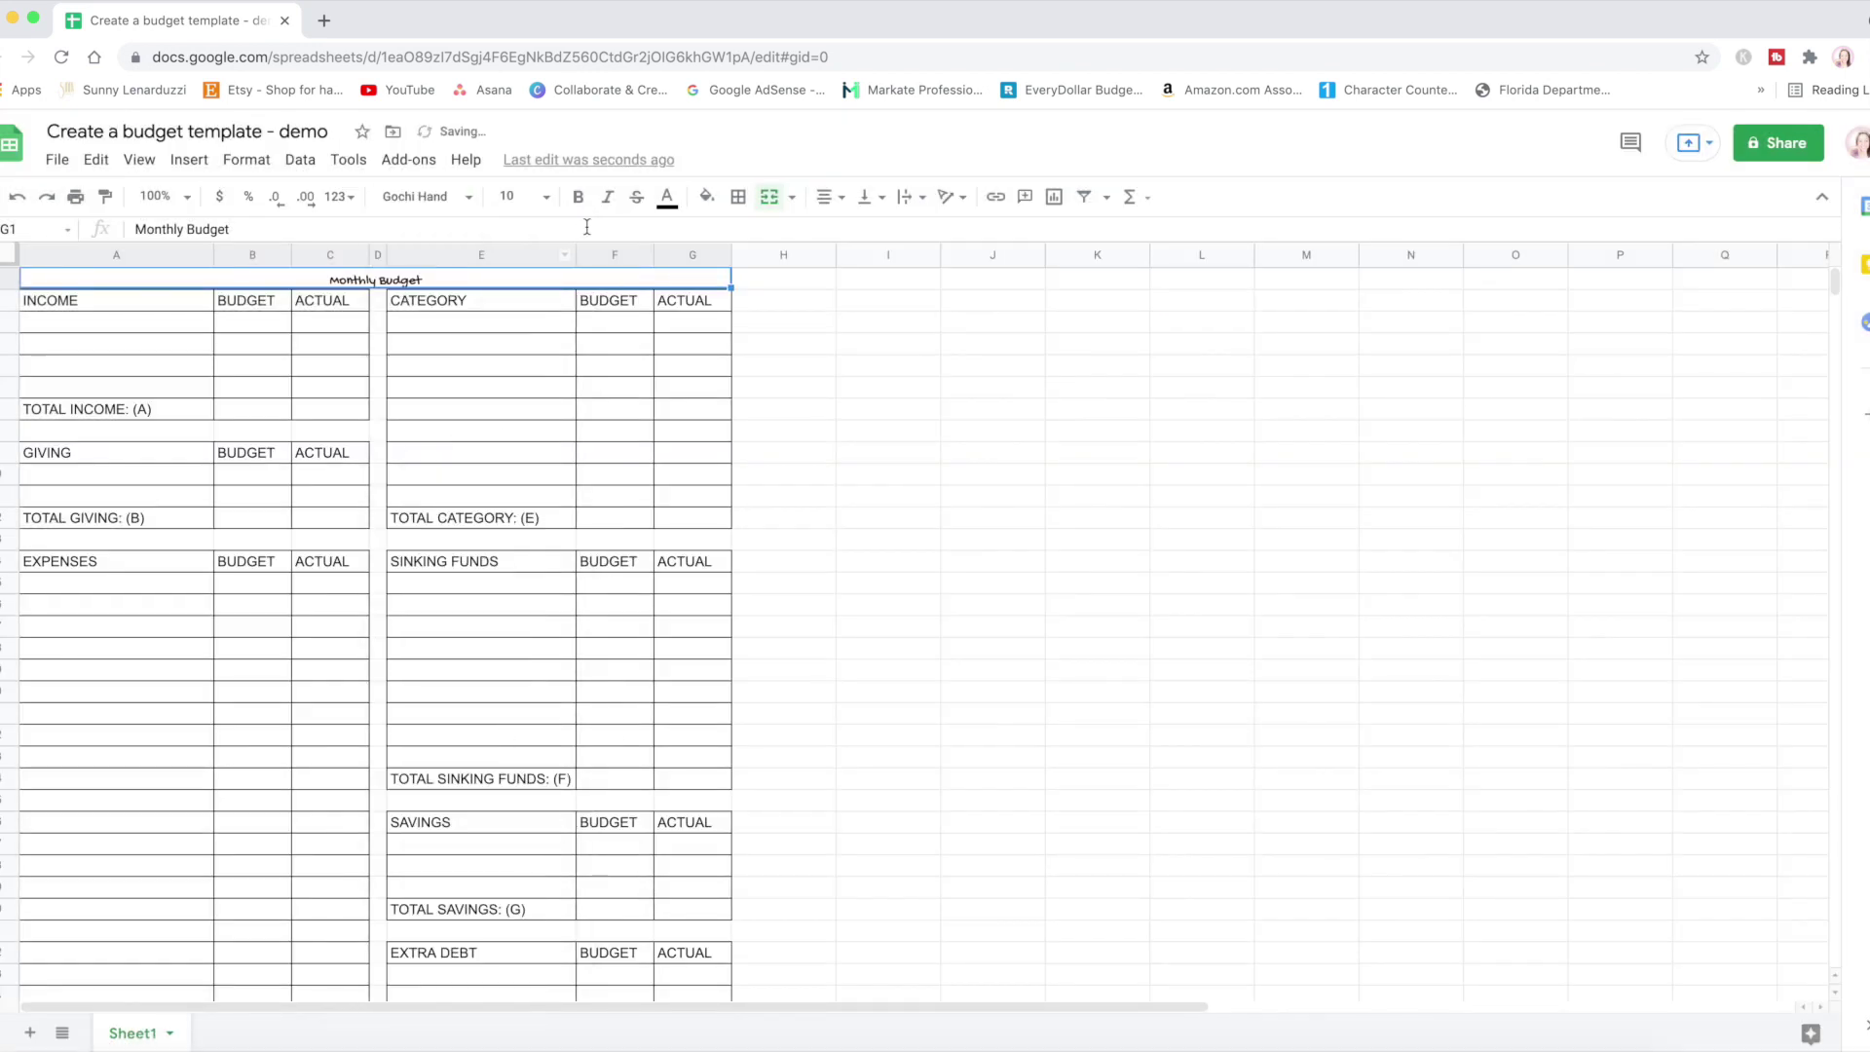
click(546, 199)
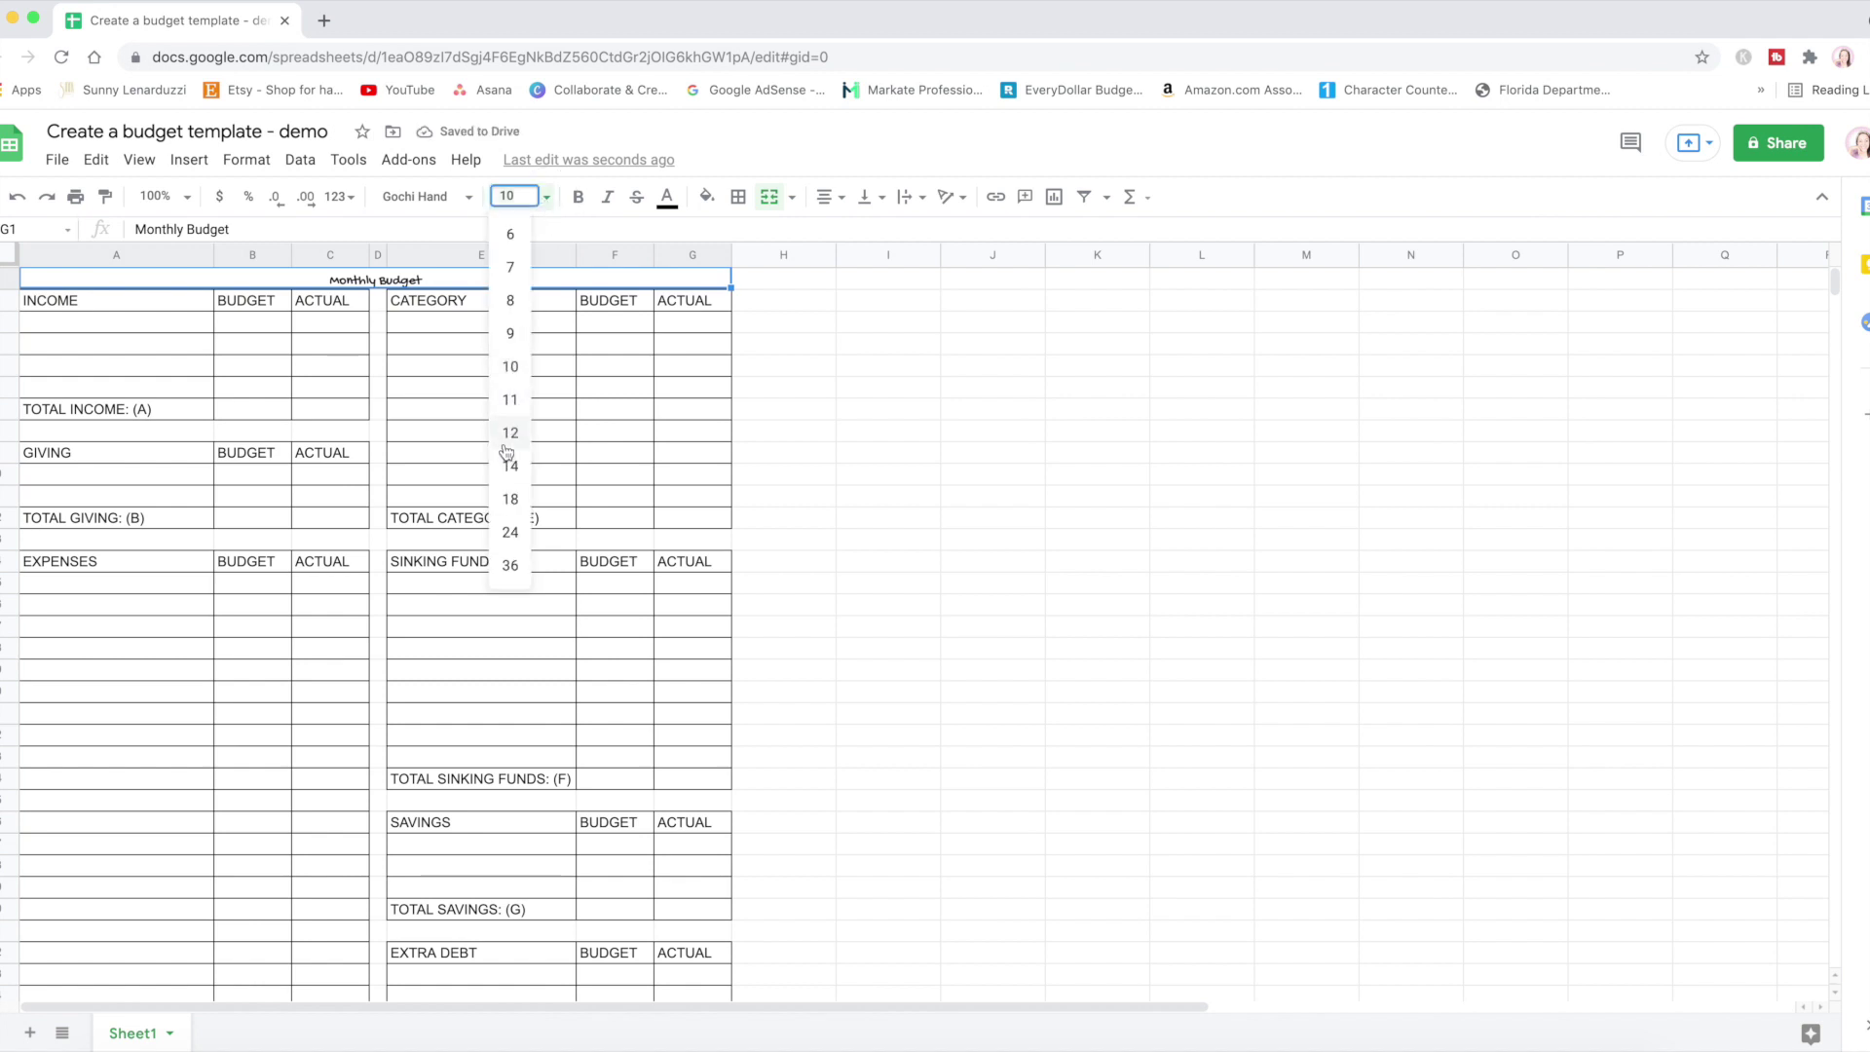
click(518, 526)
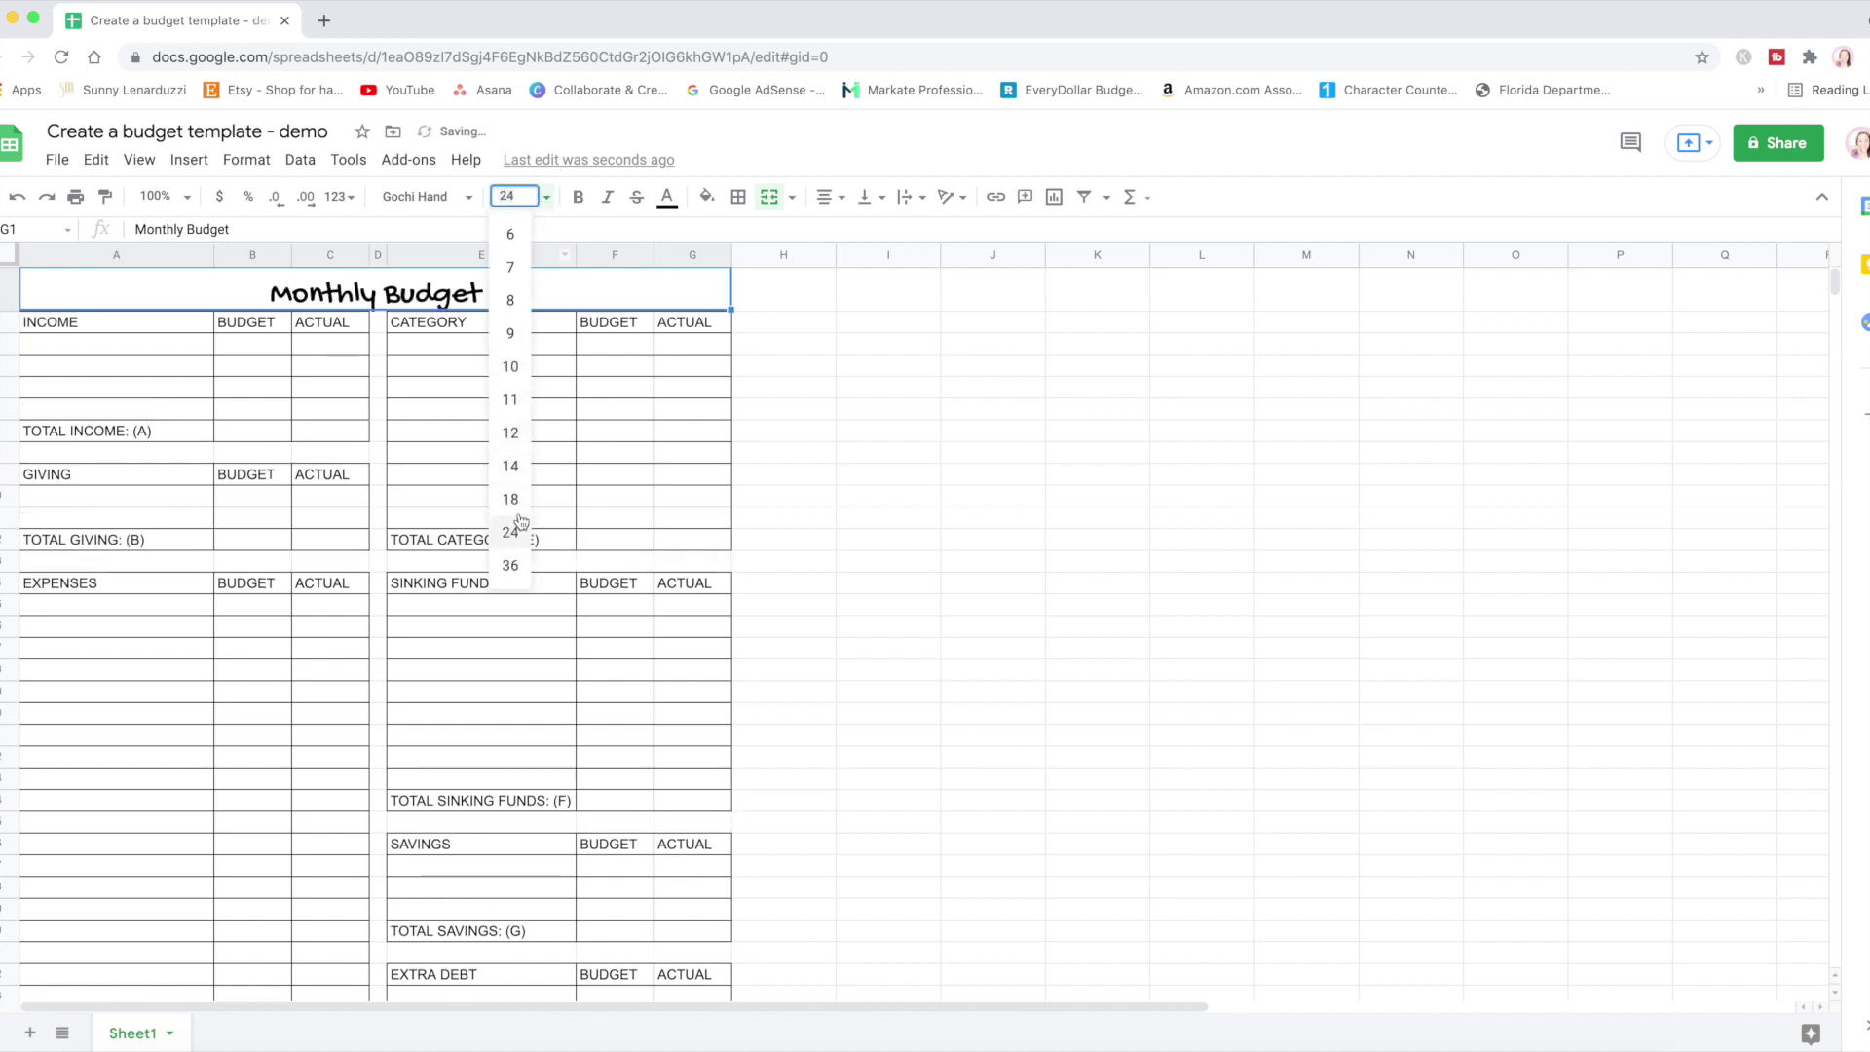
click(511, 567)
click(526, 197)
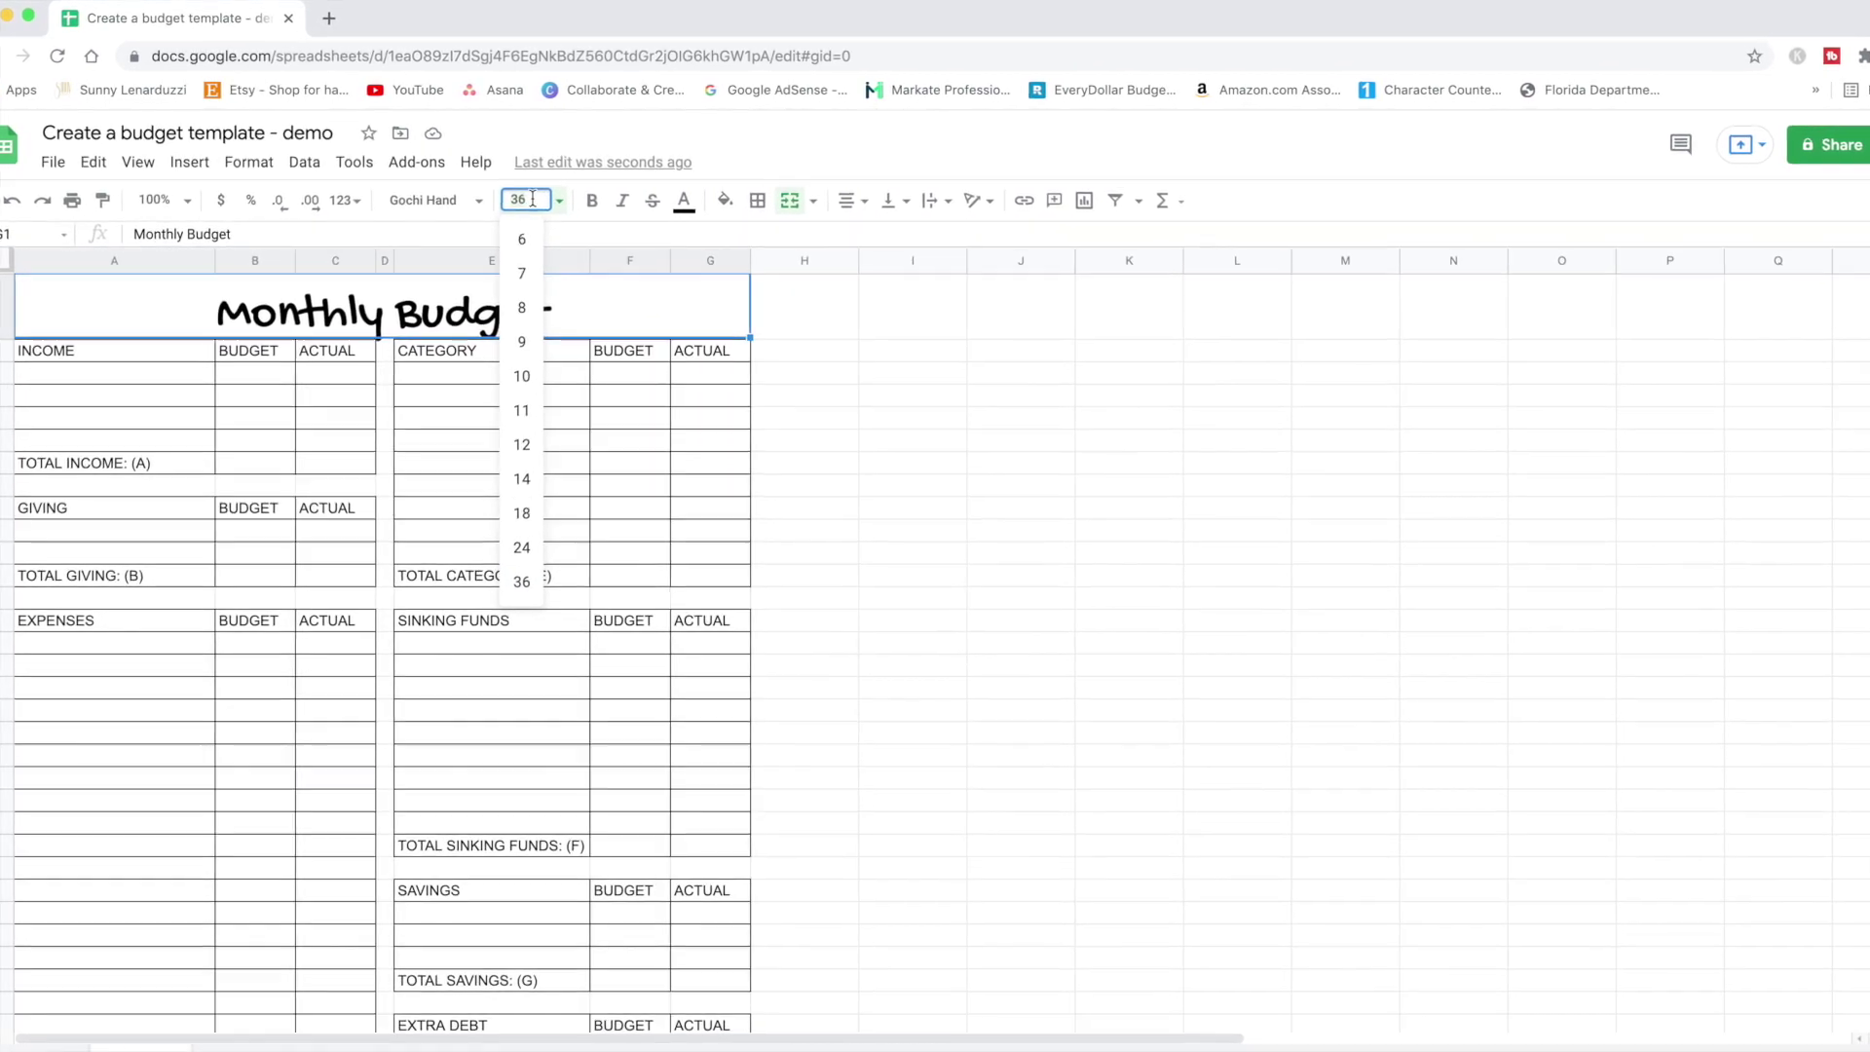
text(40)
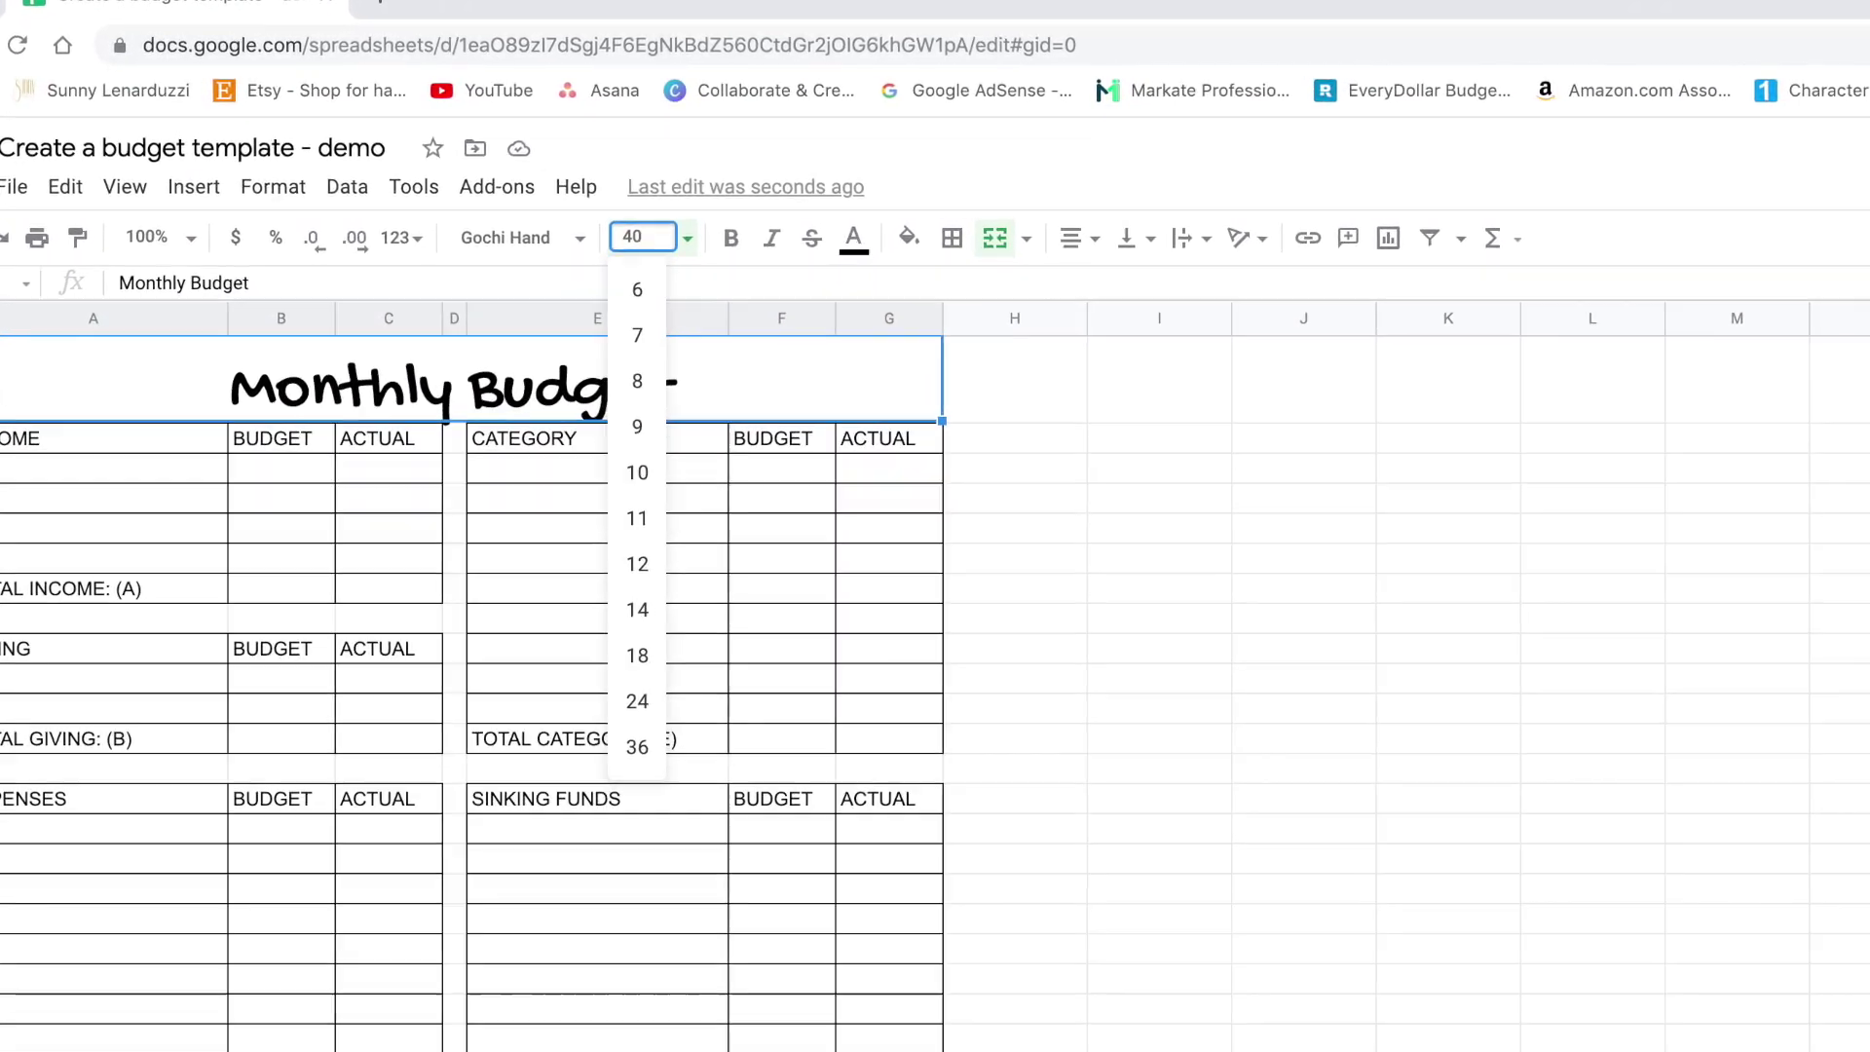
key(Return)
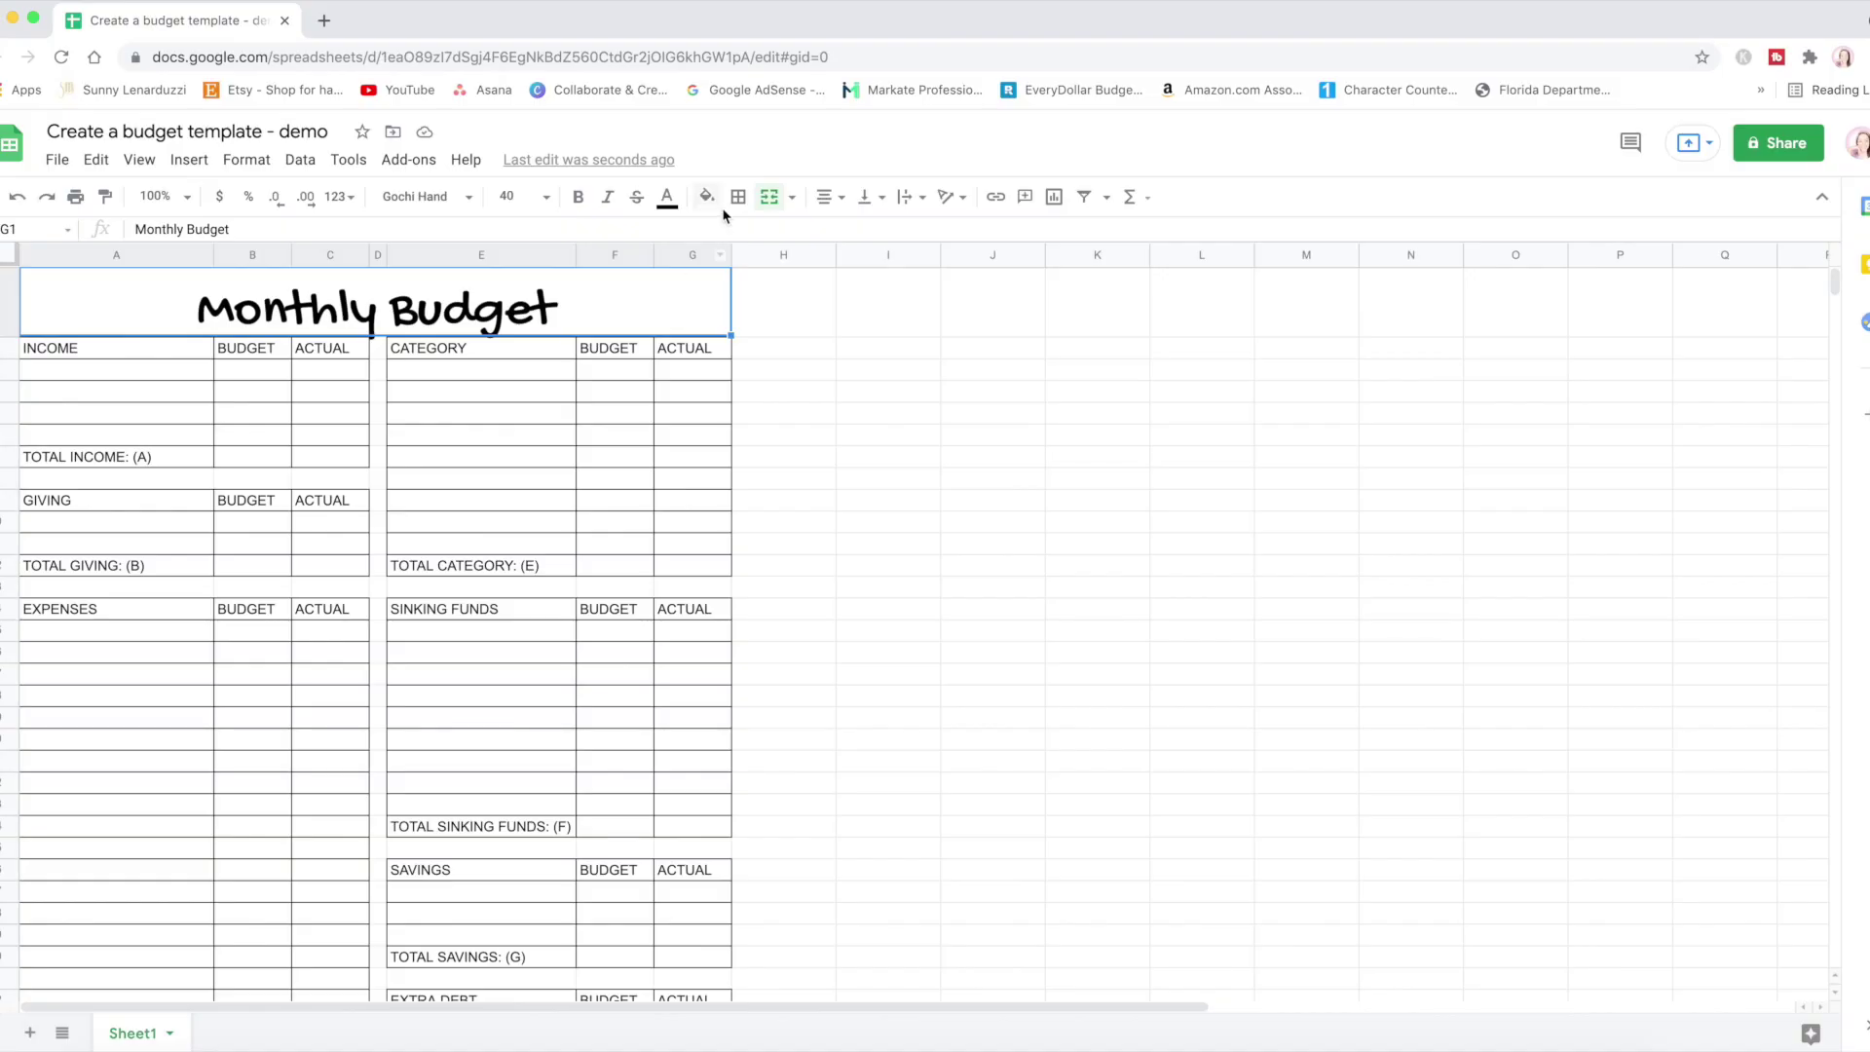
click(668, 198)
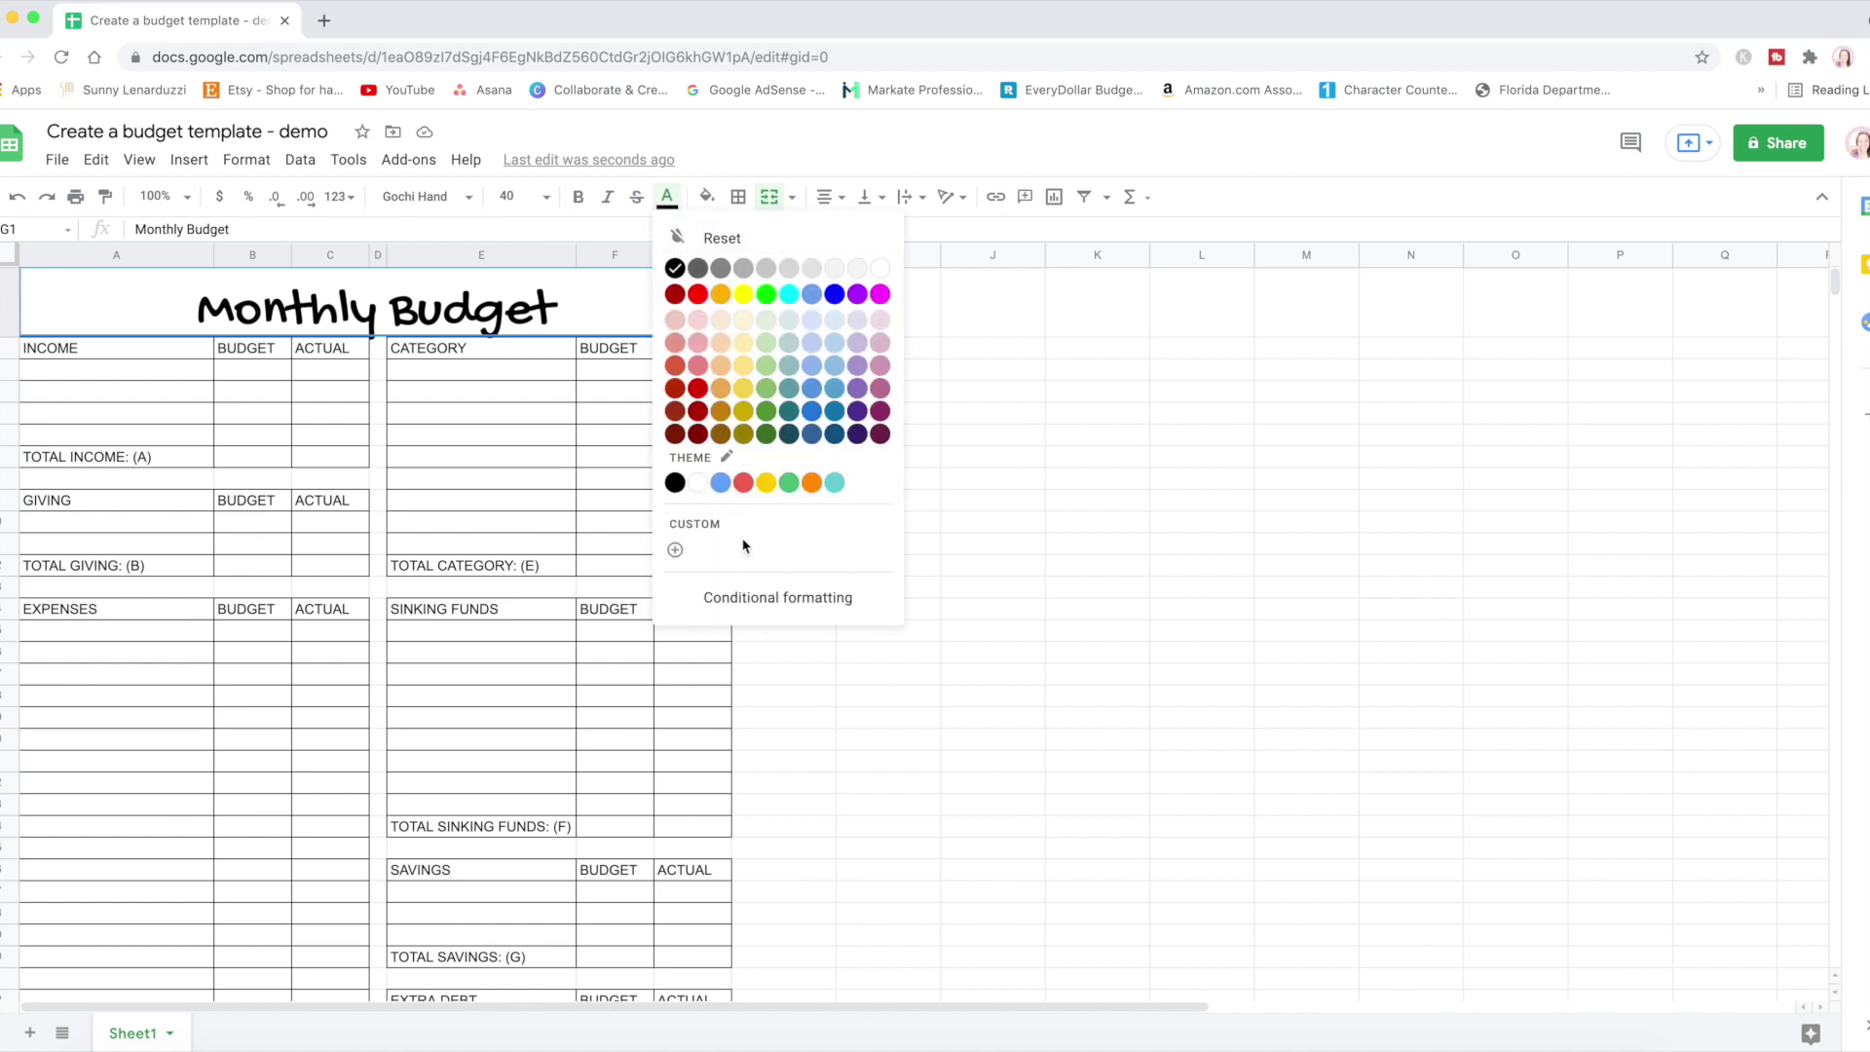
click(675, 552)
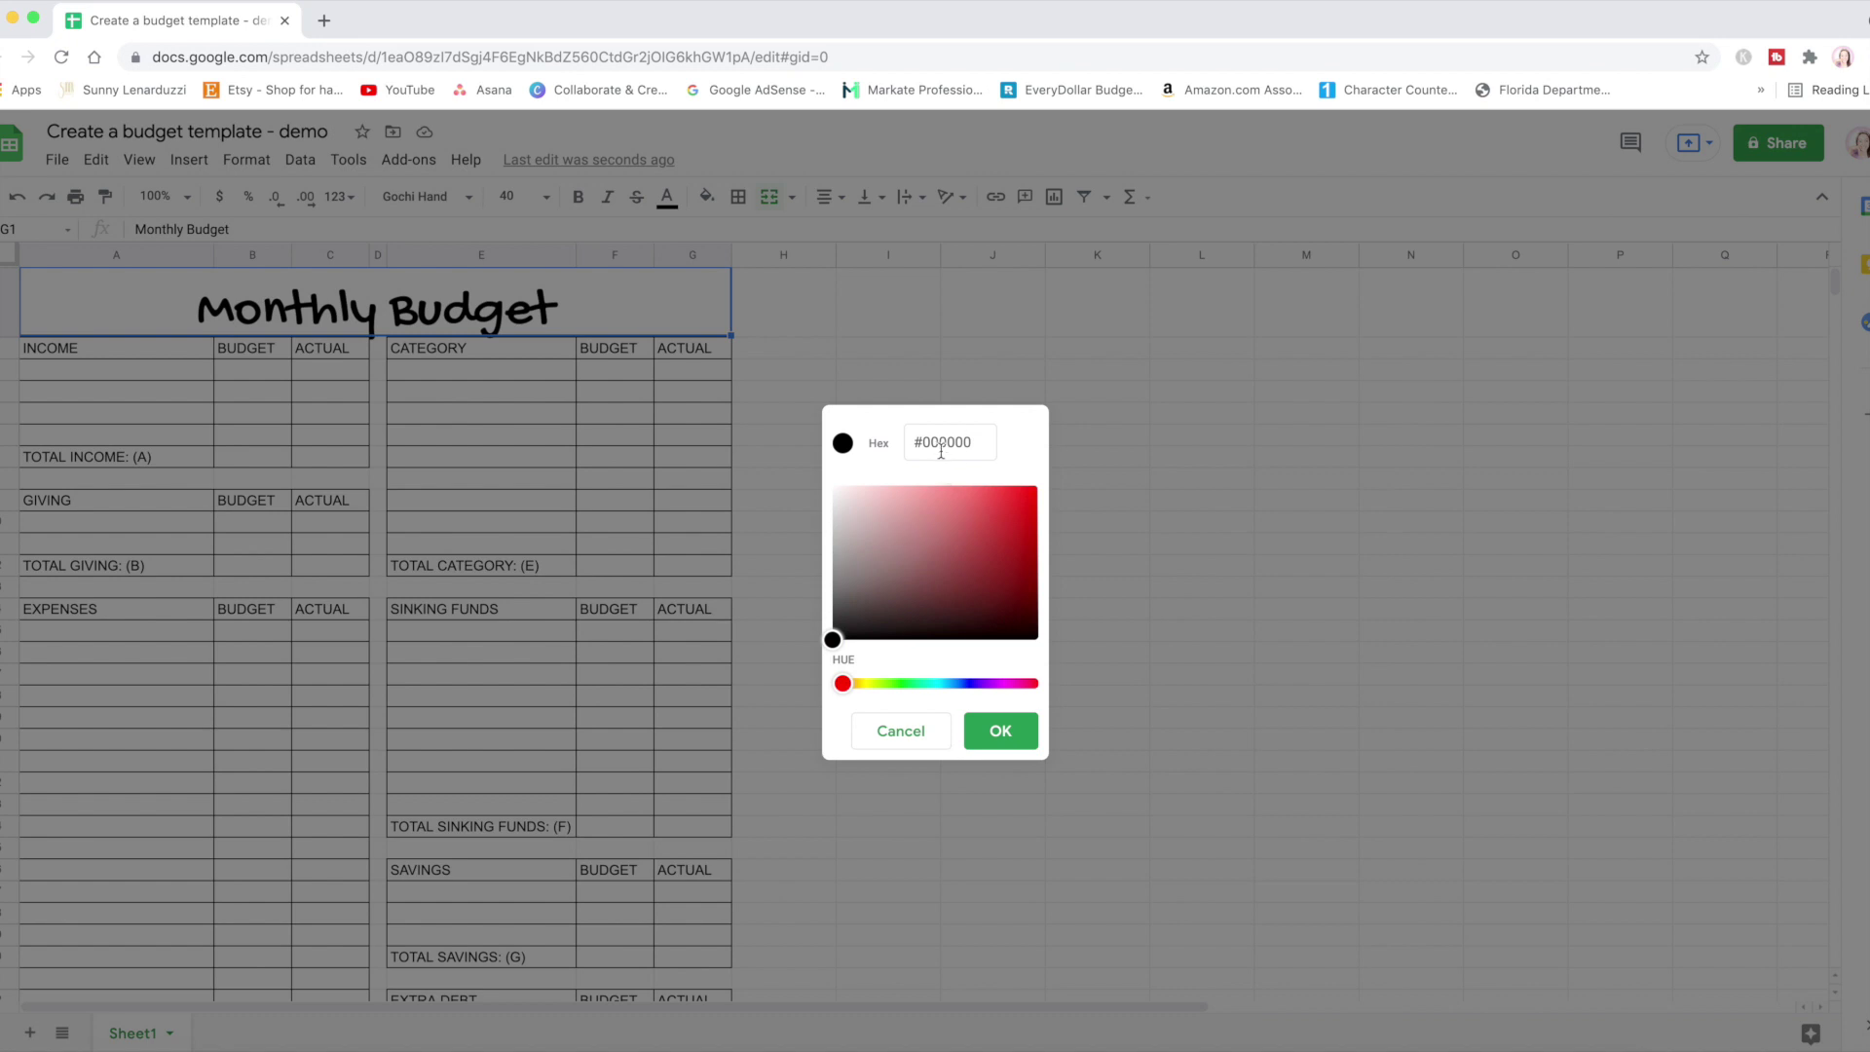
drag(906, 513, 958, 395)
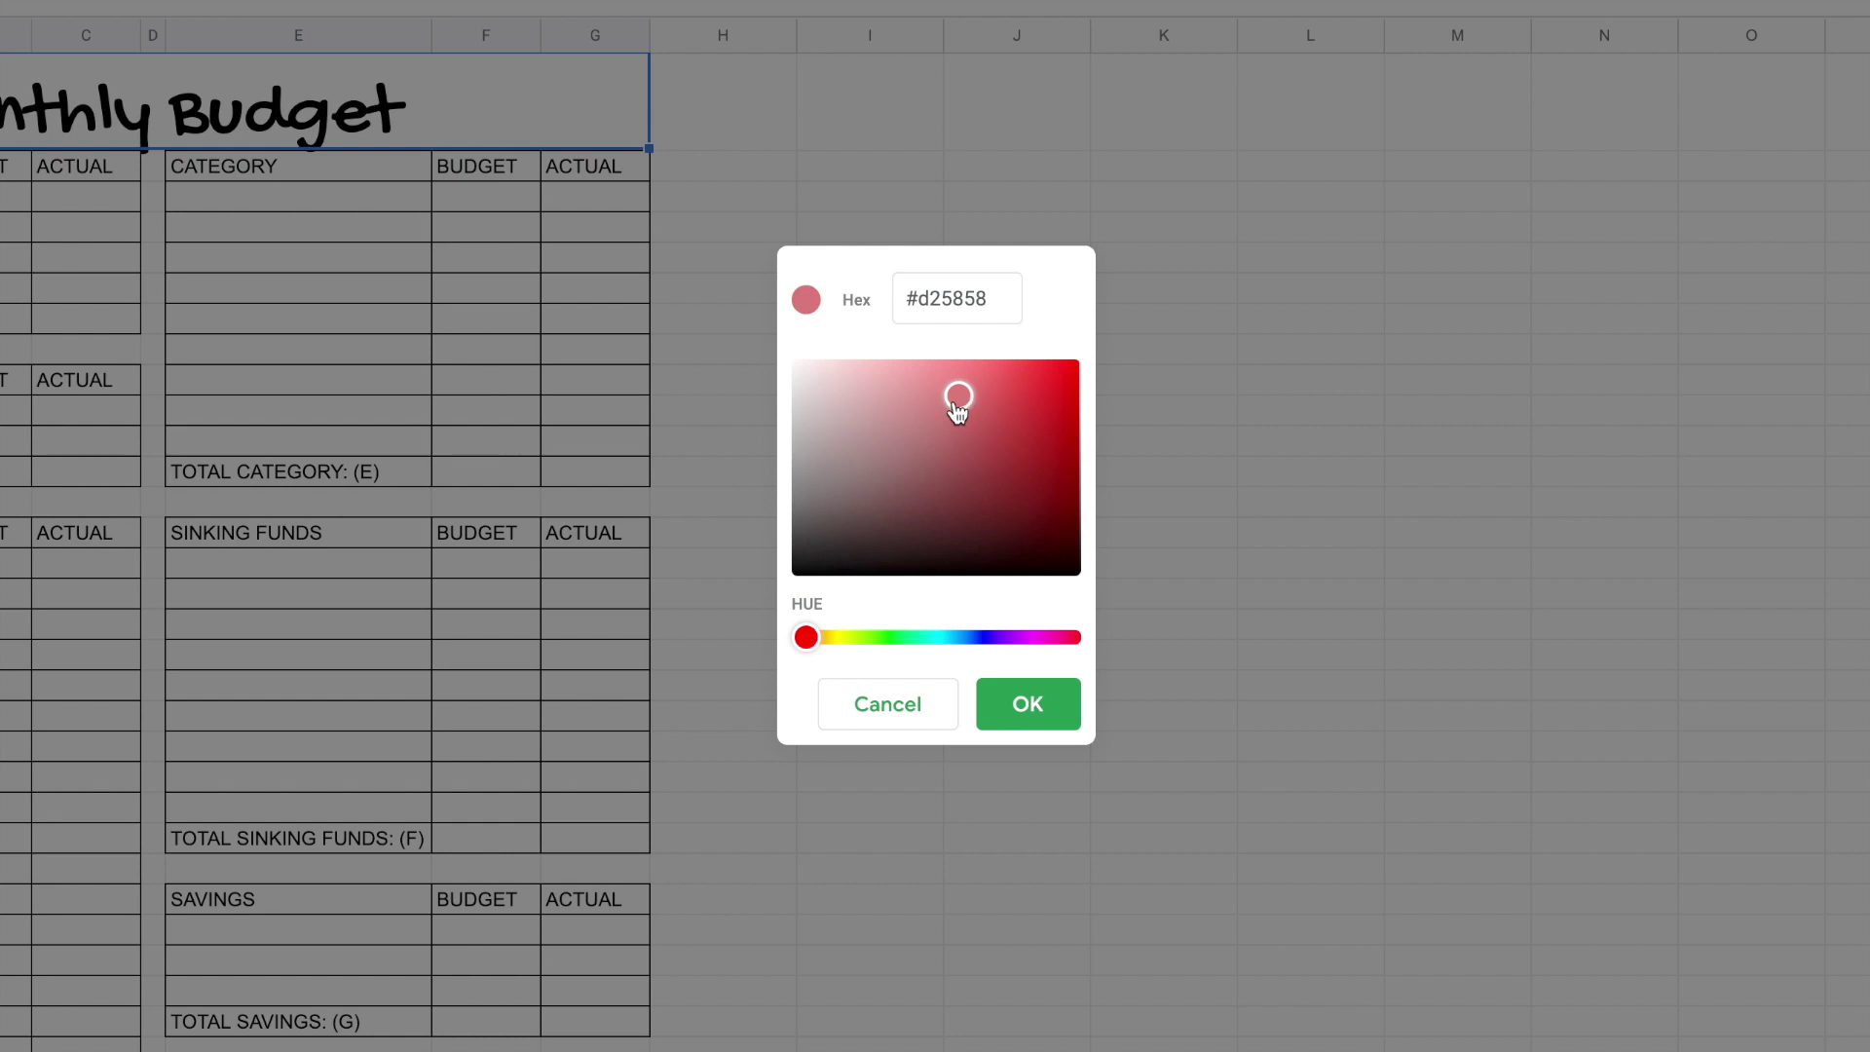
double_click(954, 303)
- Discard the custom colour and make the Monthly Budget title text light blue
click(887, 704)
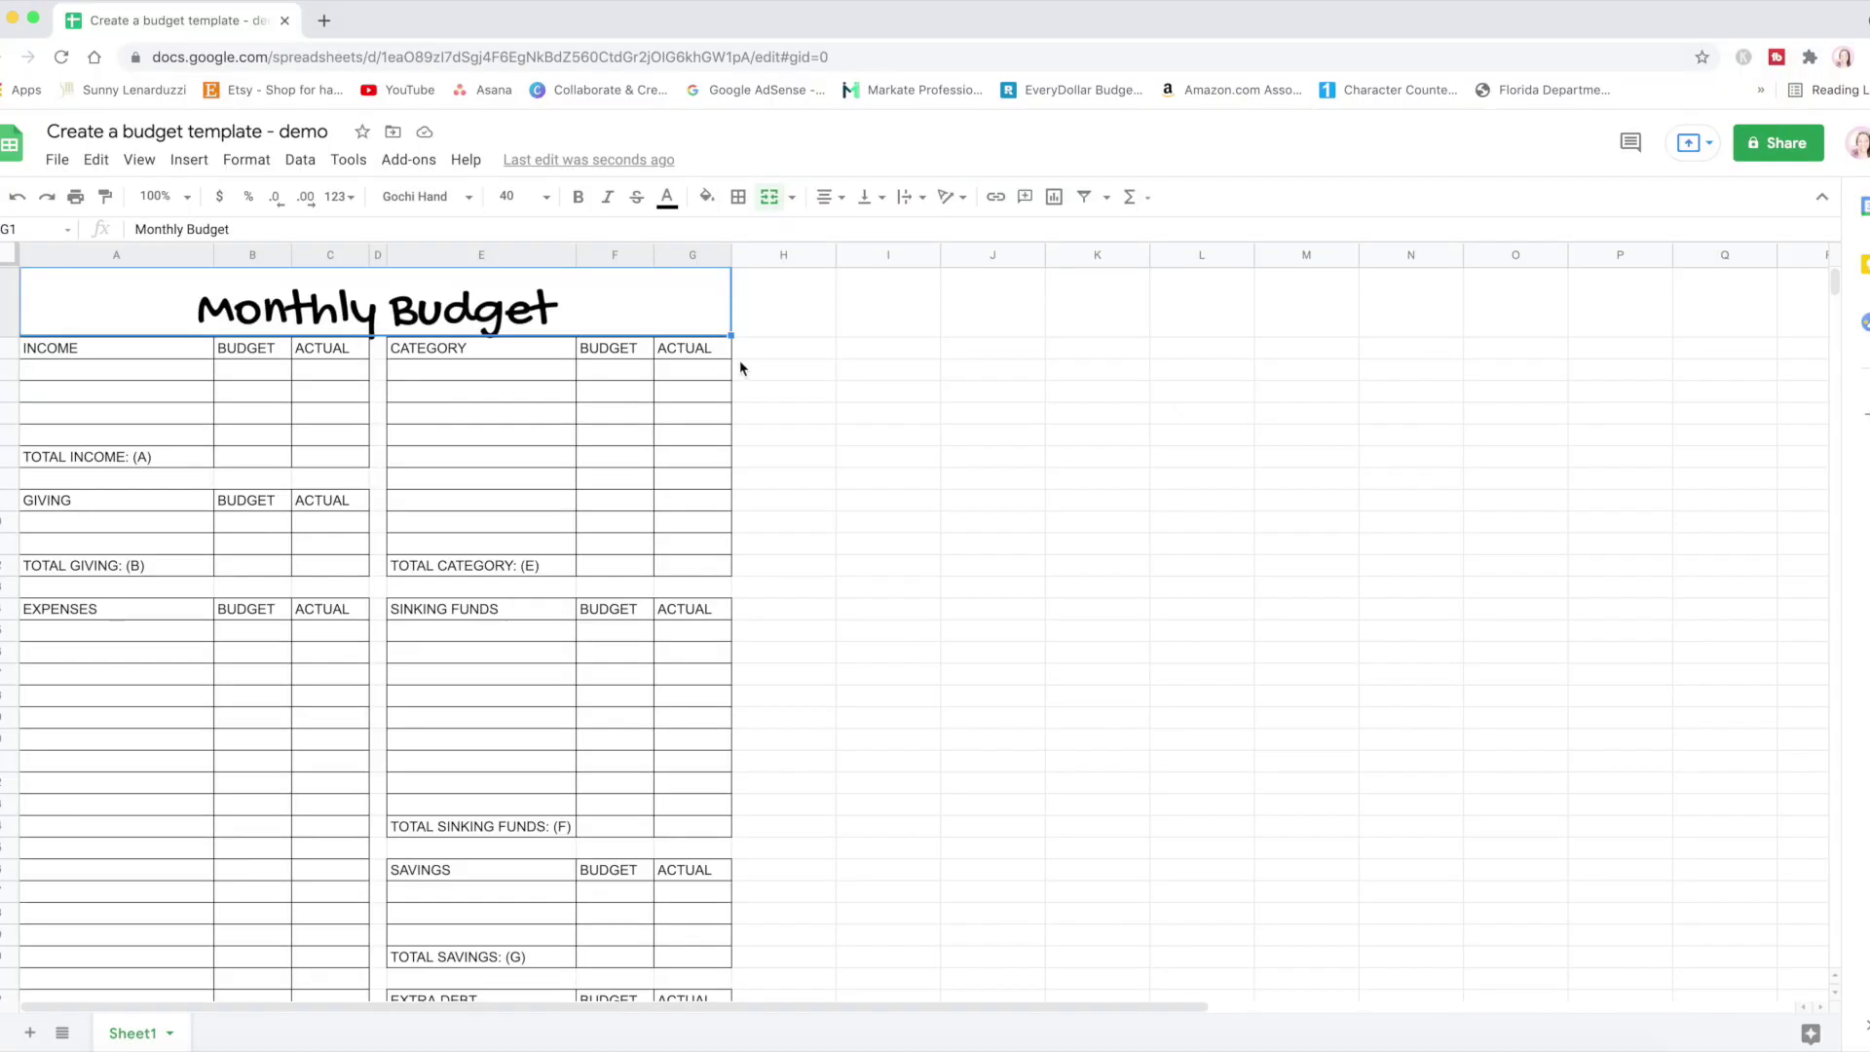
click(711, 209)
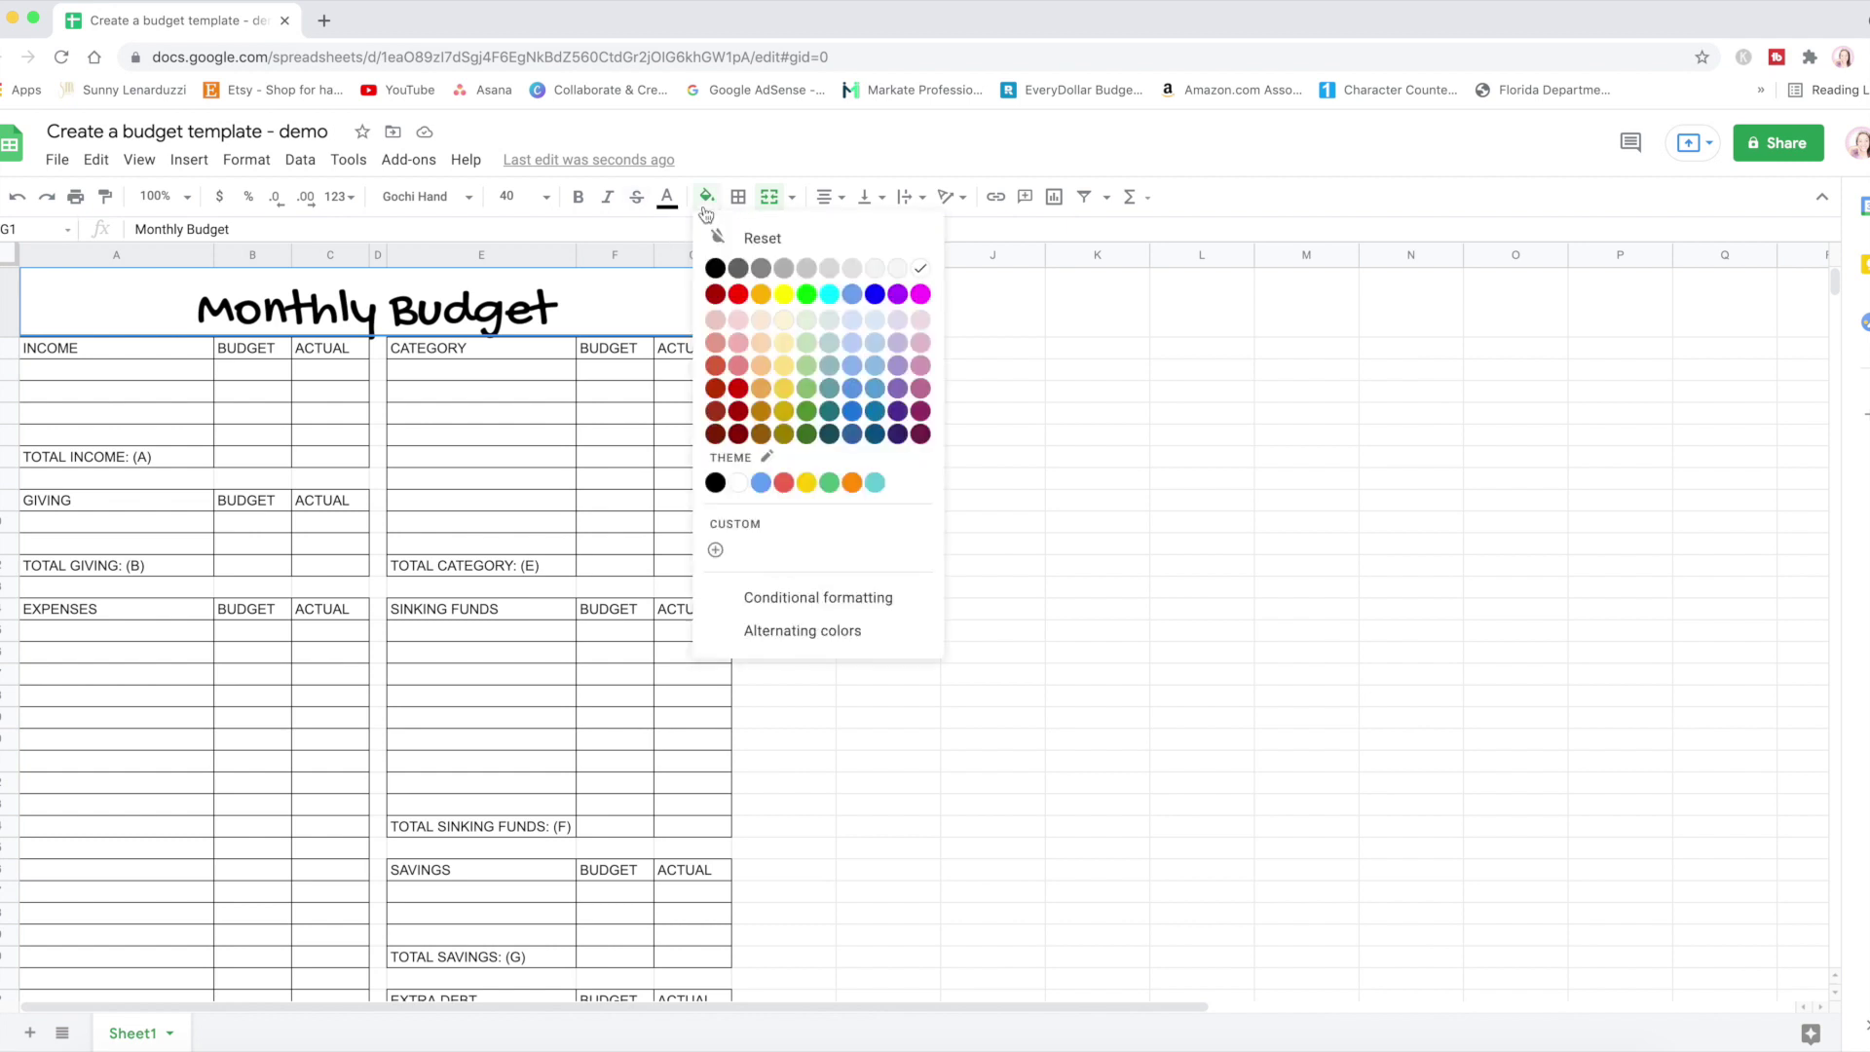
click(667, 198)
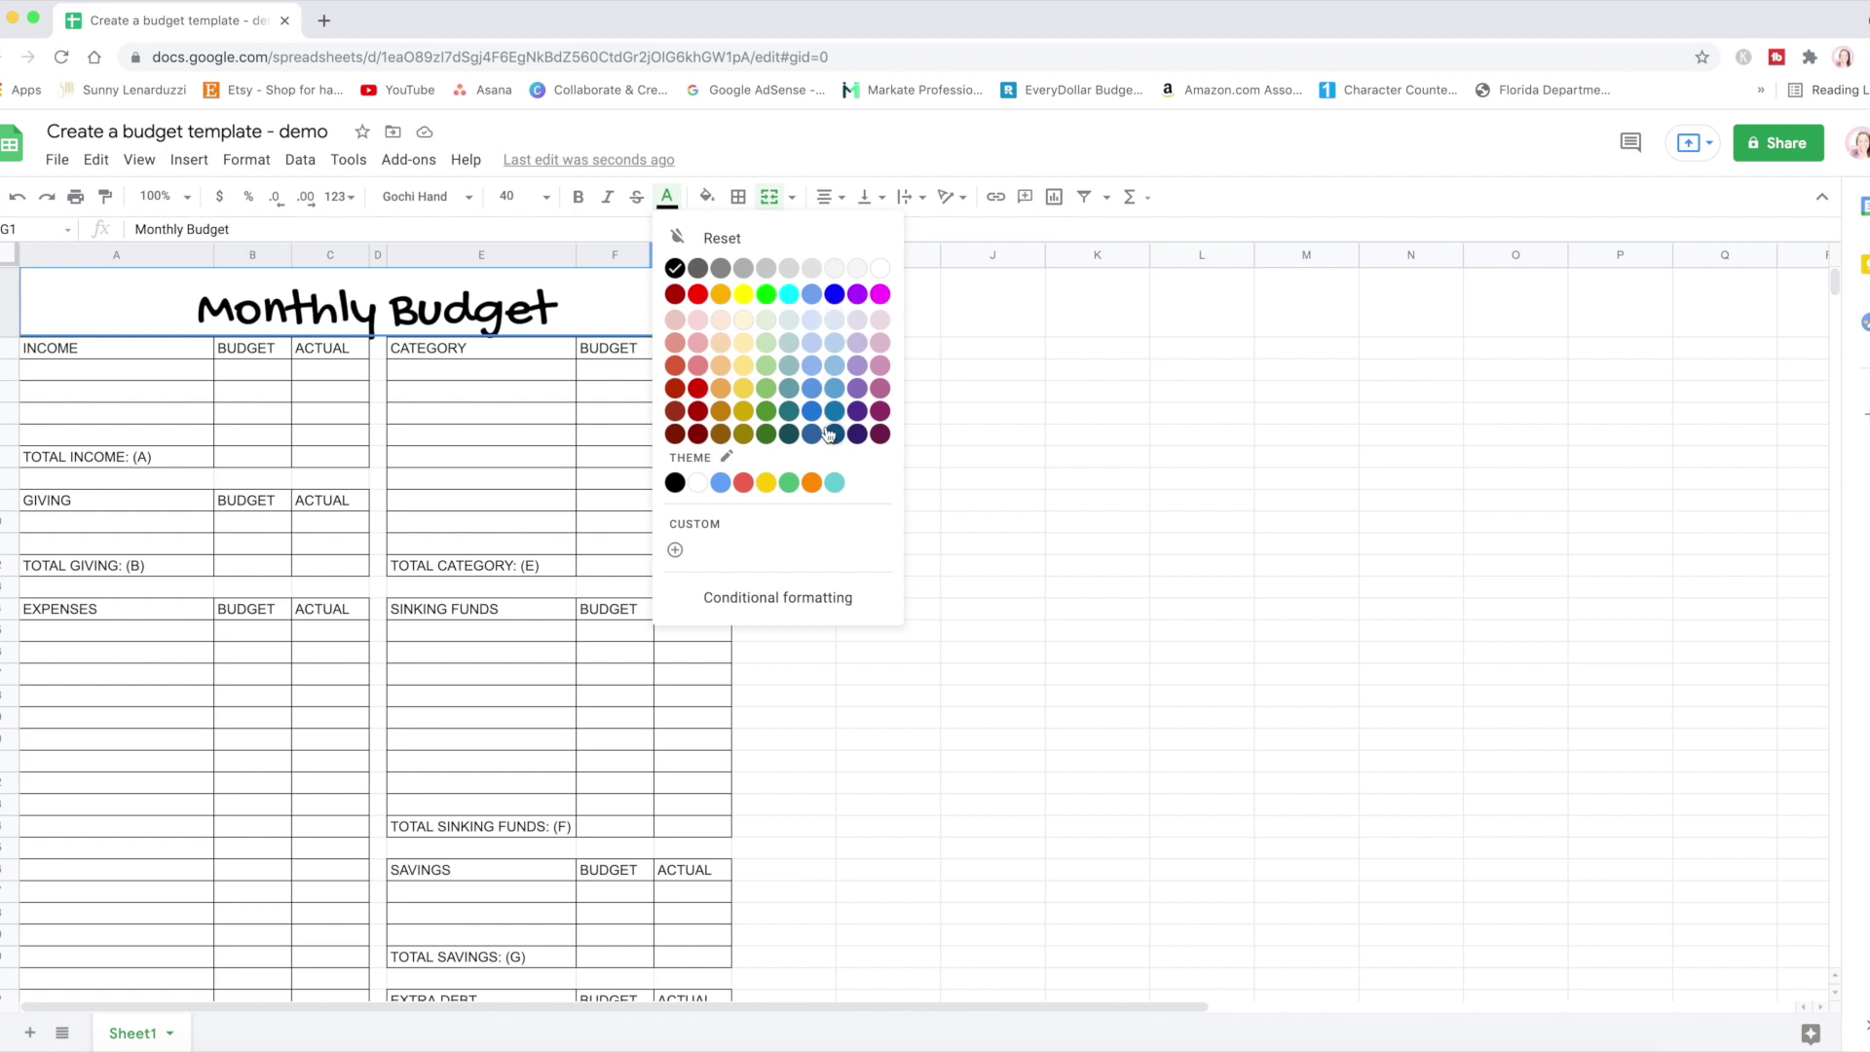
click(835, 345)
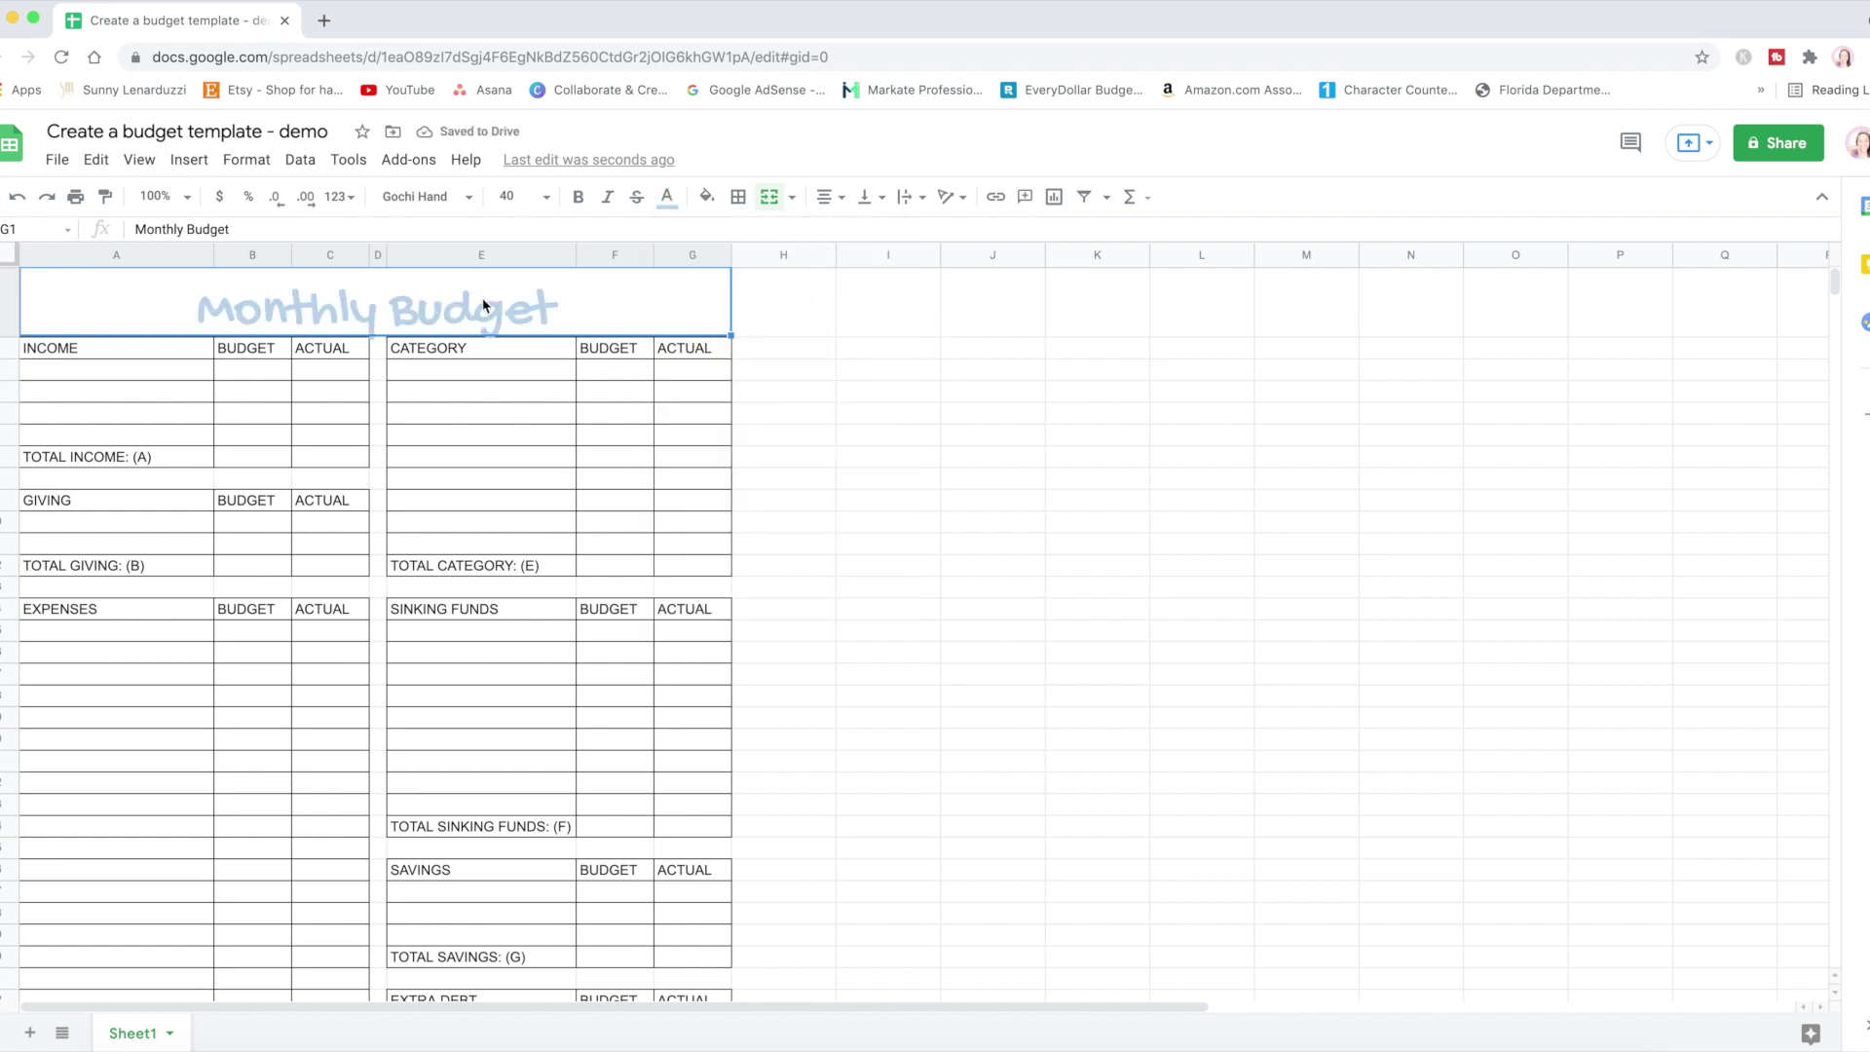
click(127, 356)
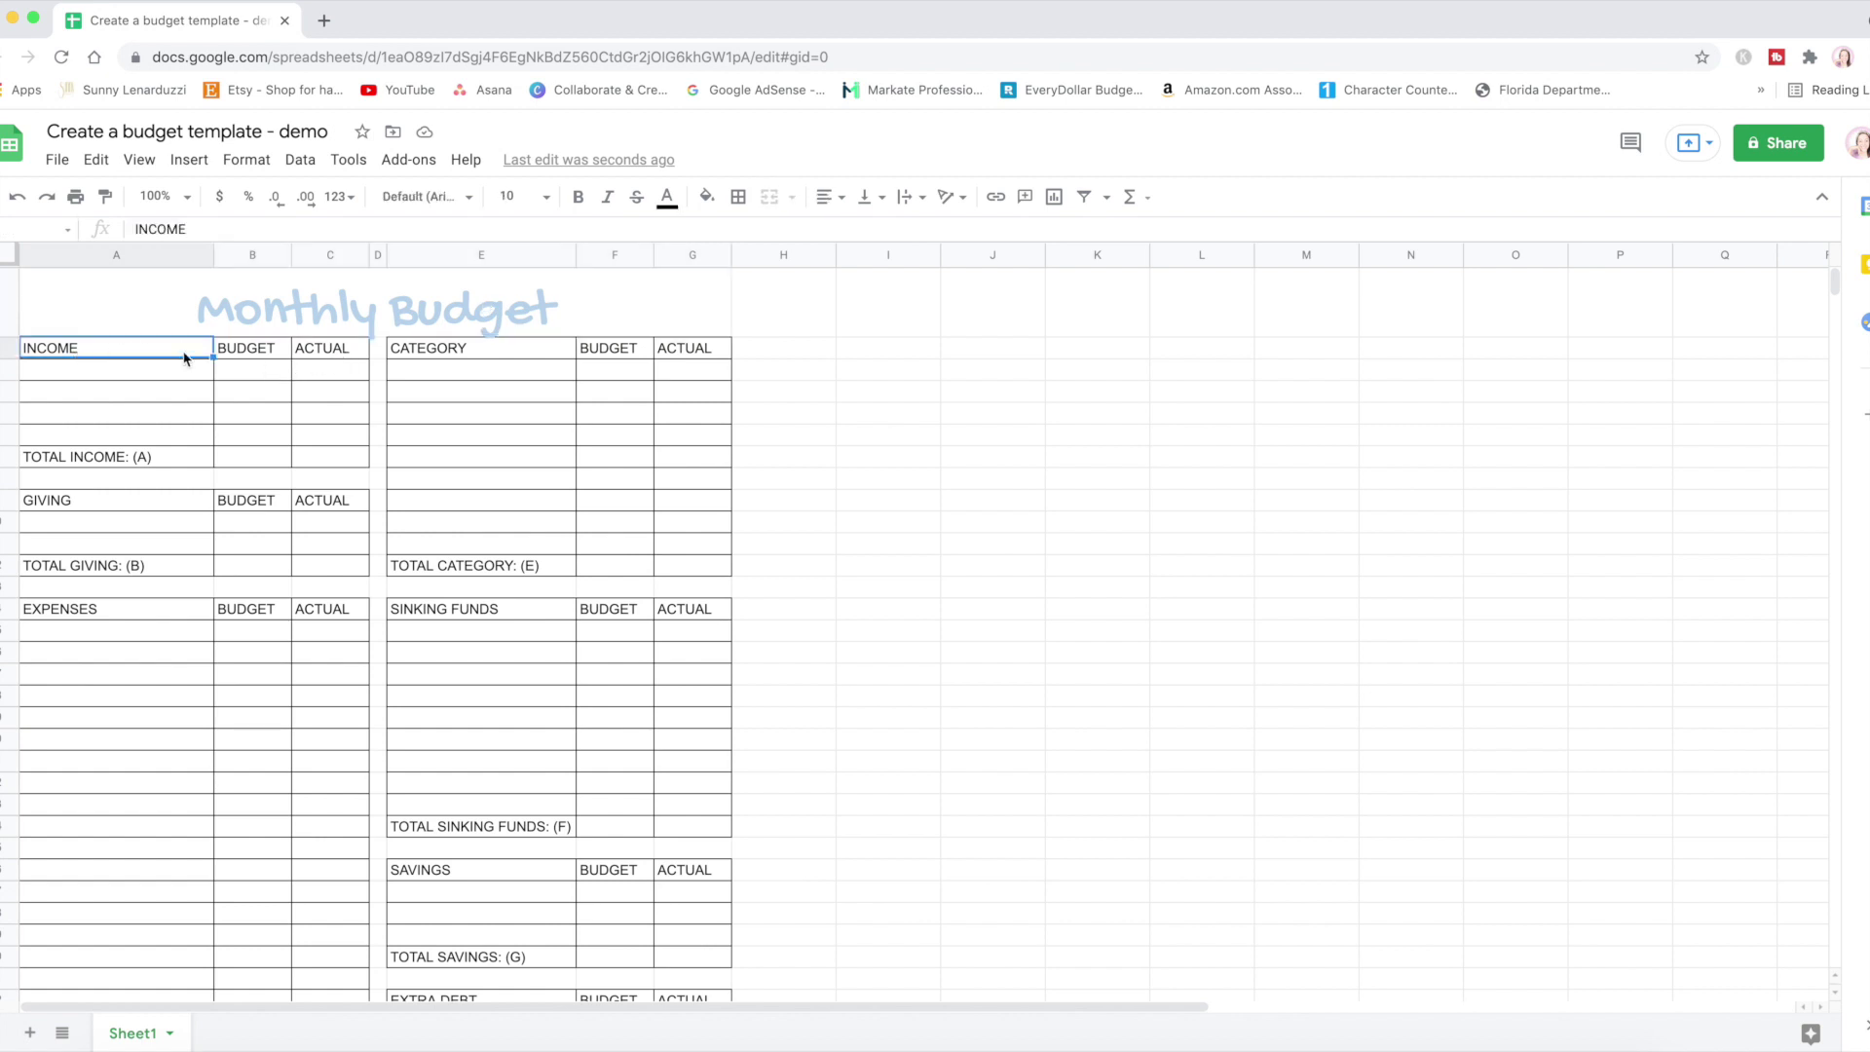
- Select the INCOME, GIVING, EXPENSES, CATEGORY and SINKING FUNDS headers with their total labels
drag(137, 350, 317, 355)
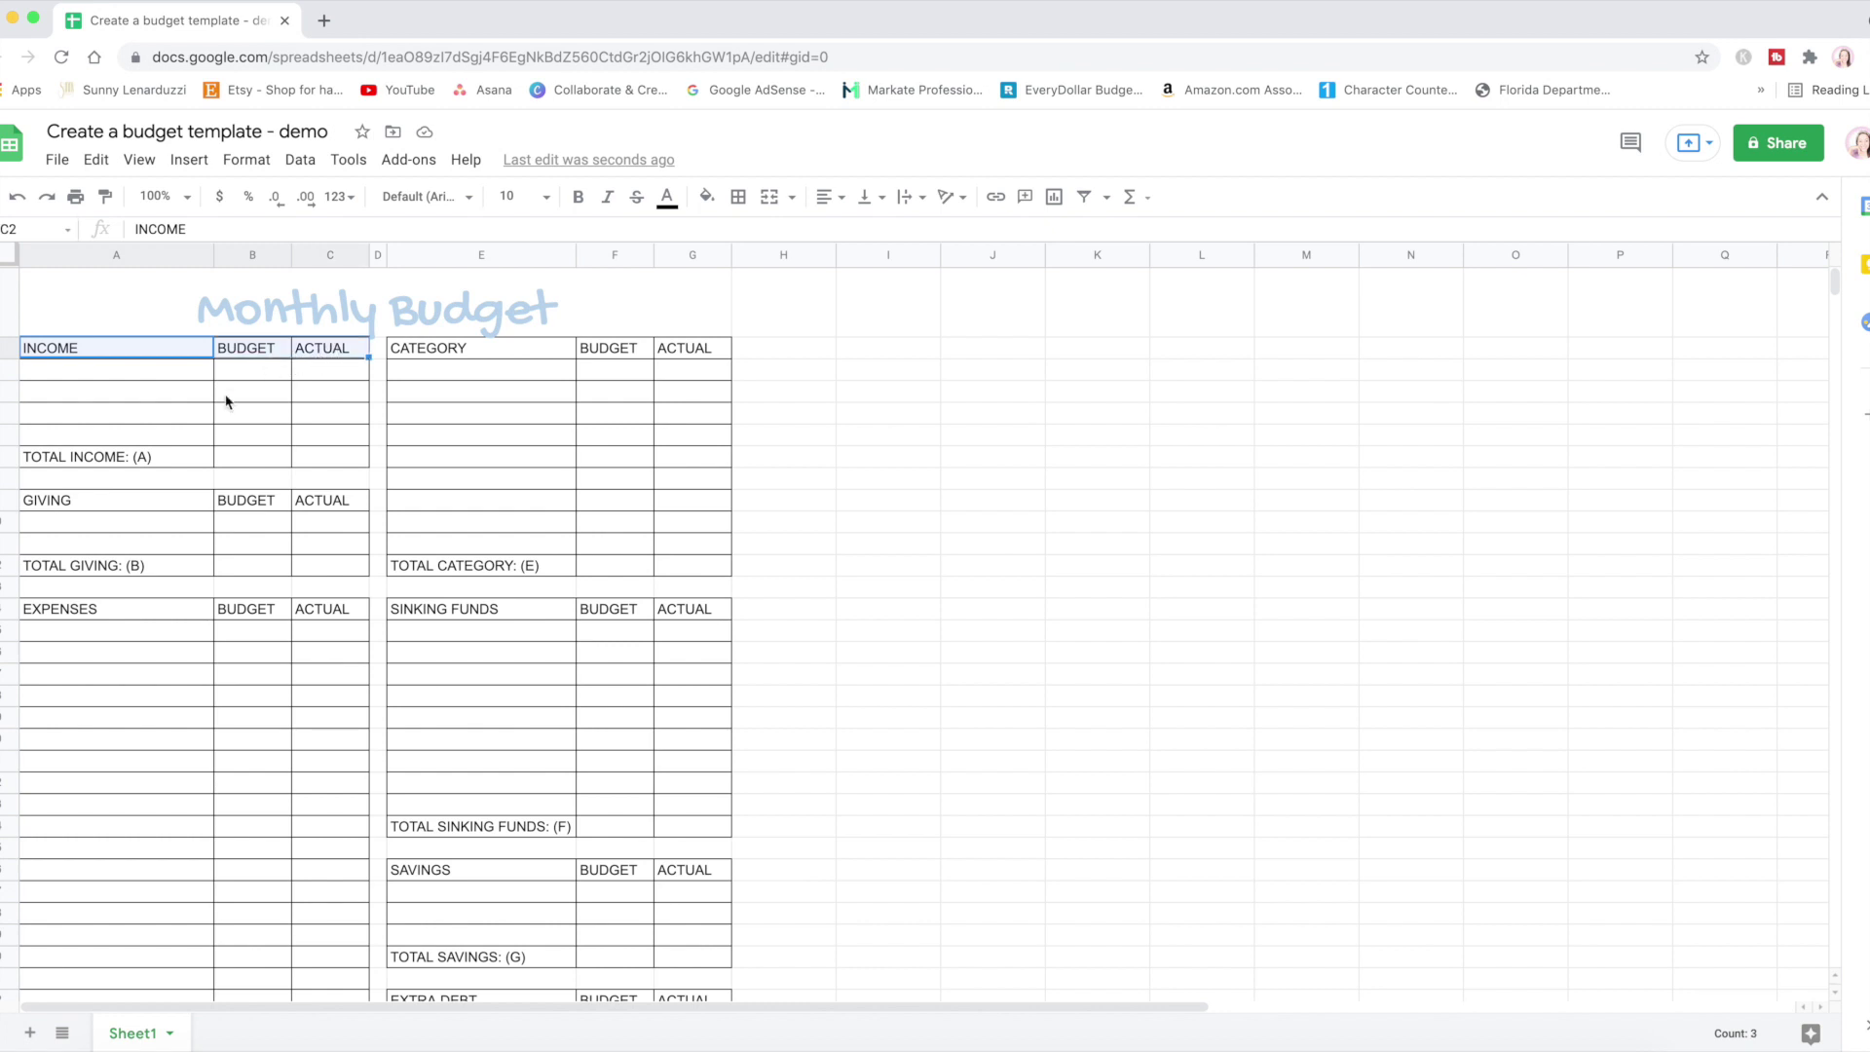
super+click(147, 466)
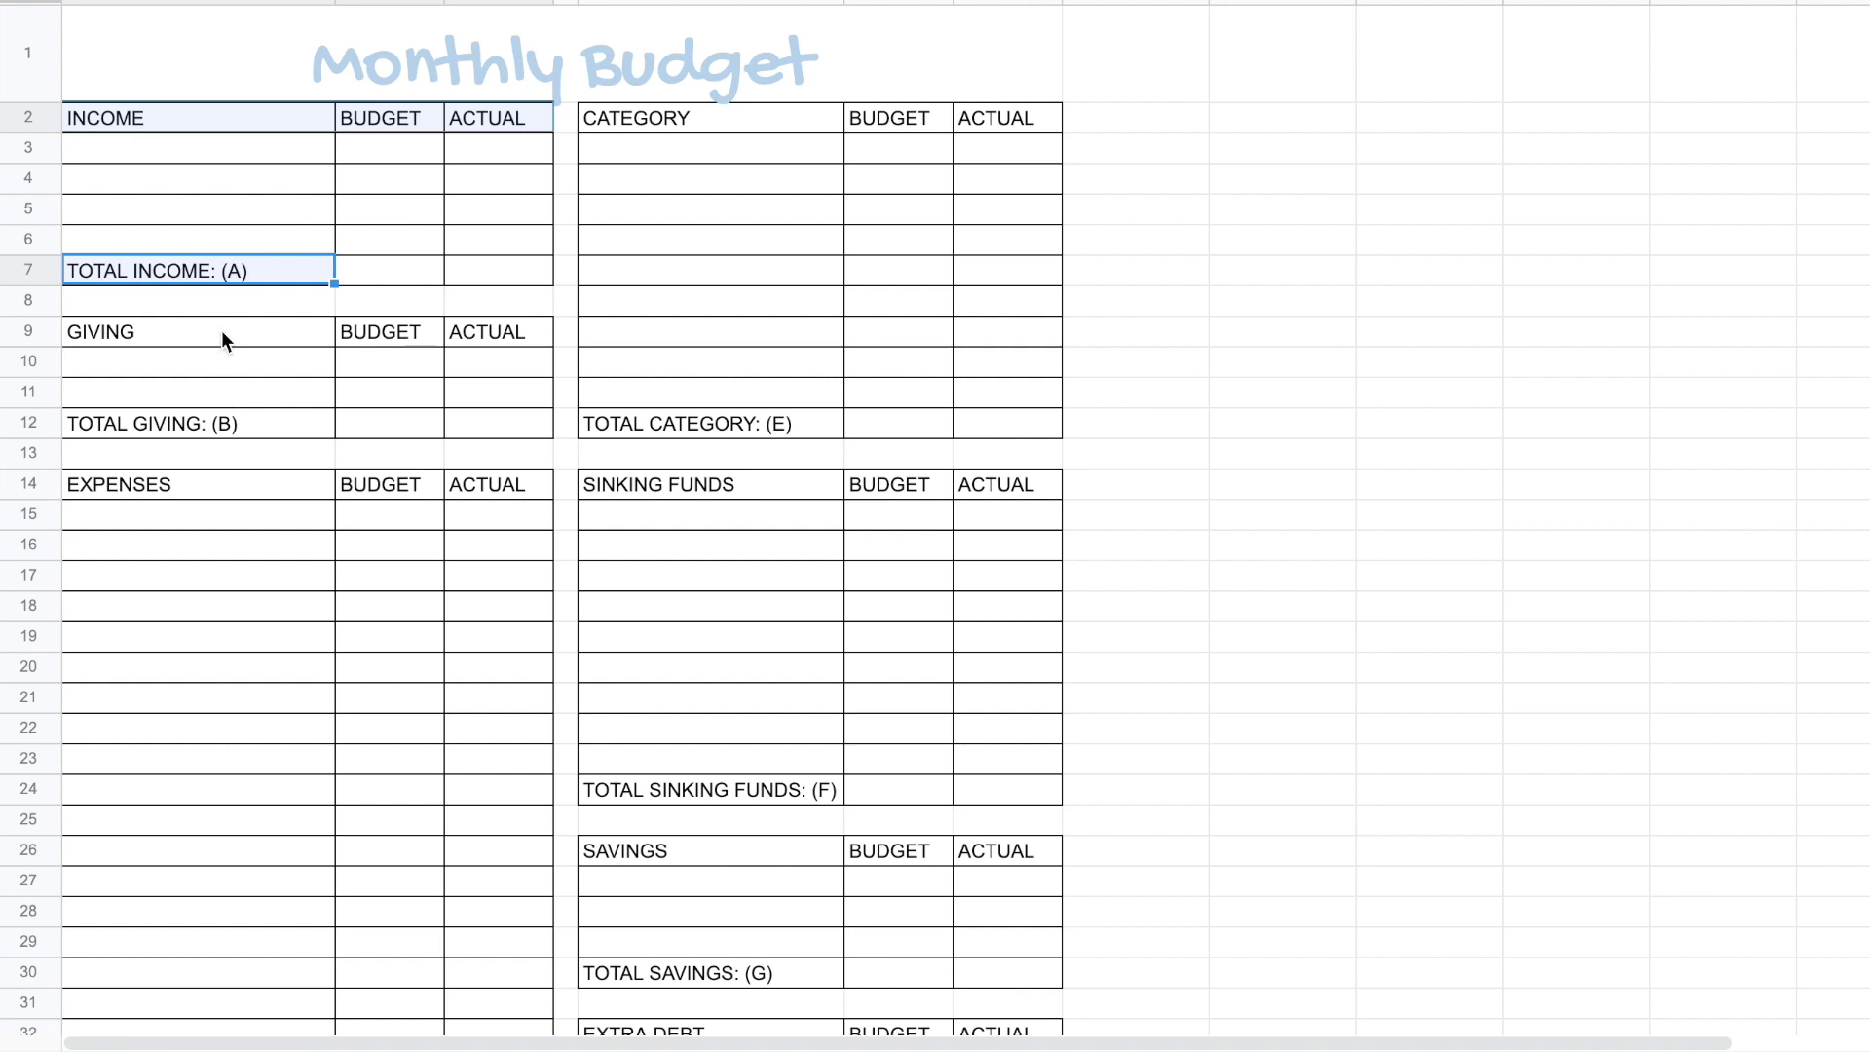
drag(220, 331, 497, 332)
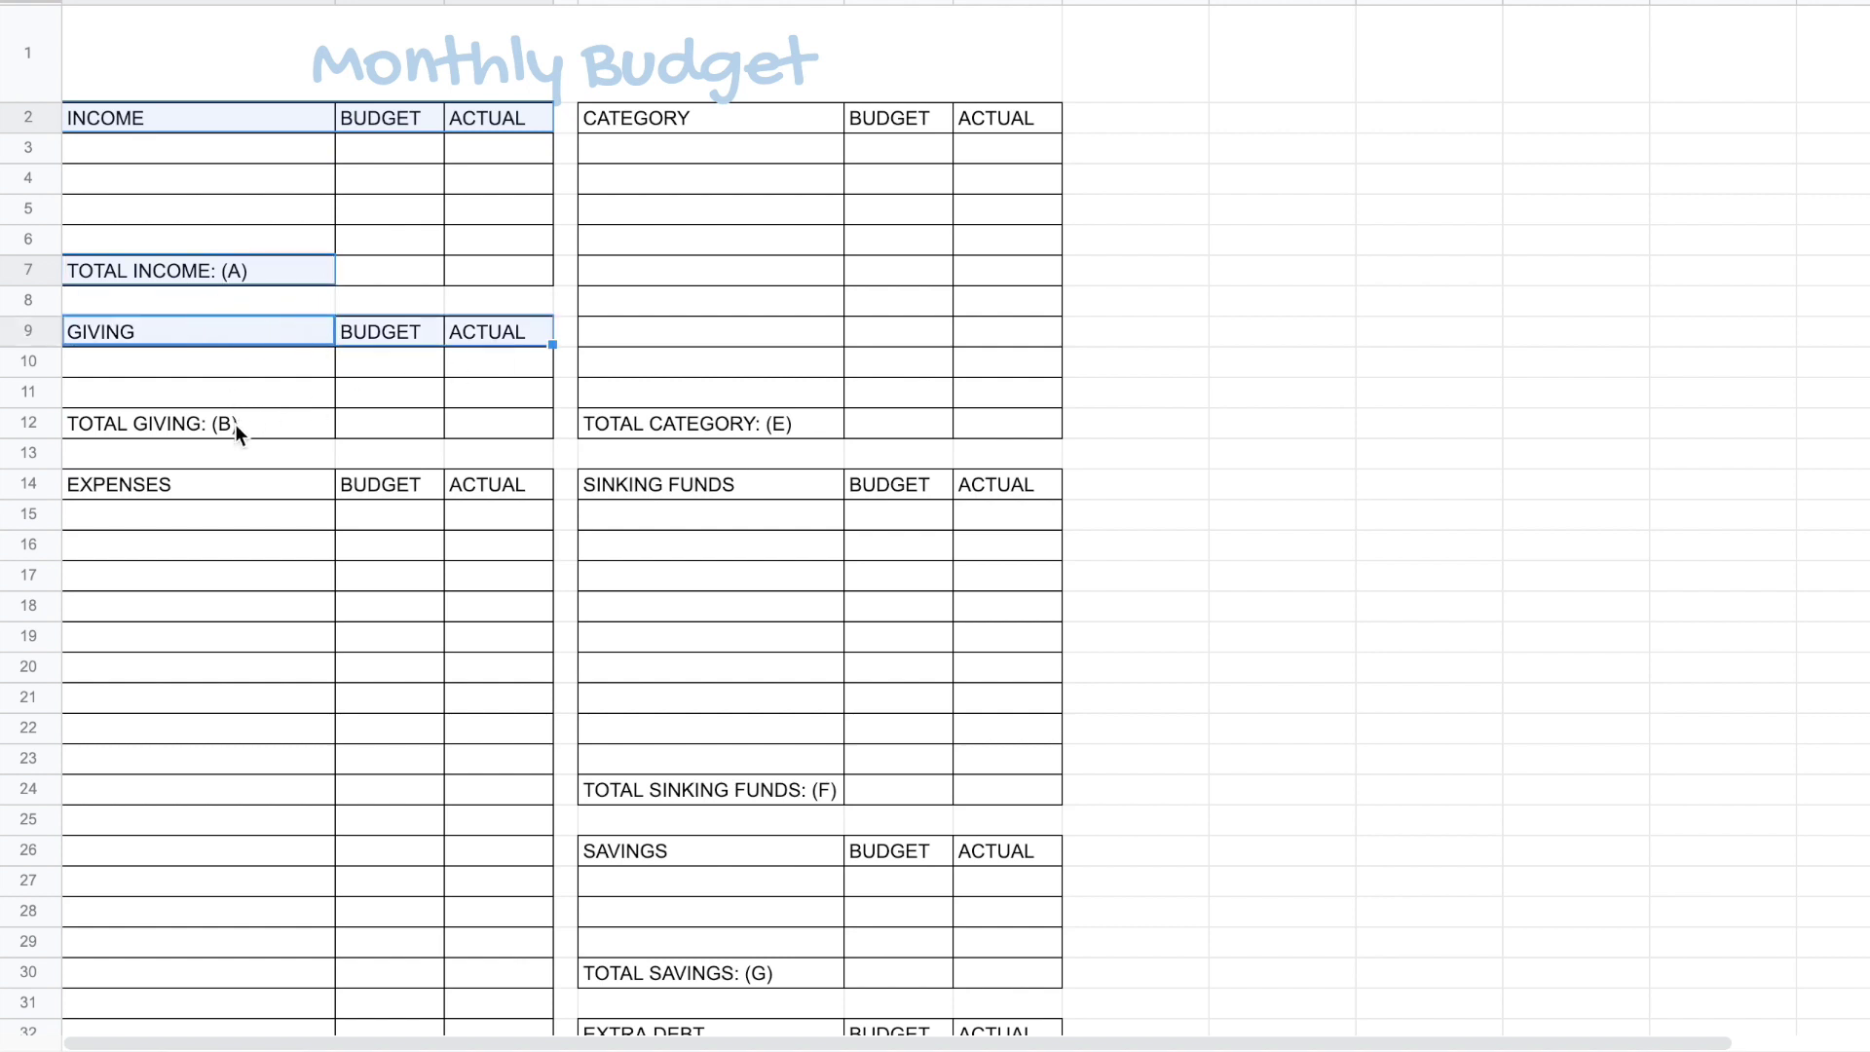
ctrl+click(236, 424)
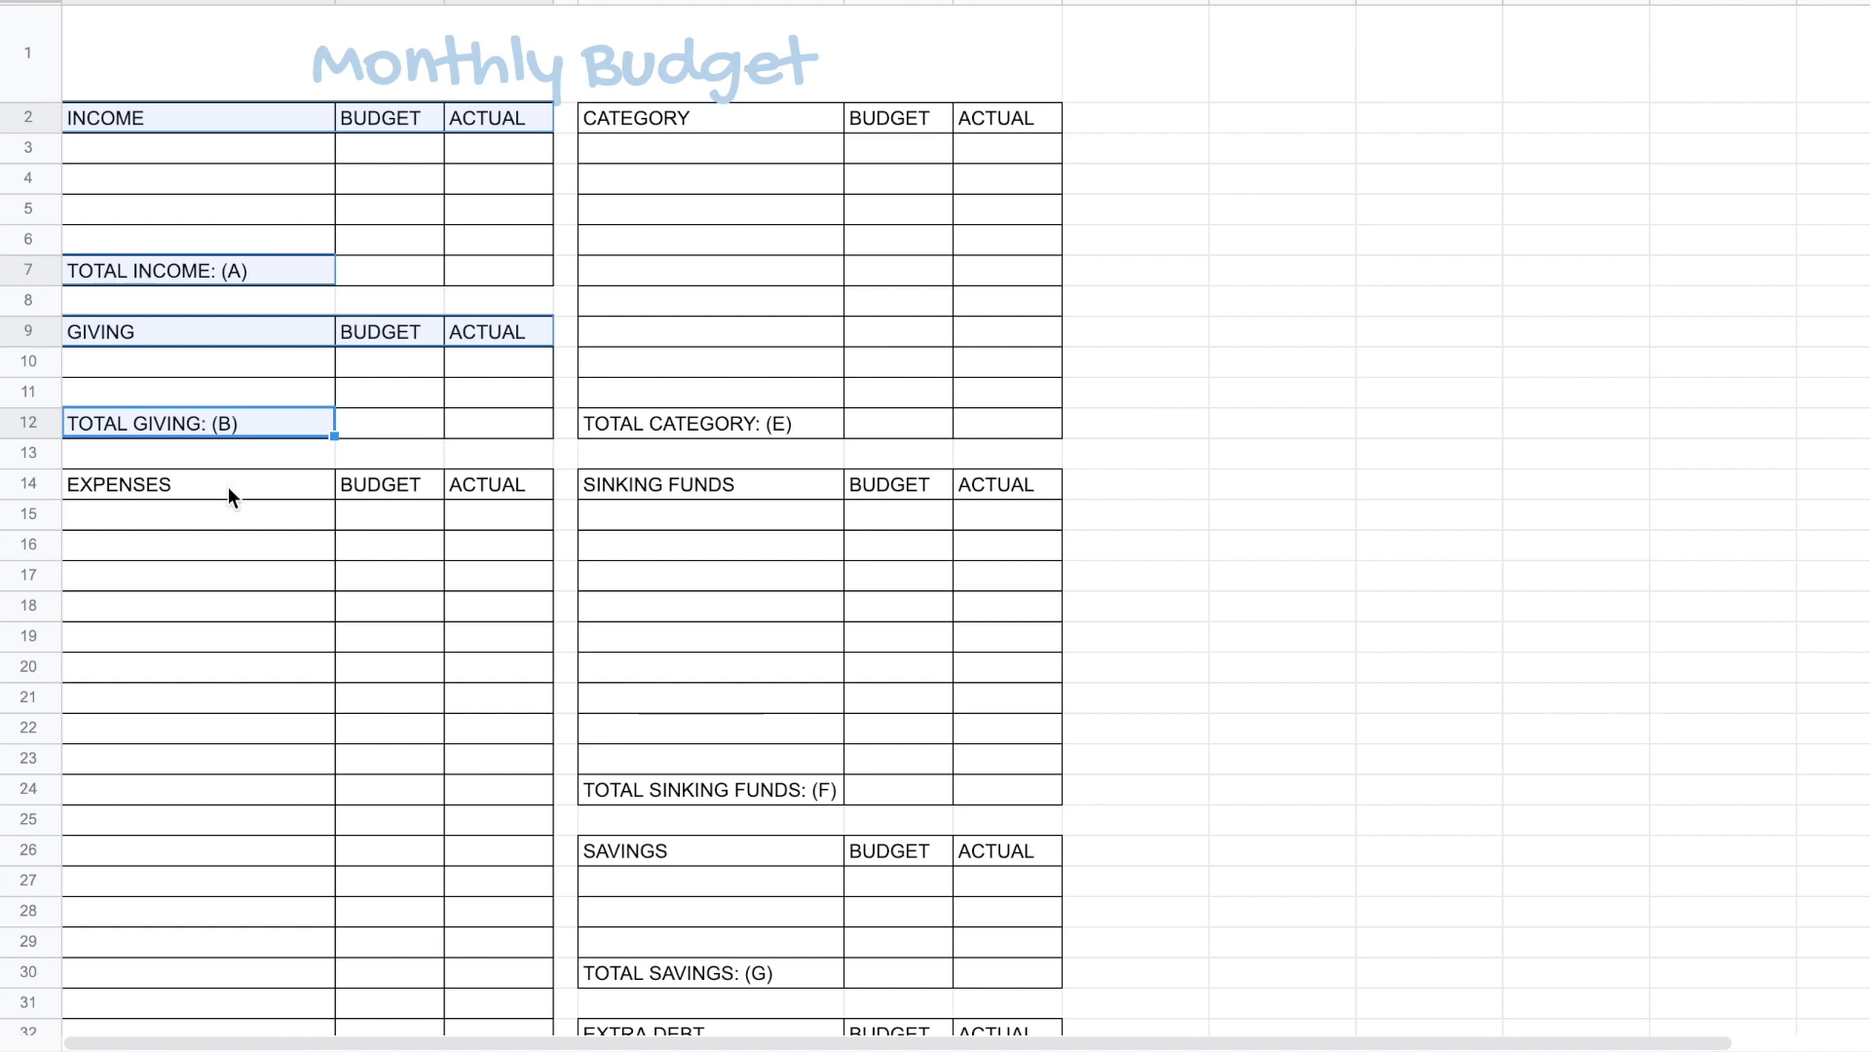
drag(228, 487, 487, 497)
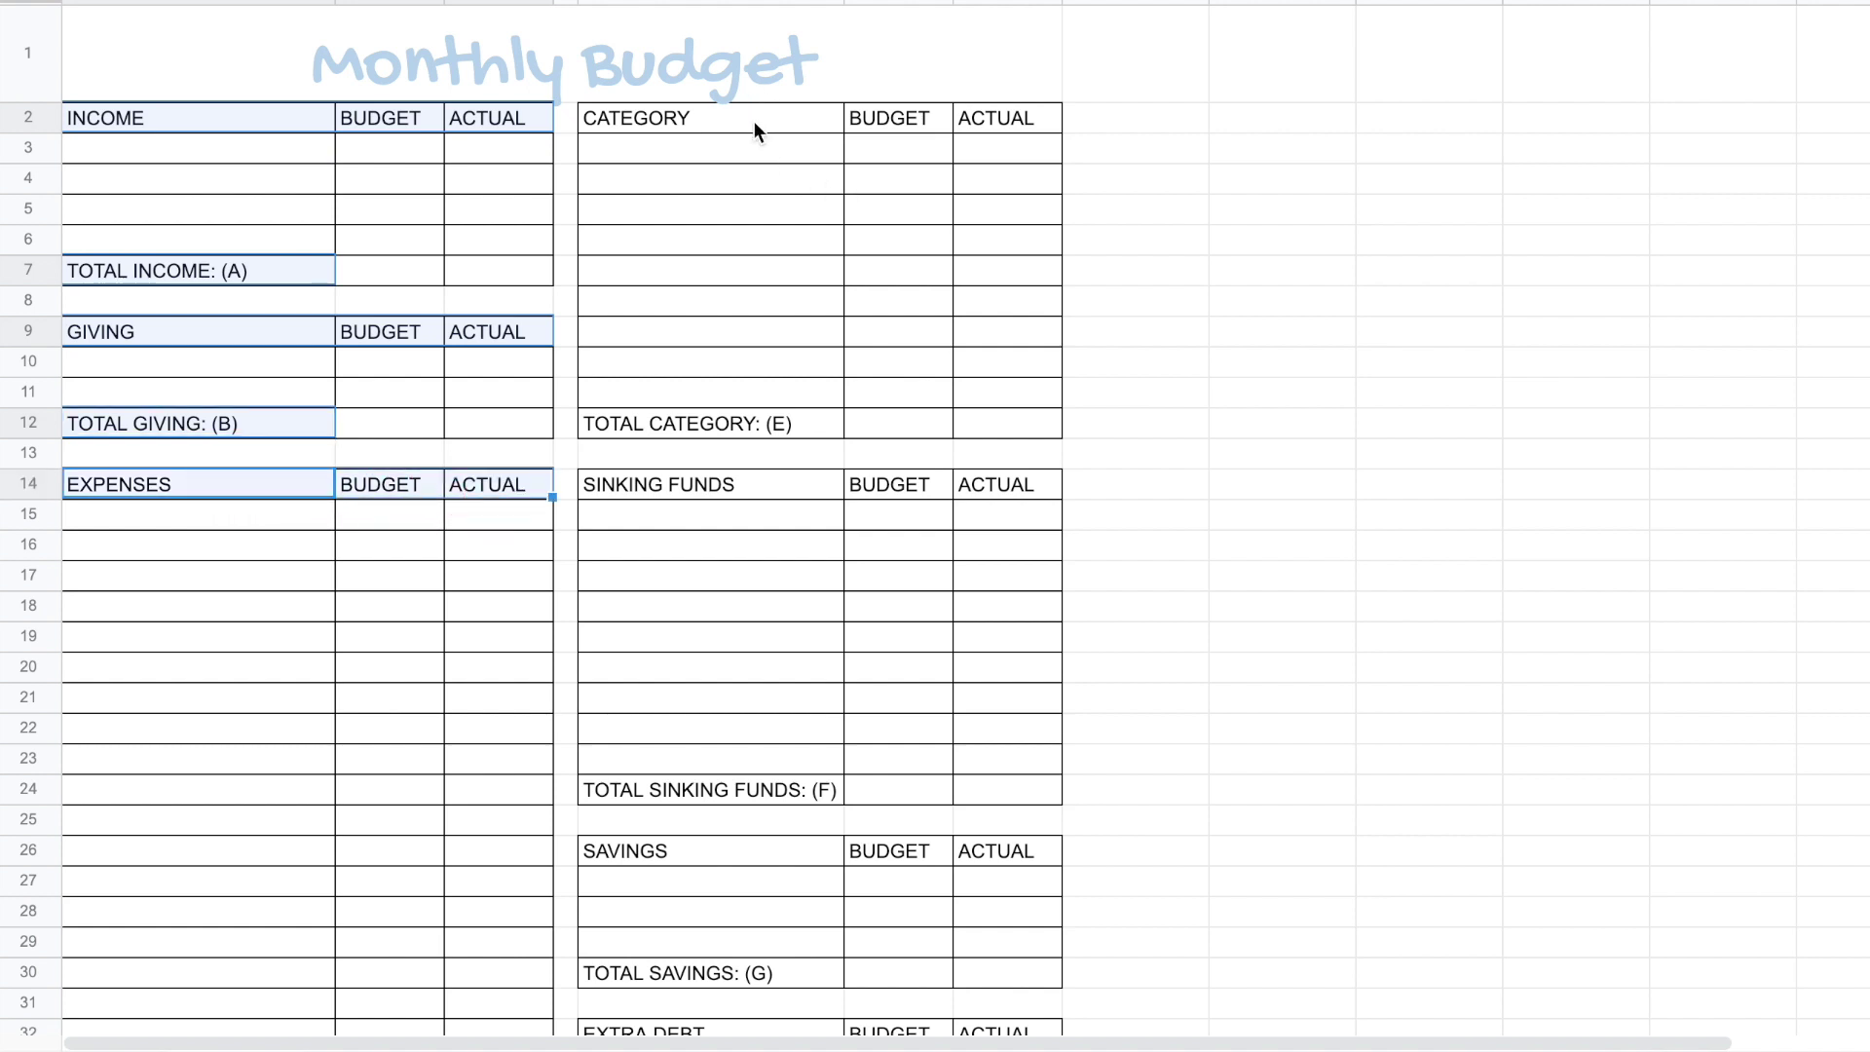
drag(754, 119, 993, 120)
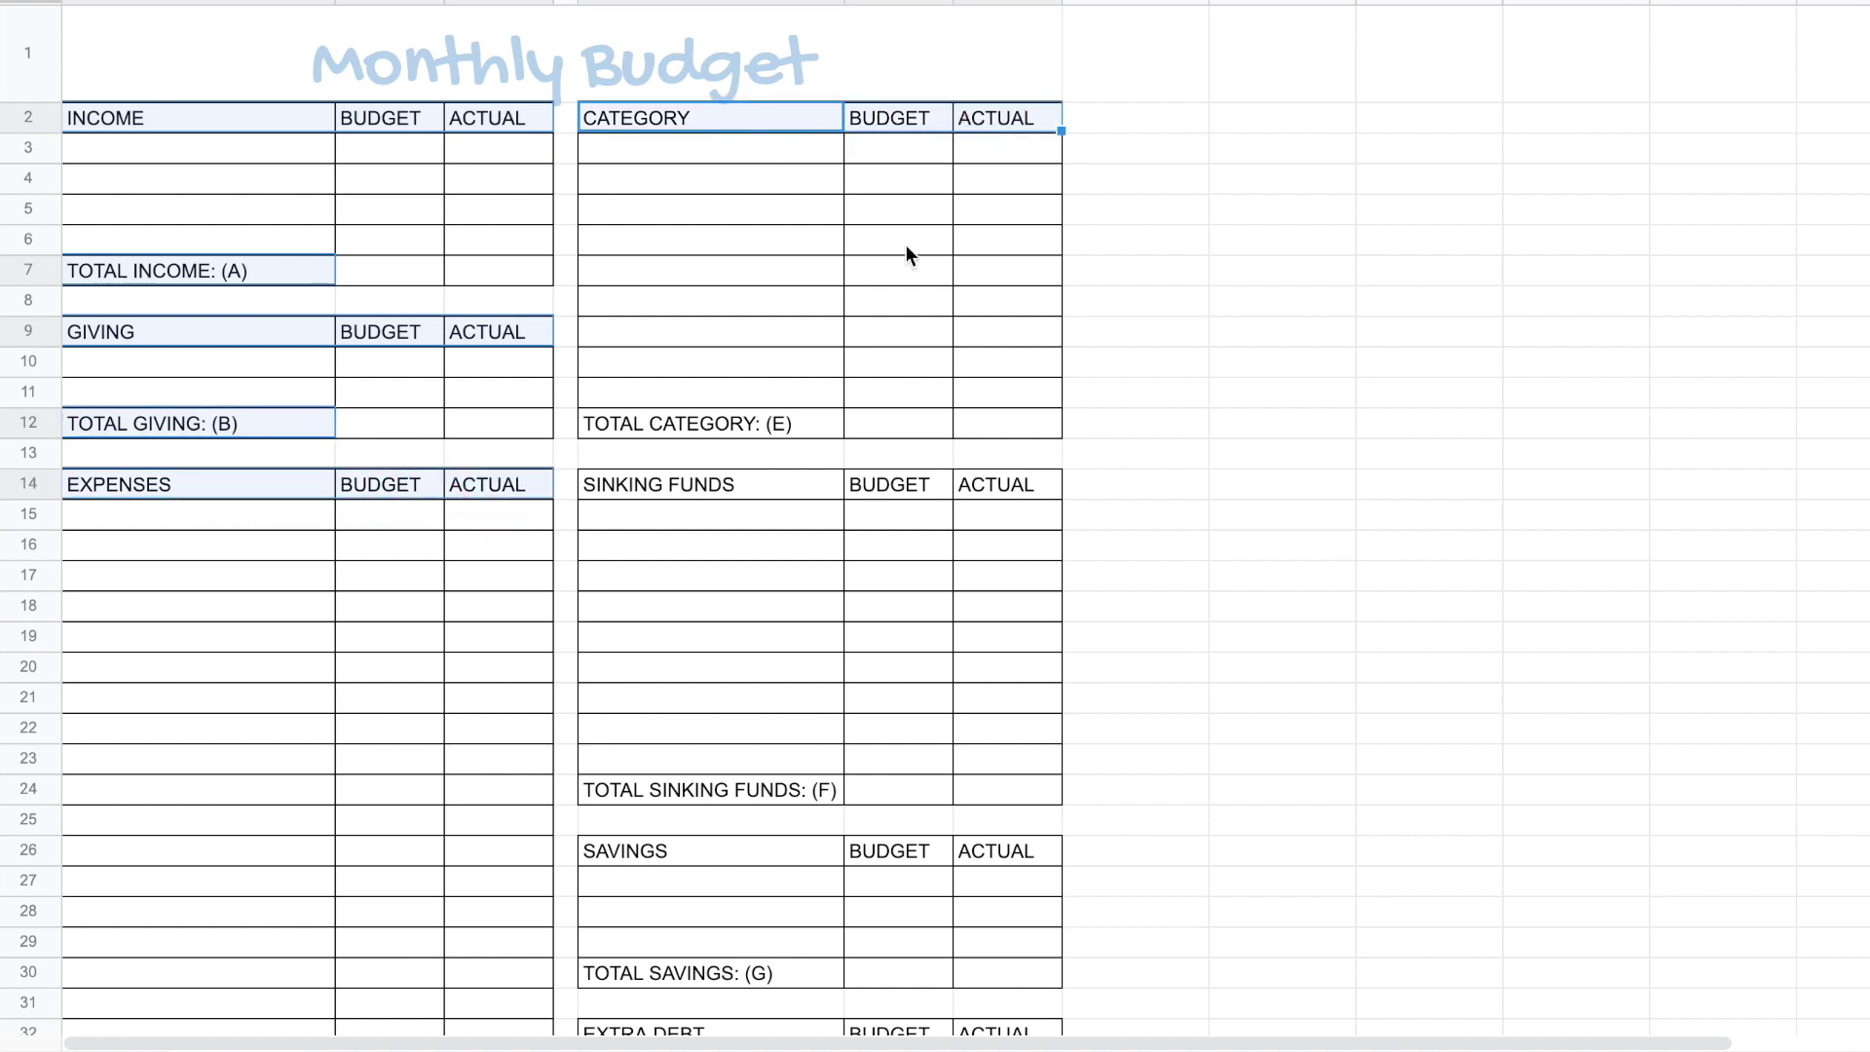
ctrl+click(756, 429)
drag(750, 487, 1017, 495)
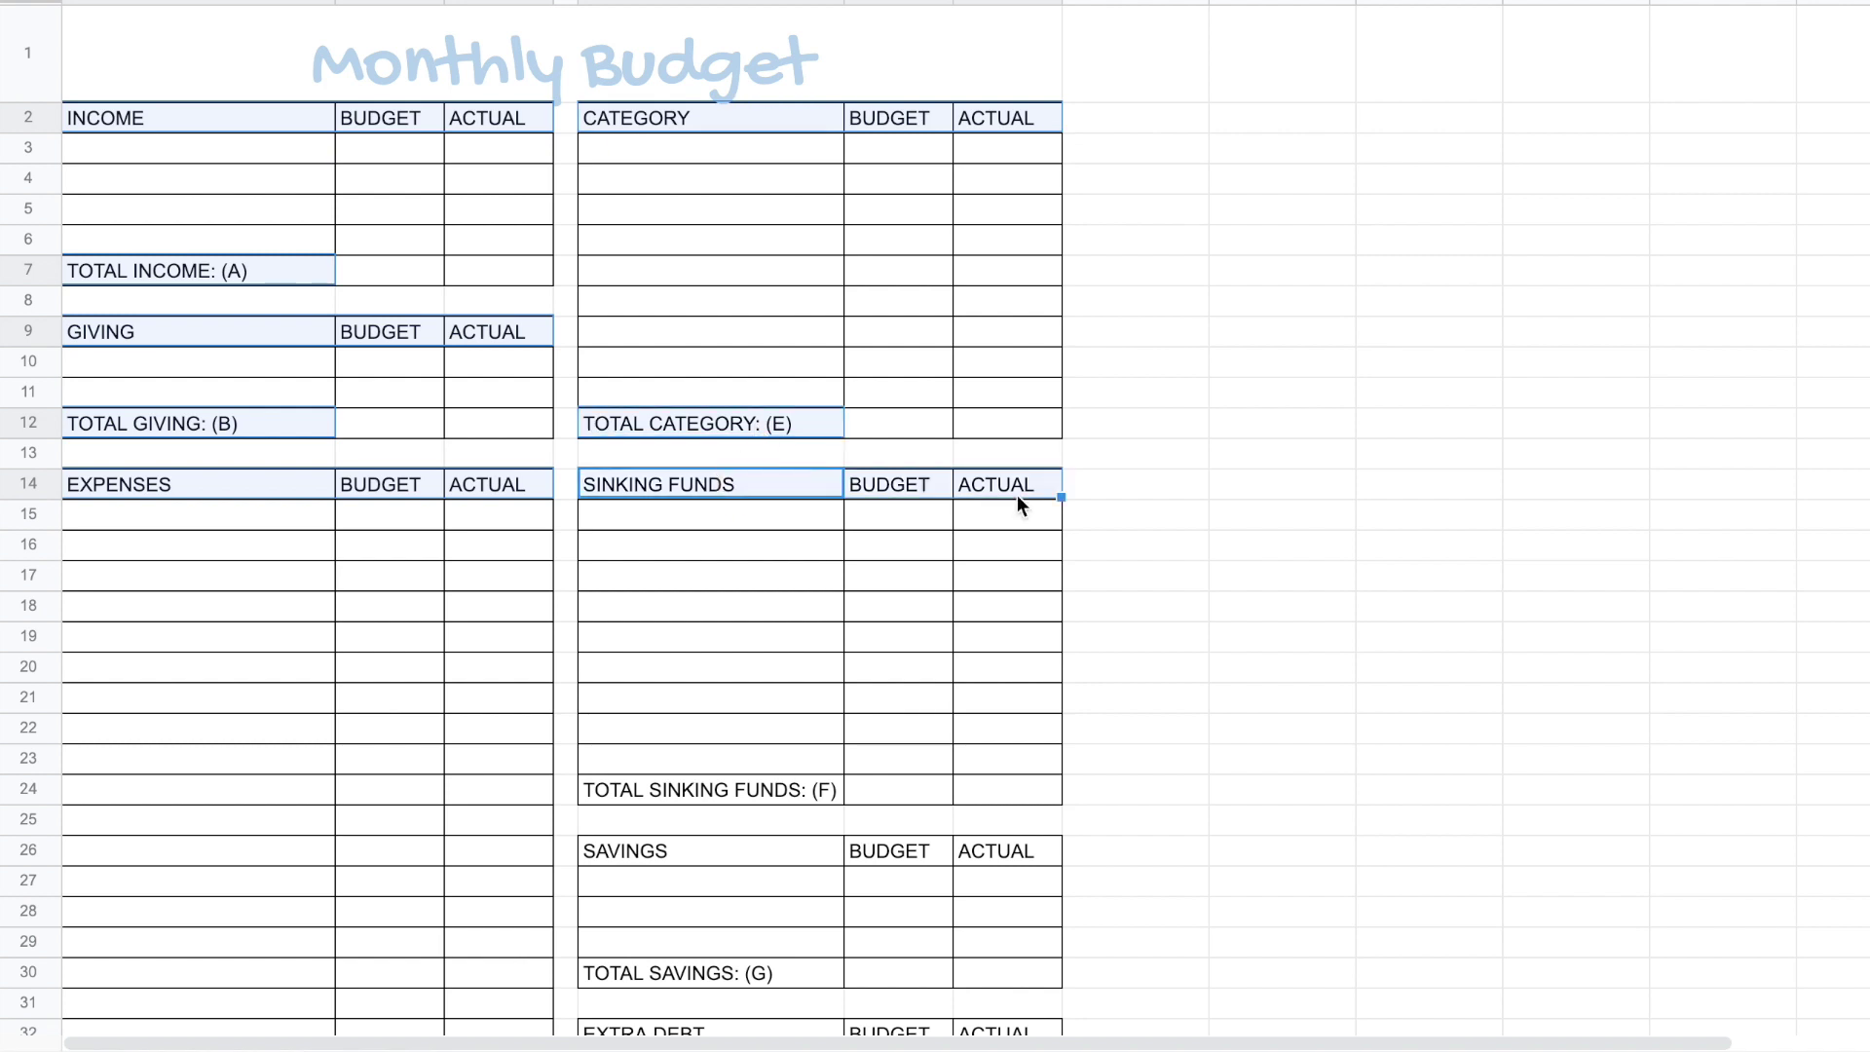
ctrl+click(750, 787)
- Add the SAVINGS, EXTRA DEBT, TOTAL EXPENSES, REMAINING, ARE WE AT ZERO? and A-B-C = D cells
scroll(890, 761, down, 3)
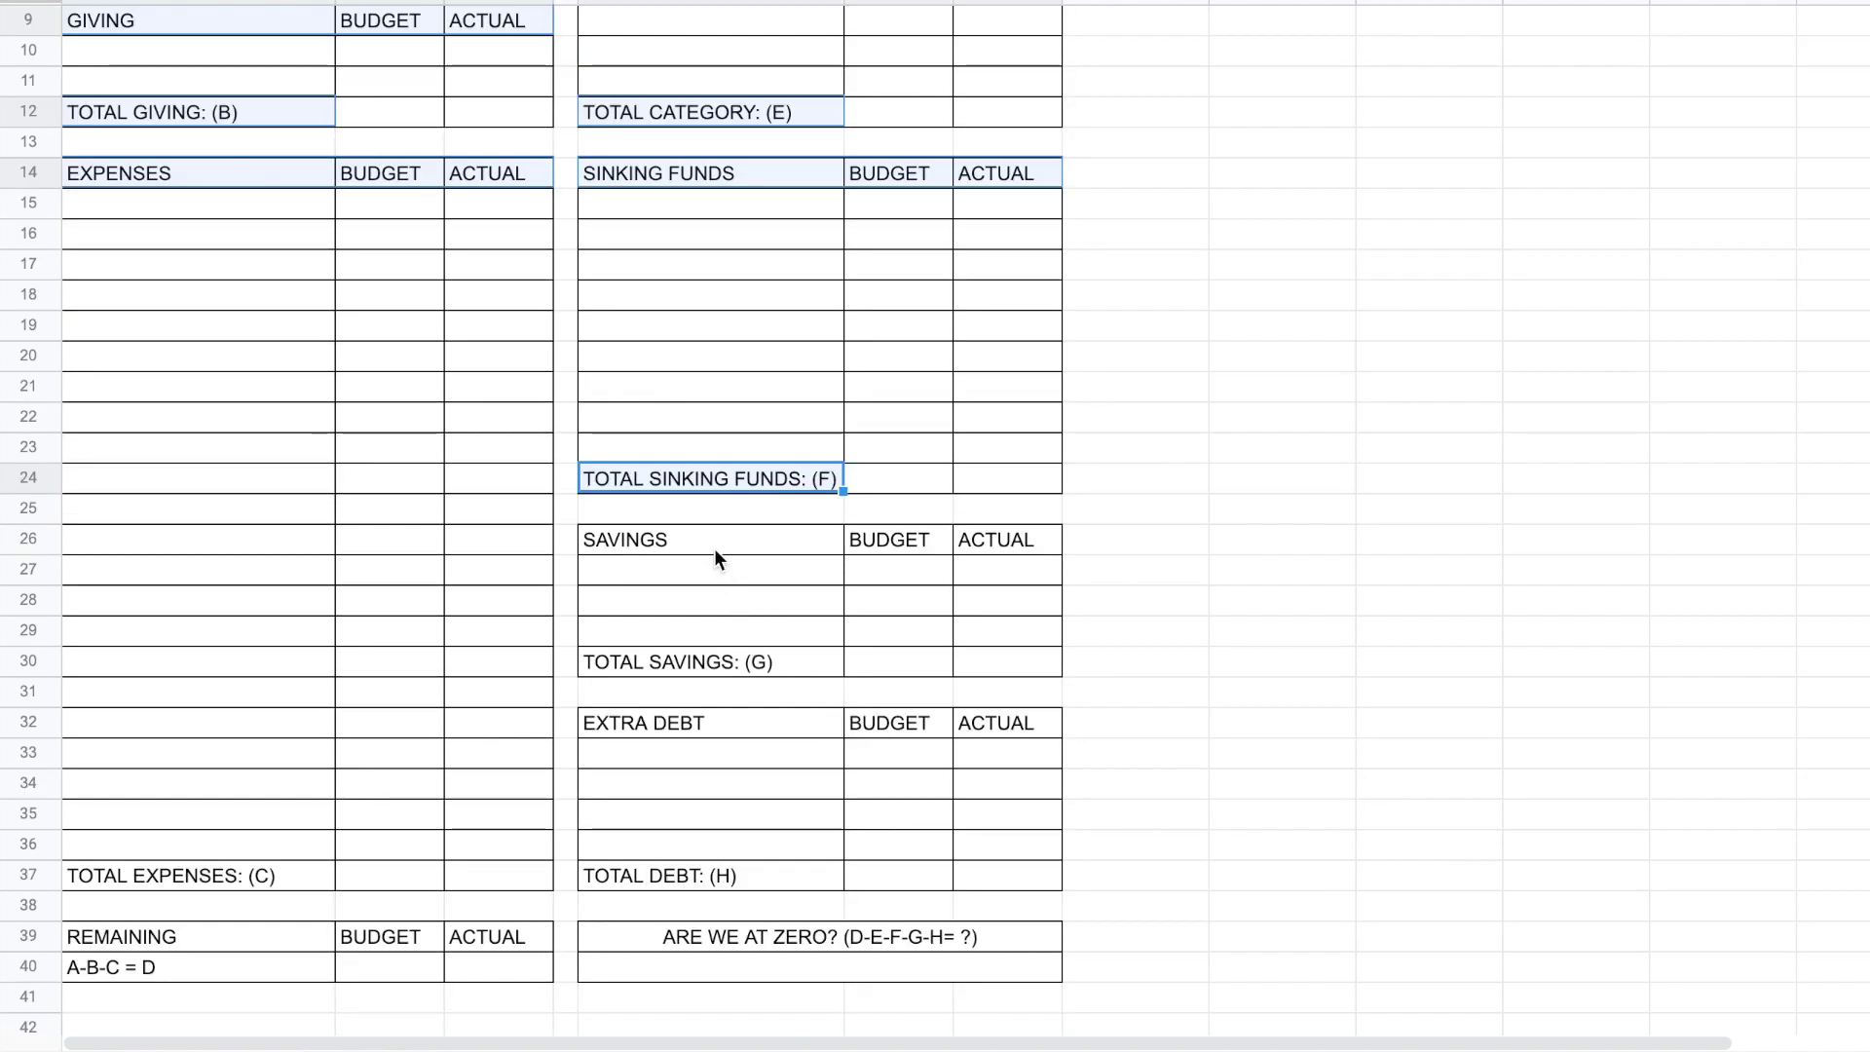
ctrl+click(713, 540)
drag(842, 541, 1001, 547)
ctrl+click(731, 666)
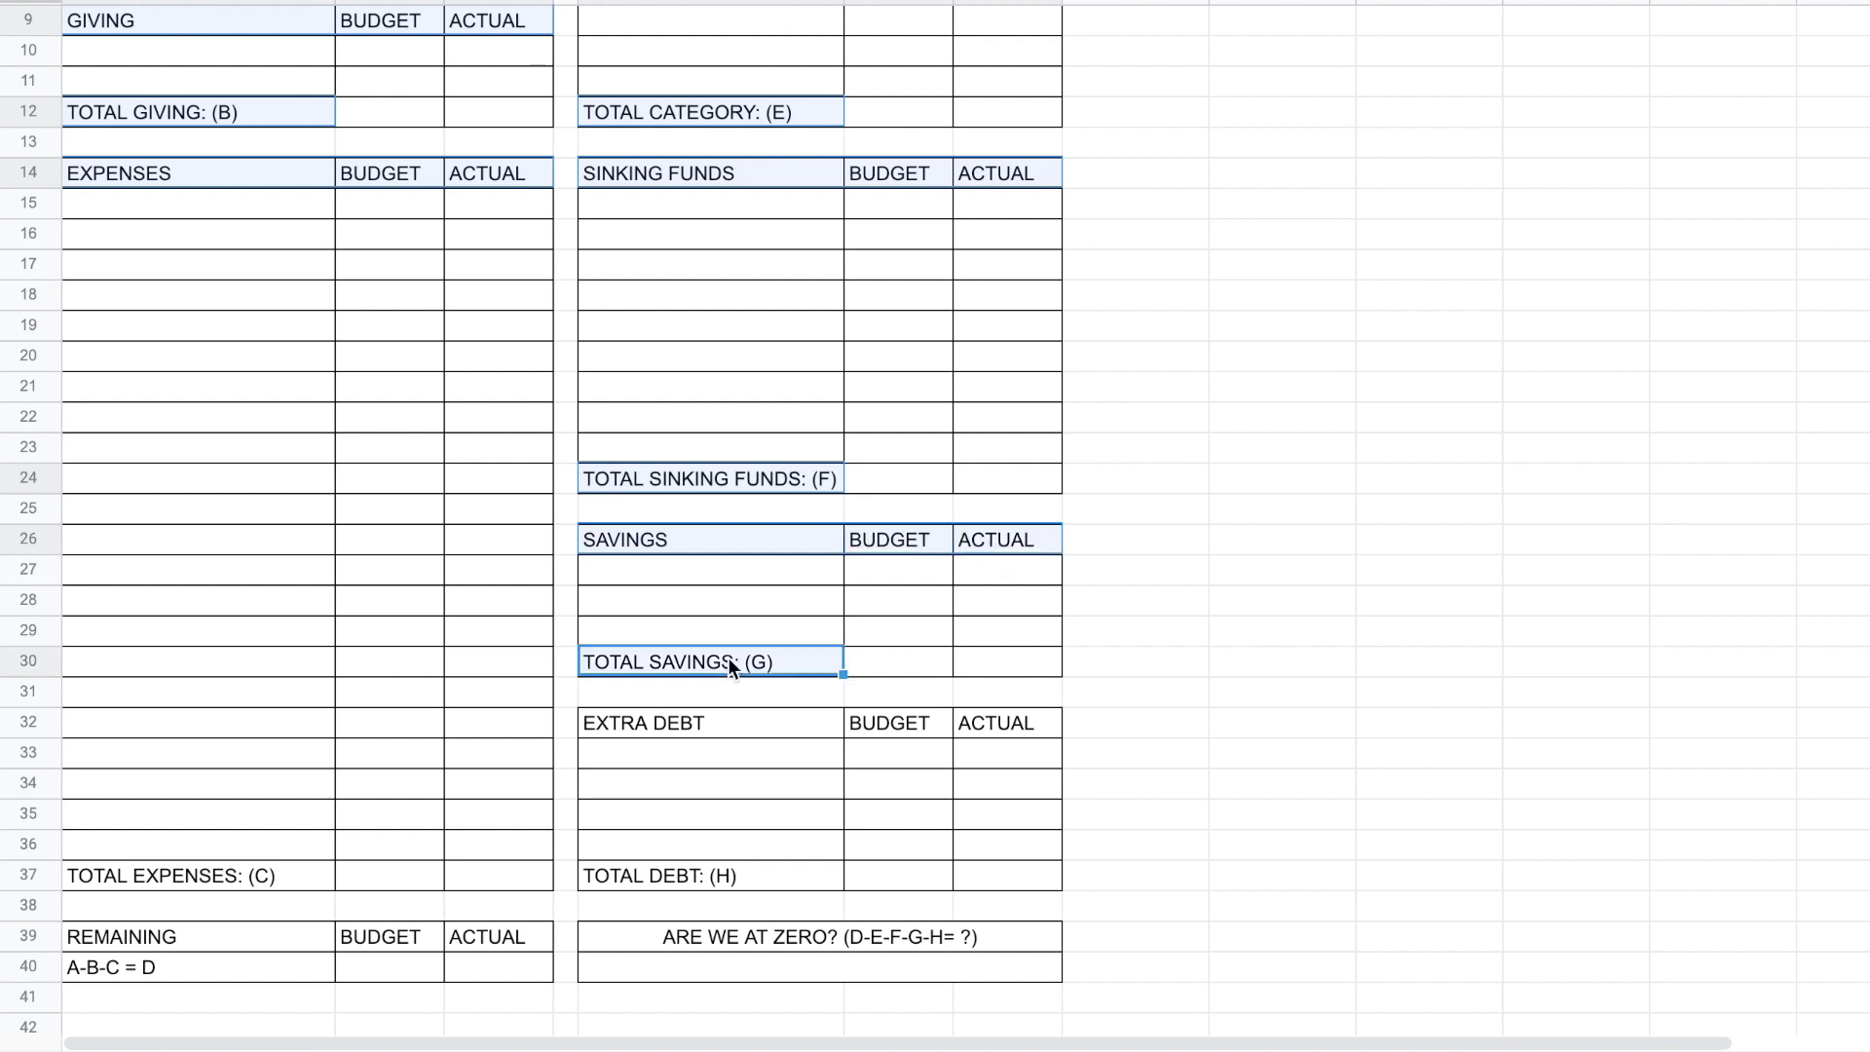
ctrl+click(719, 728)
ctrl+click(867, 733)
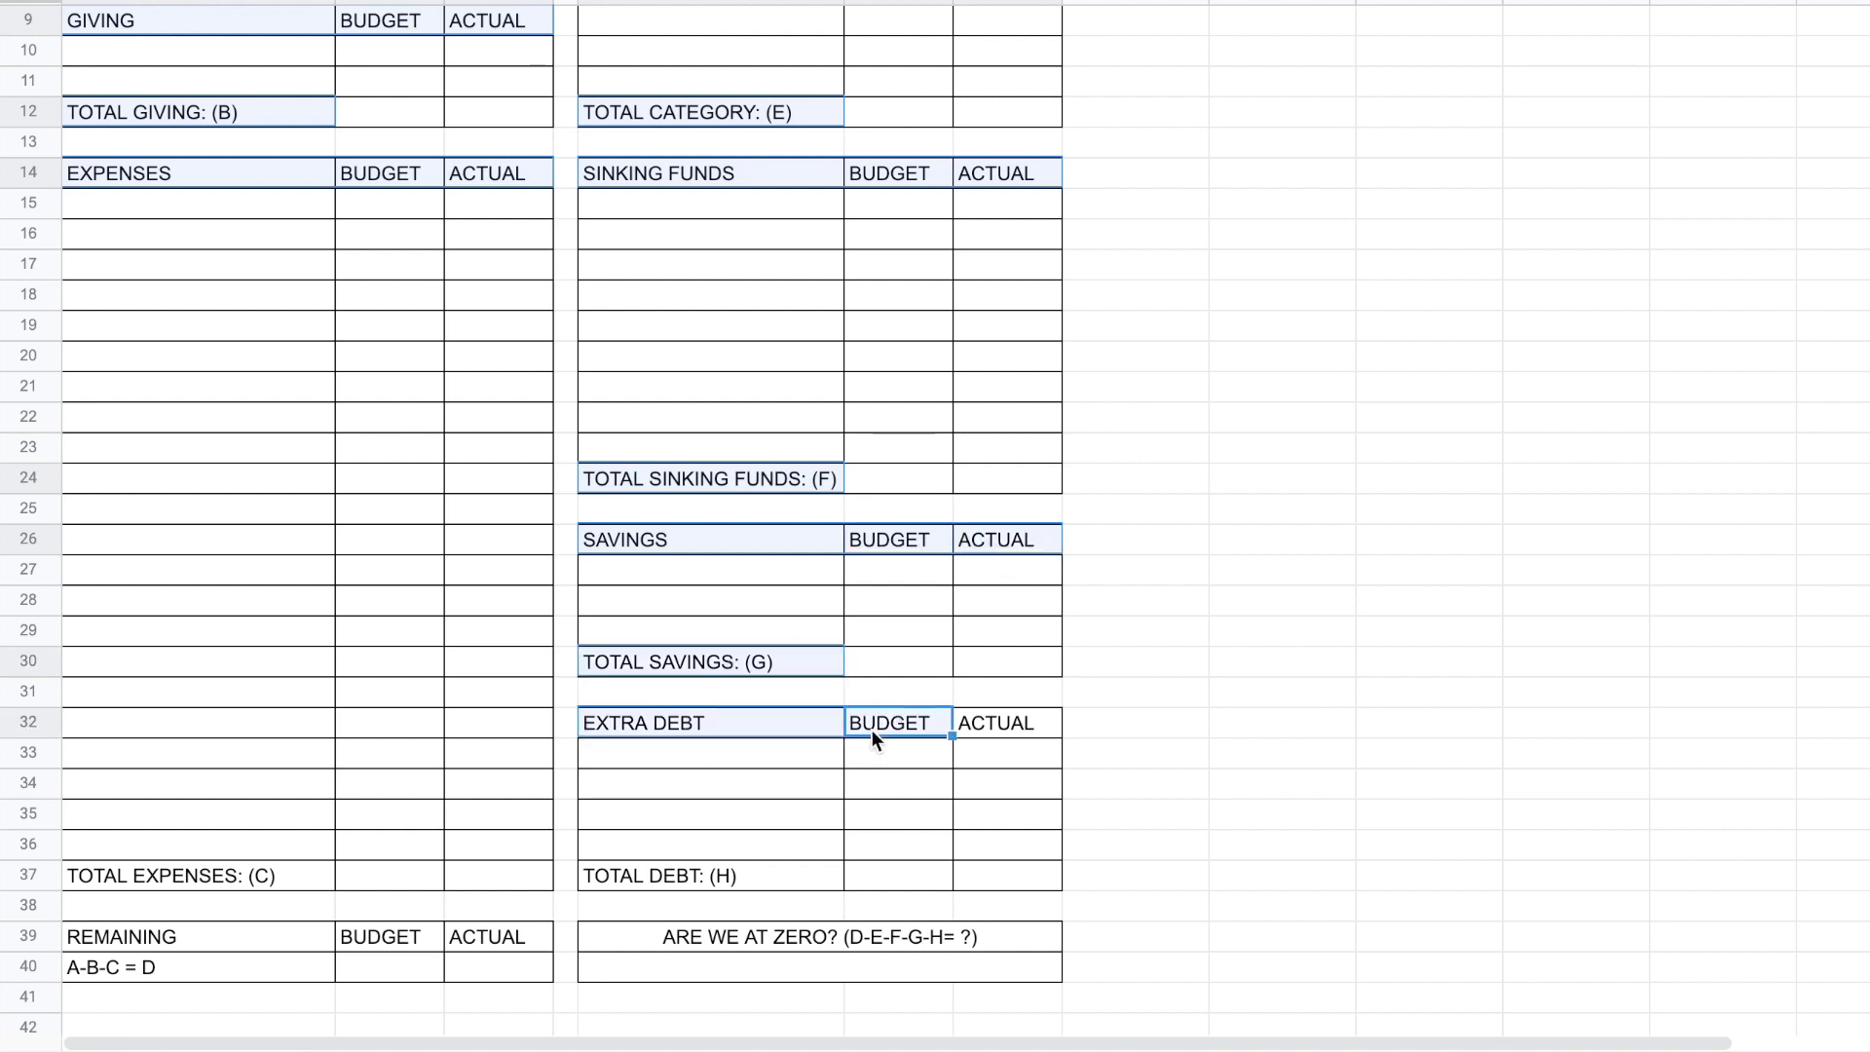
ctrl+click(1033, 738)
ctrl+click(711, 876)
ctrl+click(819, 936)
drag(497, 876, 146, 876)
drag(497, 936, 110, 950)
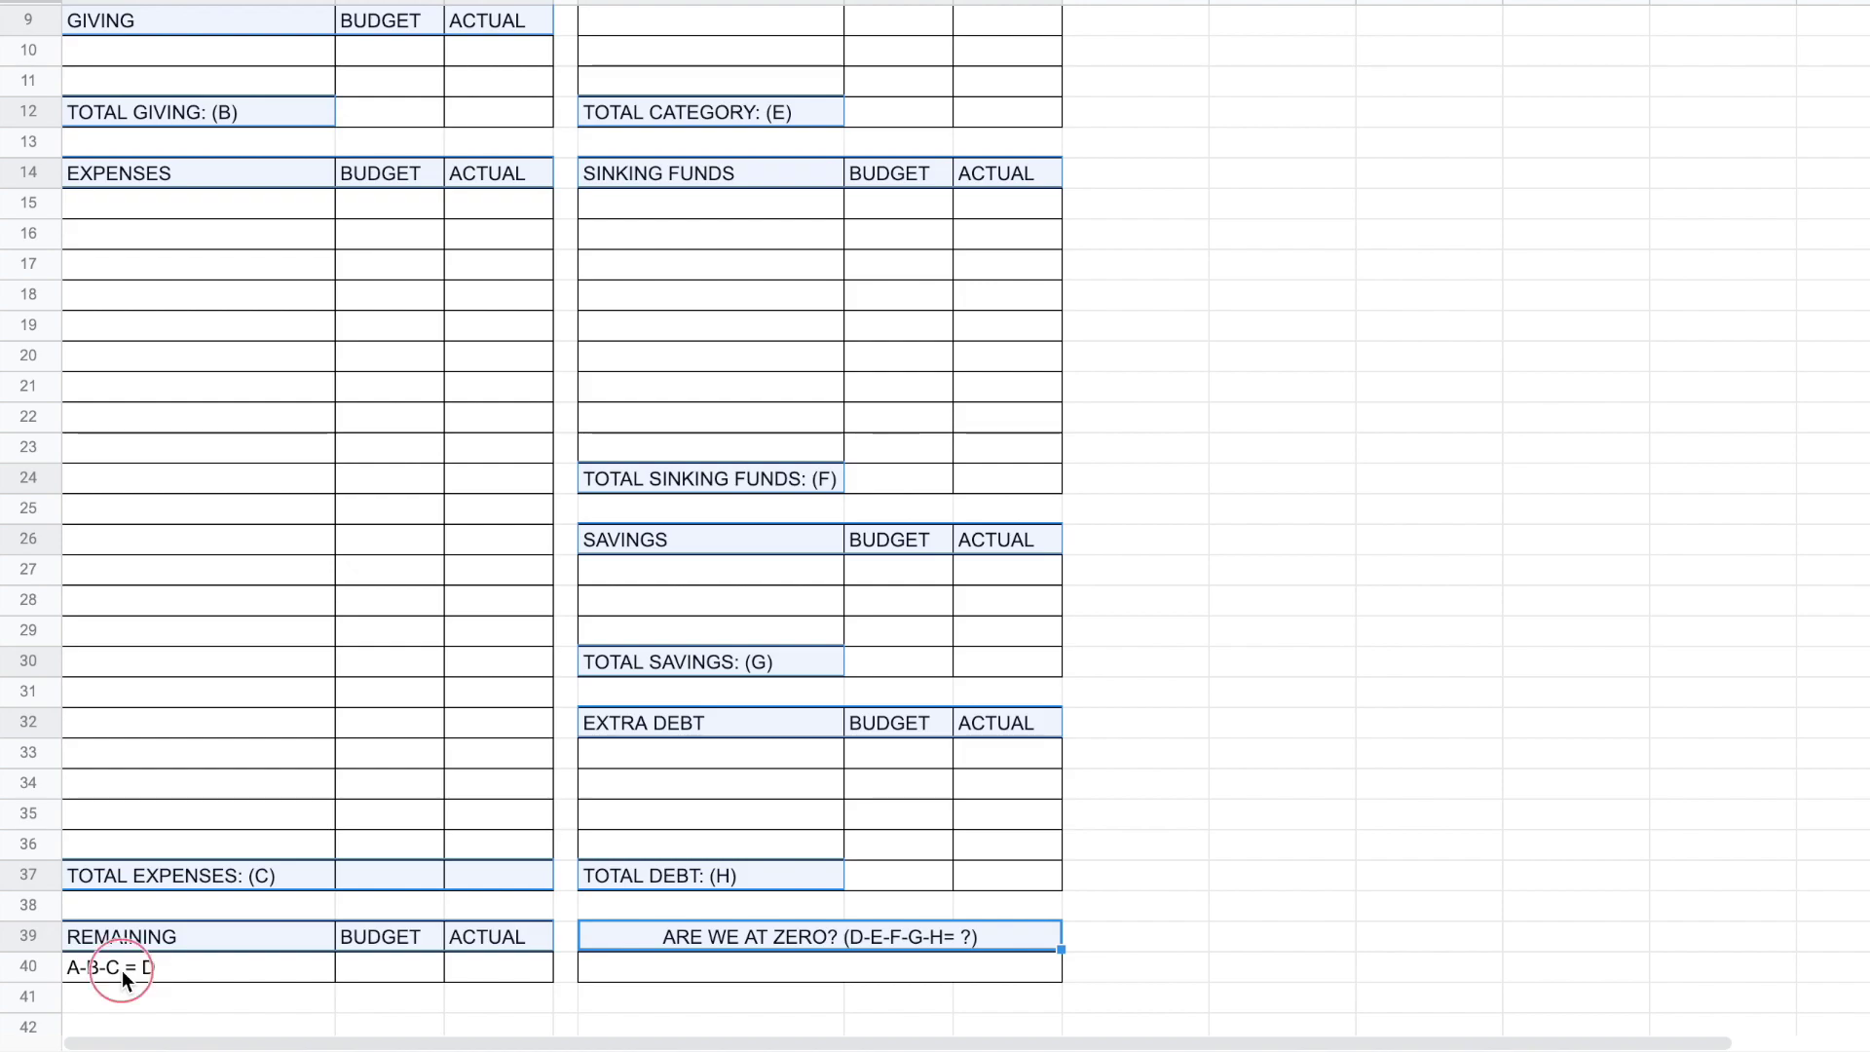
ctrl+click(121, 970)
- Try Indie Flower and Caveat on the selected labels, then settle on Gochi Hand
click(426, 196)
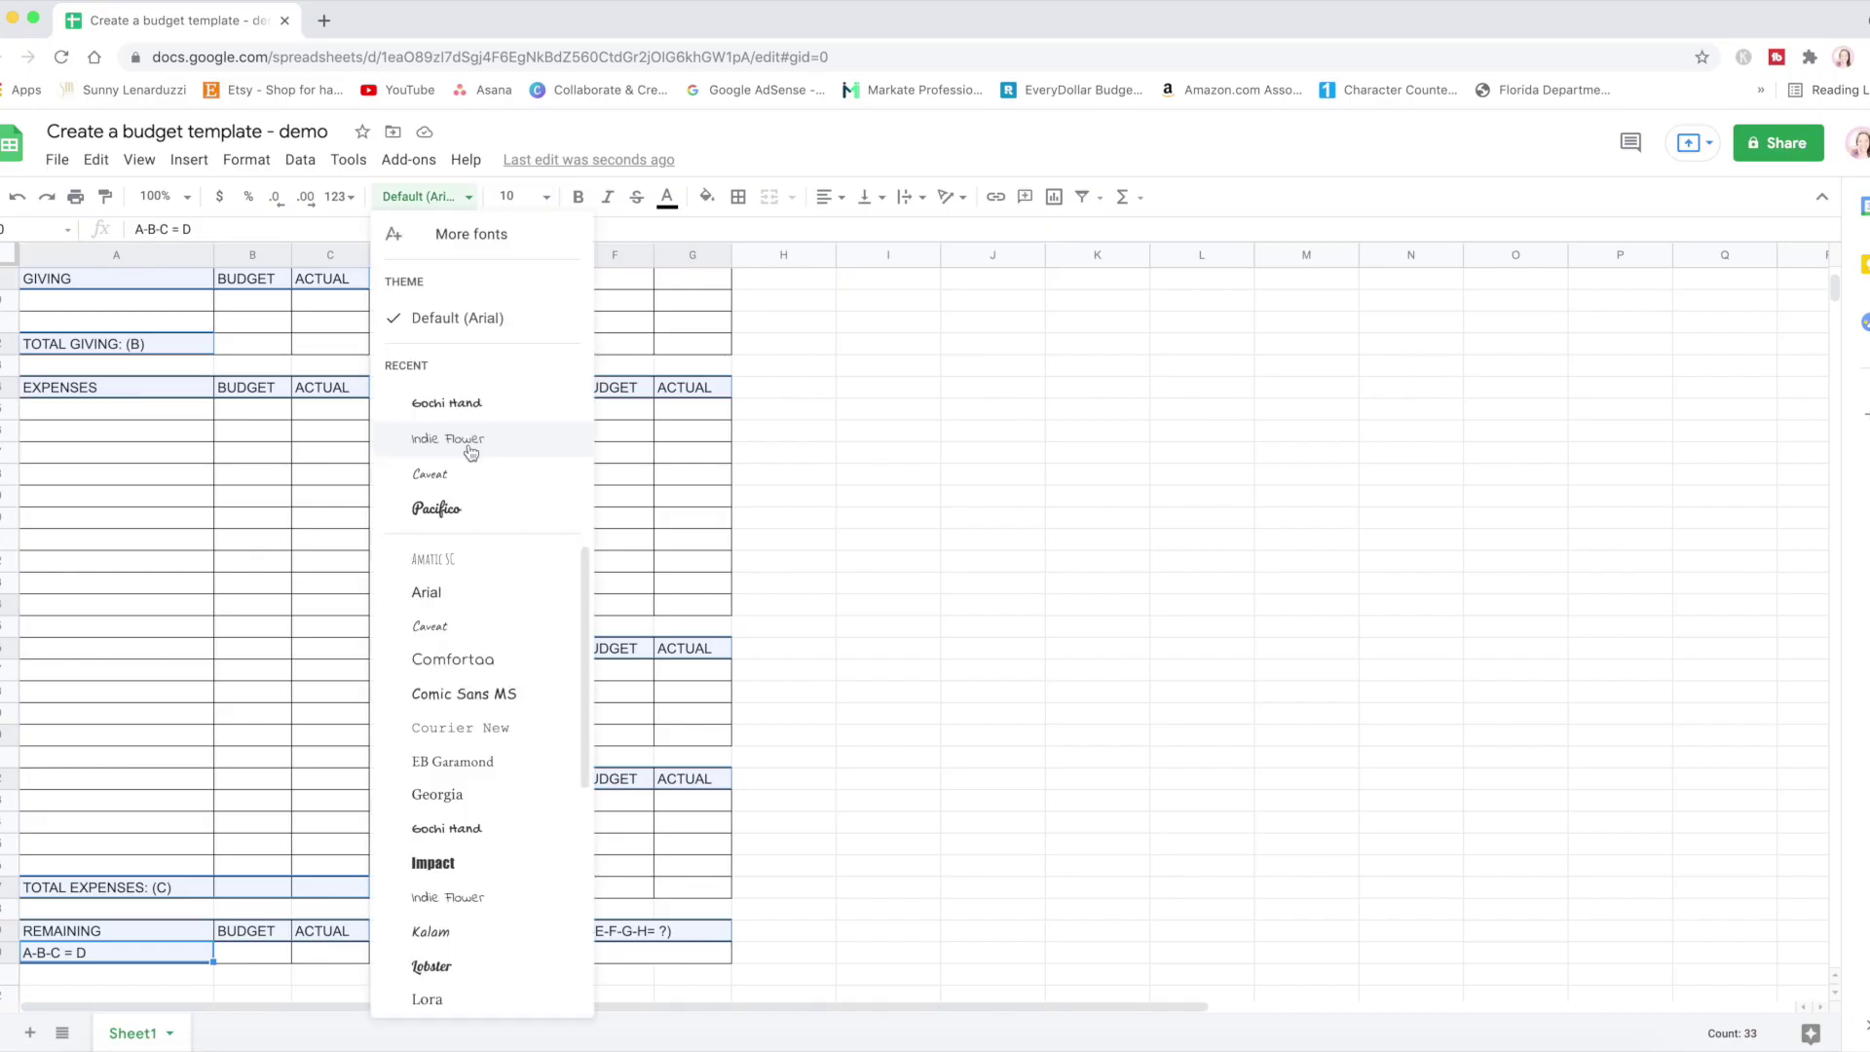
click(472, 447)
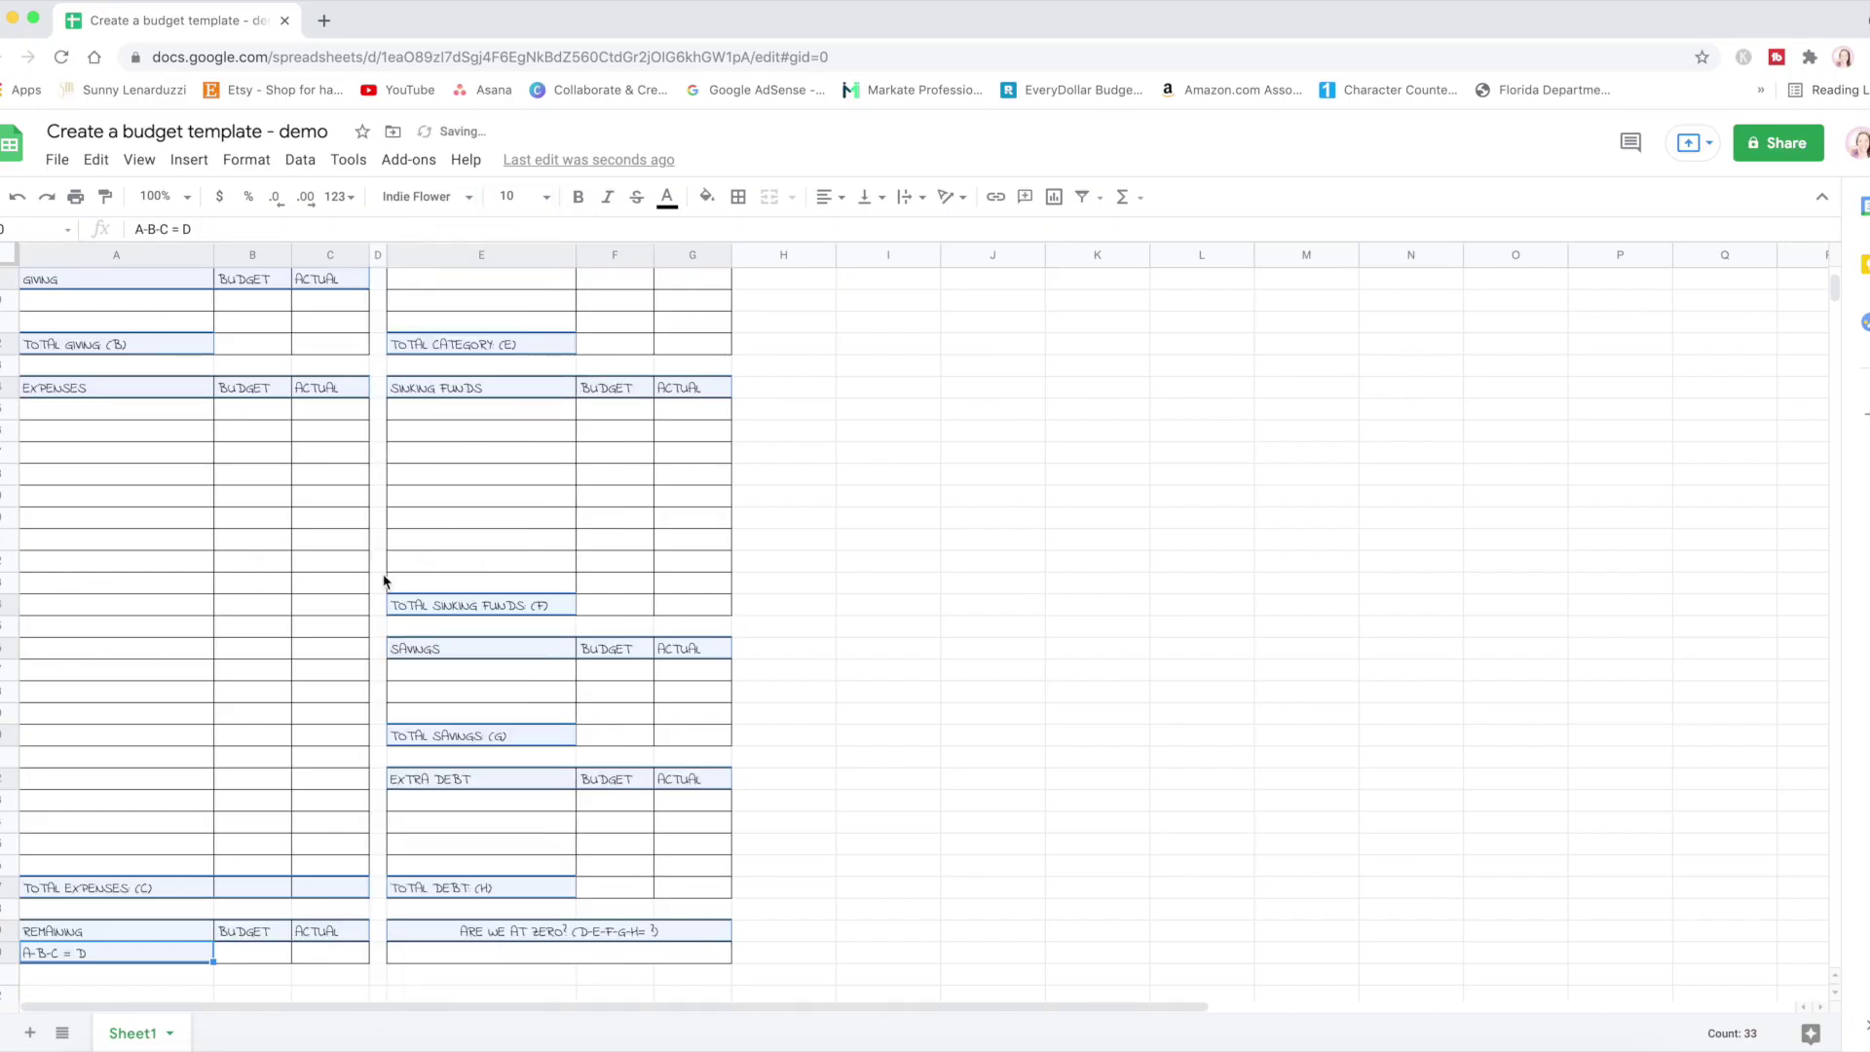
click(474, 202)
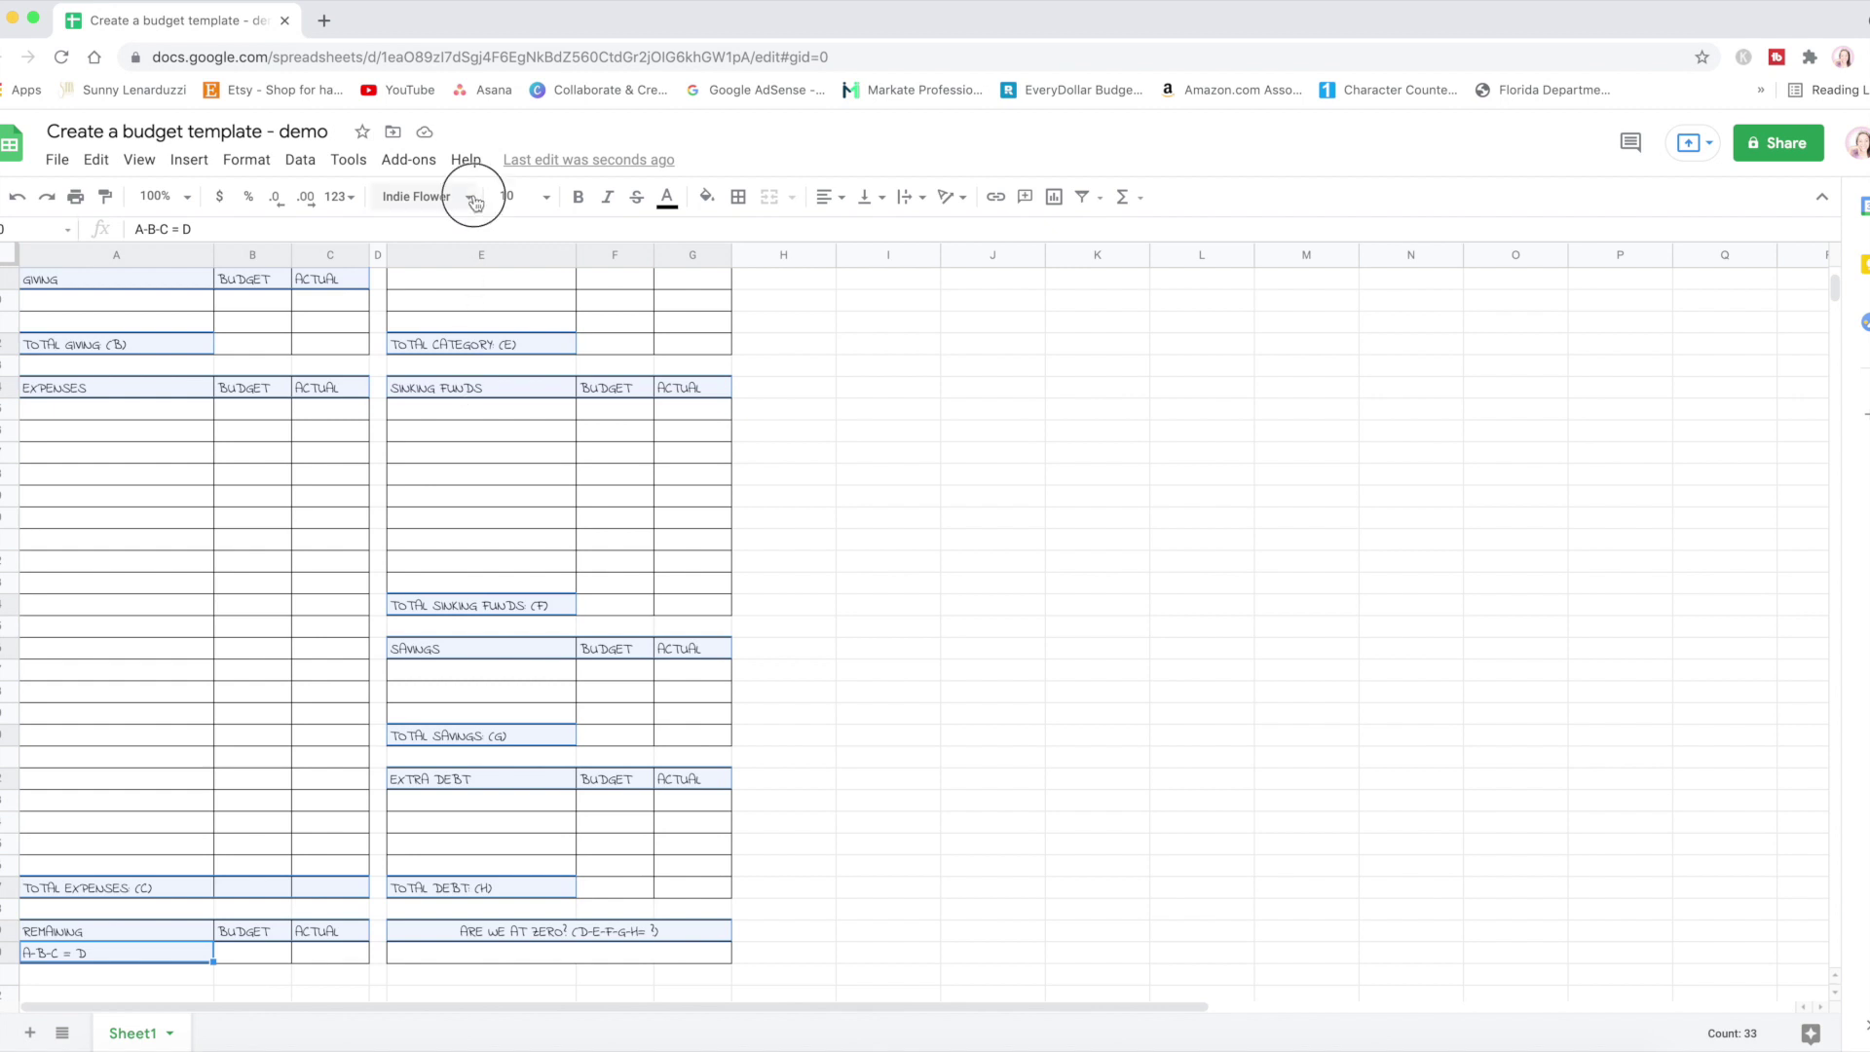
click(502, 477)
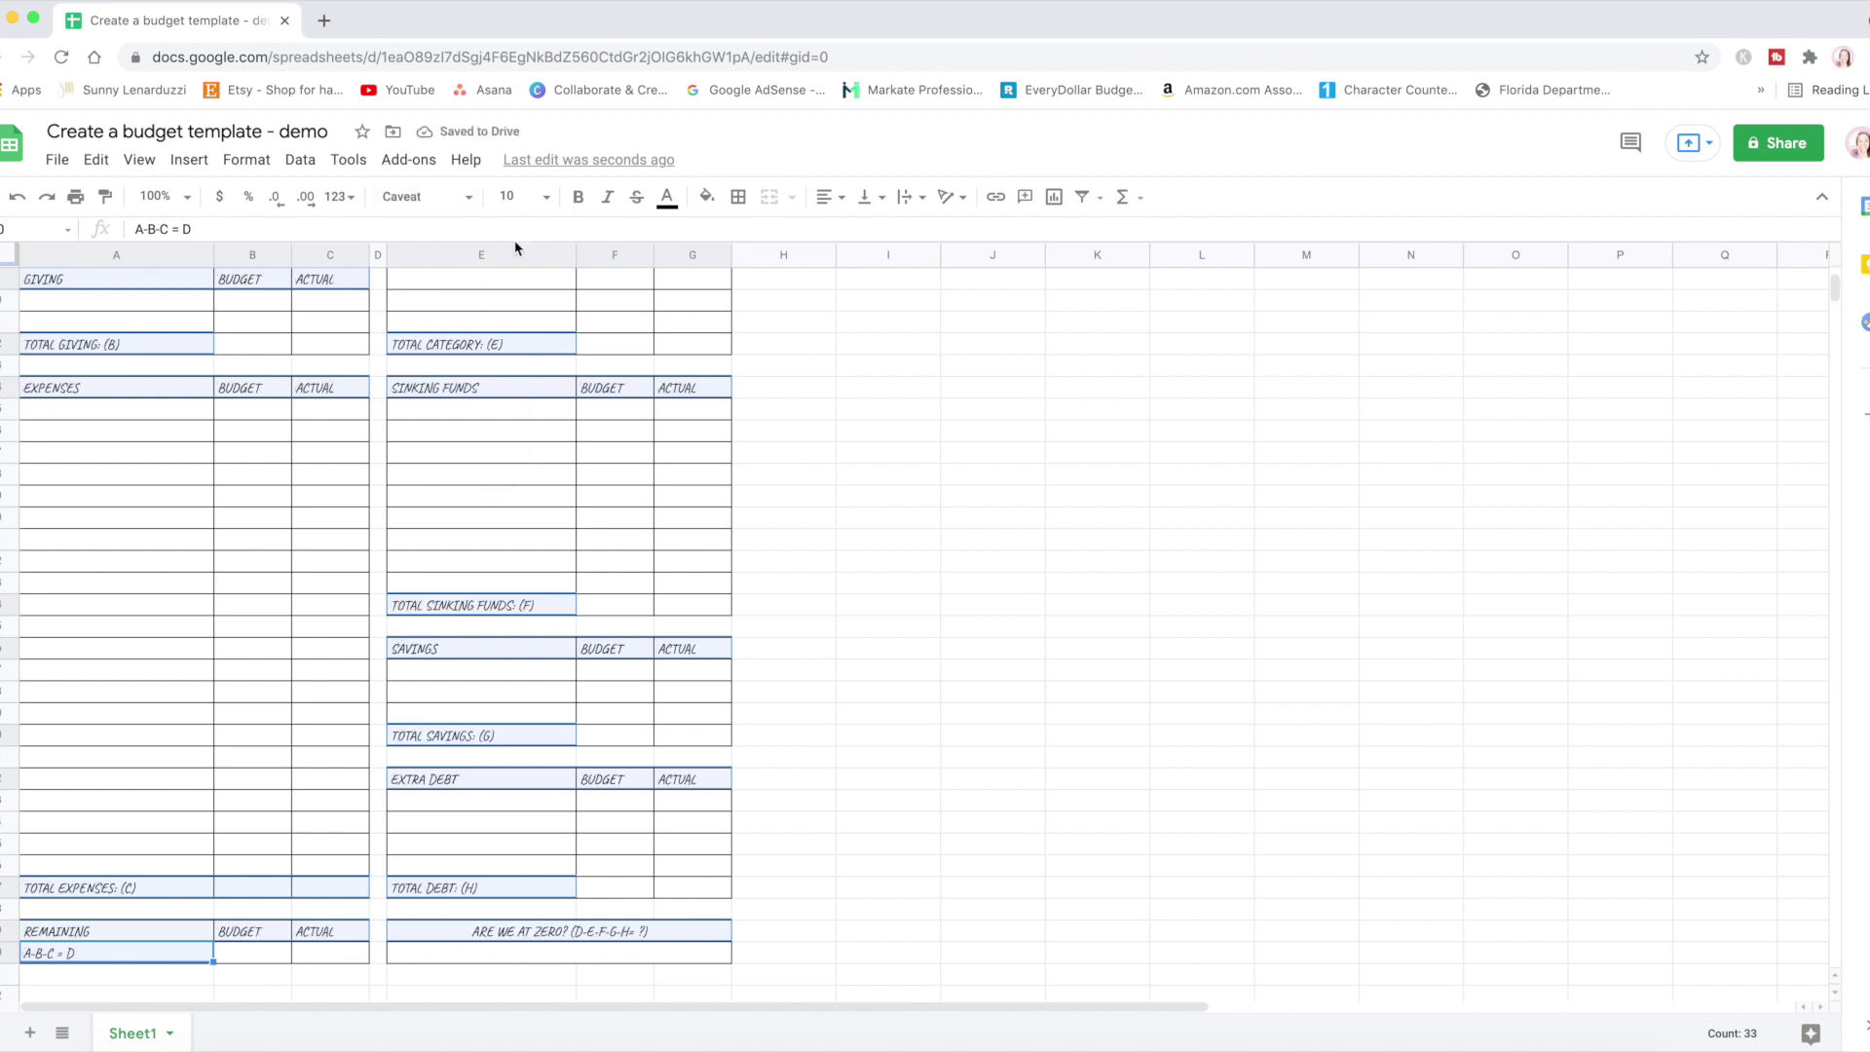
click(469, 197)
click(454, 474)
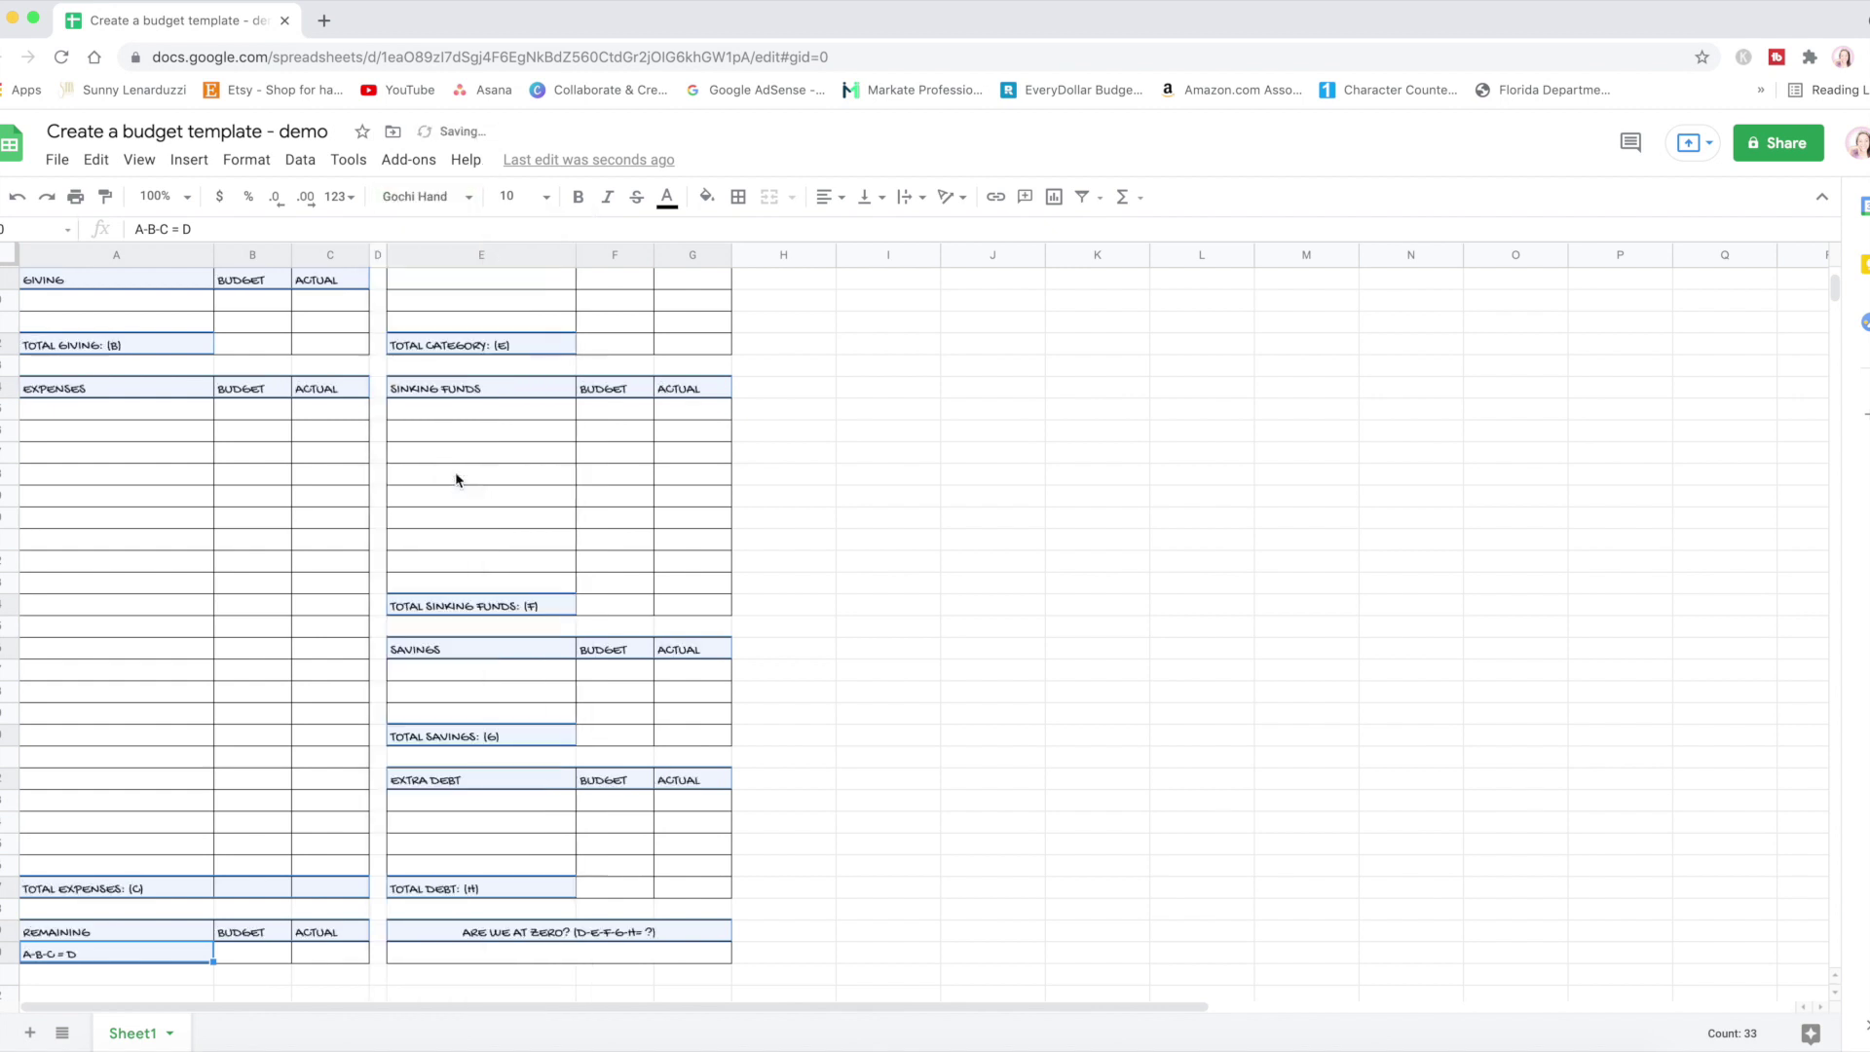
scroll(468, 496, up, 3)
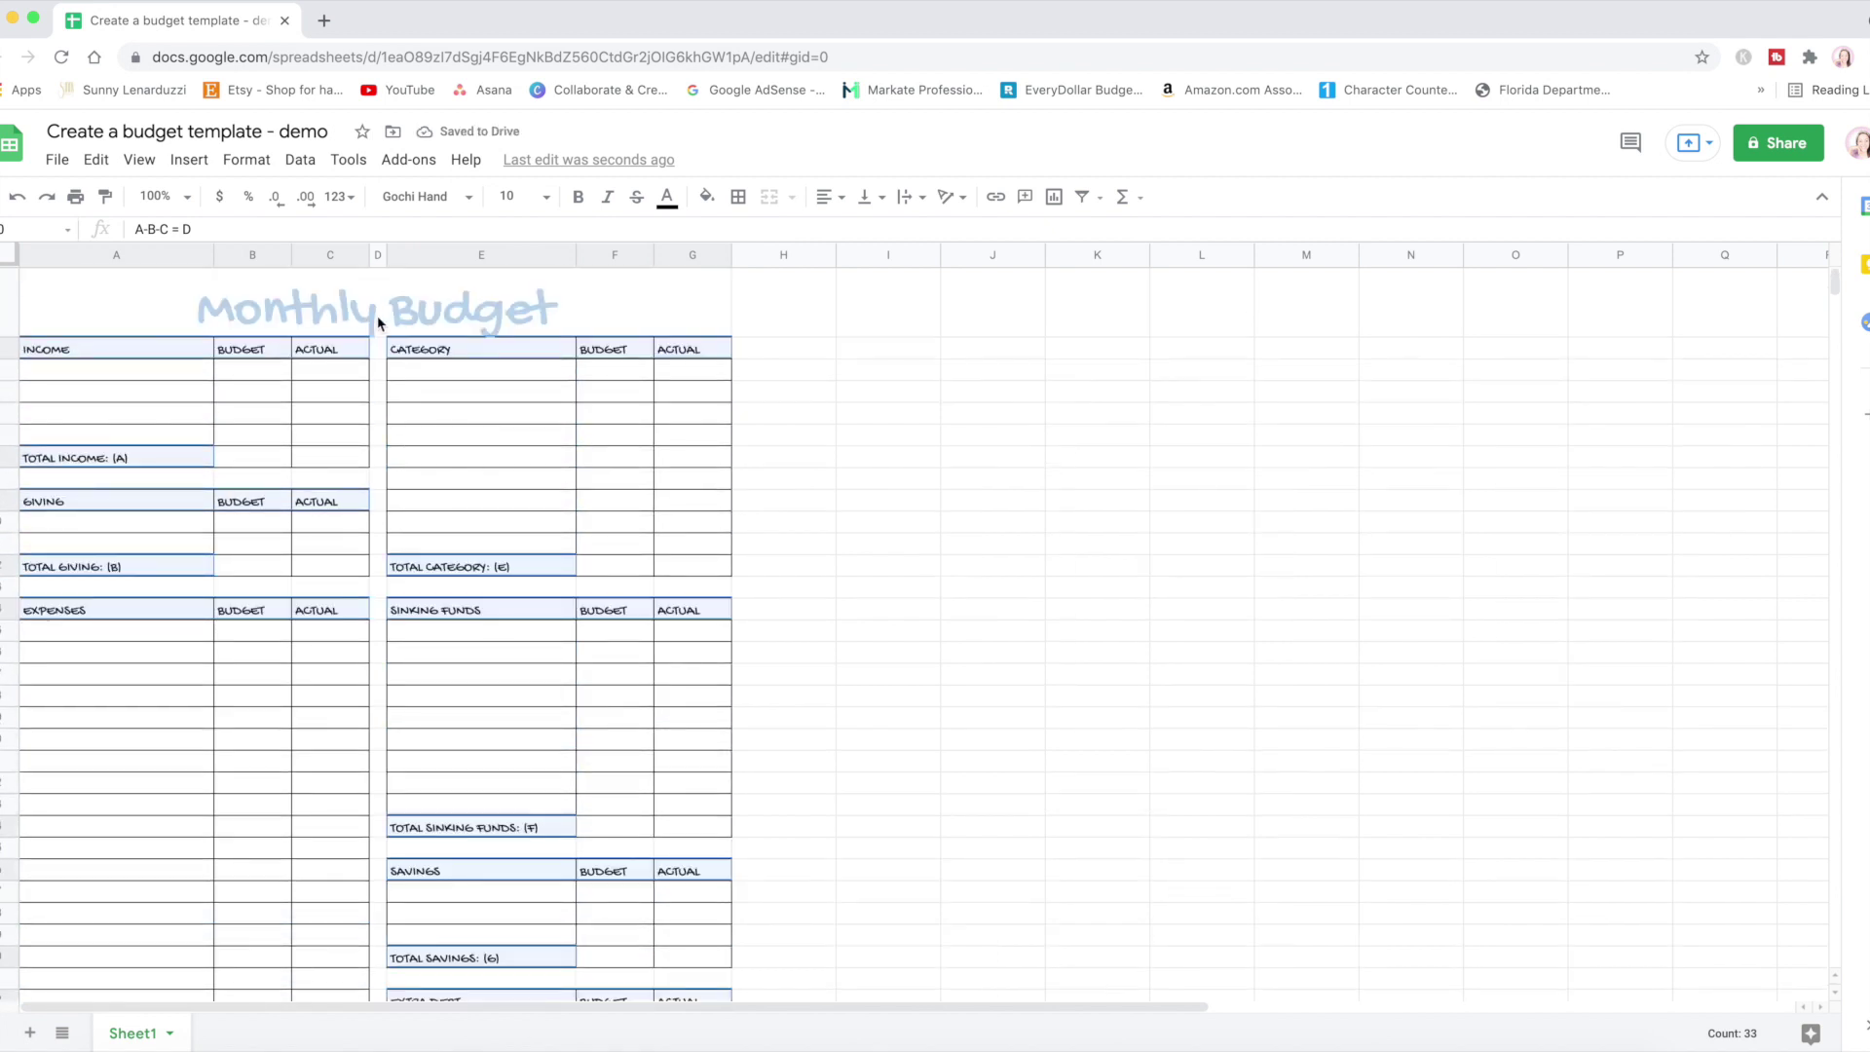
scroll(437, 492, down, 3)
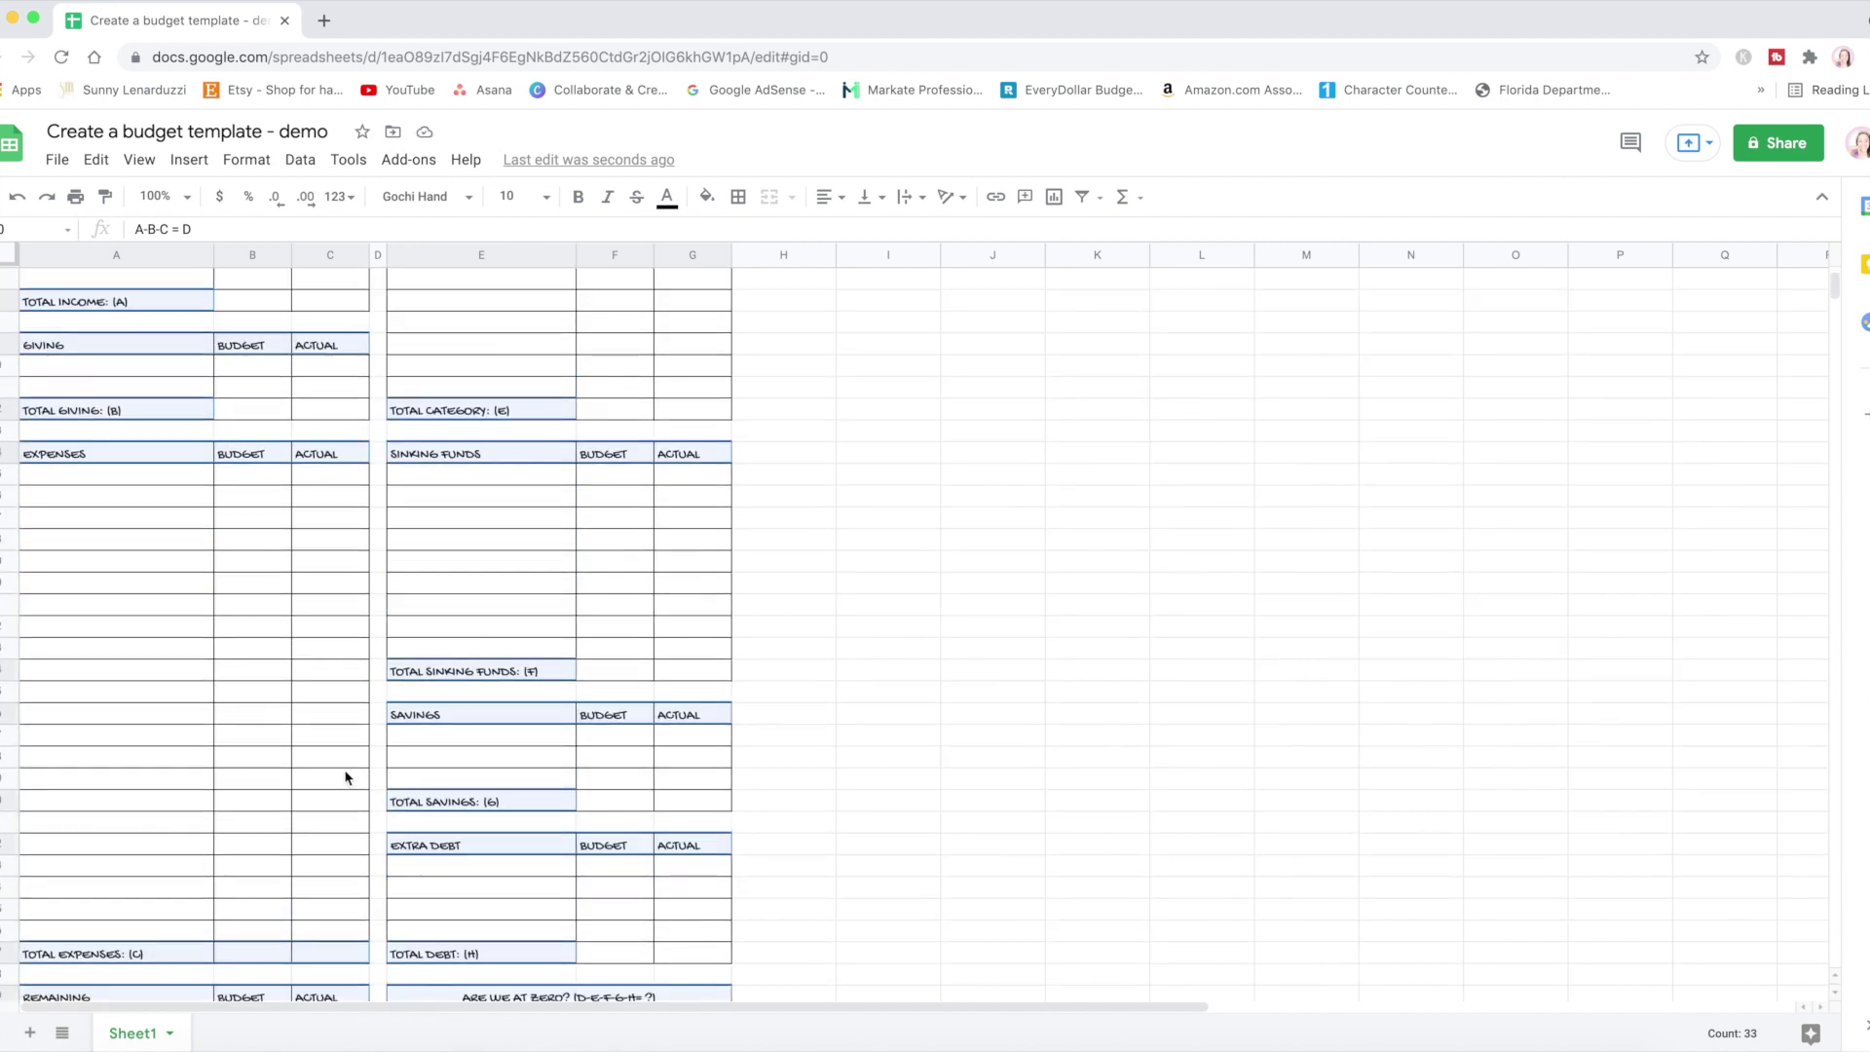
scroll(368, 746, up, 1)
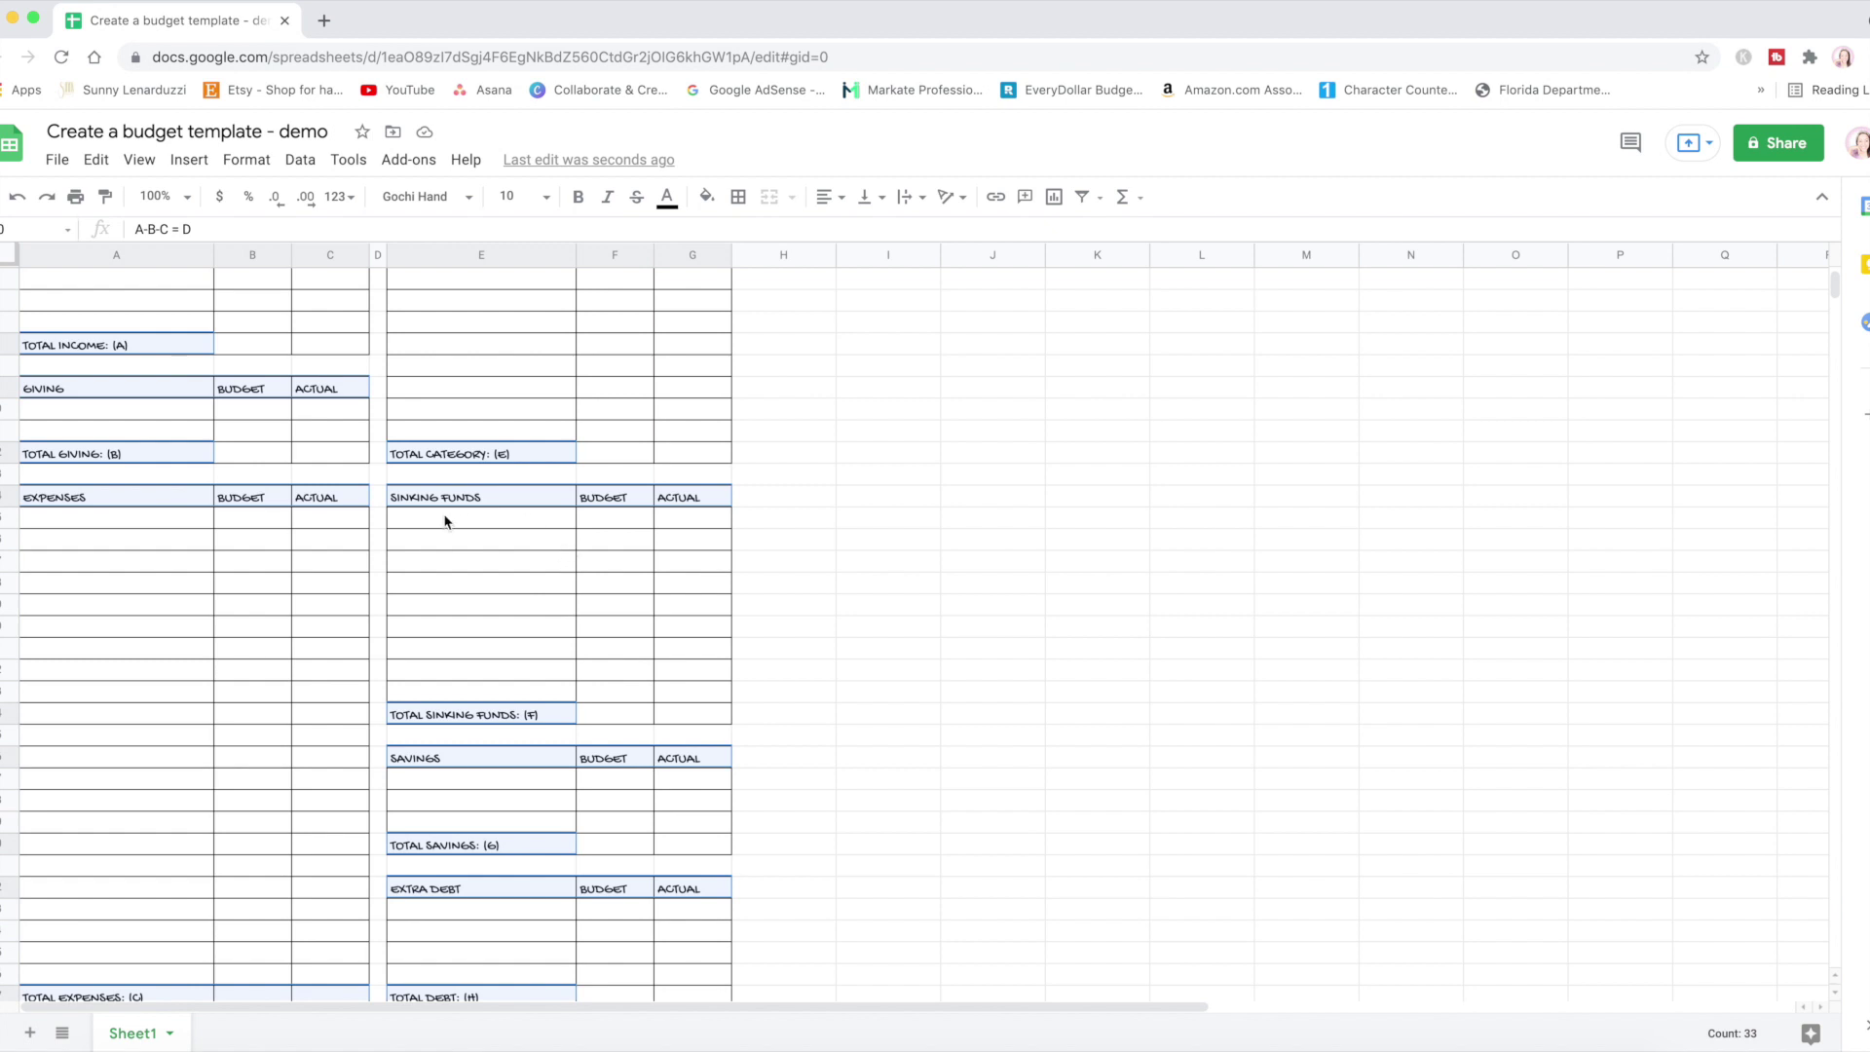
scroll(543, 363, up, 2)
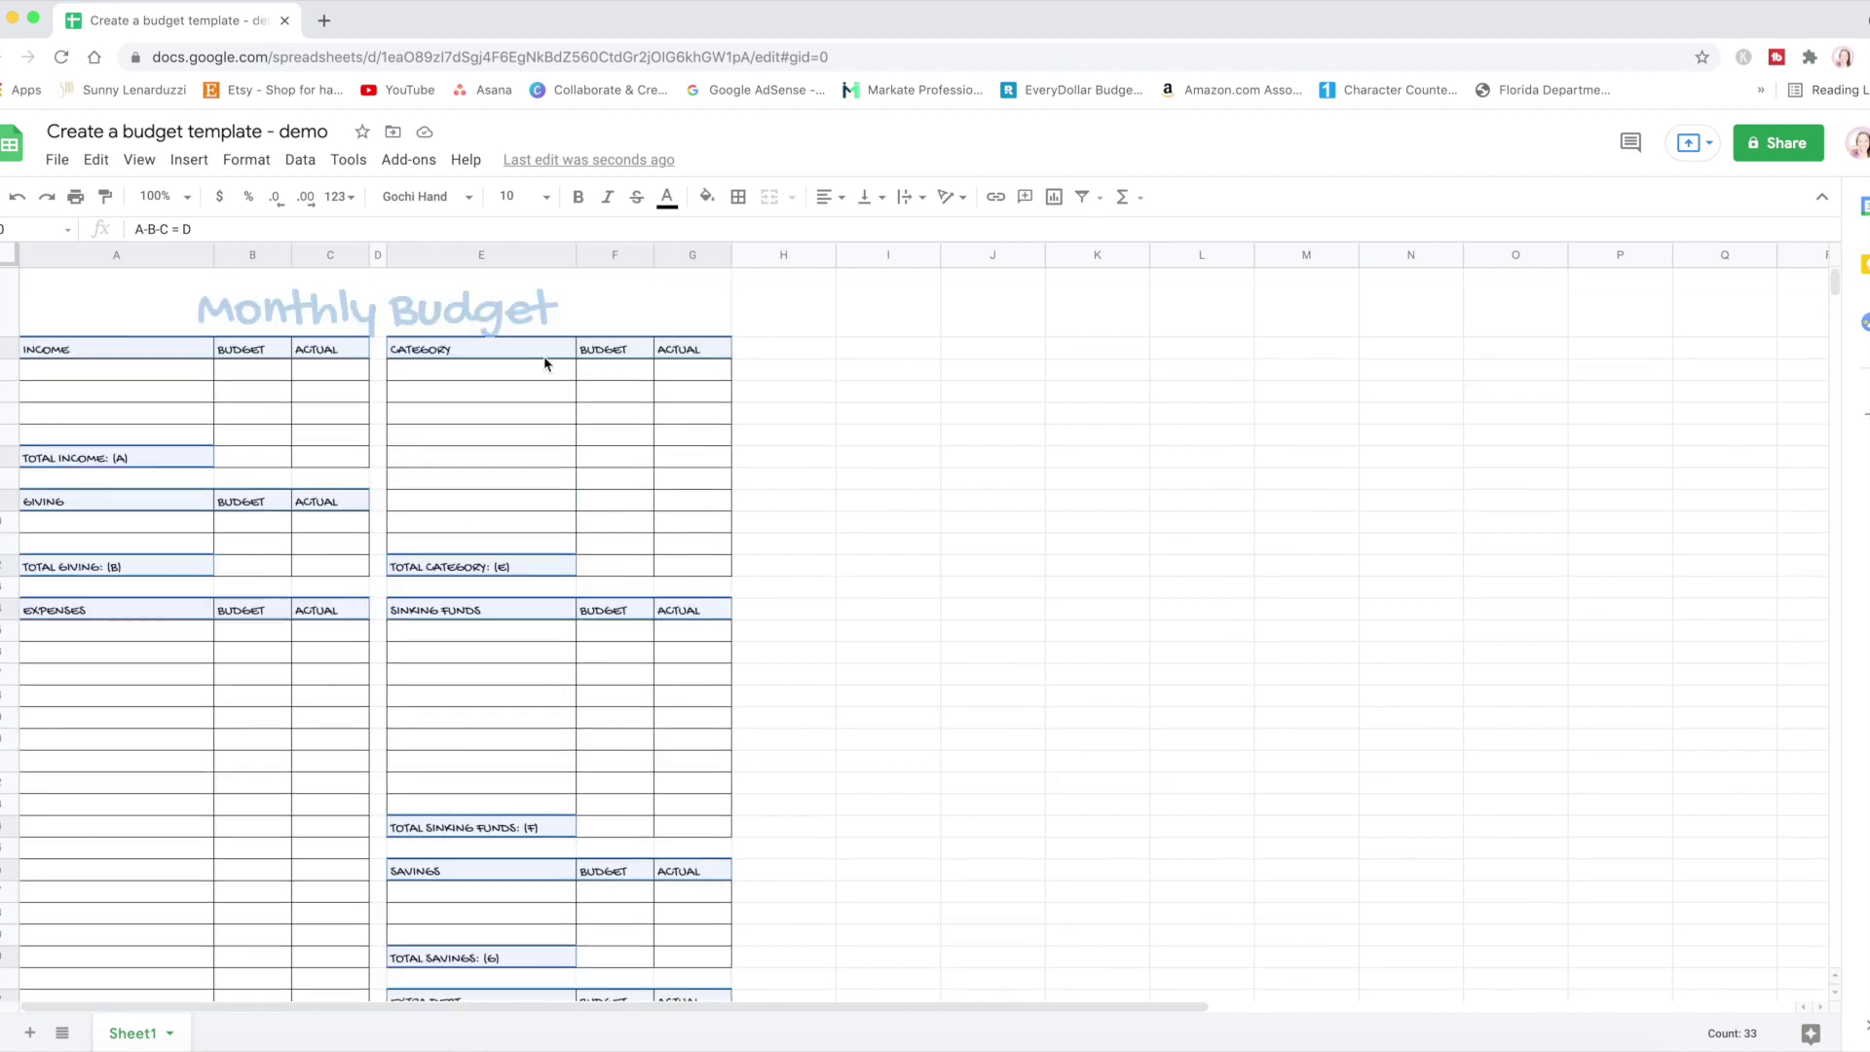
scroll(544, 362, right, 2)
scroll(816, 832, left, 2)
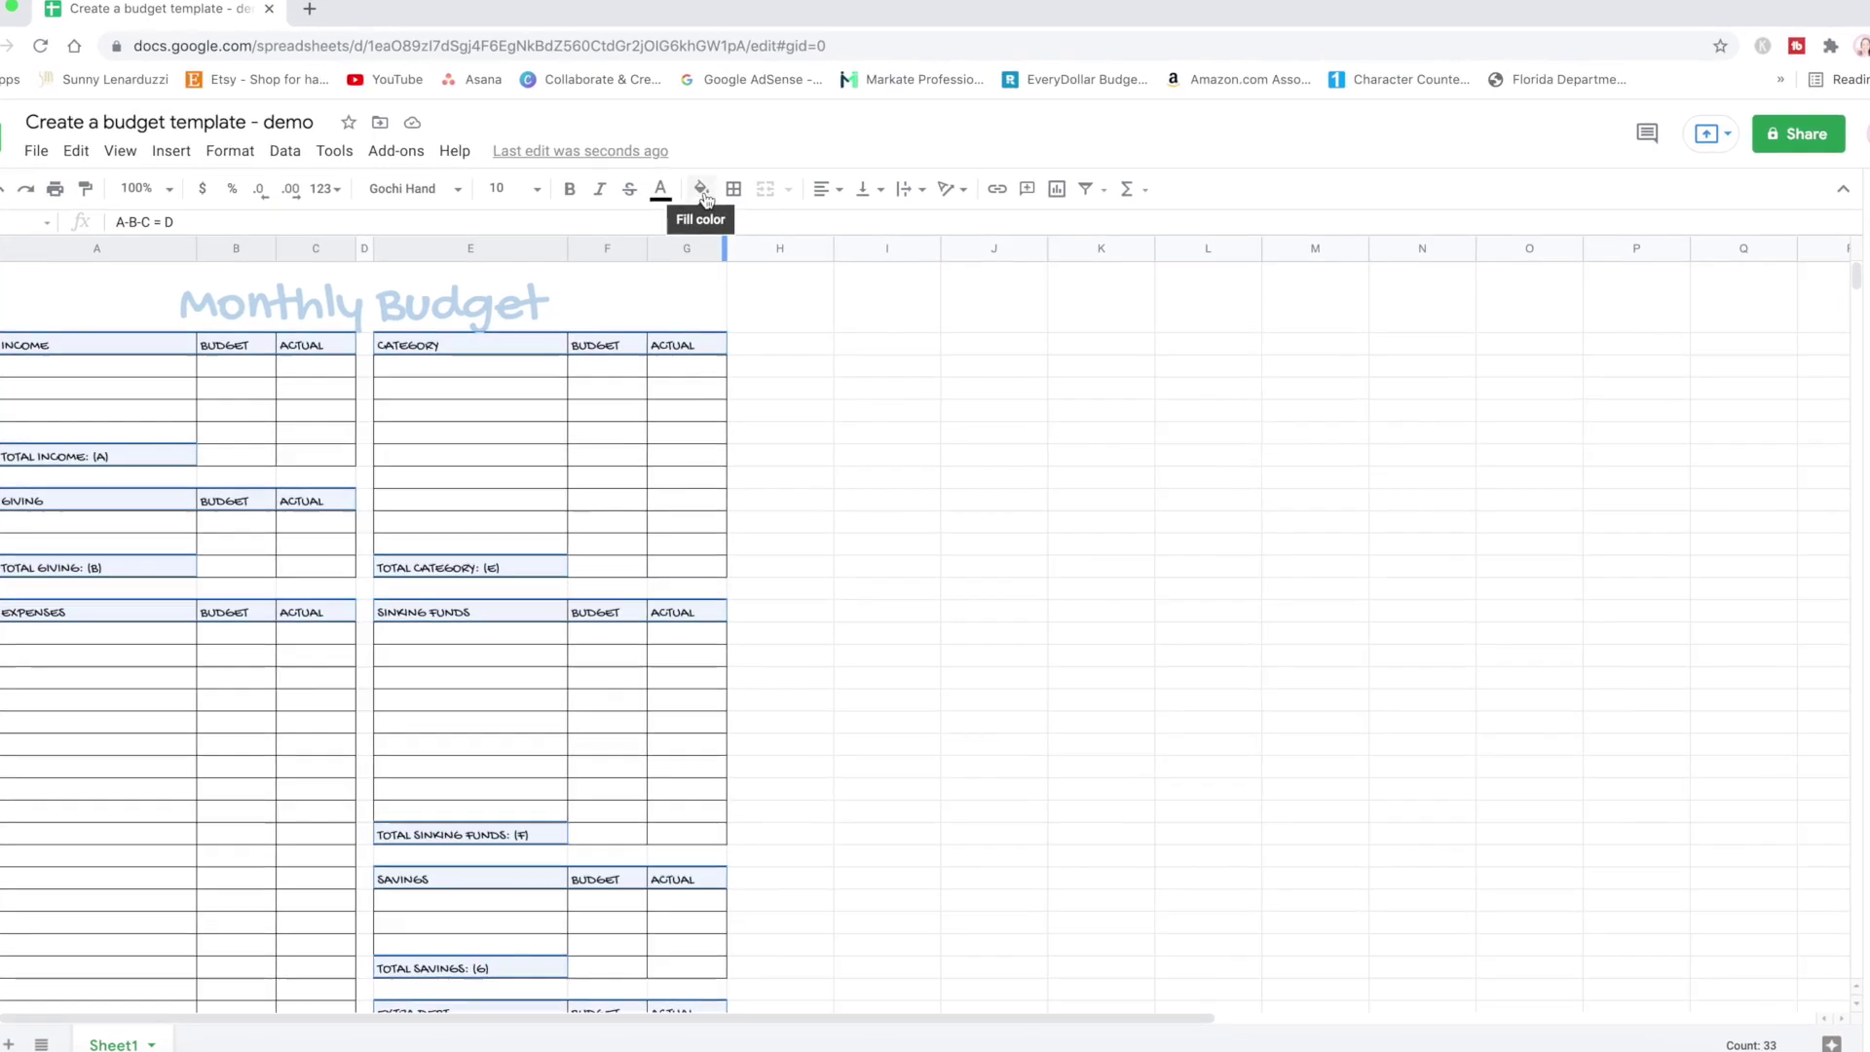
- Fill the selected header rows with teal, preview it, then undo the teal fill
click(714, 153)
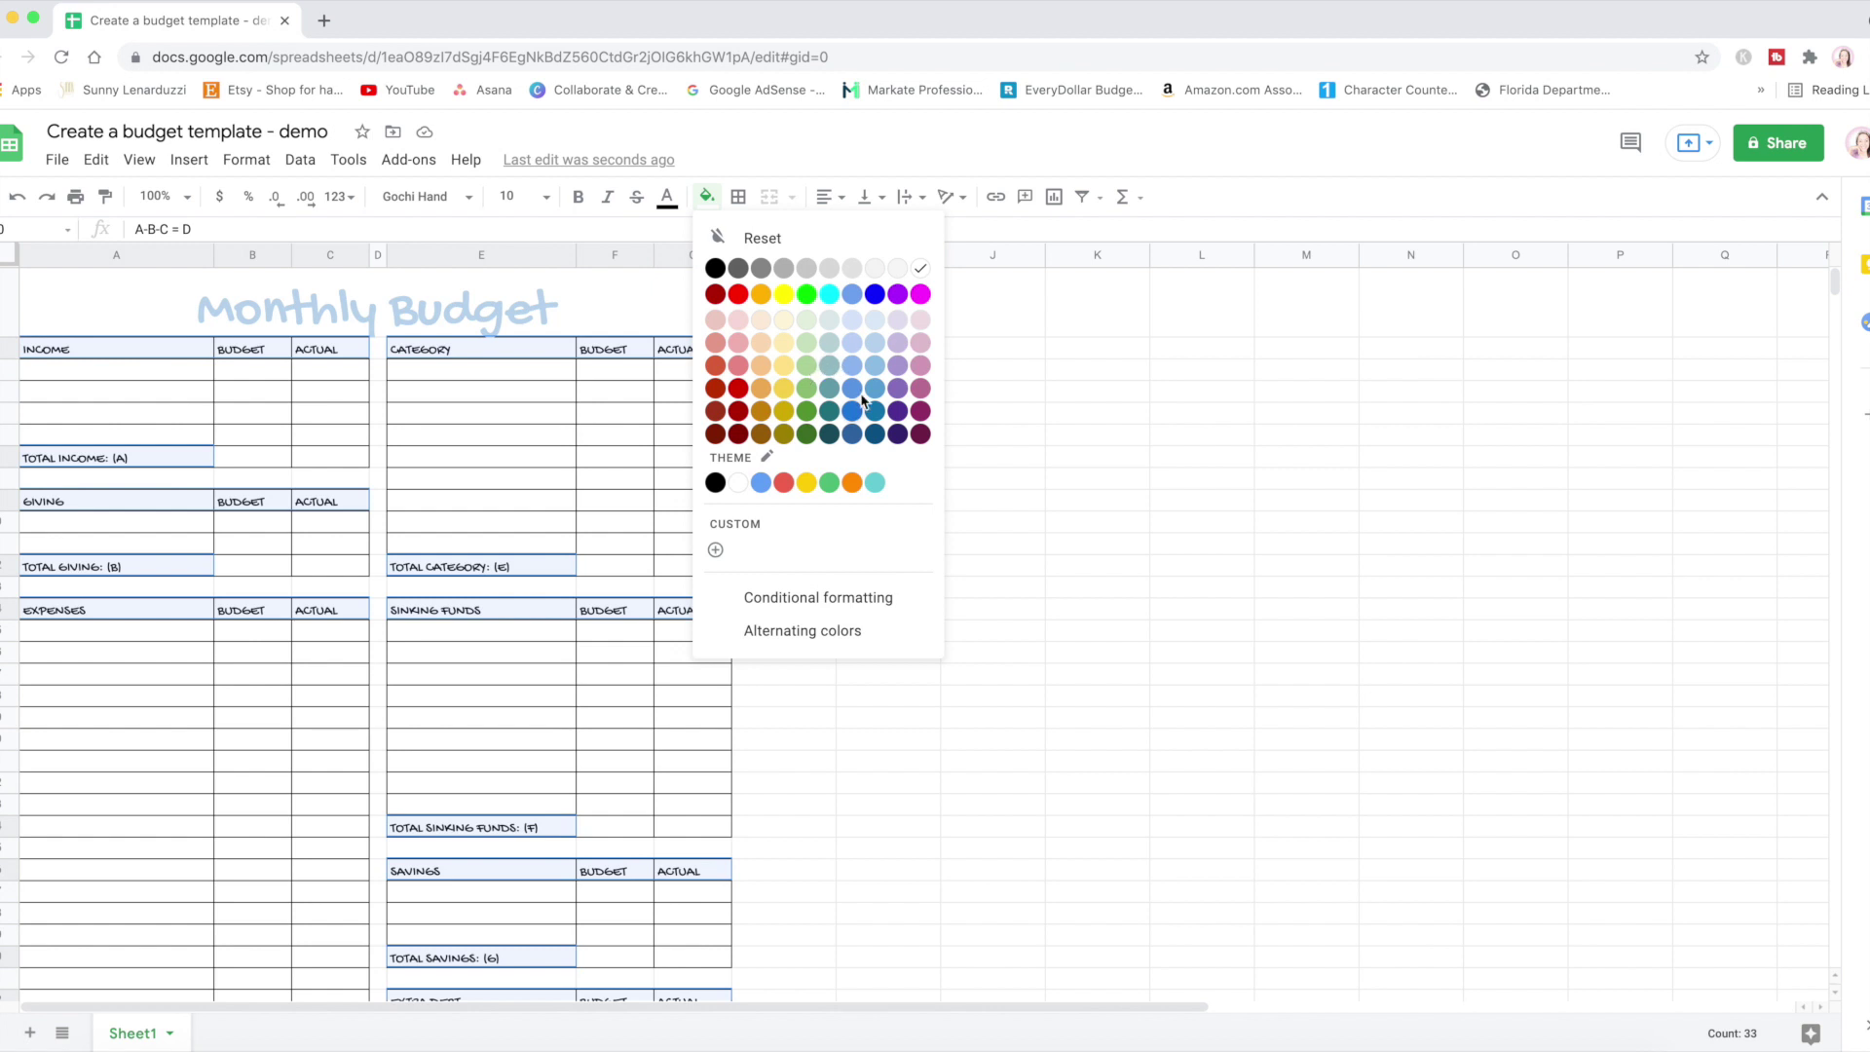
click(877, 484)
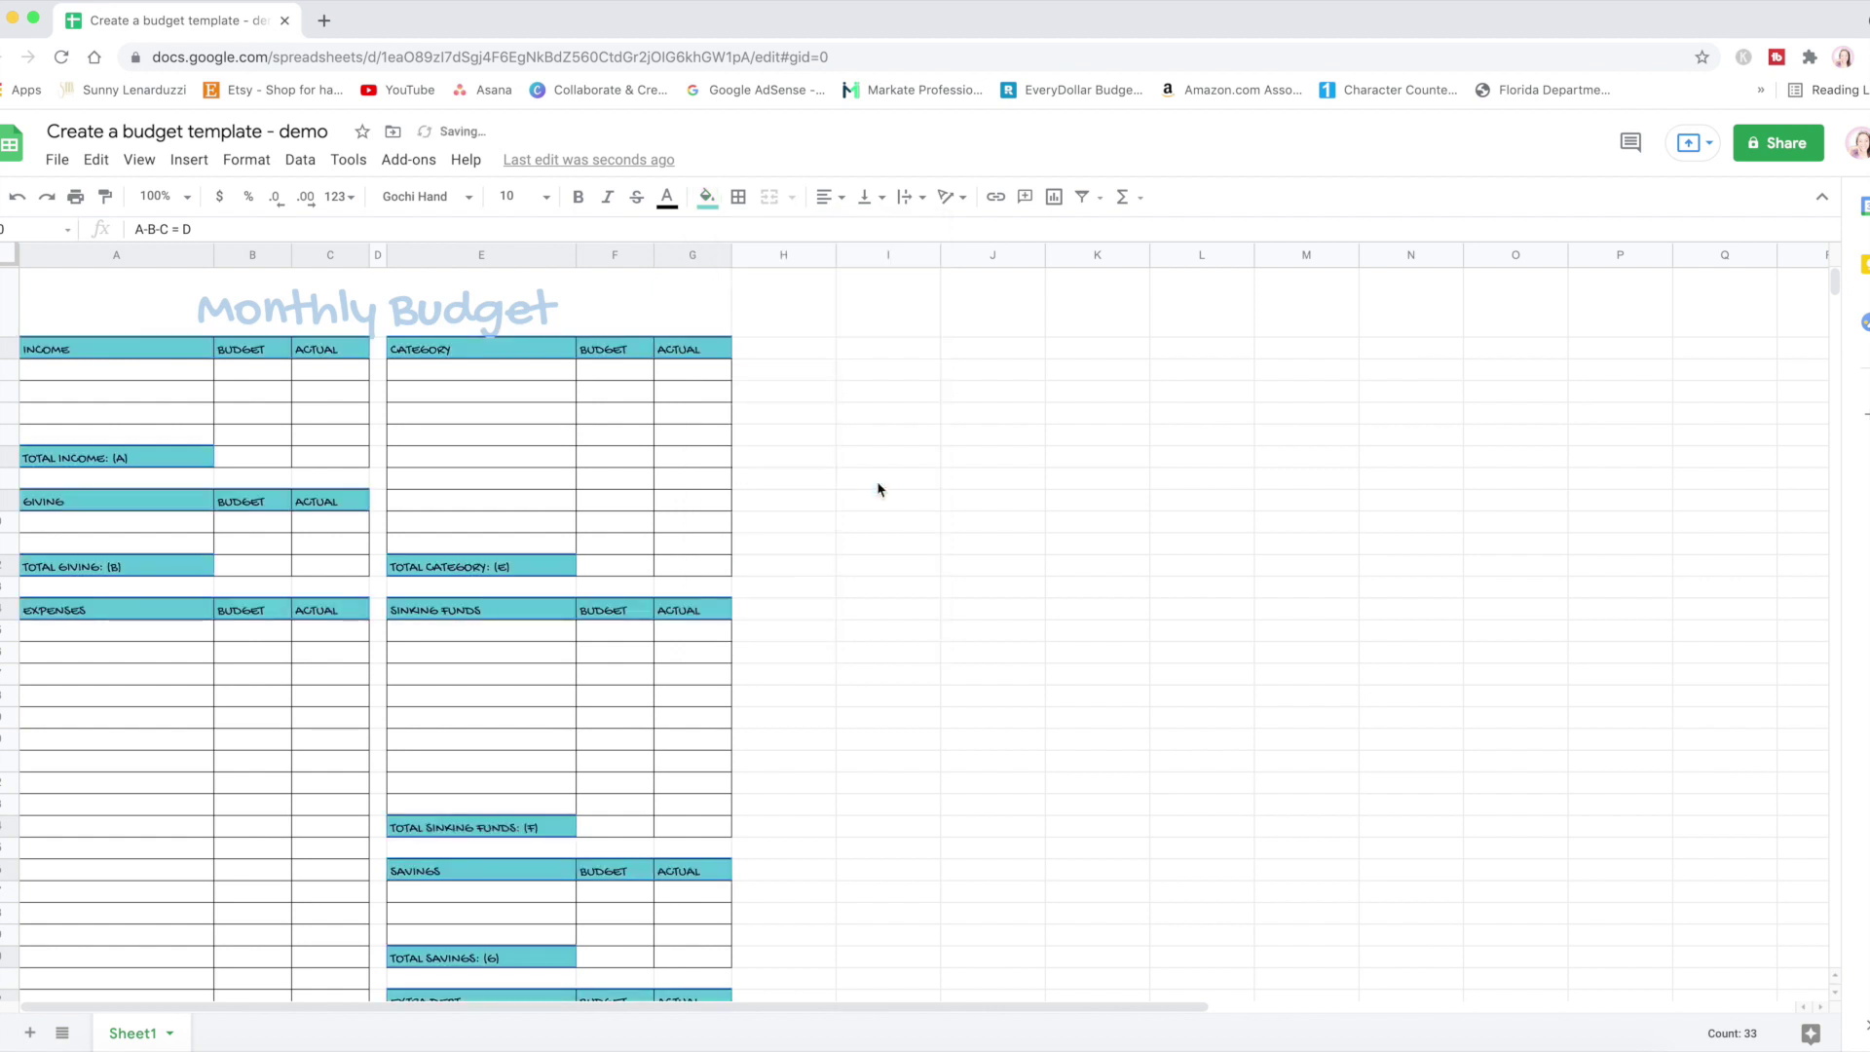
click(857, 458)
drag(200, 352, 340, 353)
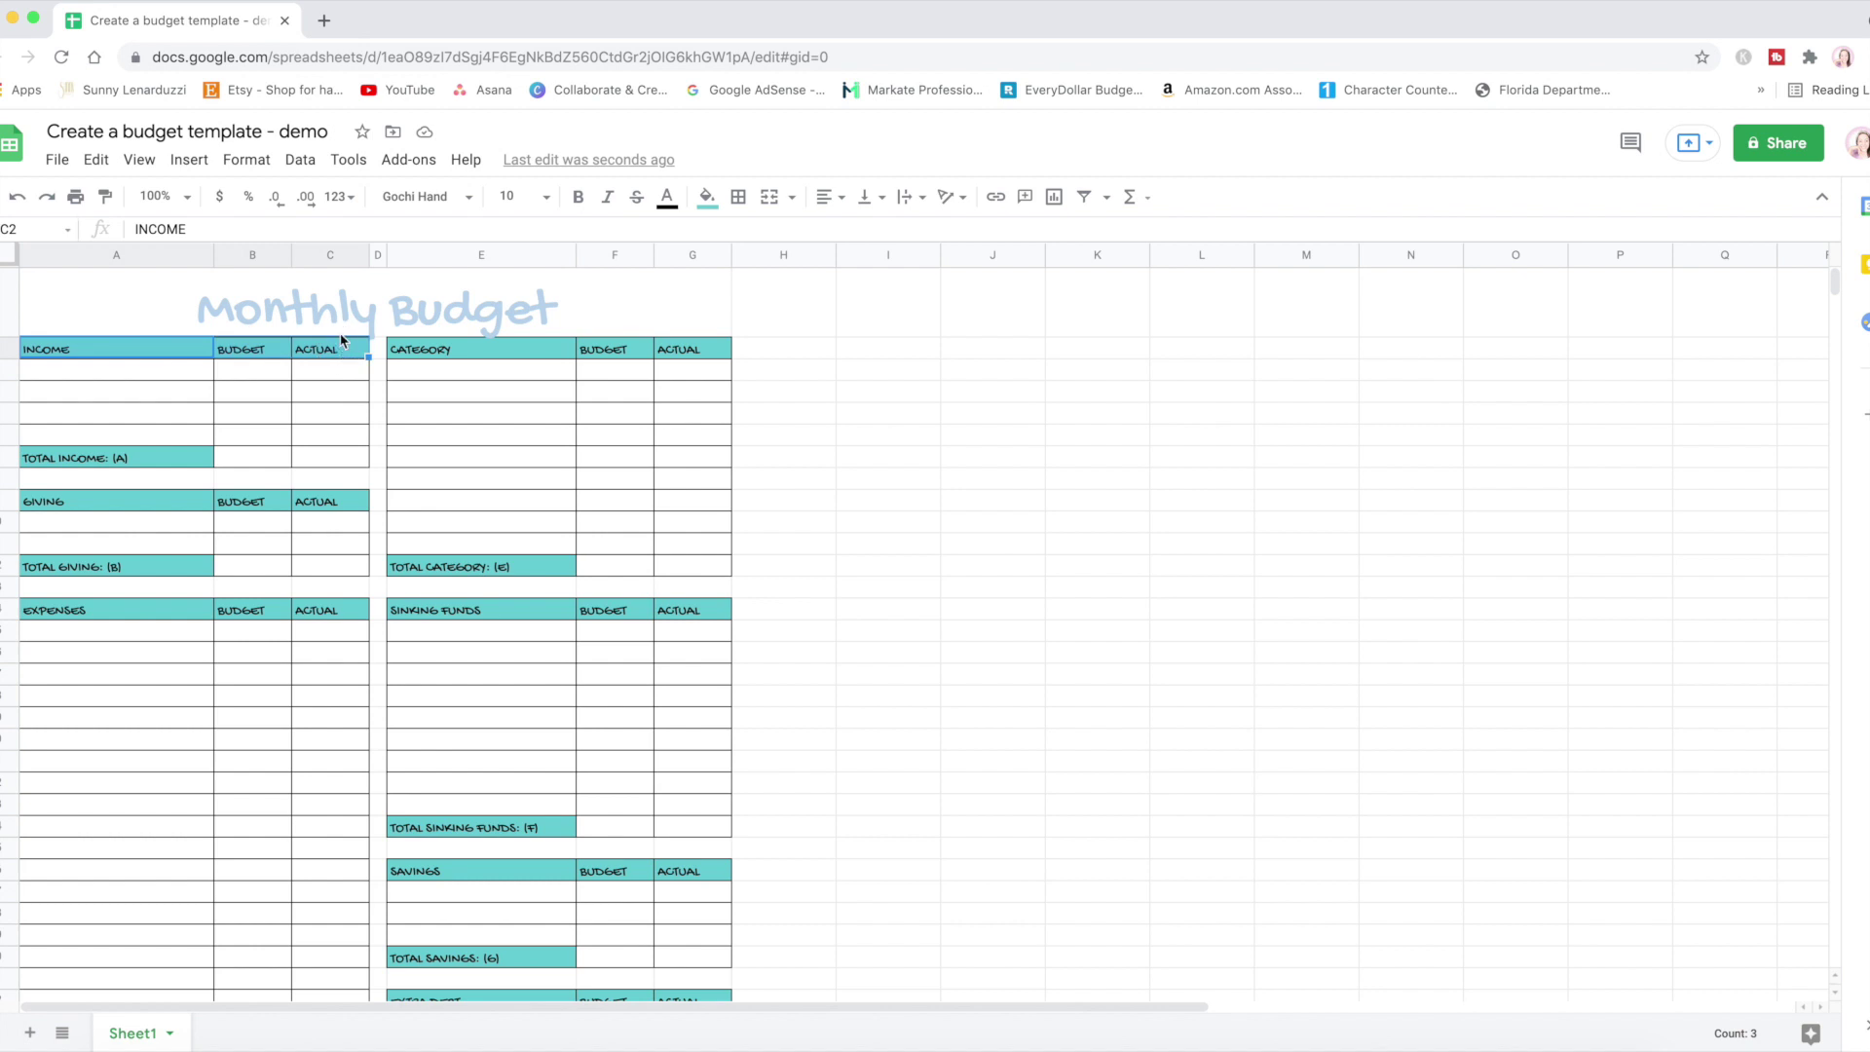
click(16, 196)
- Fill the header rows with light blue instead
scroll(77, 245, up, 2)
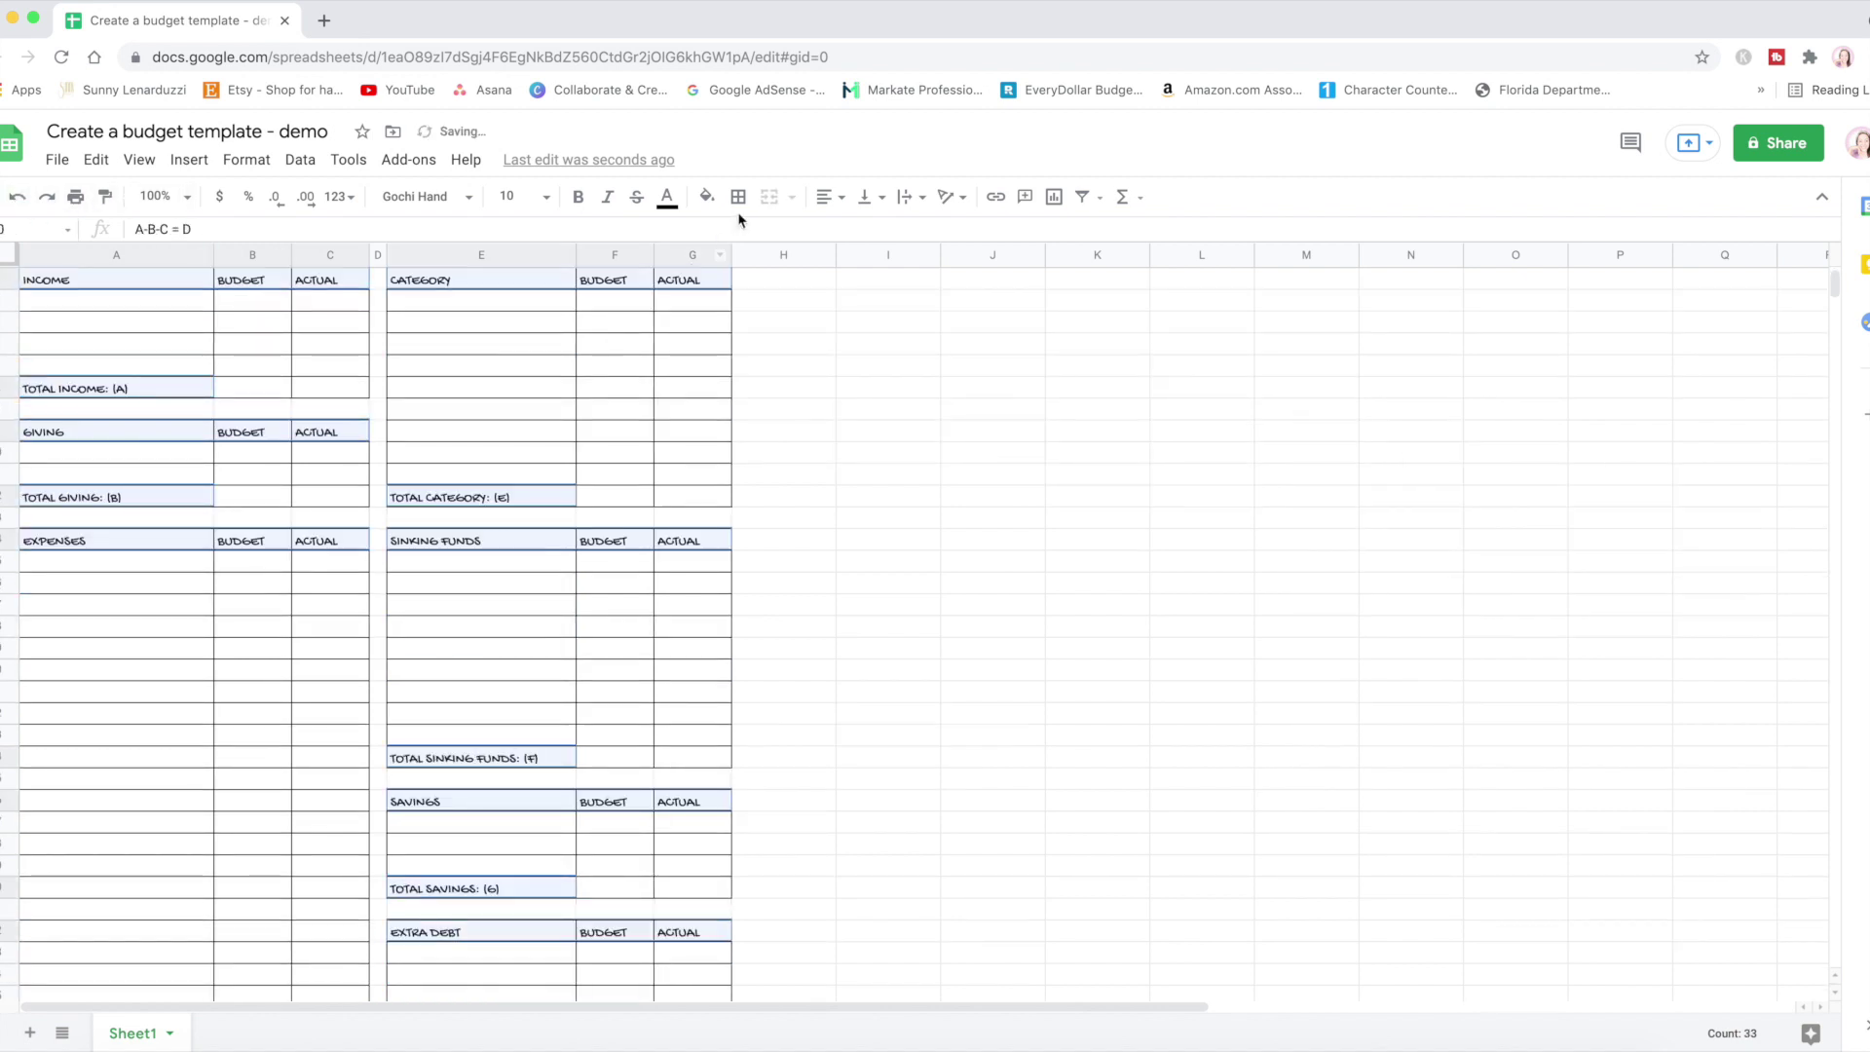
click(707, 196)
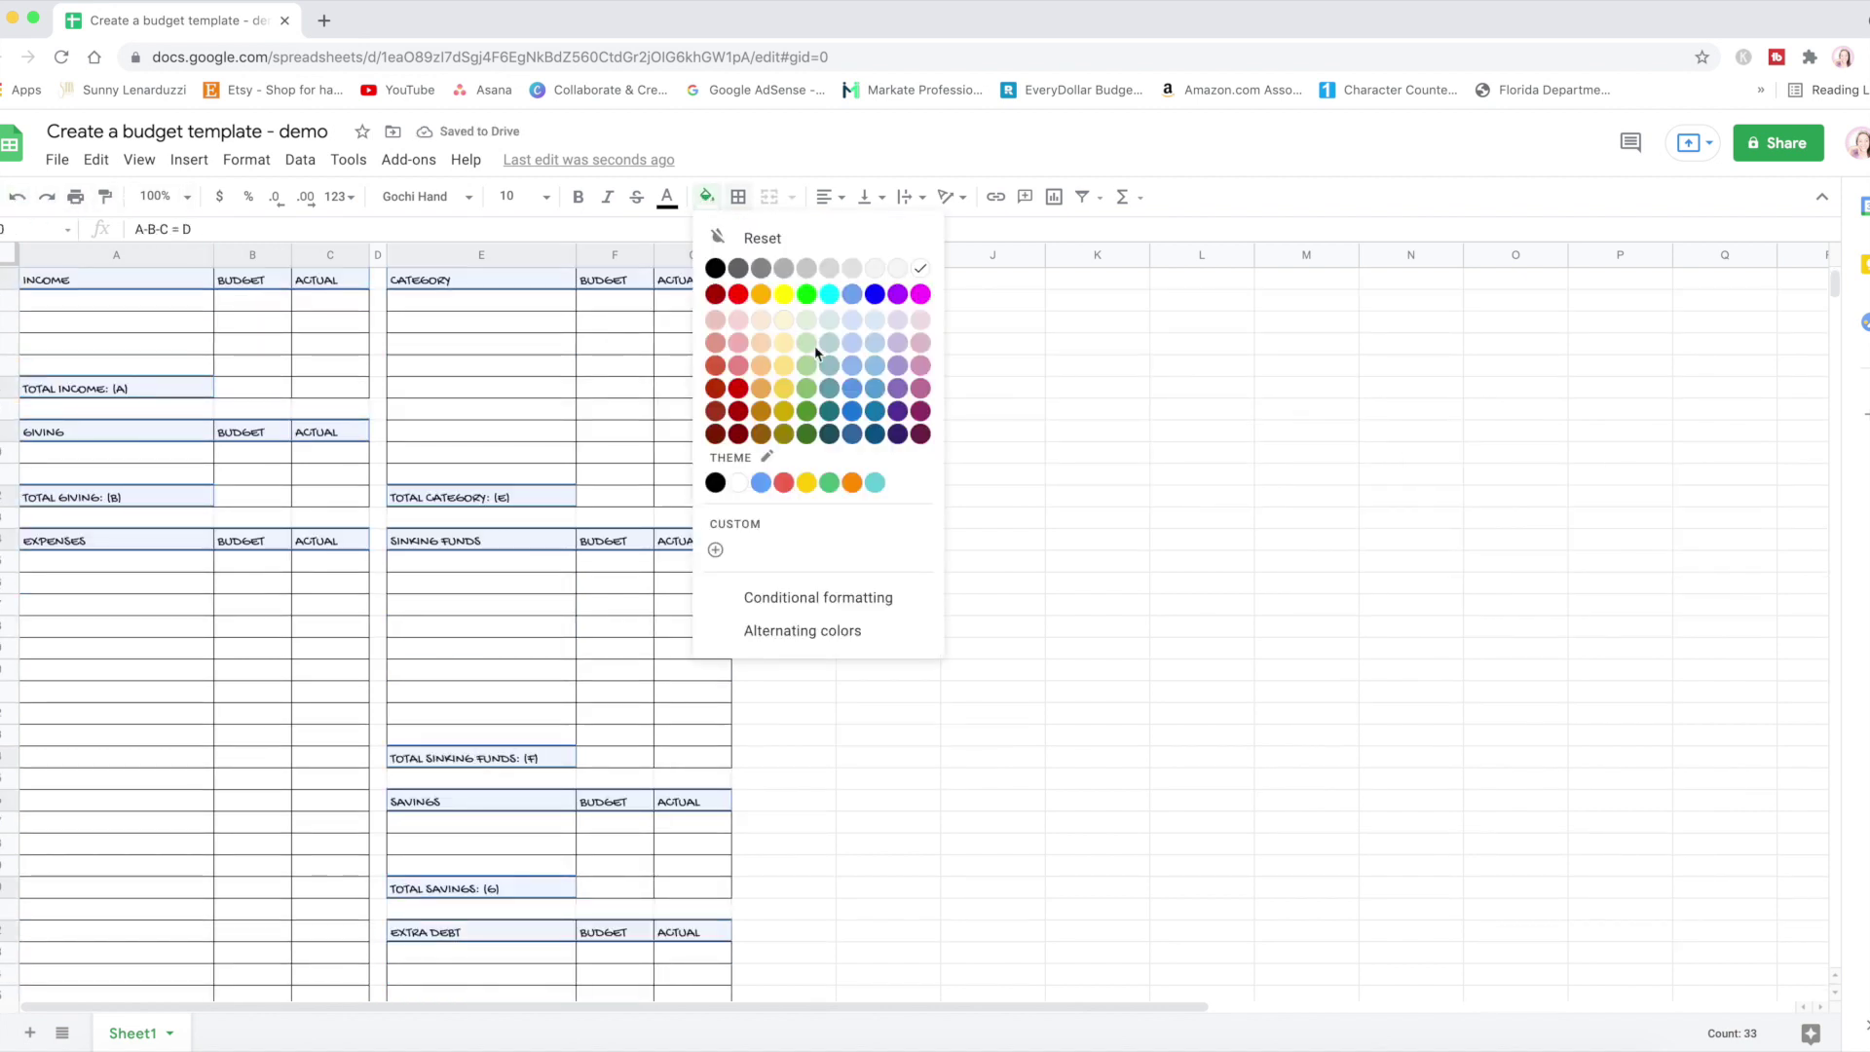
click(884, 321)
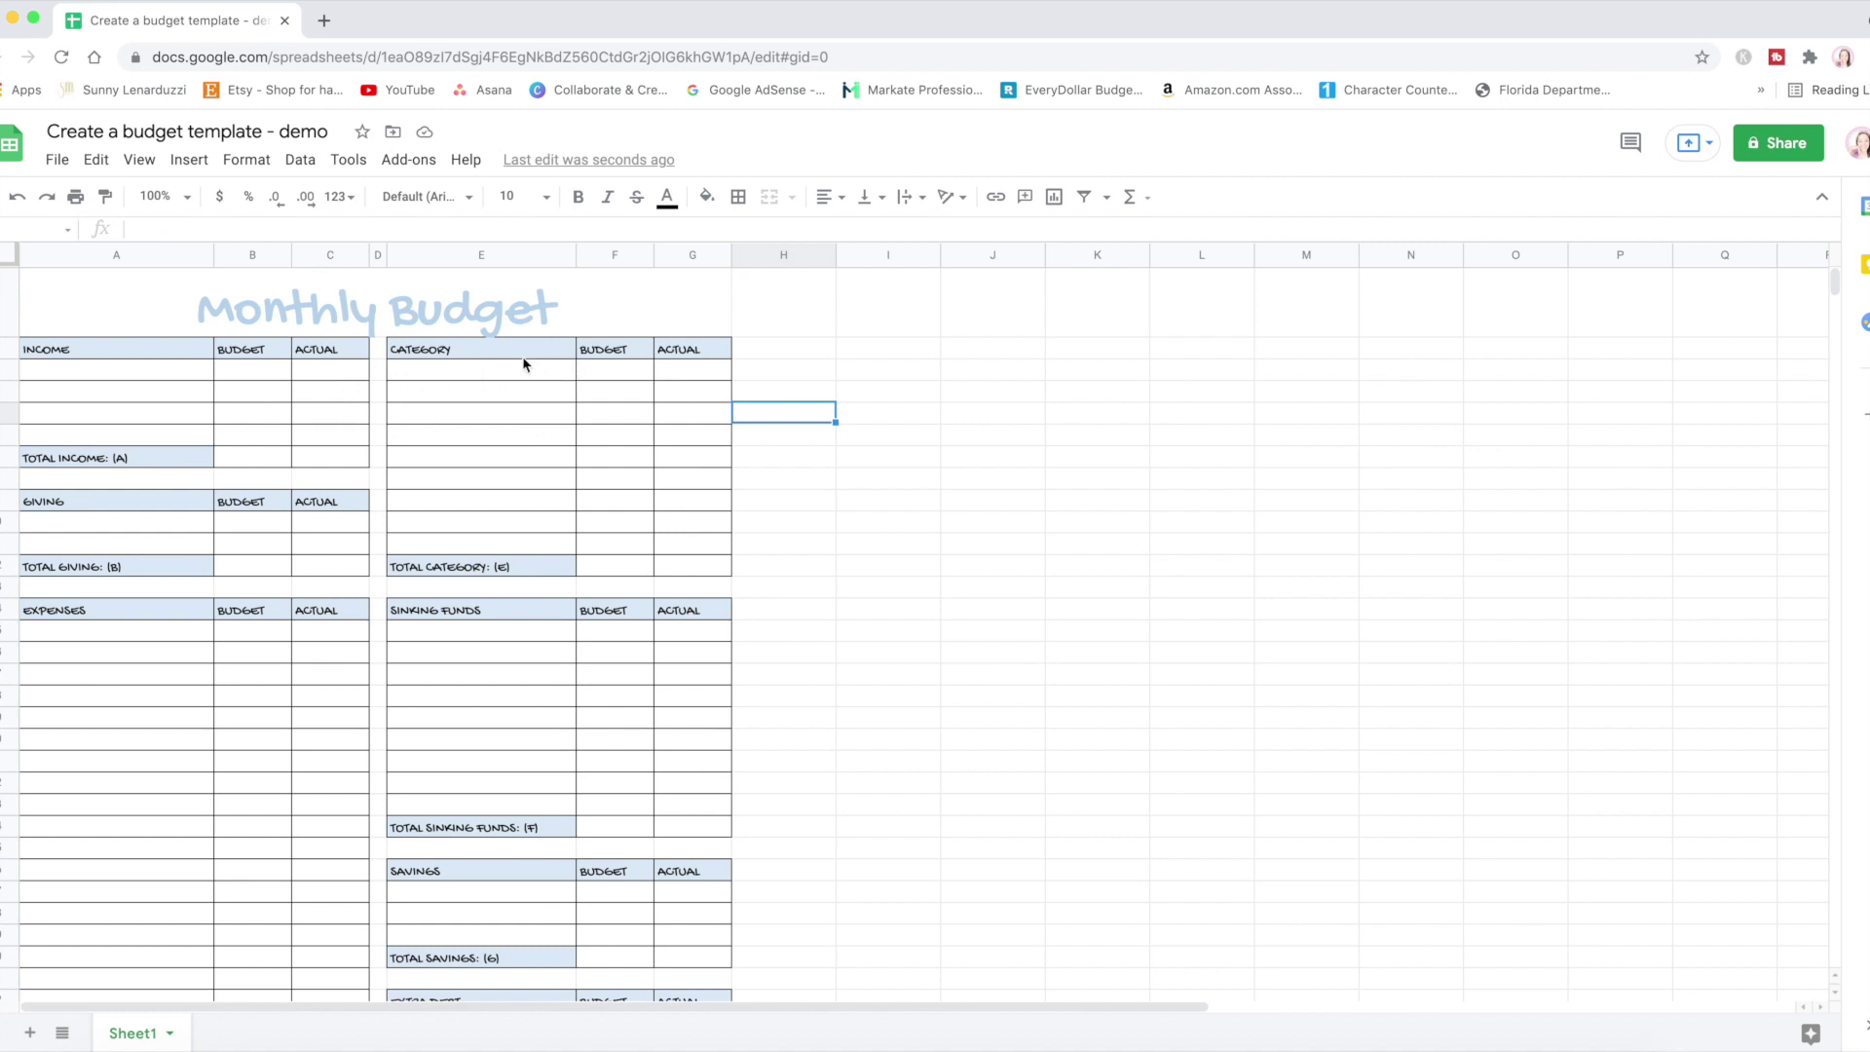
click(431, 302)
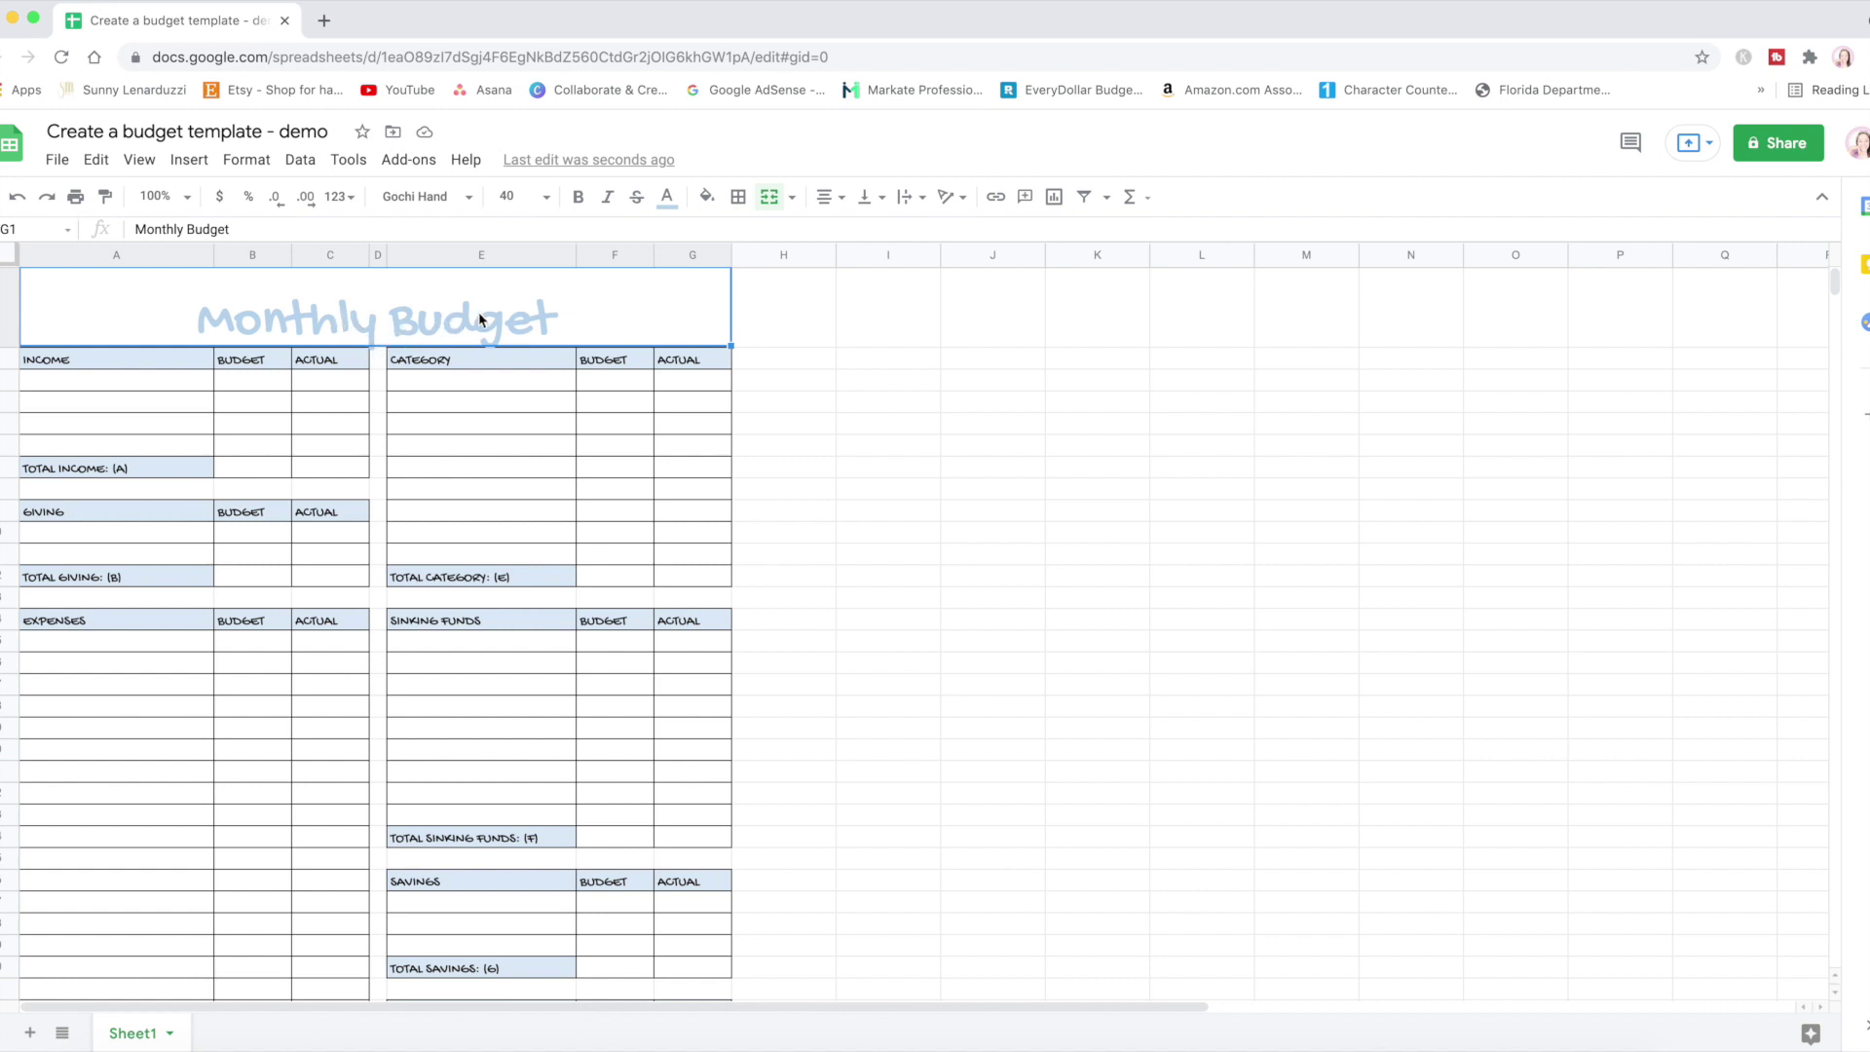
- Vertically centre the Monthly Budget title and drag row 1 taller
click(247, 160)
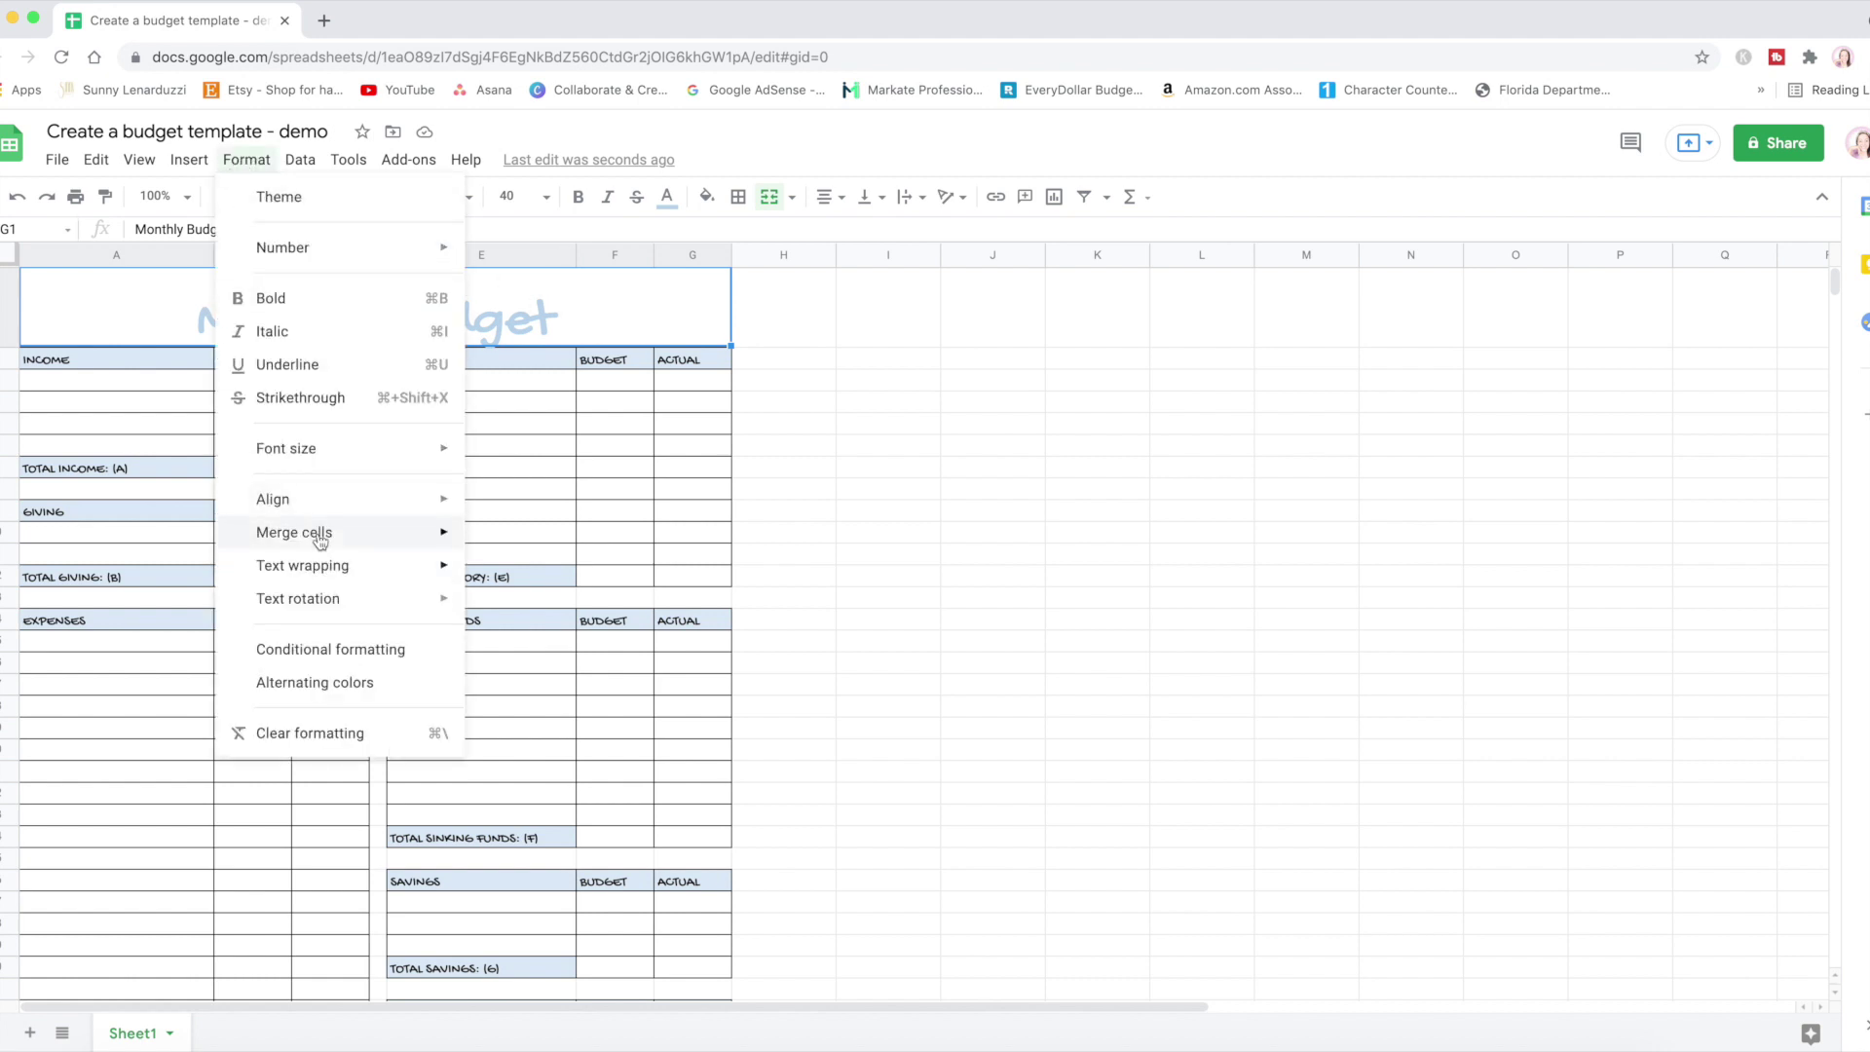
mouse_move(313, 505)
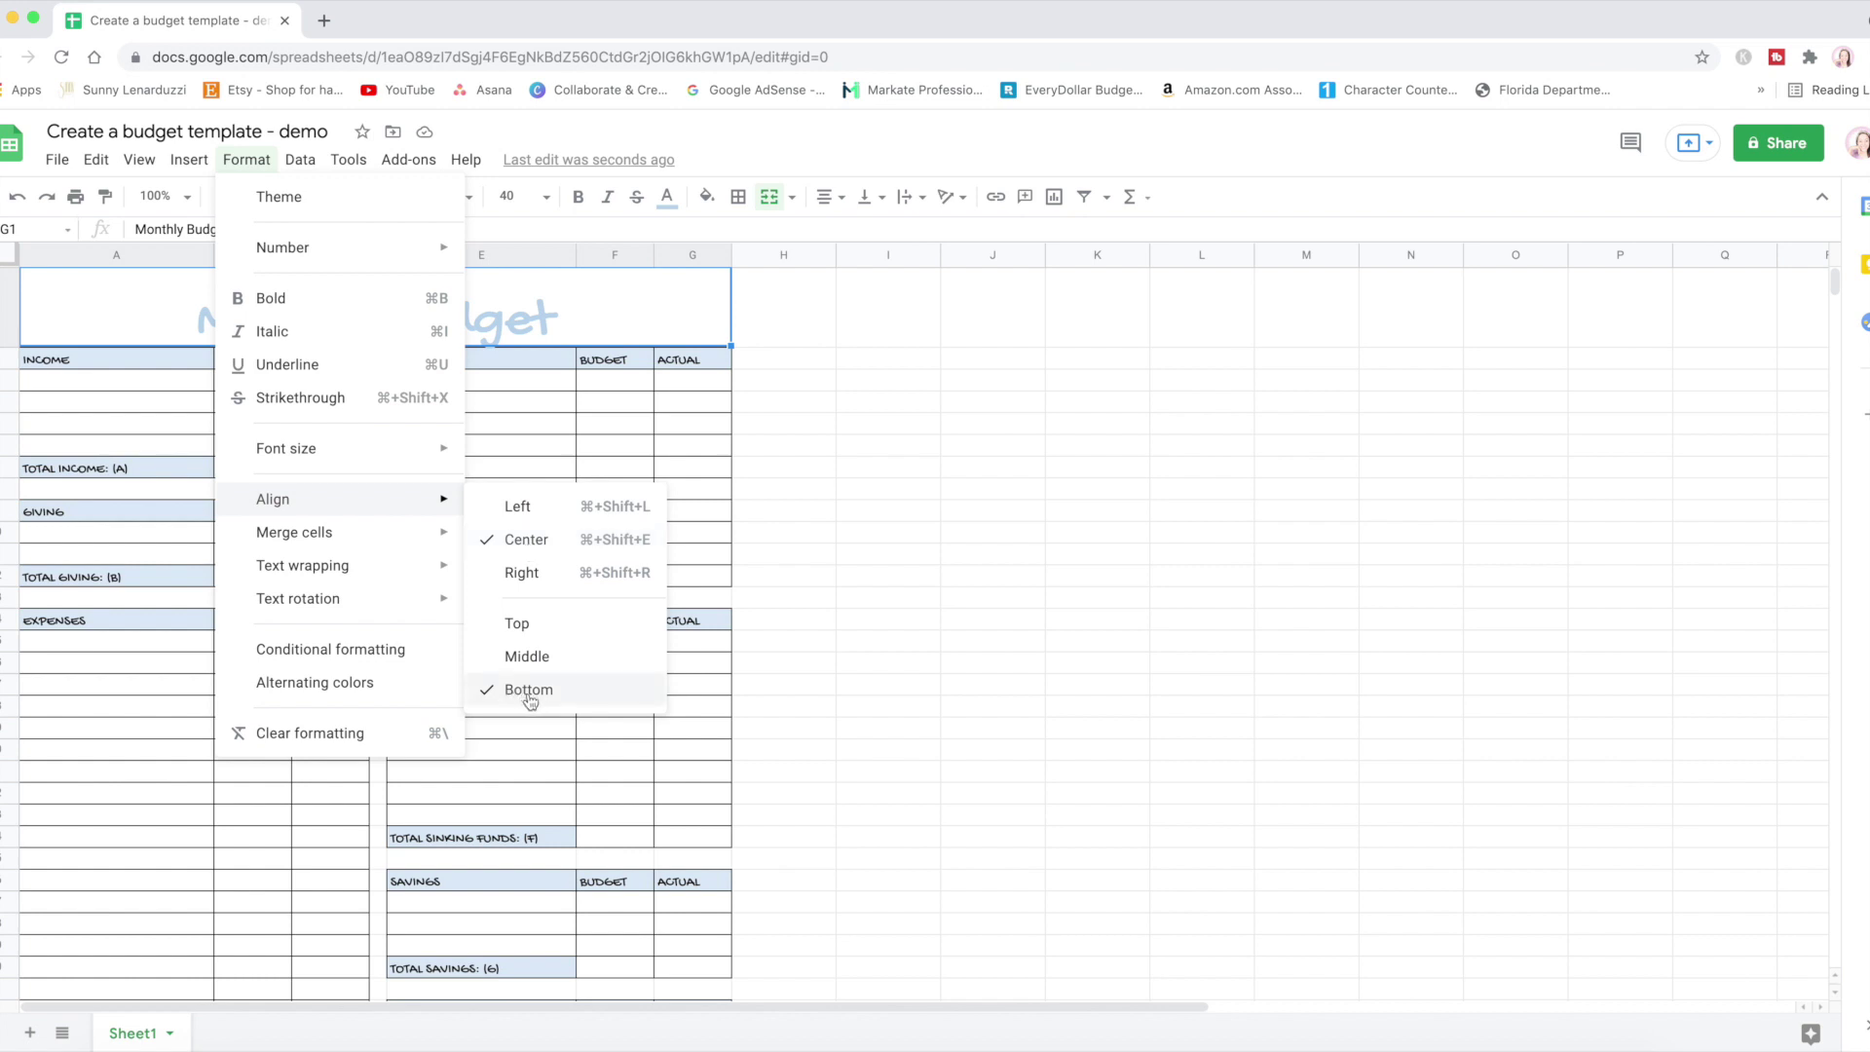
click(536, 657)
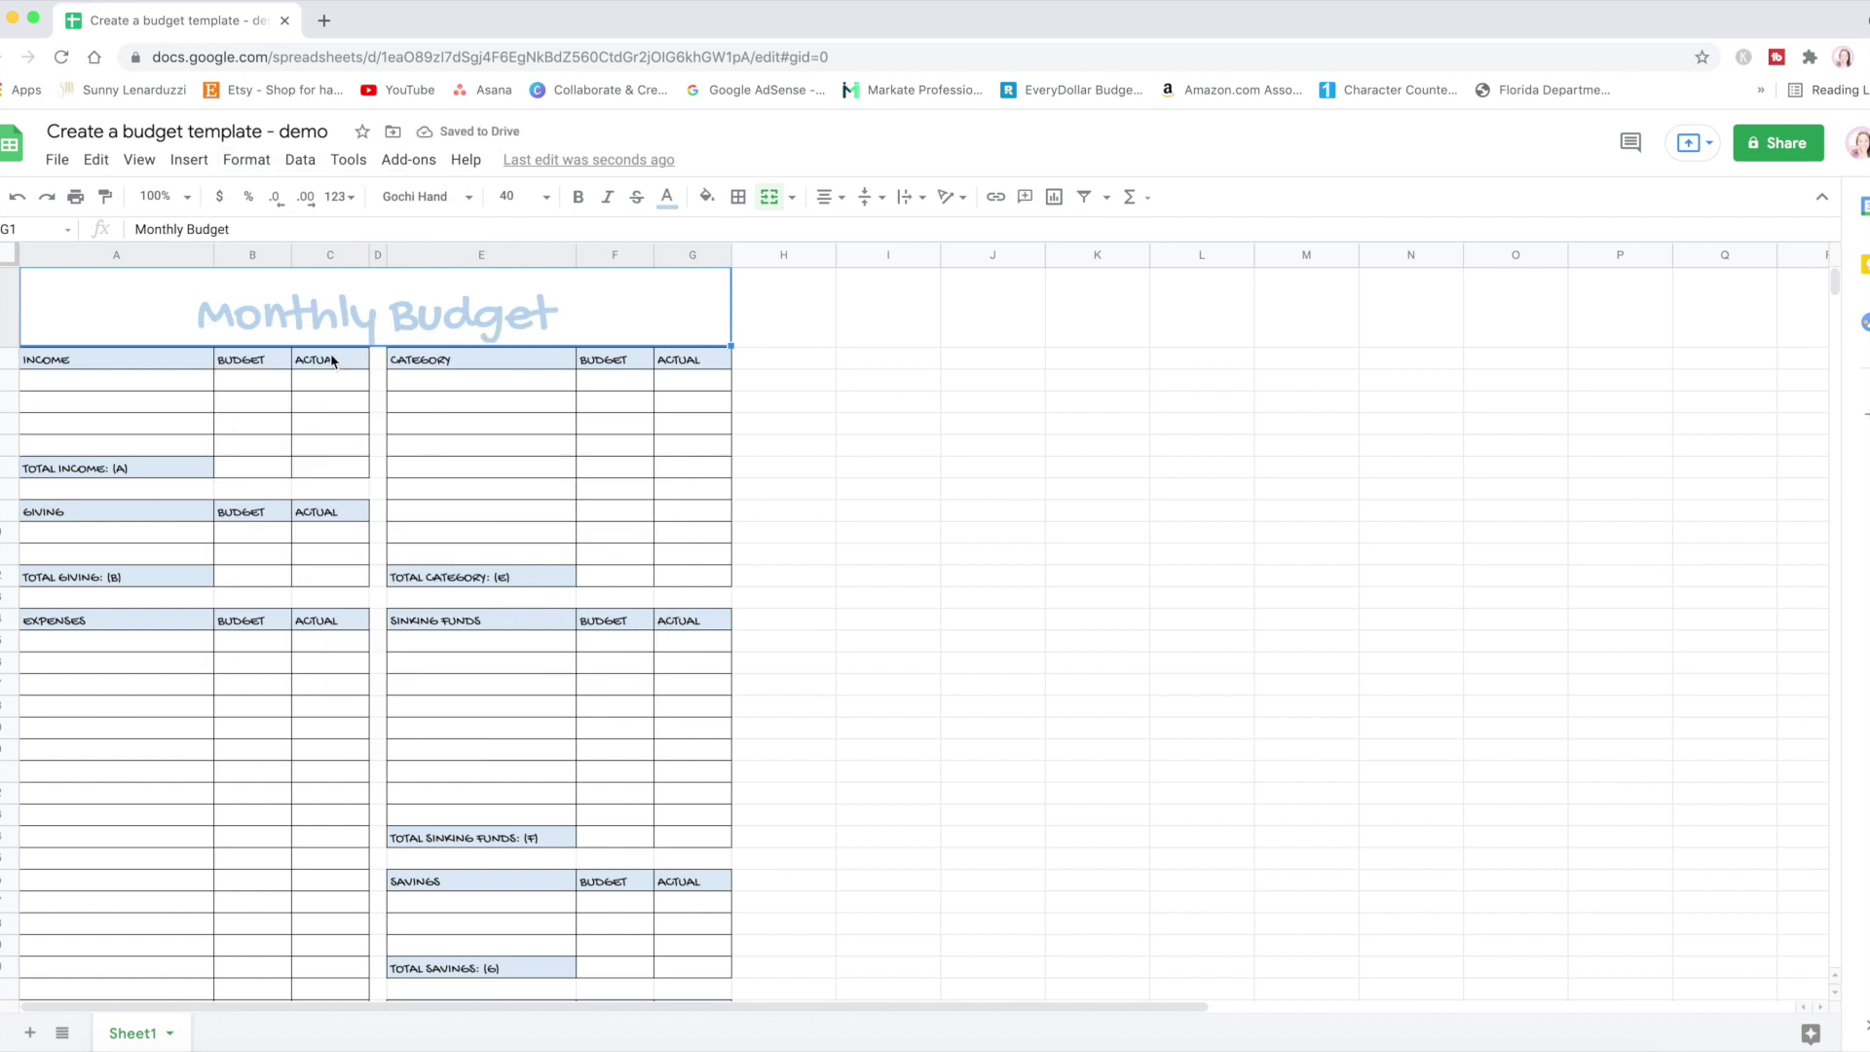
drag(4, 344, 3, 362)
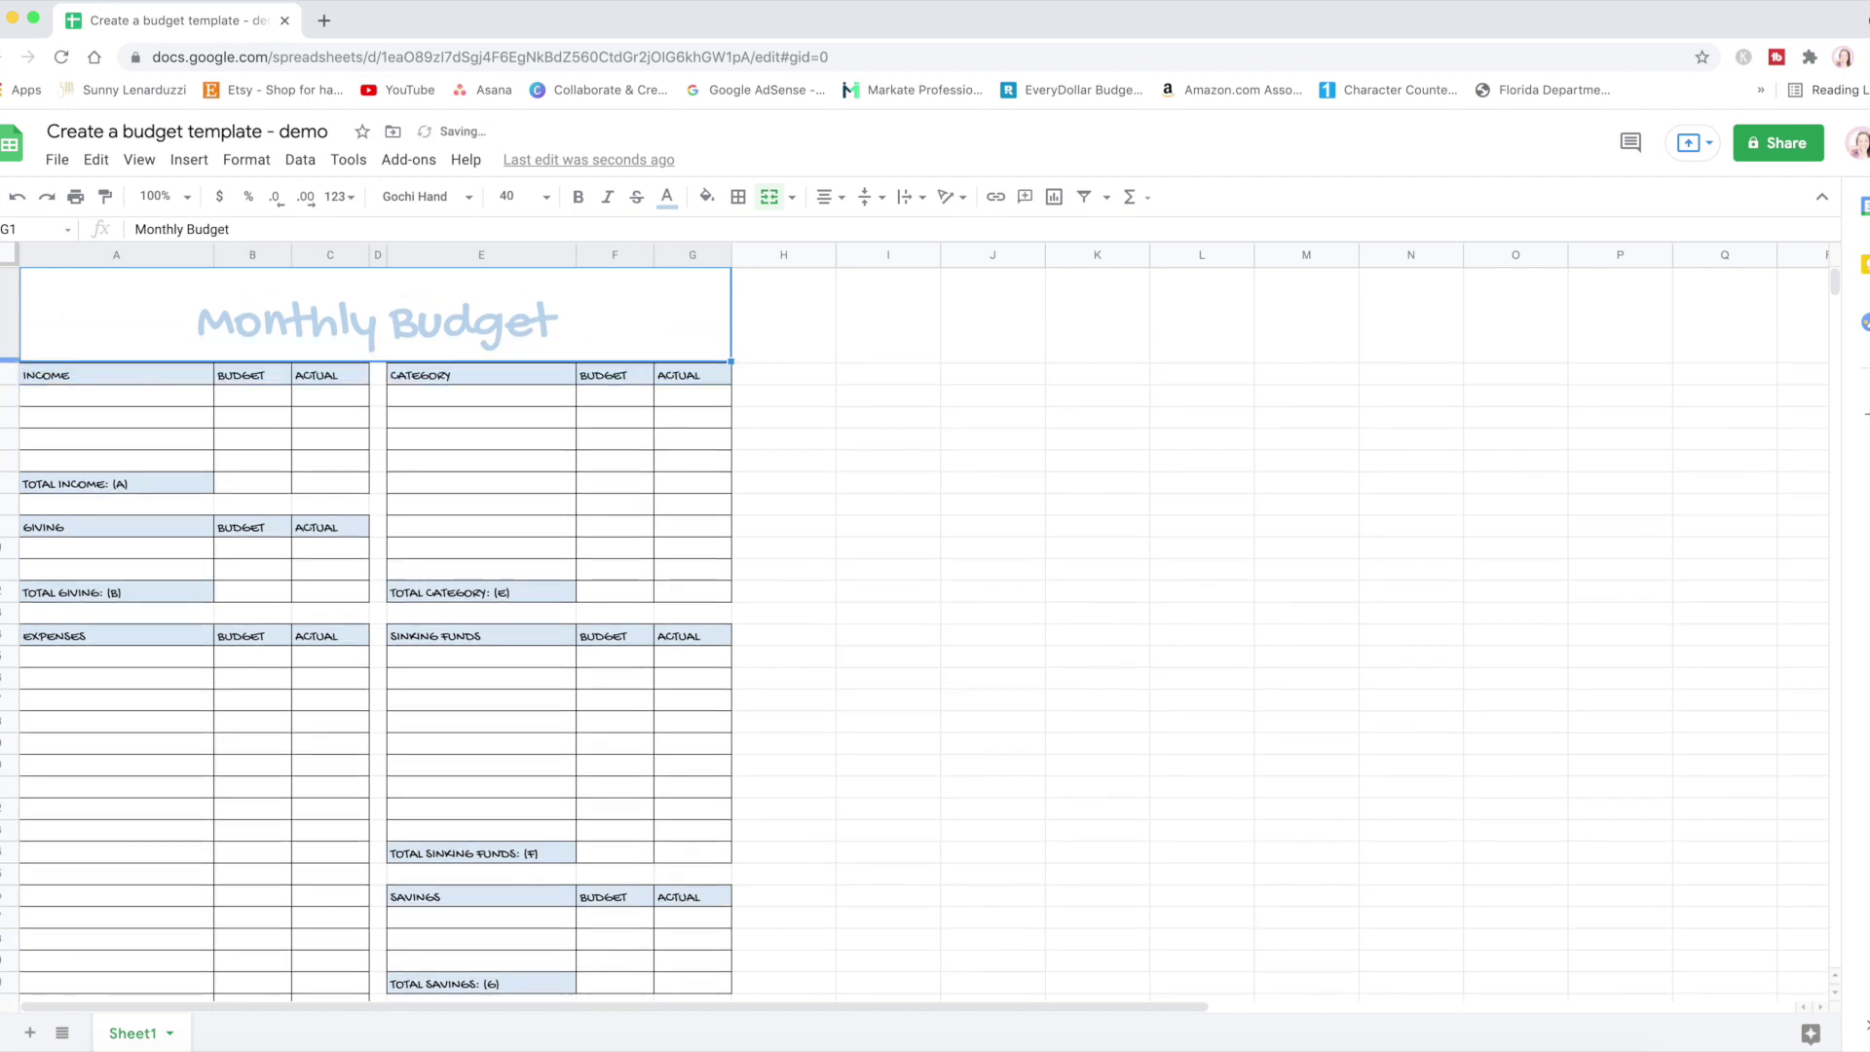
click(57, 158)
click(146, 814)
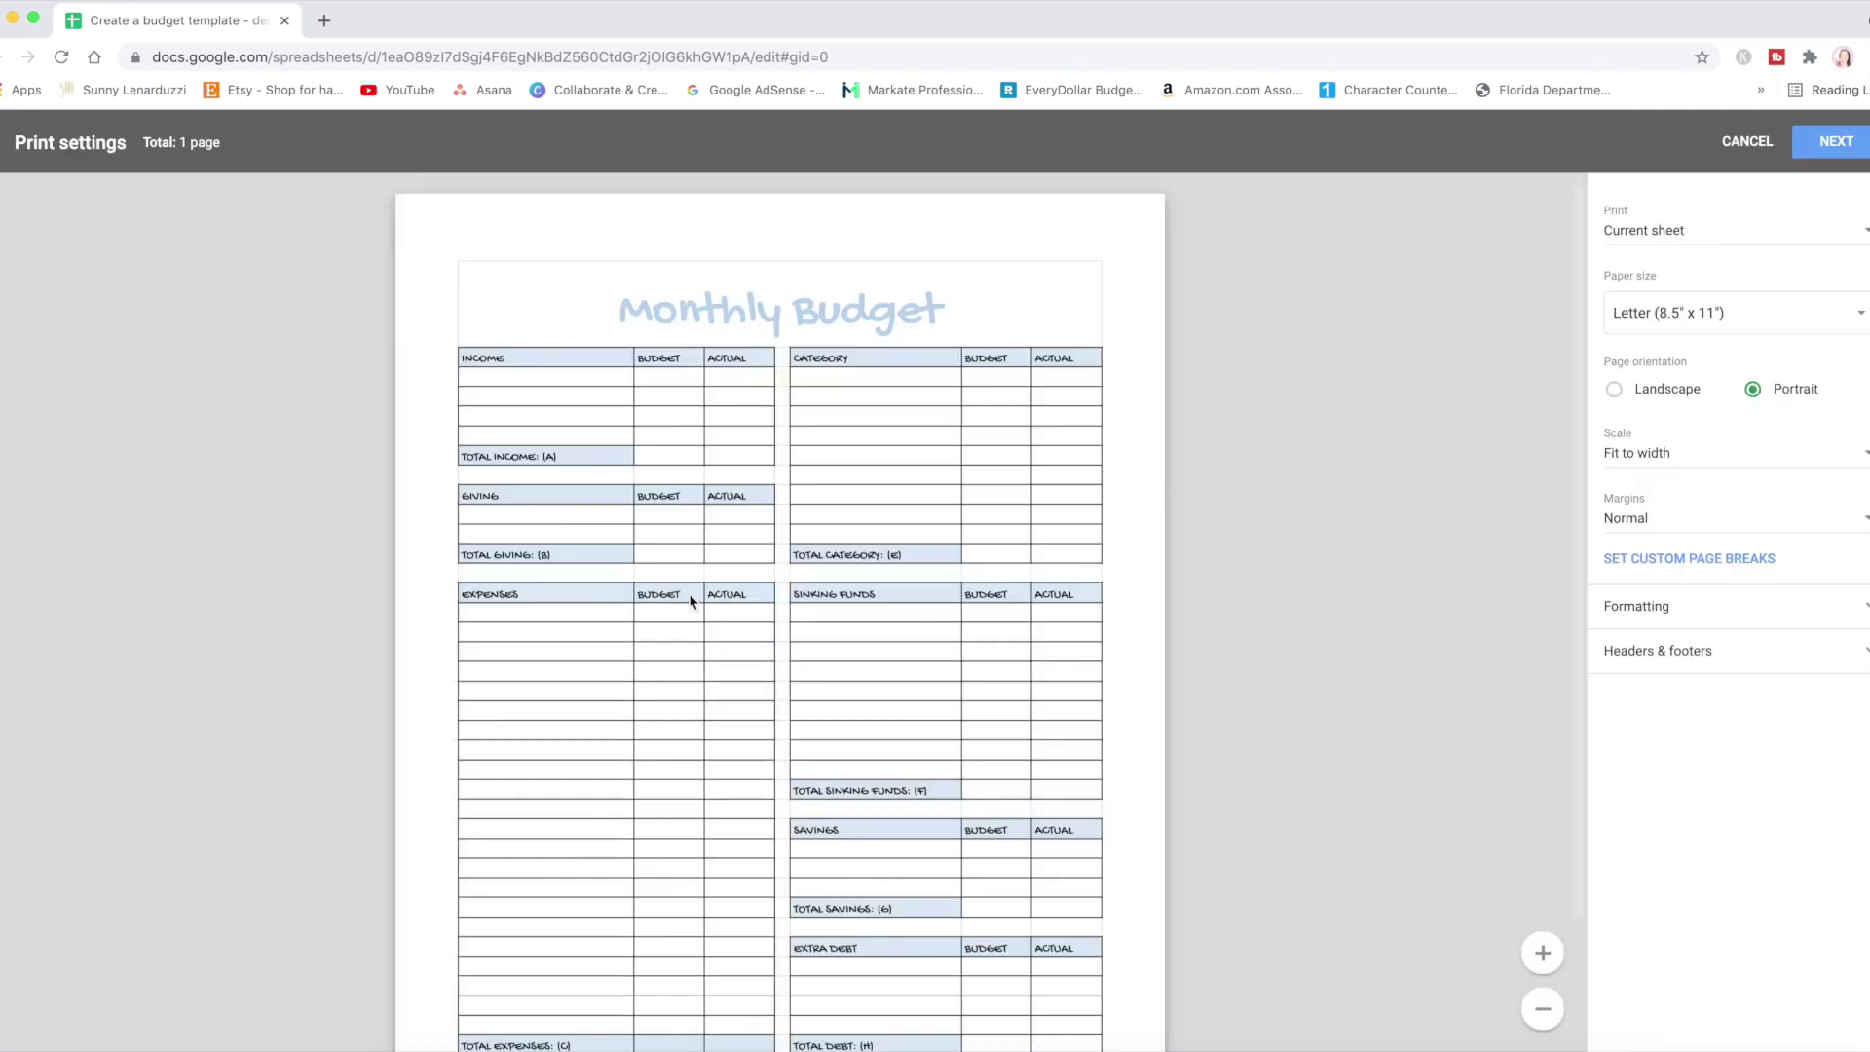
scroll(882, 589, down, 3)
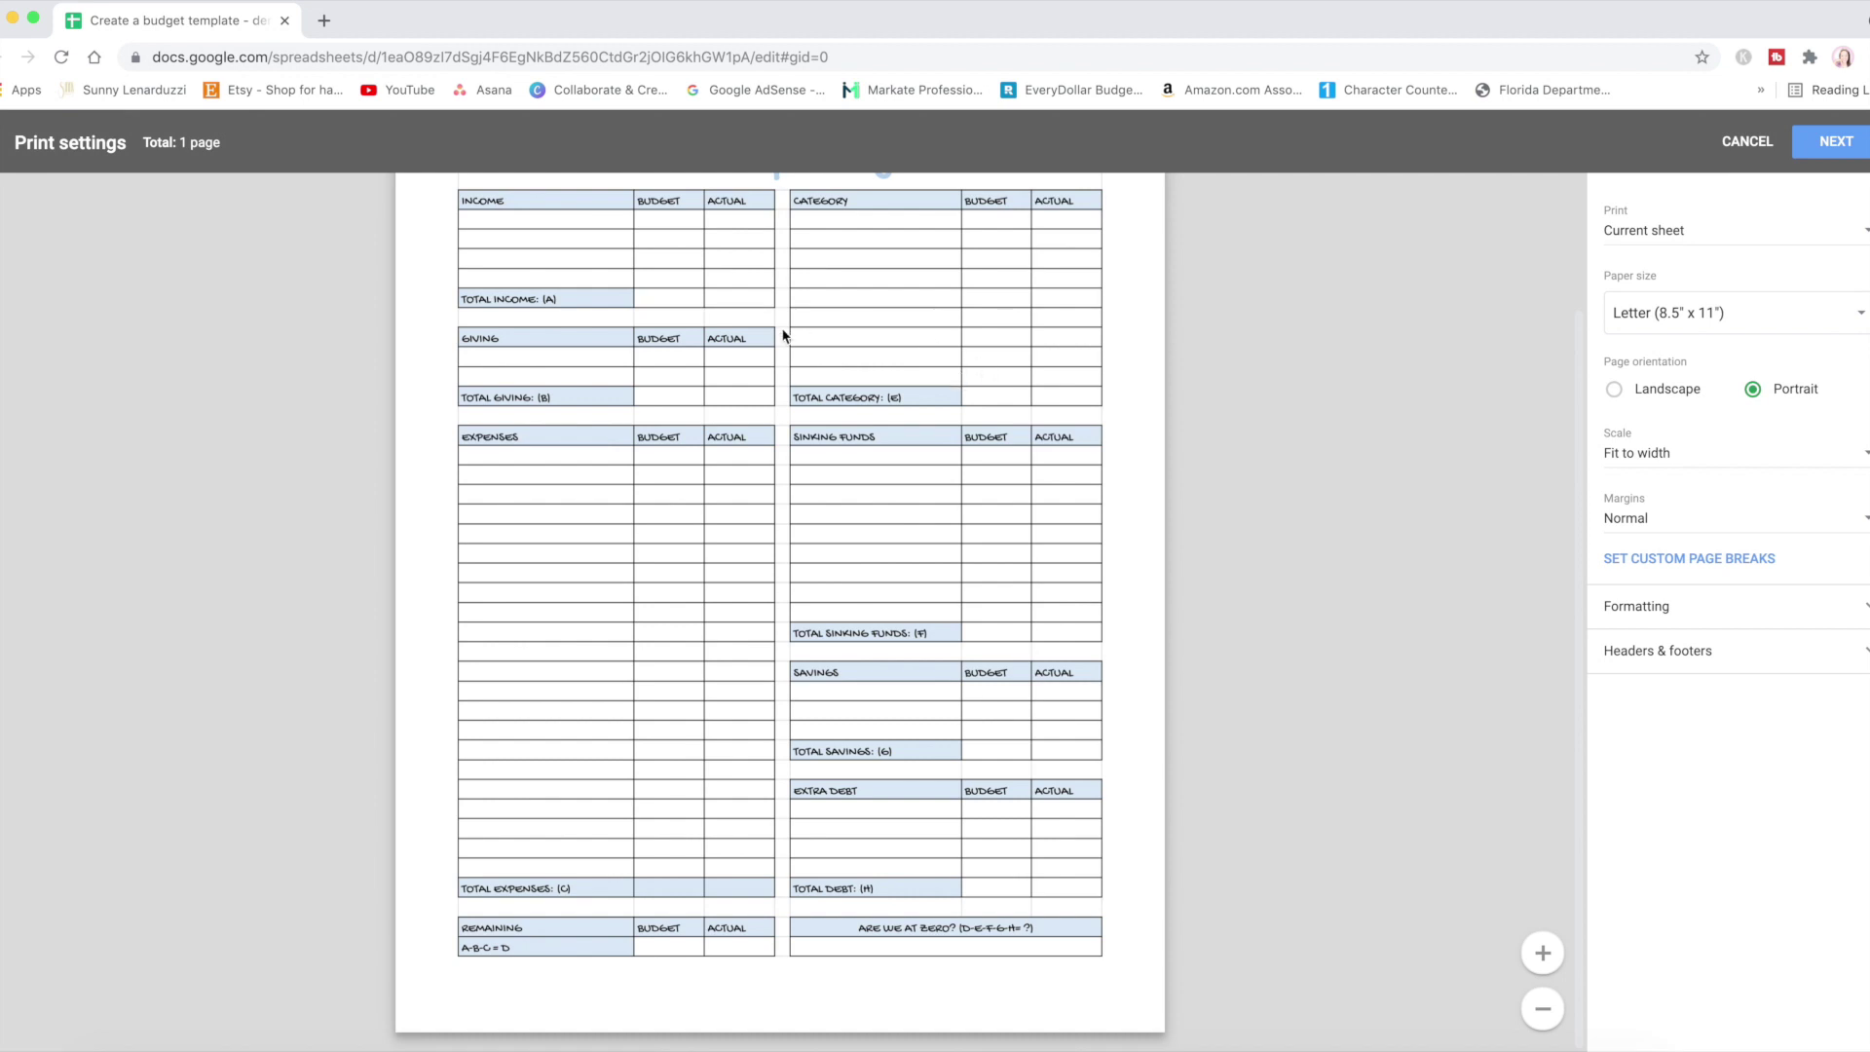
scroll(785, 337, up, 3)
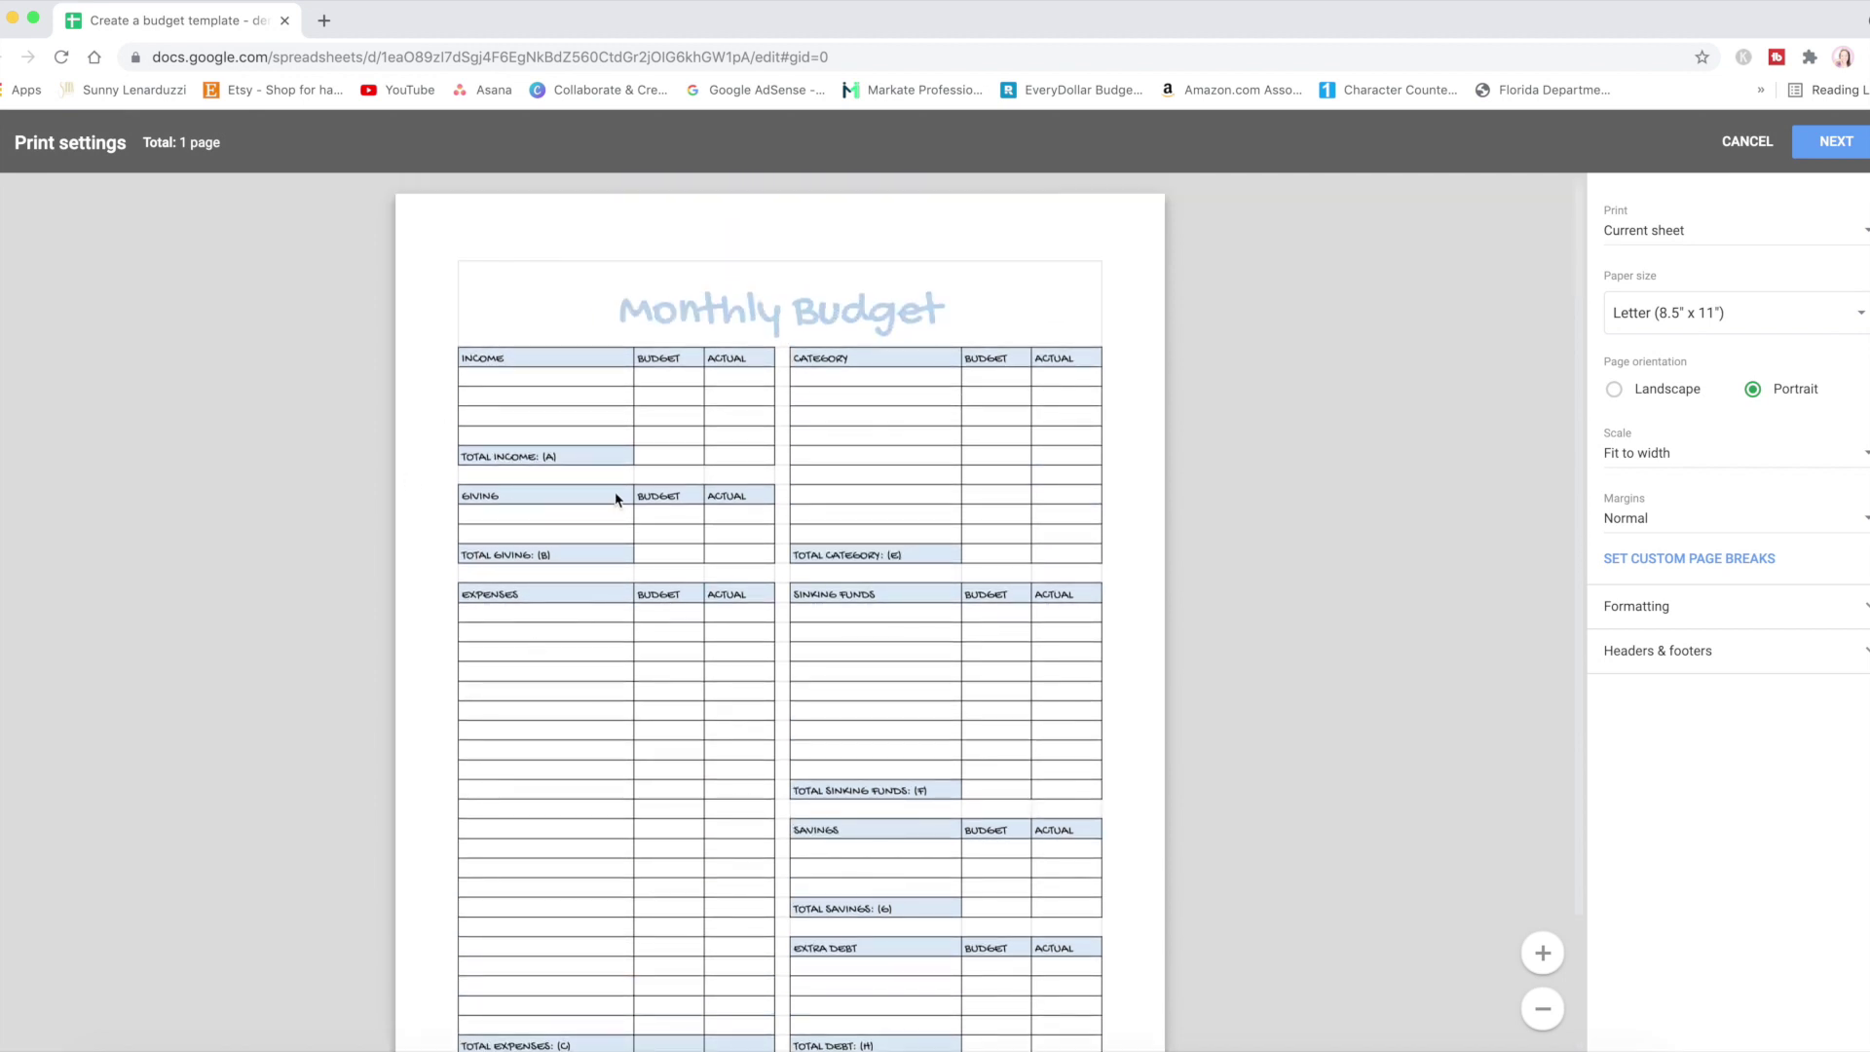
scroll(616, 500, down, 3)
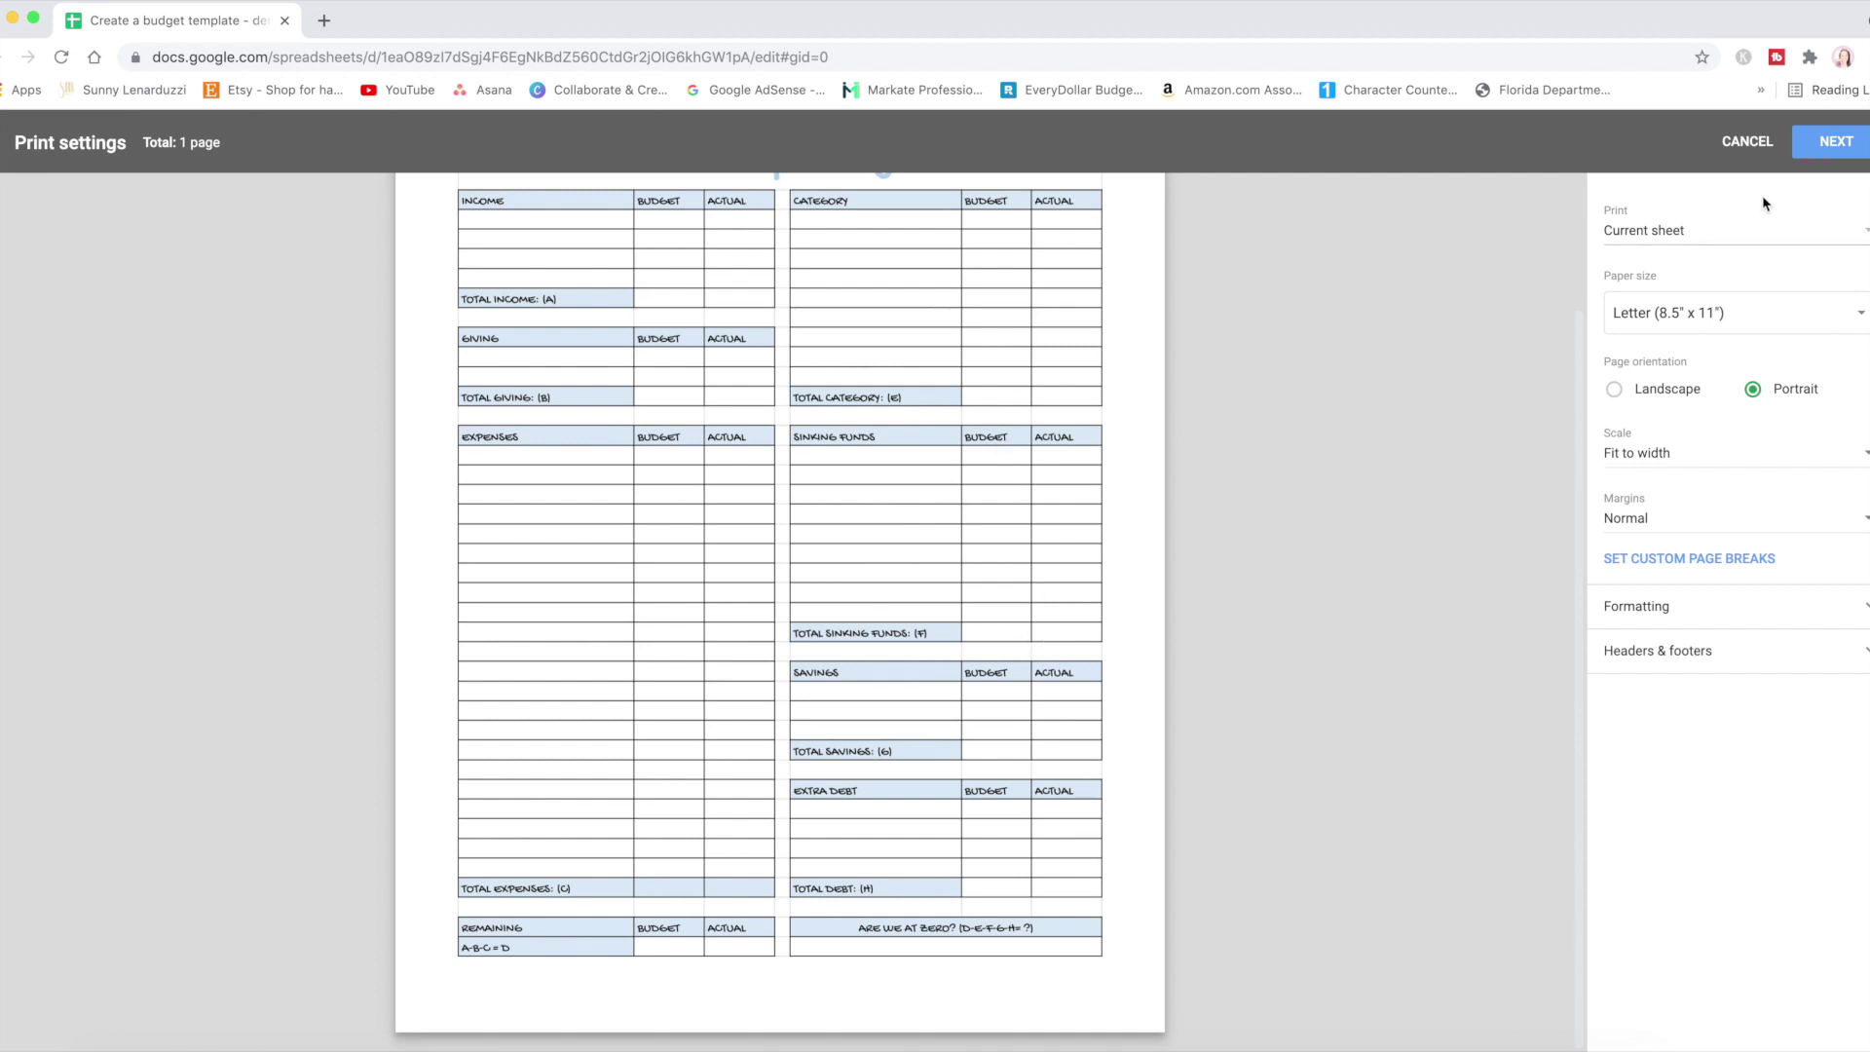
click(1748, 141)
click(253, 484)
- Shade the total amount cells, including TOTAL INCOME and TOTAL DEBT, light blue
drag(253, 484, 325, 480)
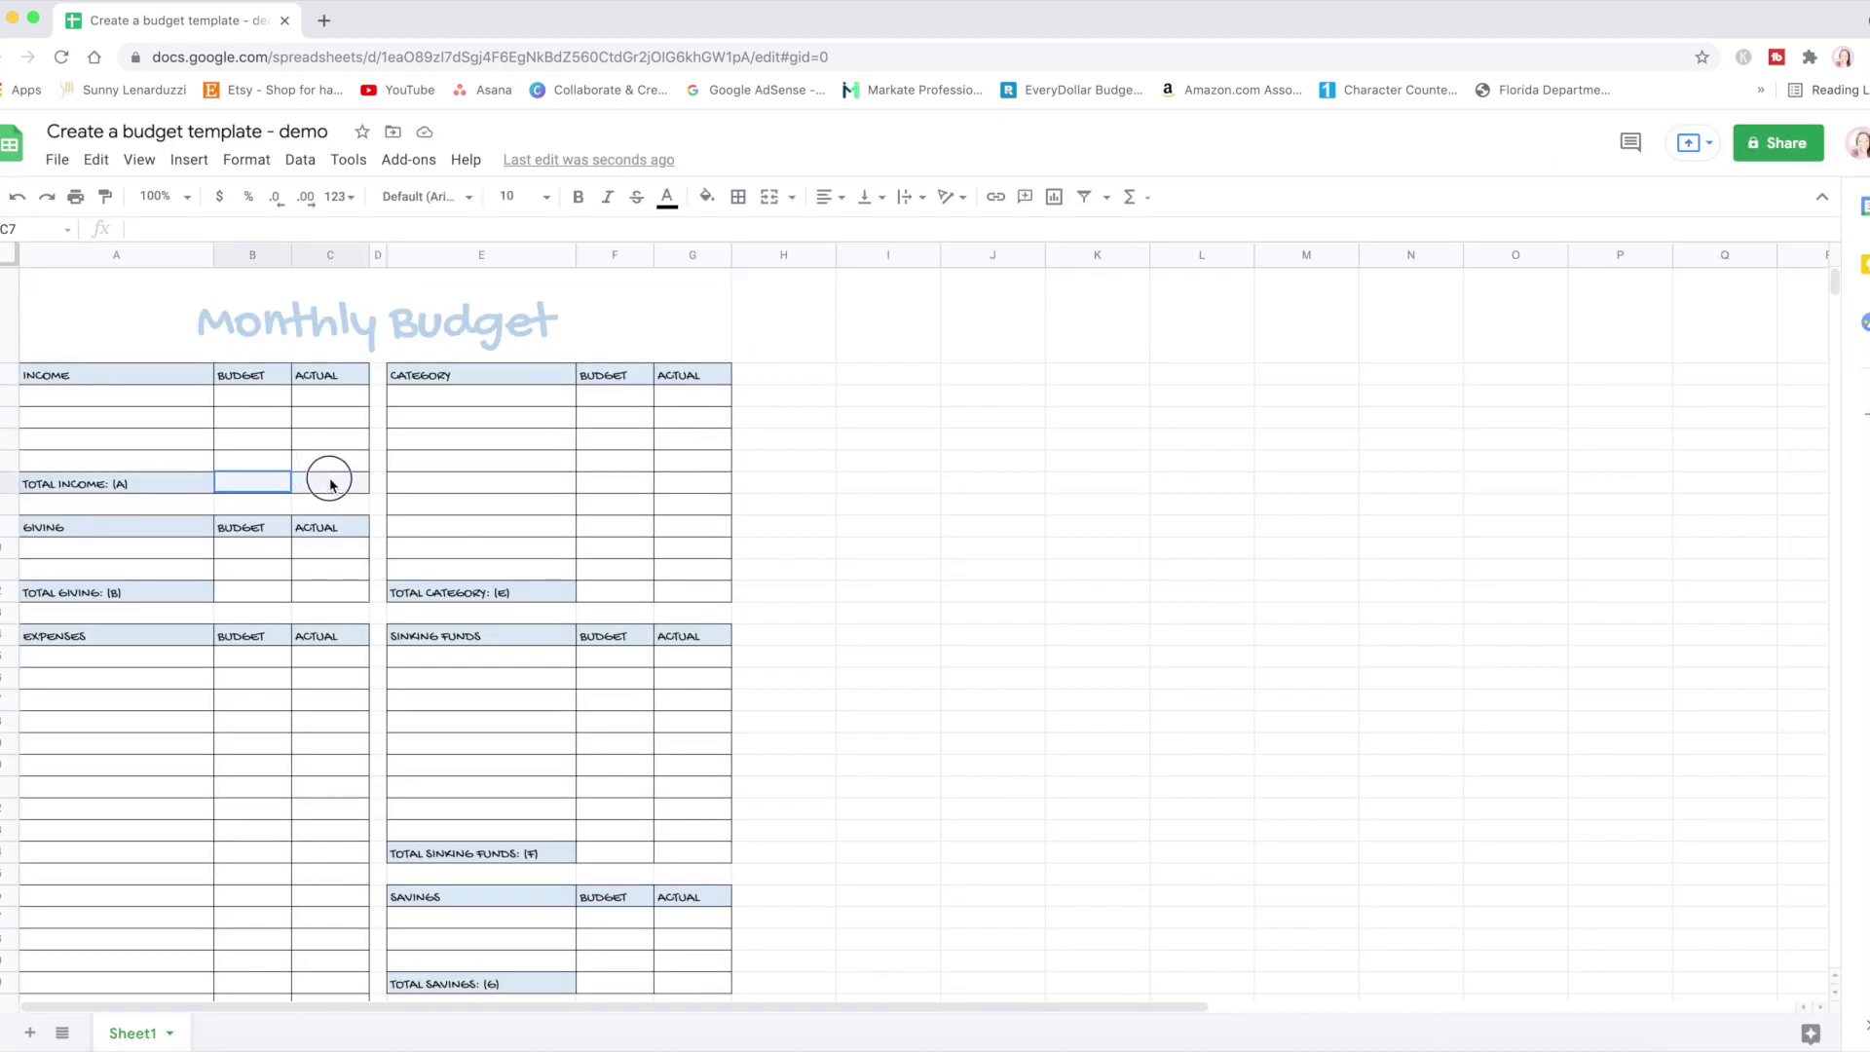
drag(276, 591, 332, 592)
drag(615, 592, 692, 592)
drag(615, 853, 674, 854)
scroll(626, 793, down, 5)
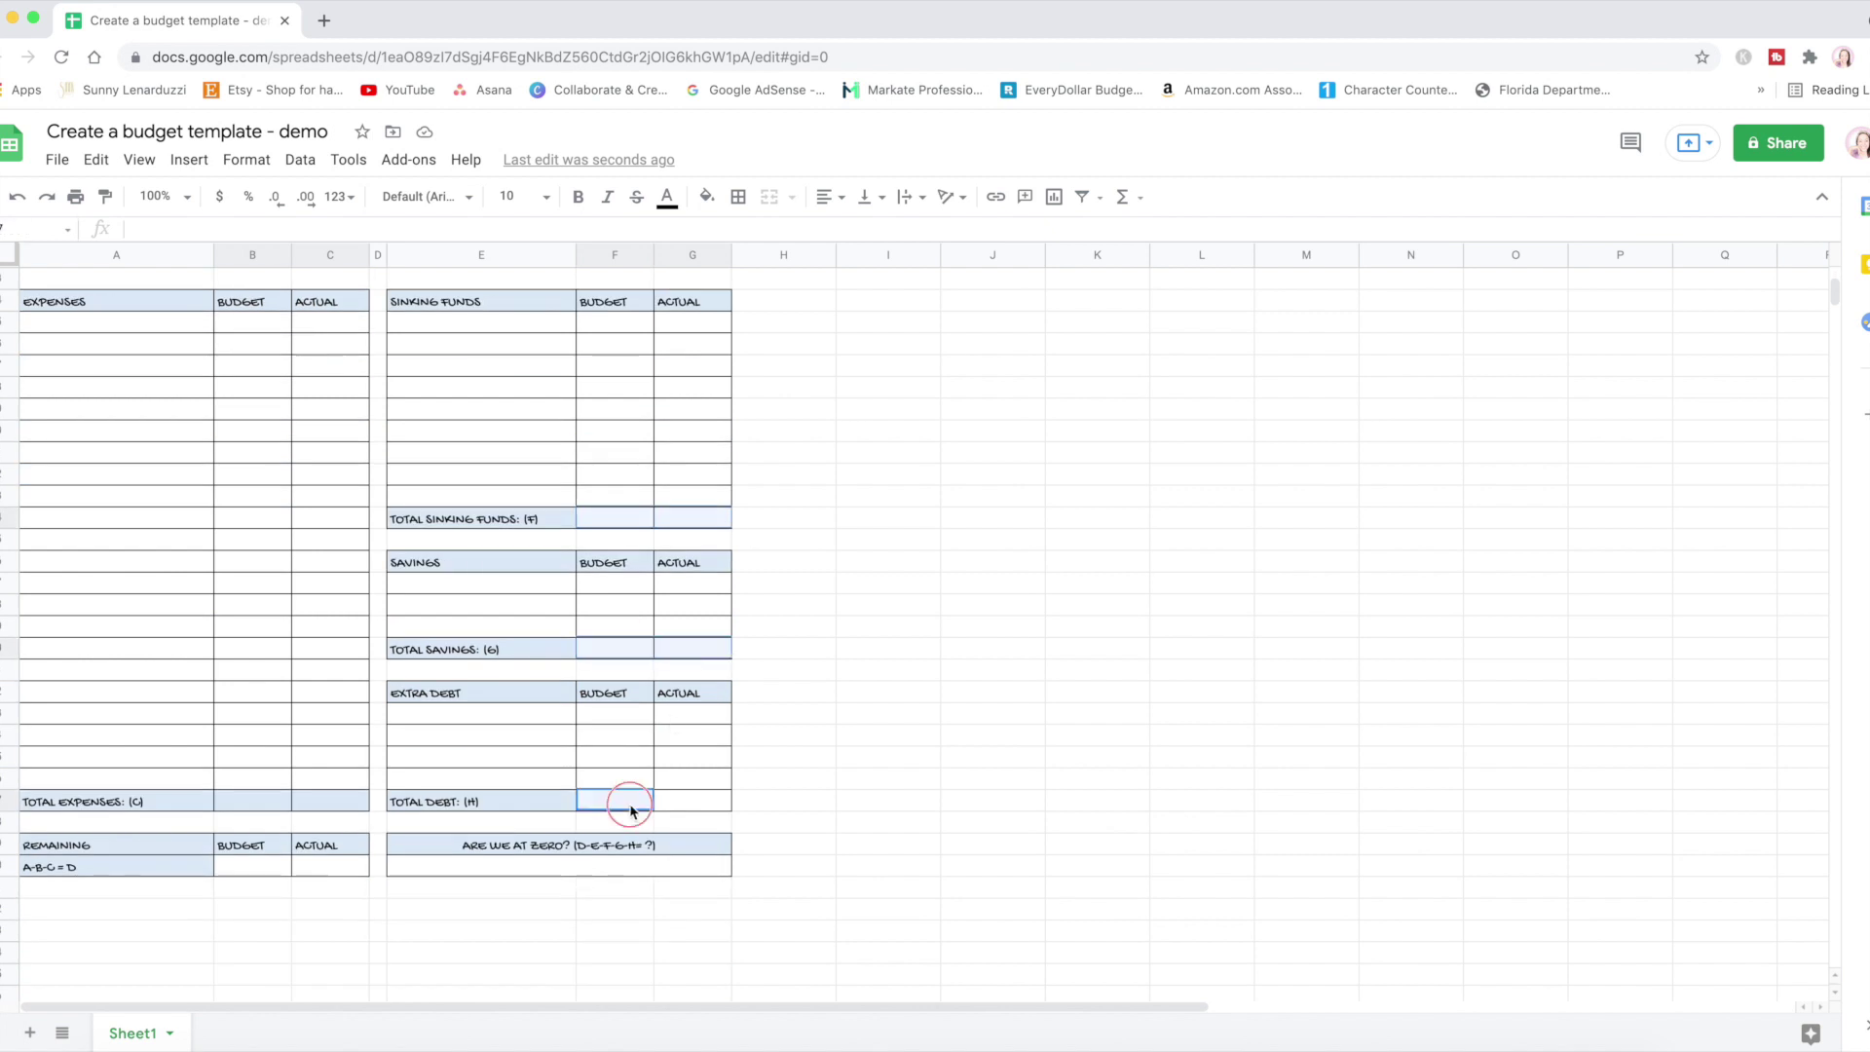
click(588, 781)
- Enlarge the Monthly Budget title to font size 50
click(526, 196)
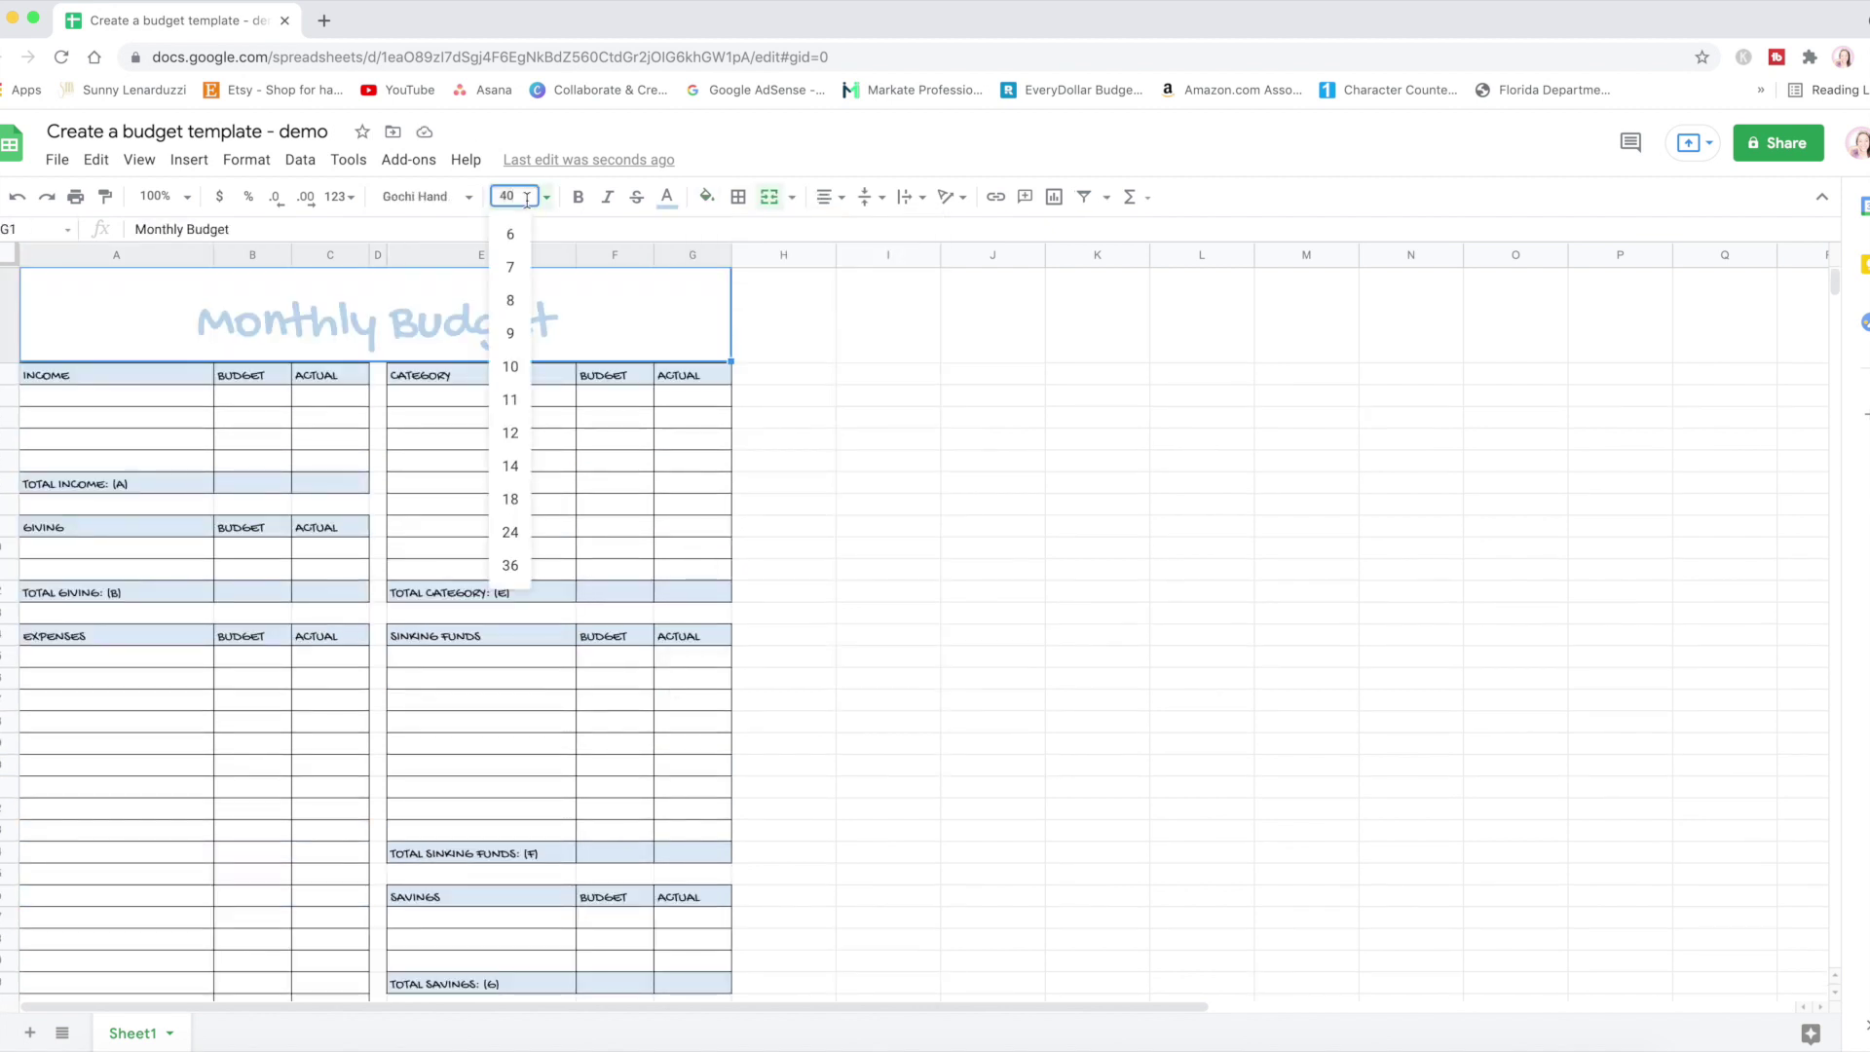
key(BackSpace)
key(BackSpace)
text(50)
key(Return)
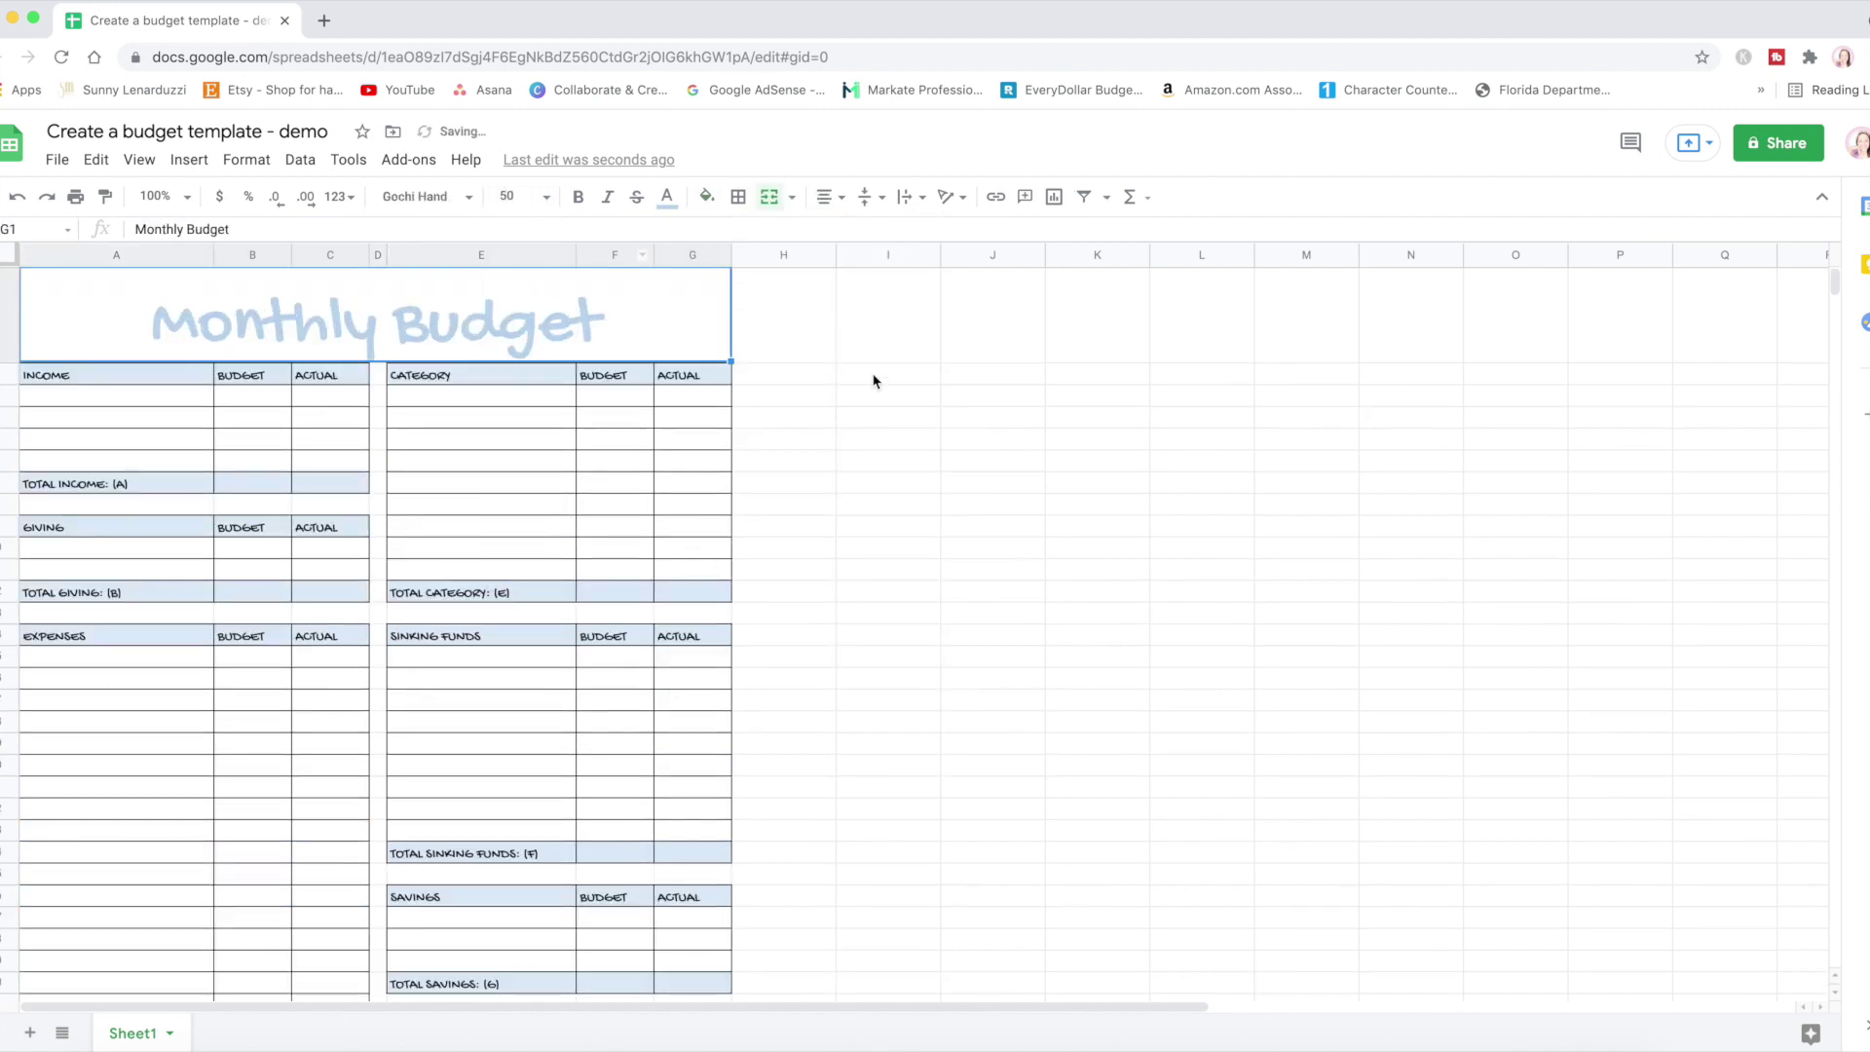
click(877, 378)
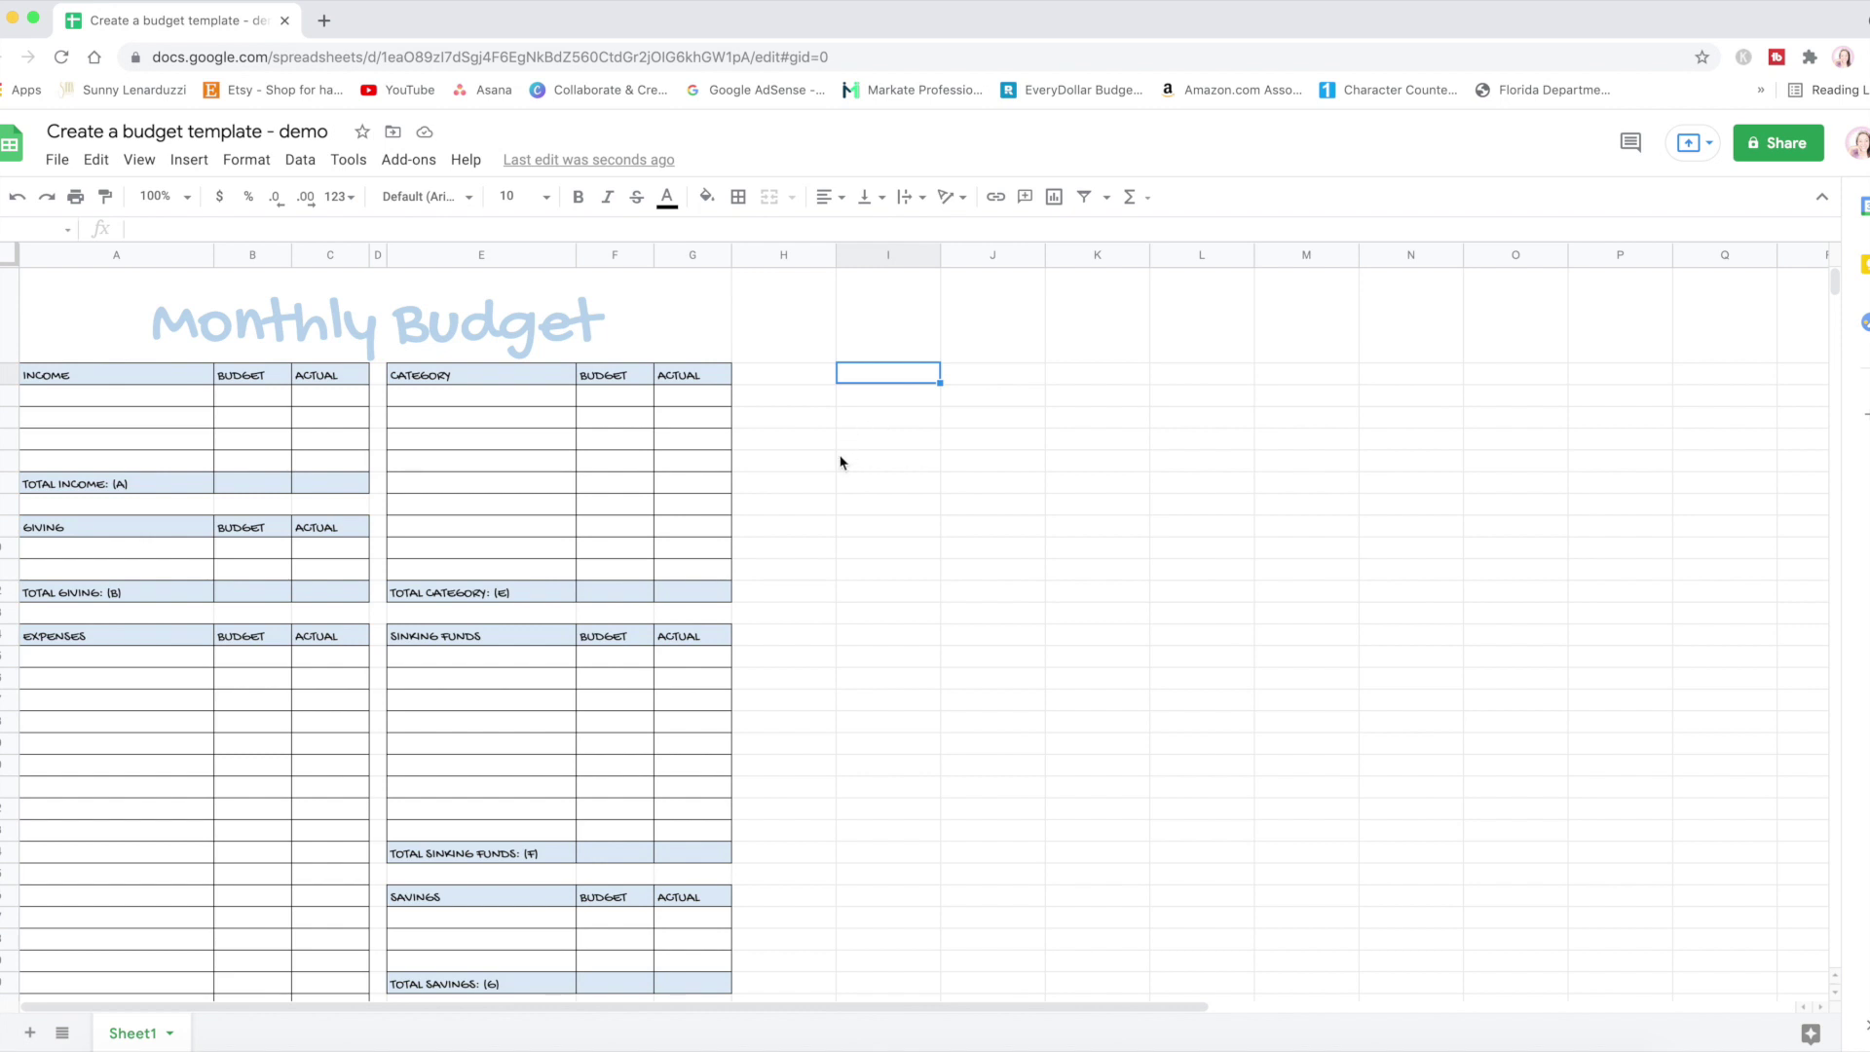
- Insert the teal rainbow image IMG_0476.PNG over the cells, uploaded from the computer
click(189, 160)
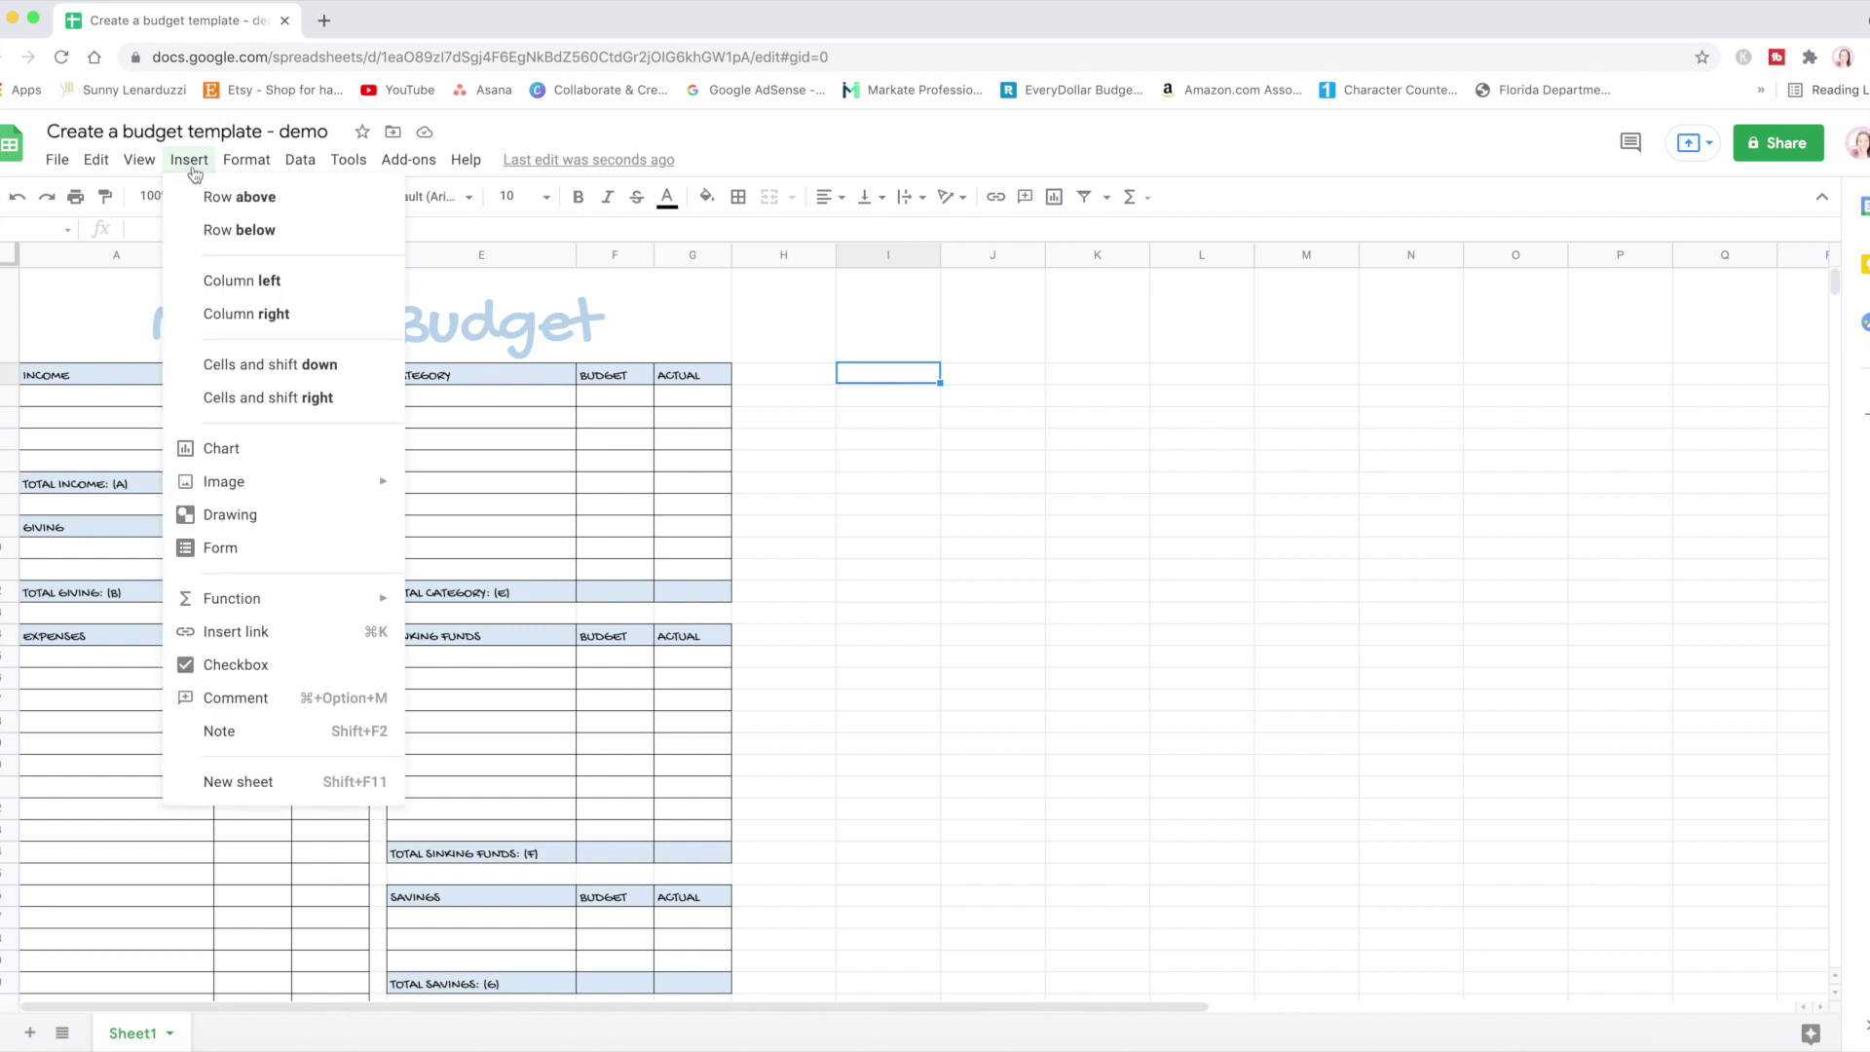
mouse_move(222, 491)
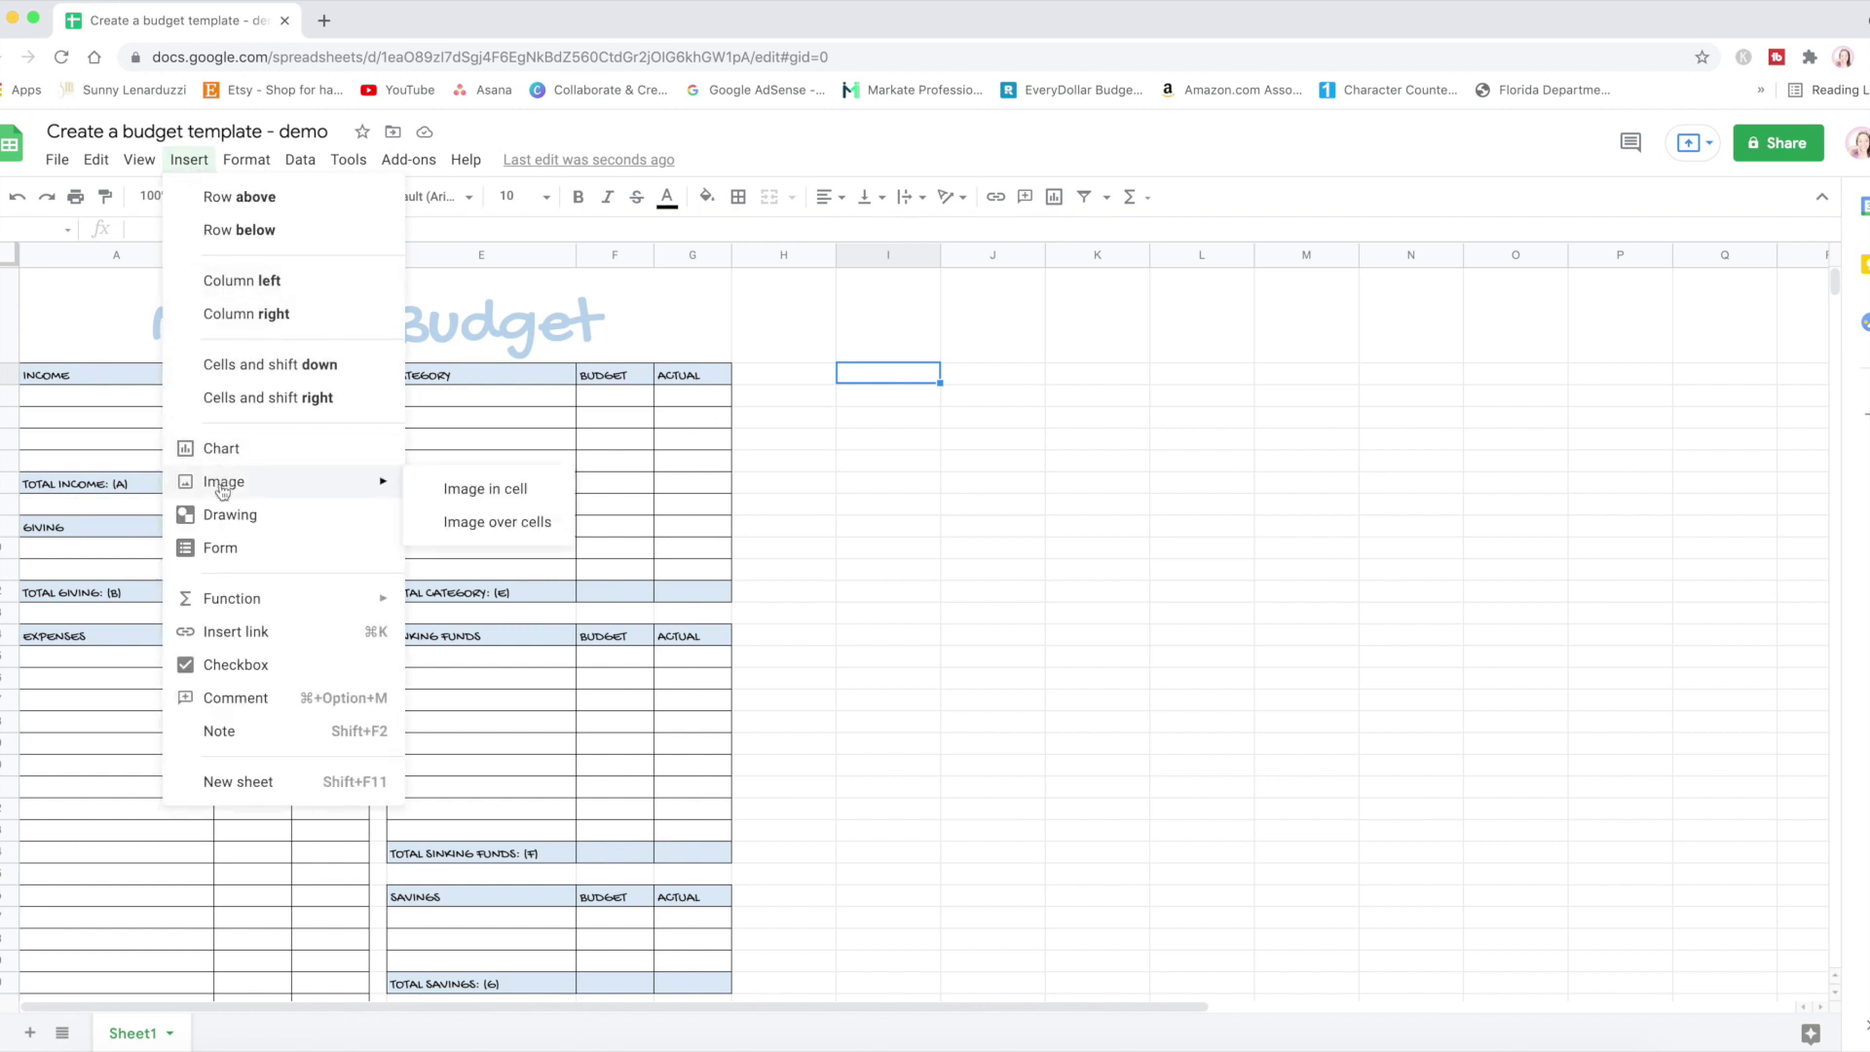
click(499, 536)
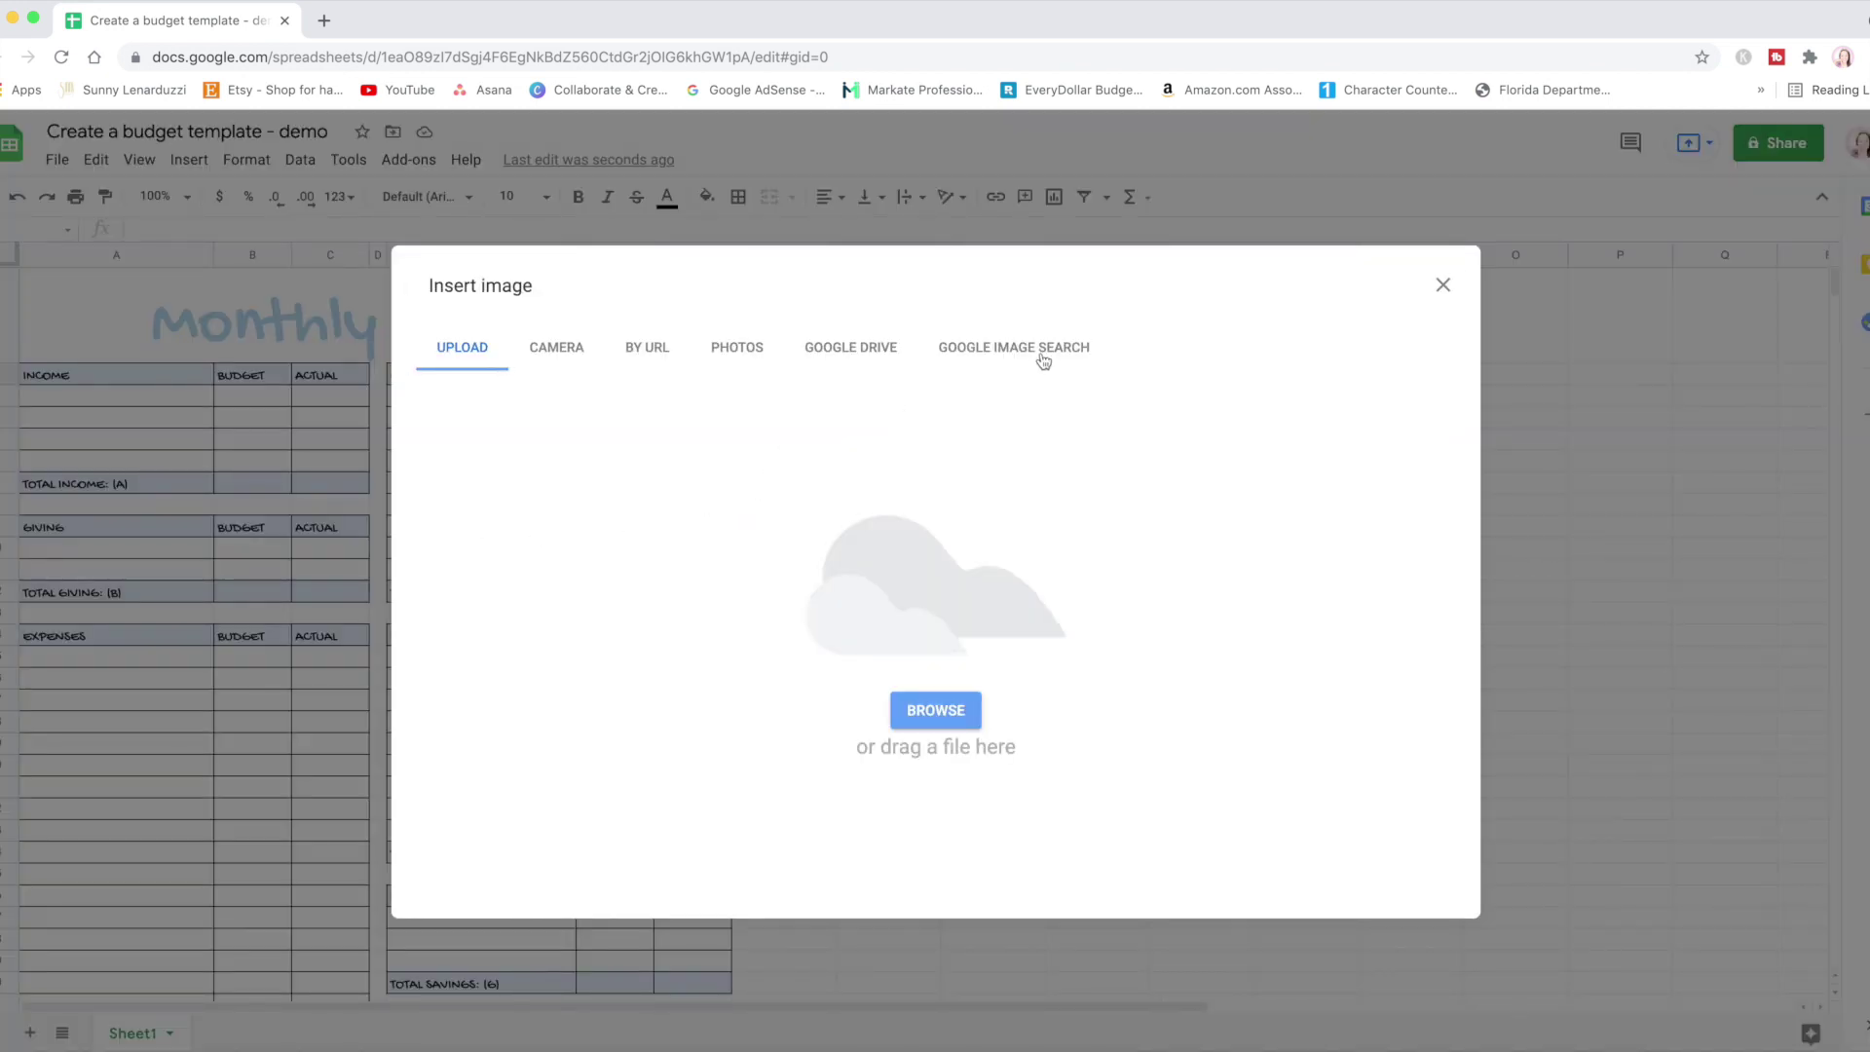
click(1021, 359)
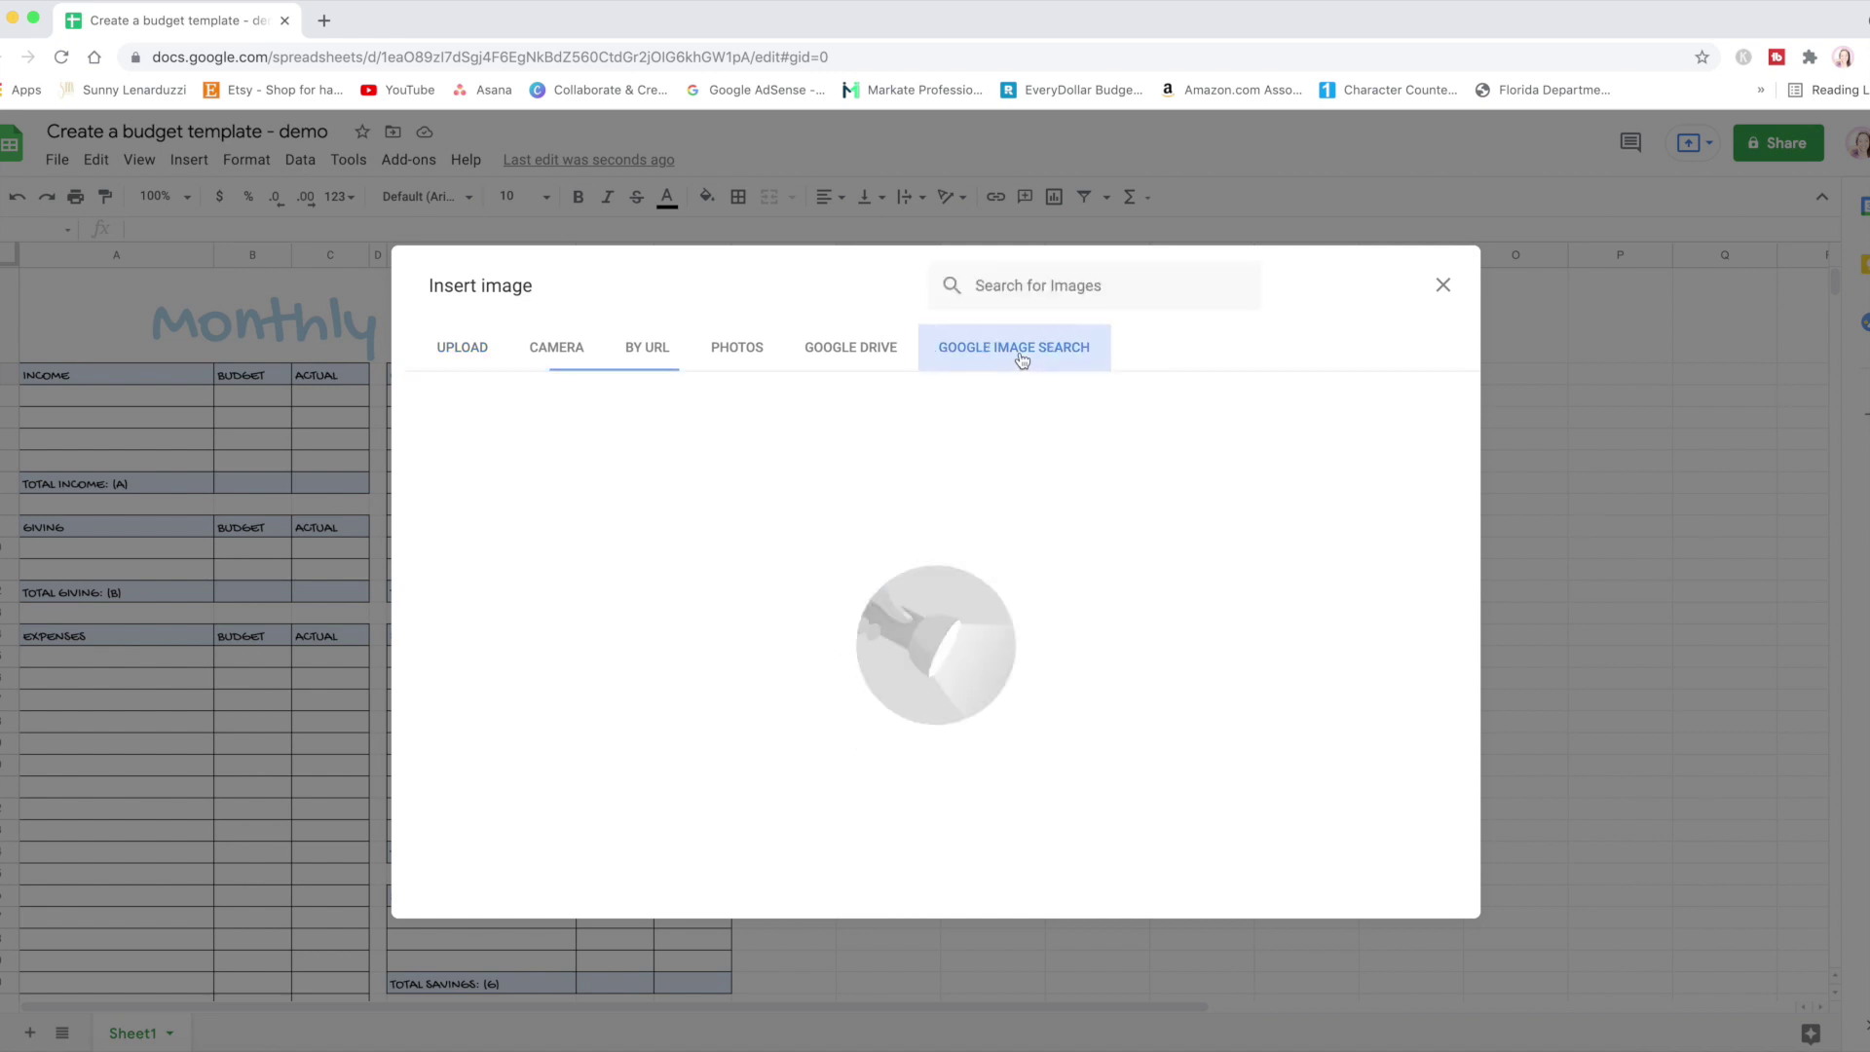
click(473, 354)
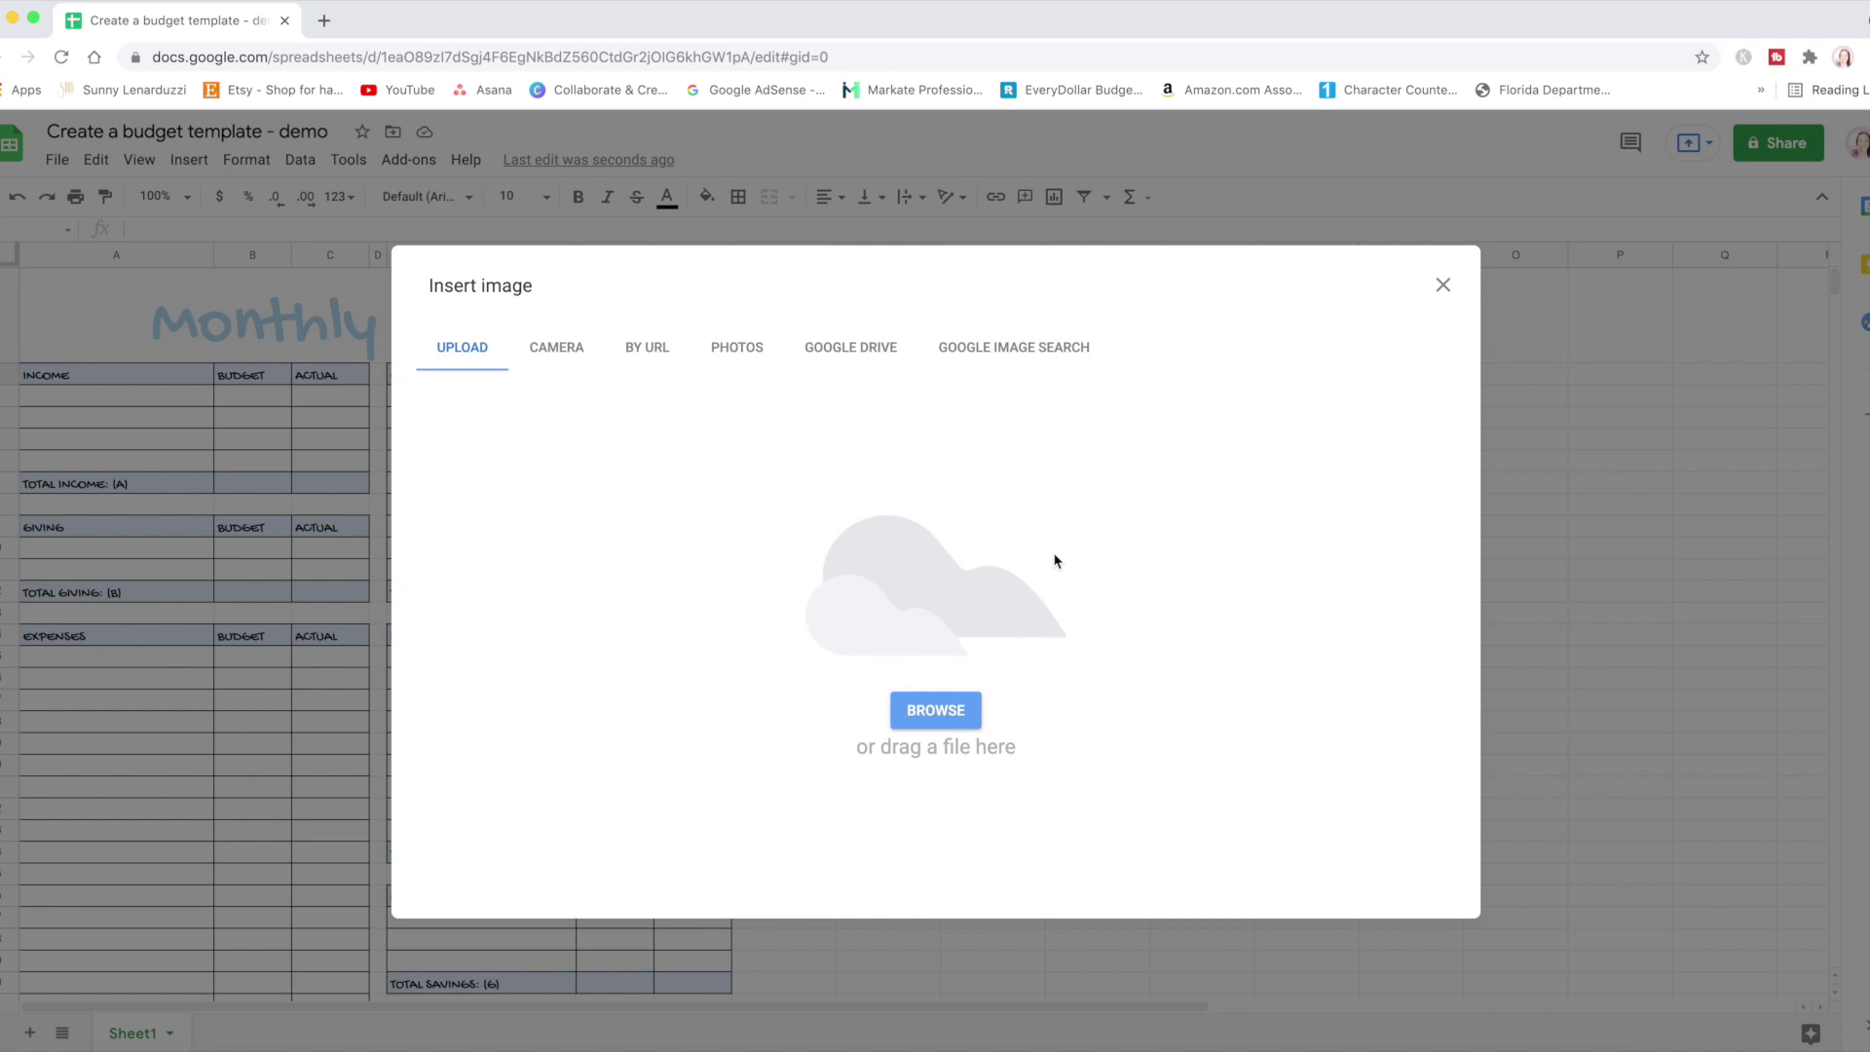
click(947, 721)
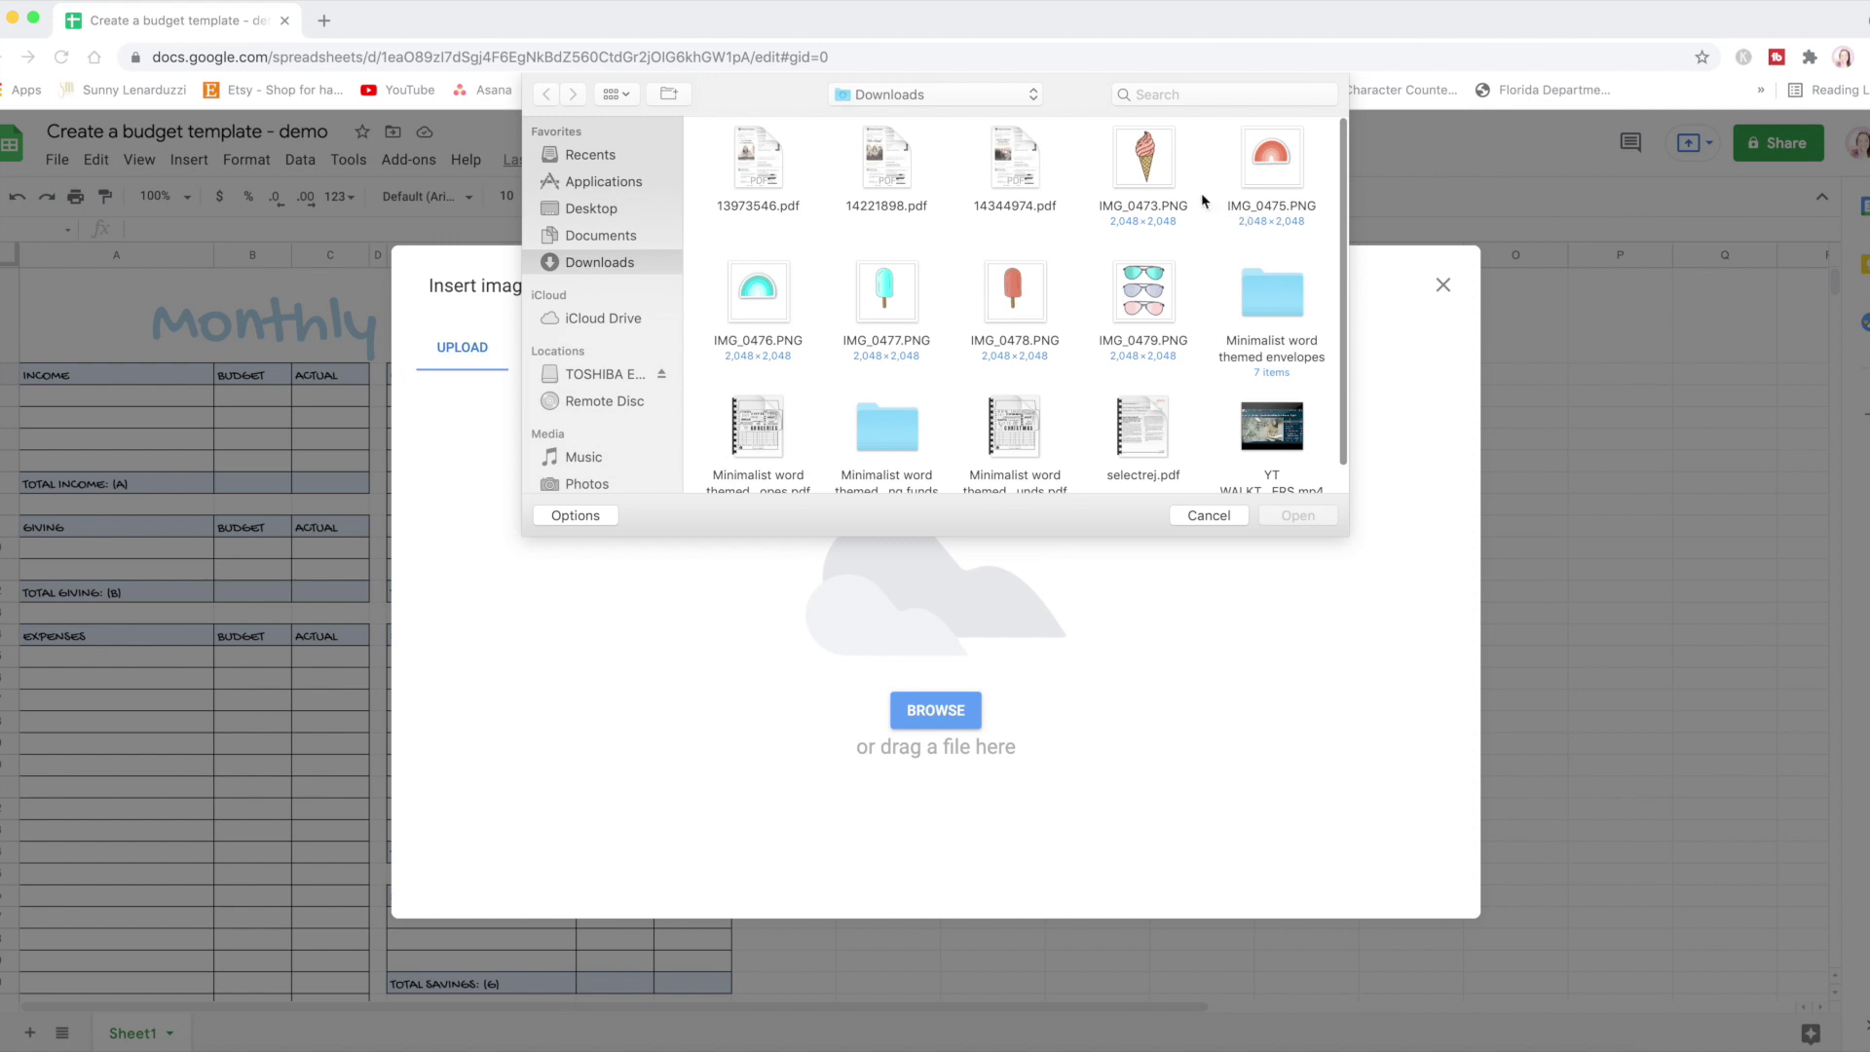
click(1162, 170)
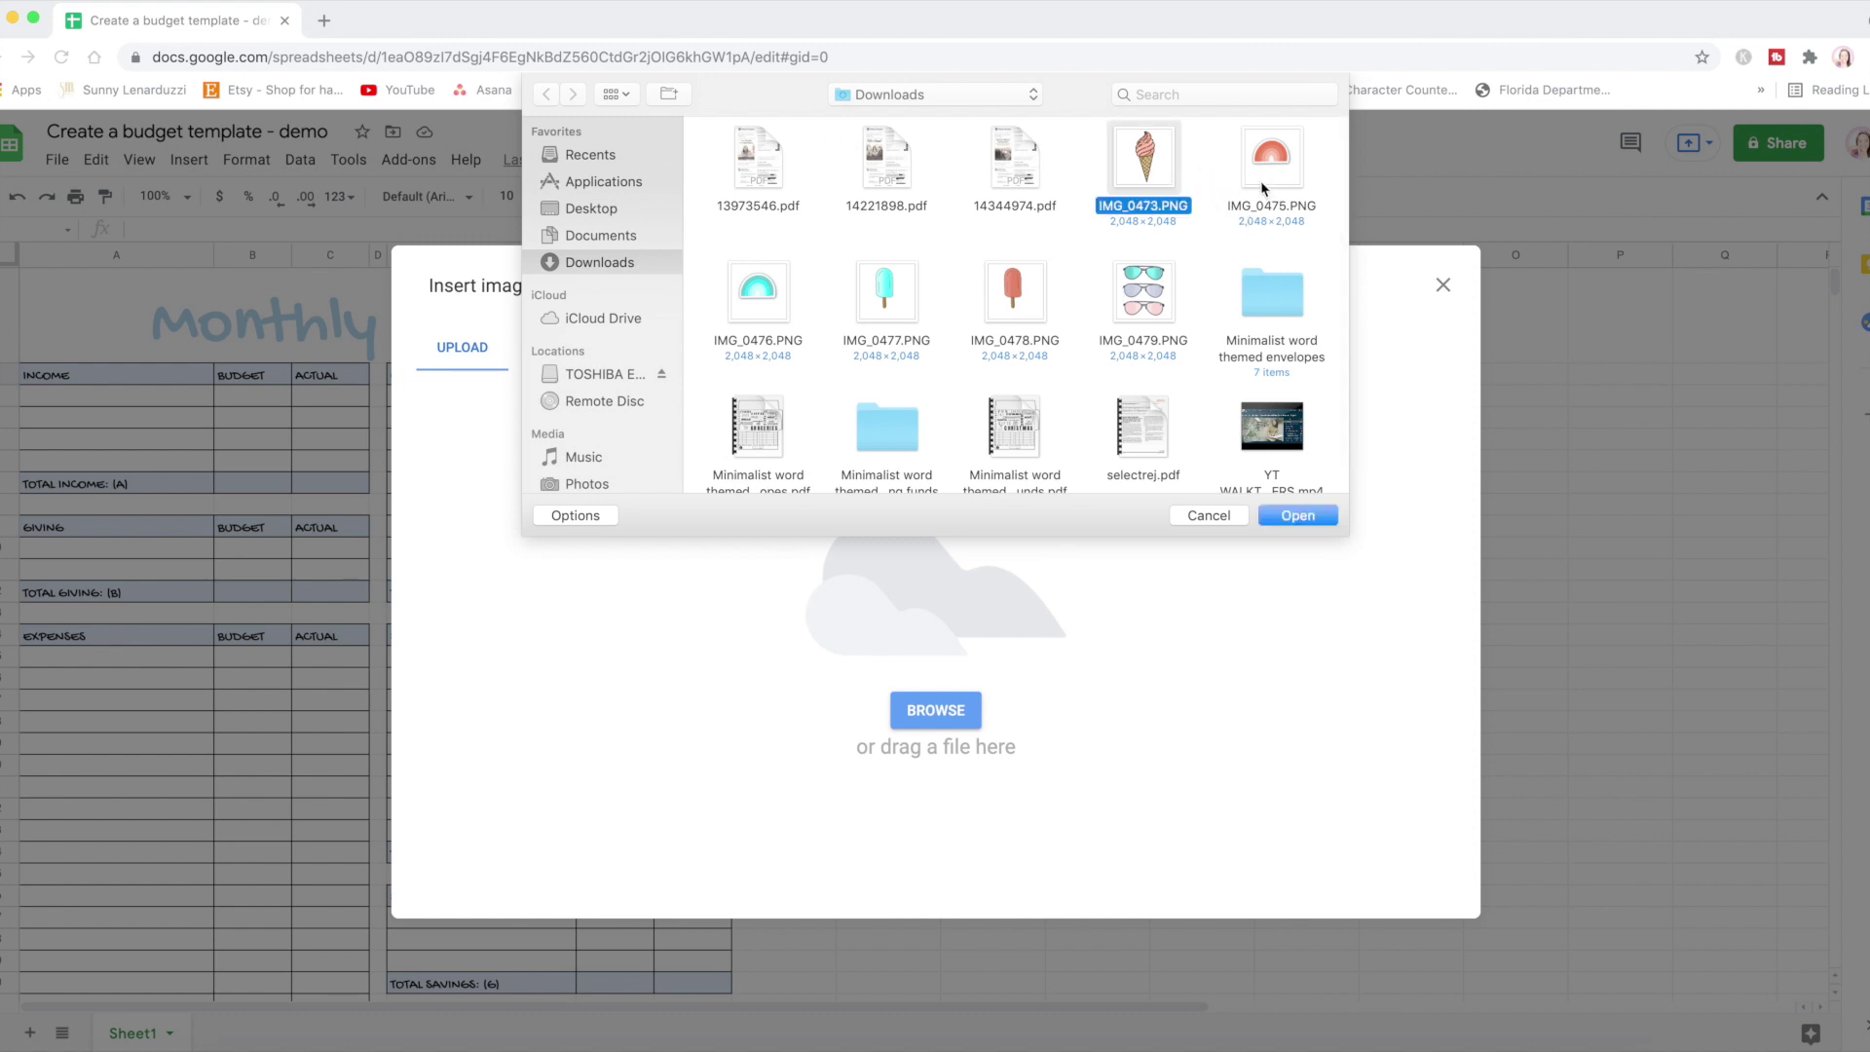
key(Right)
key(Right)
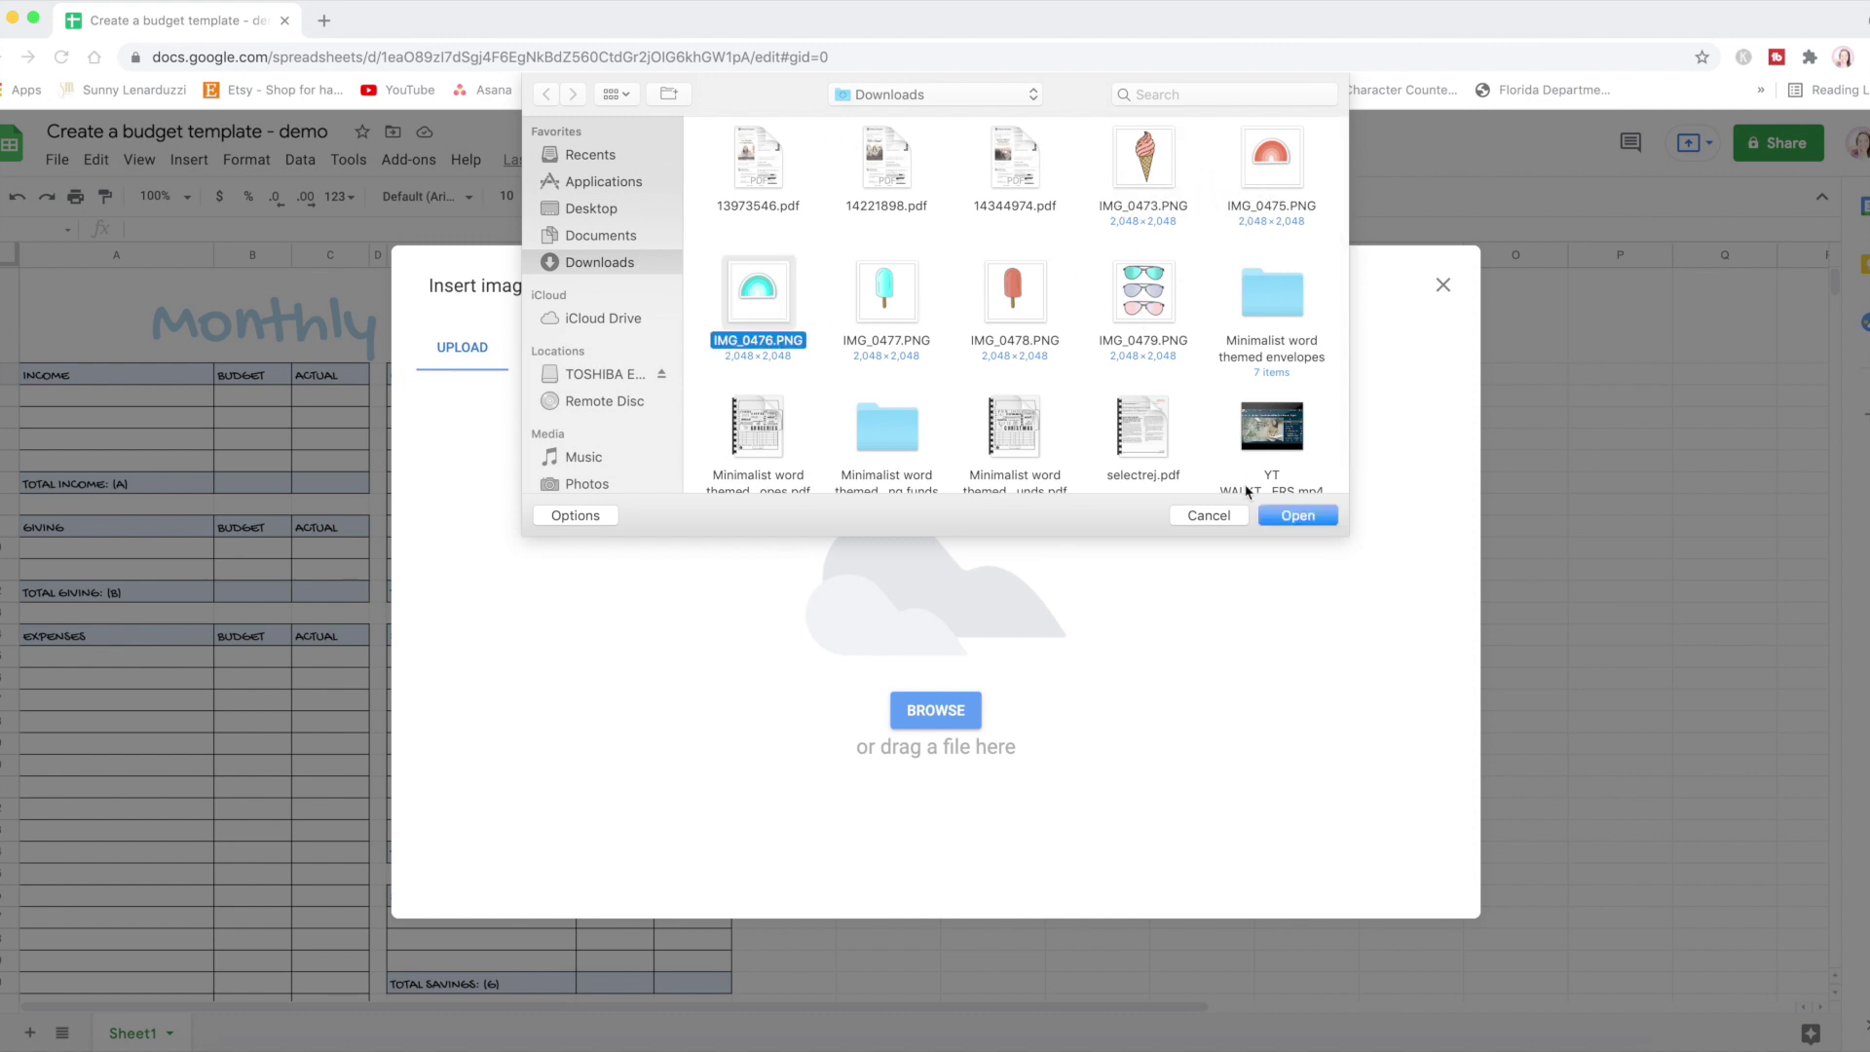
click(1306, 516)
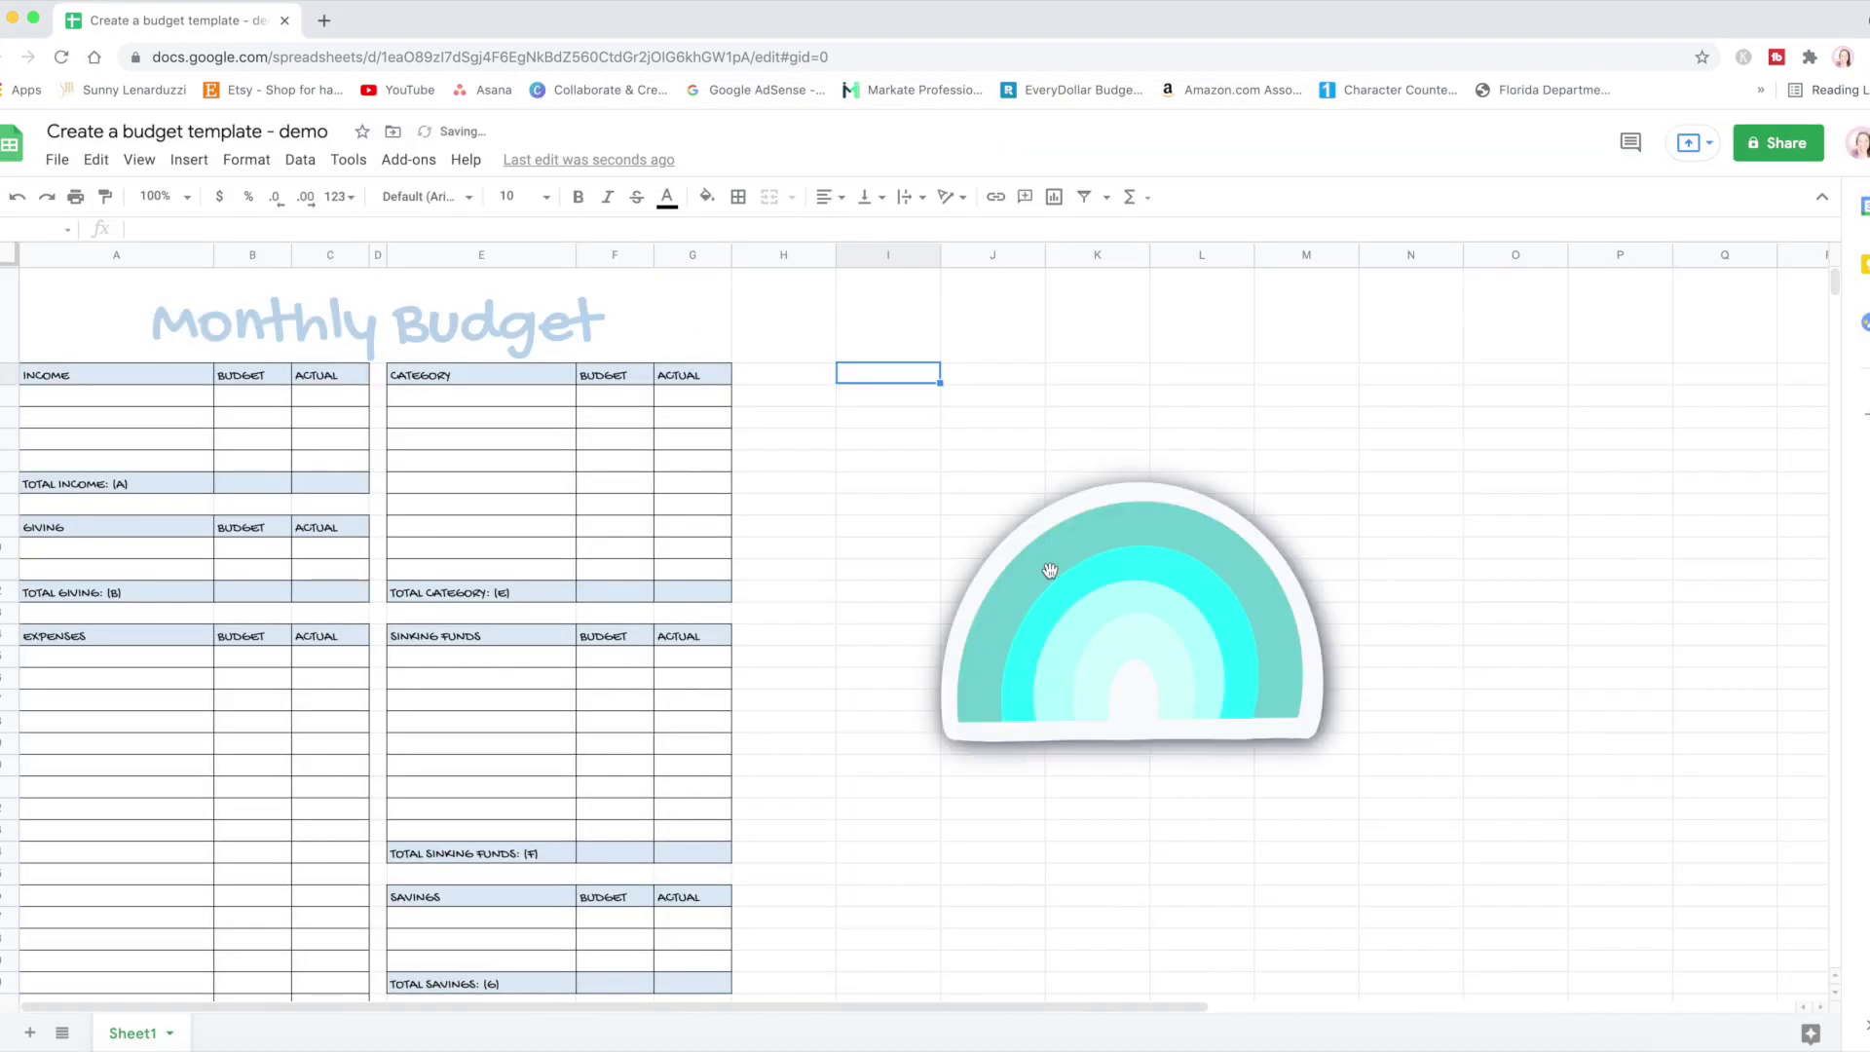
- Shrink the rainbow image and place it just right of the Monthly Budget title
click(1050, 570)
drag(1037, 660, 529, 598)
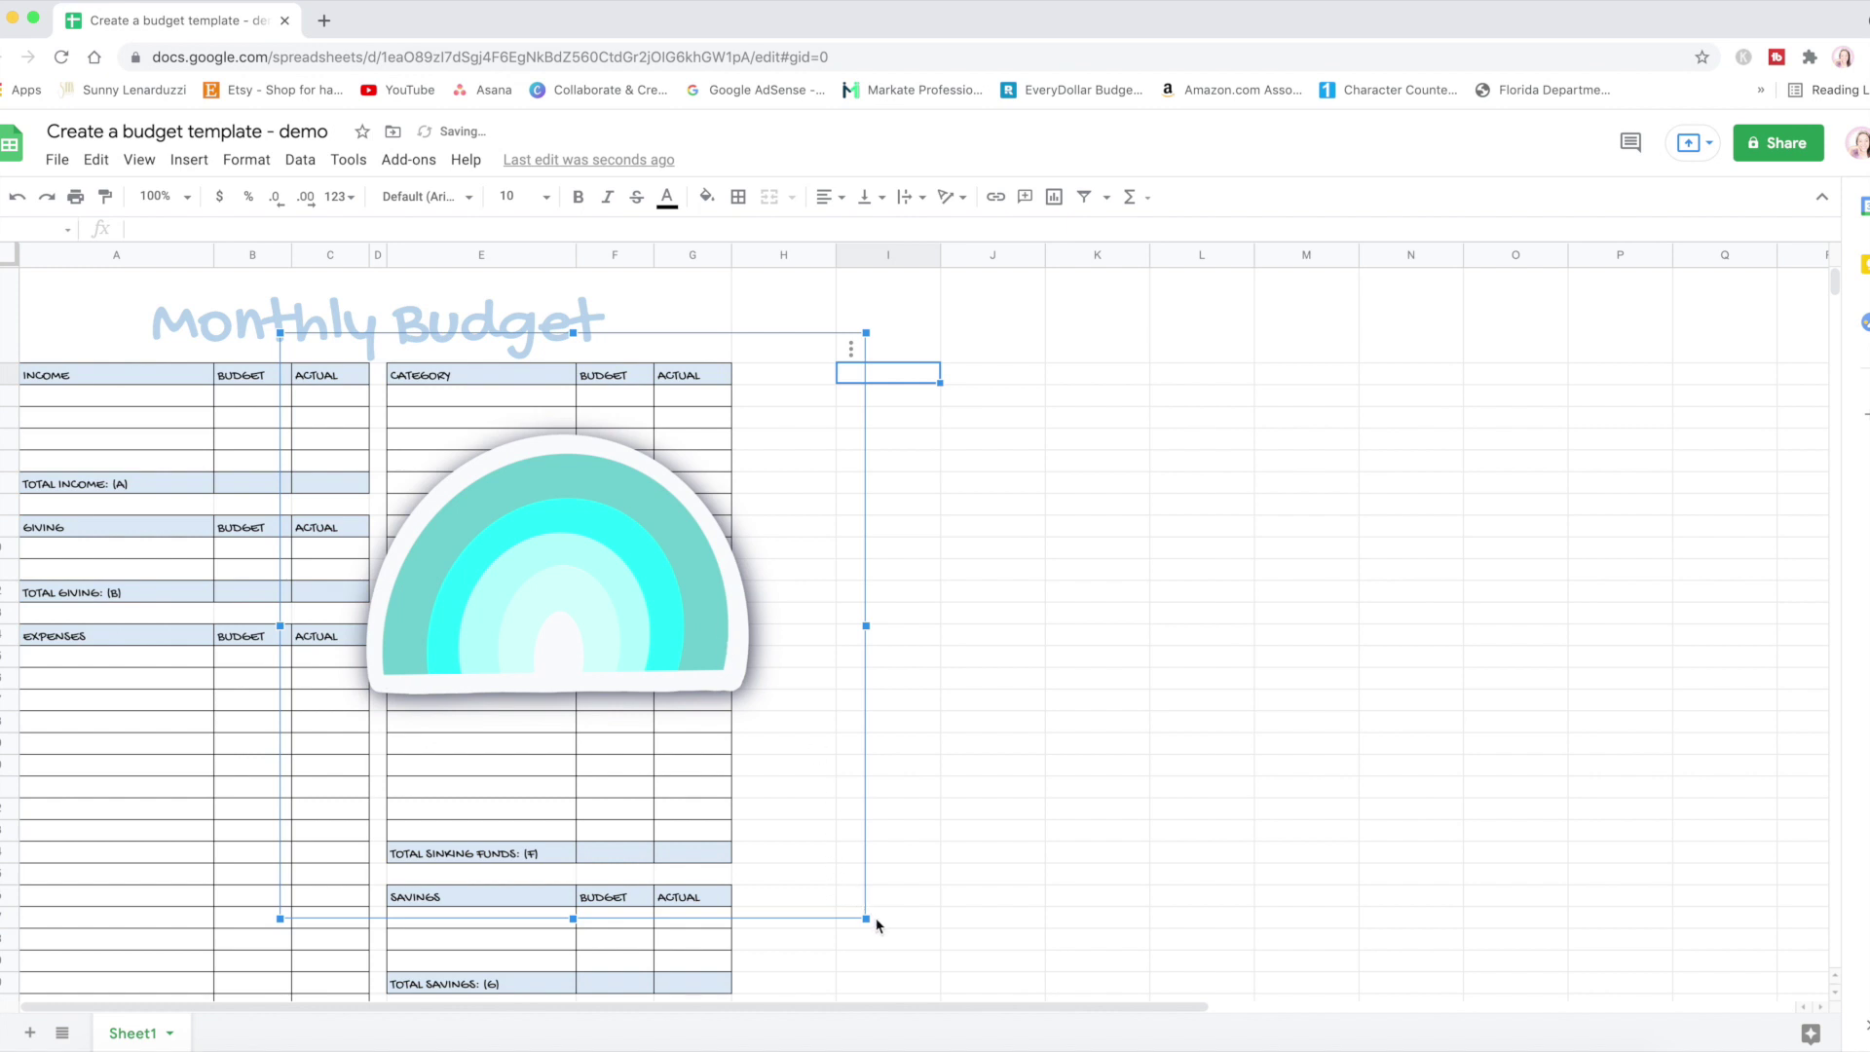
drag(868, 920, 375, 474)
drag(345, 390, 662, 329)
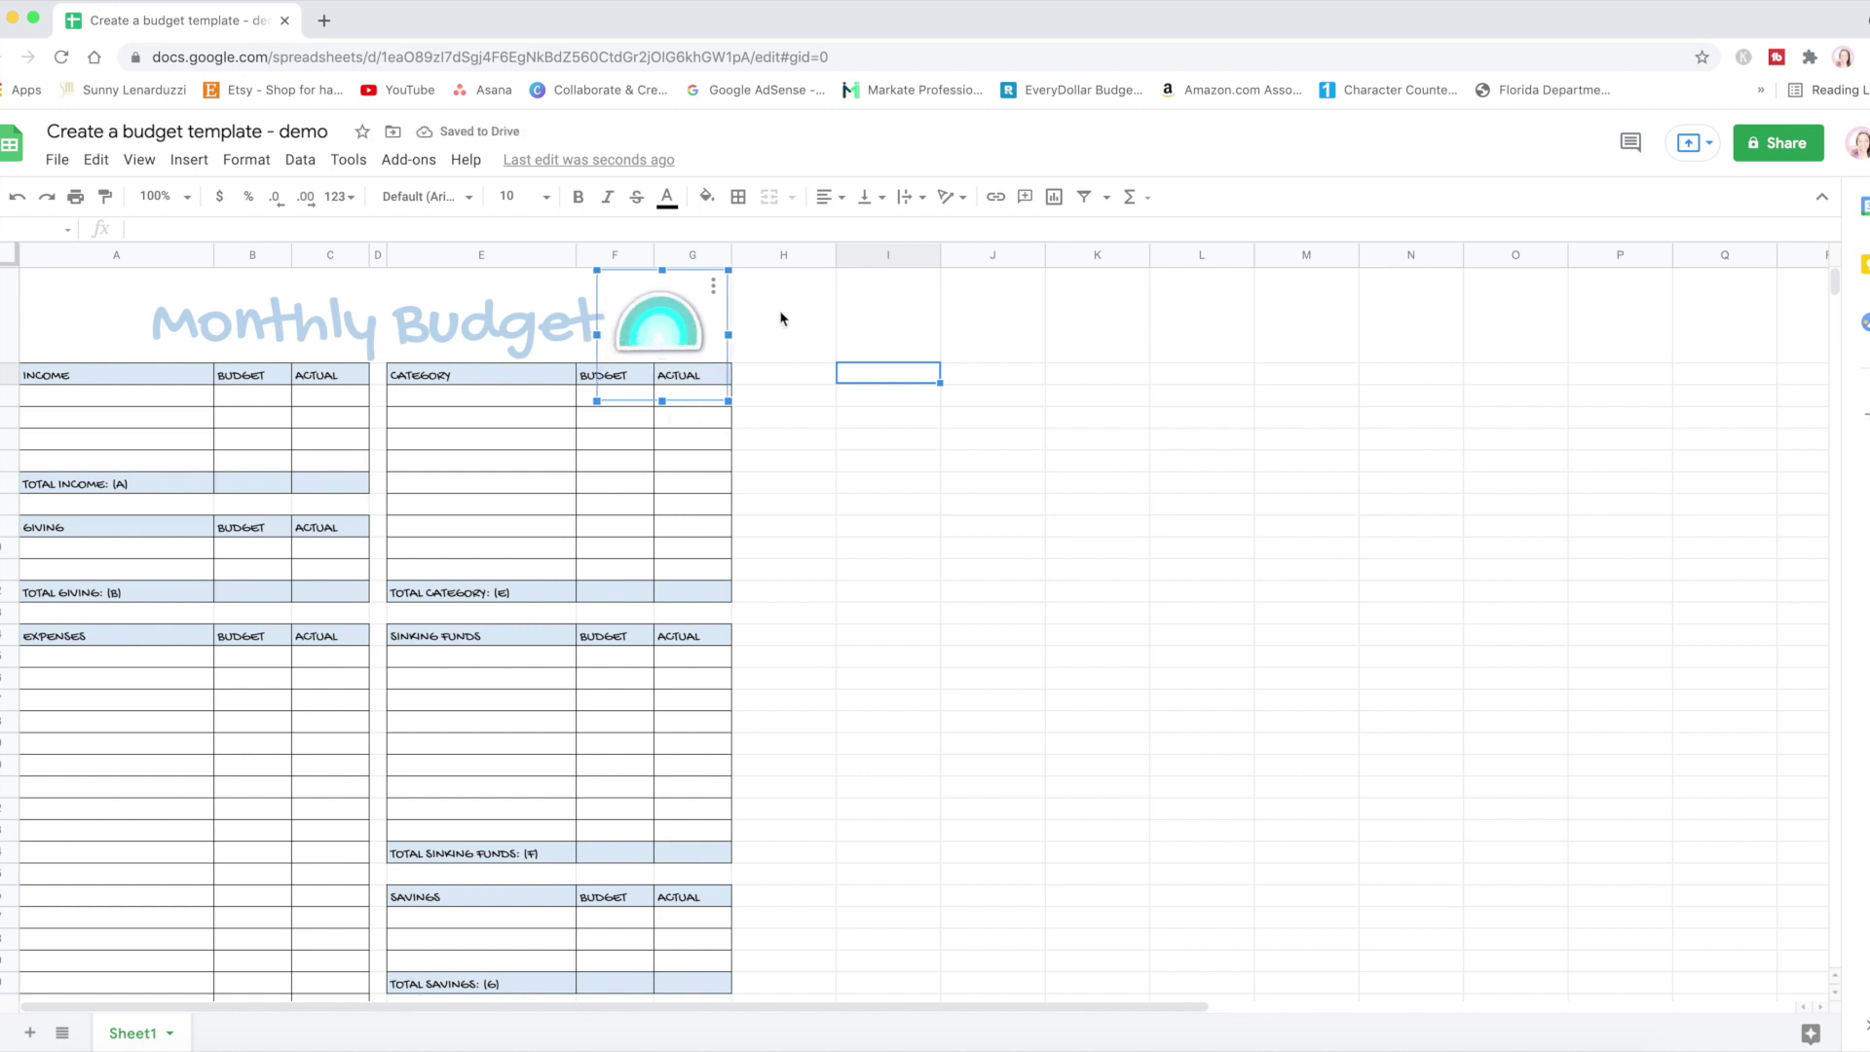
key(super+z)
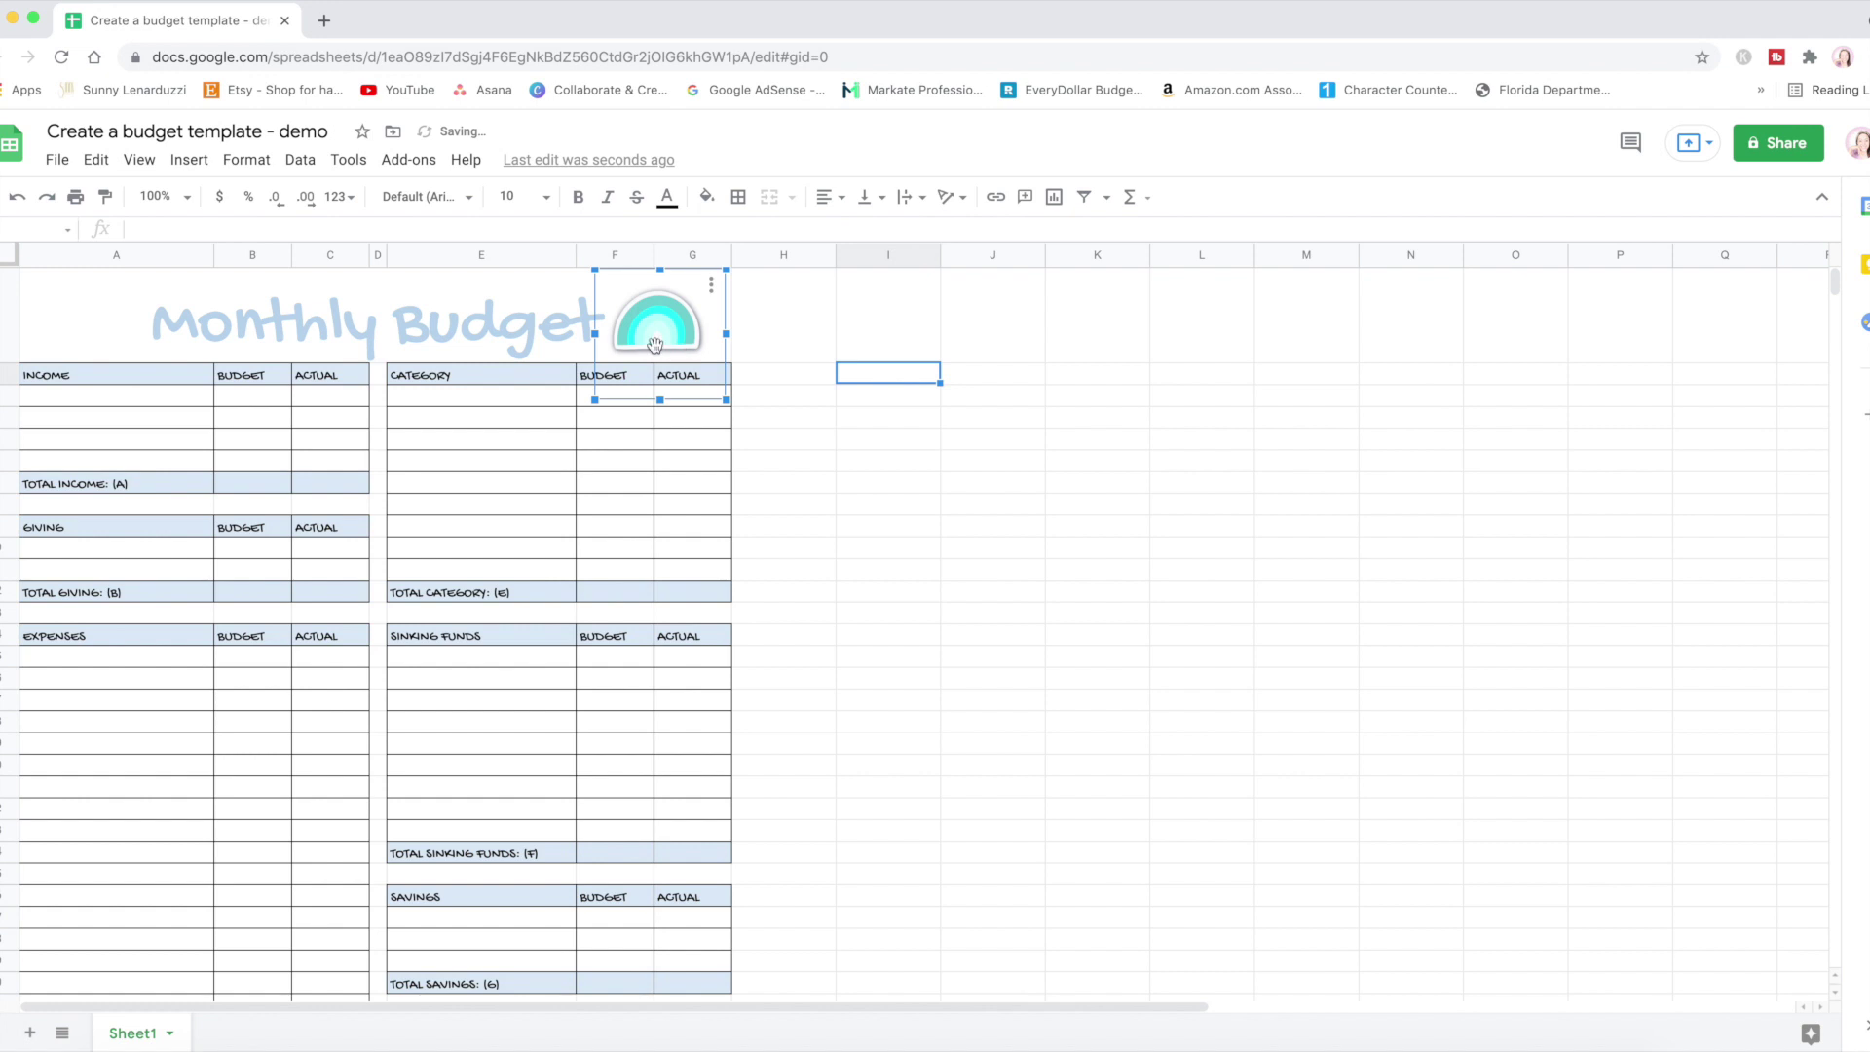
- Copy the rainbow image and paste a duplicate
click(775, 312)
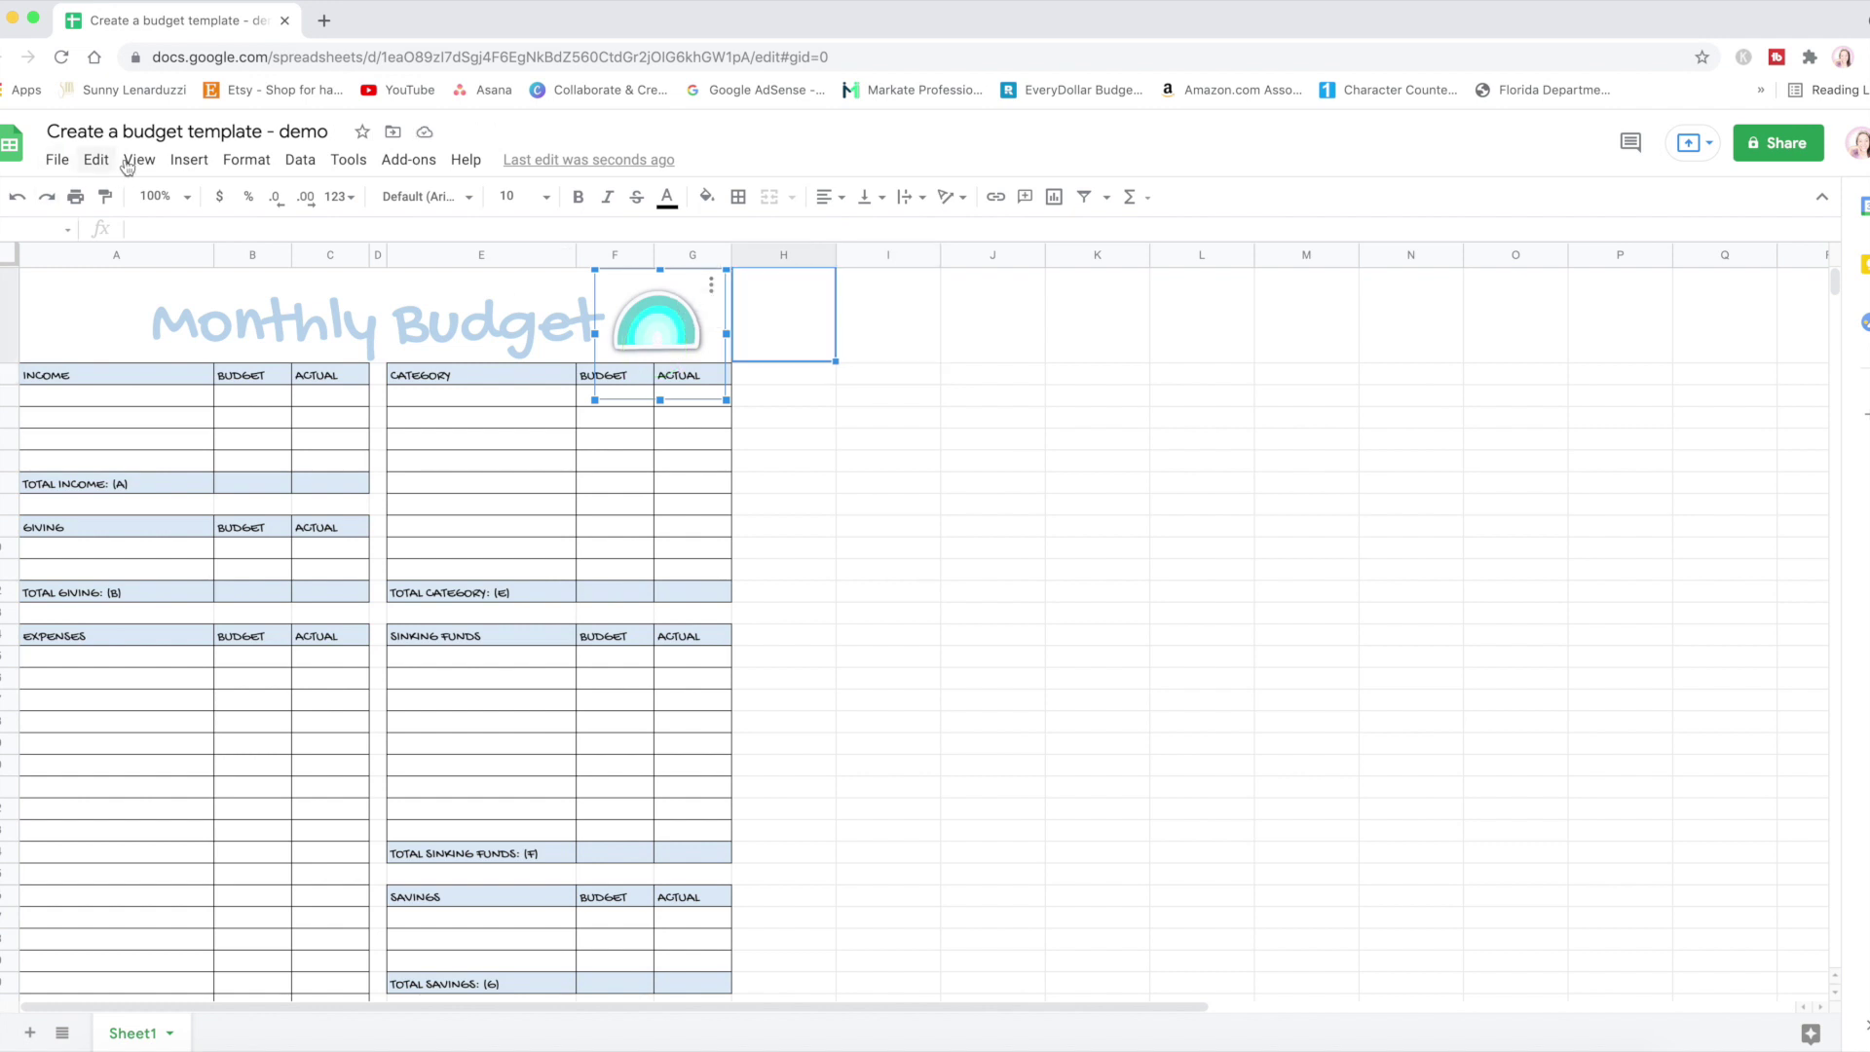
click(89, 162)
click(144, 322)
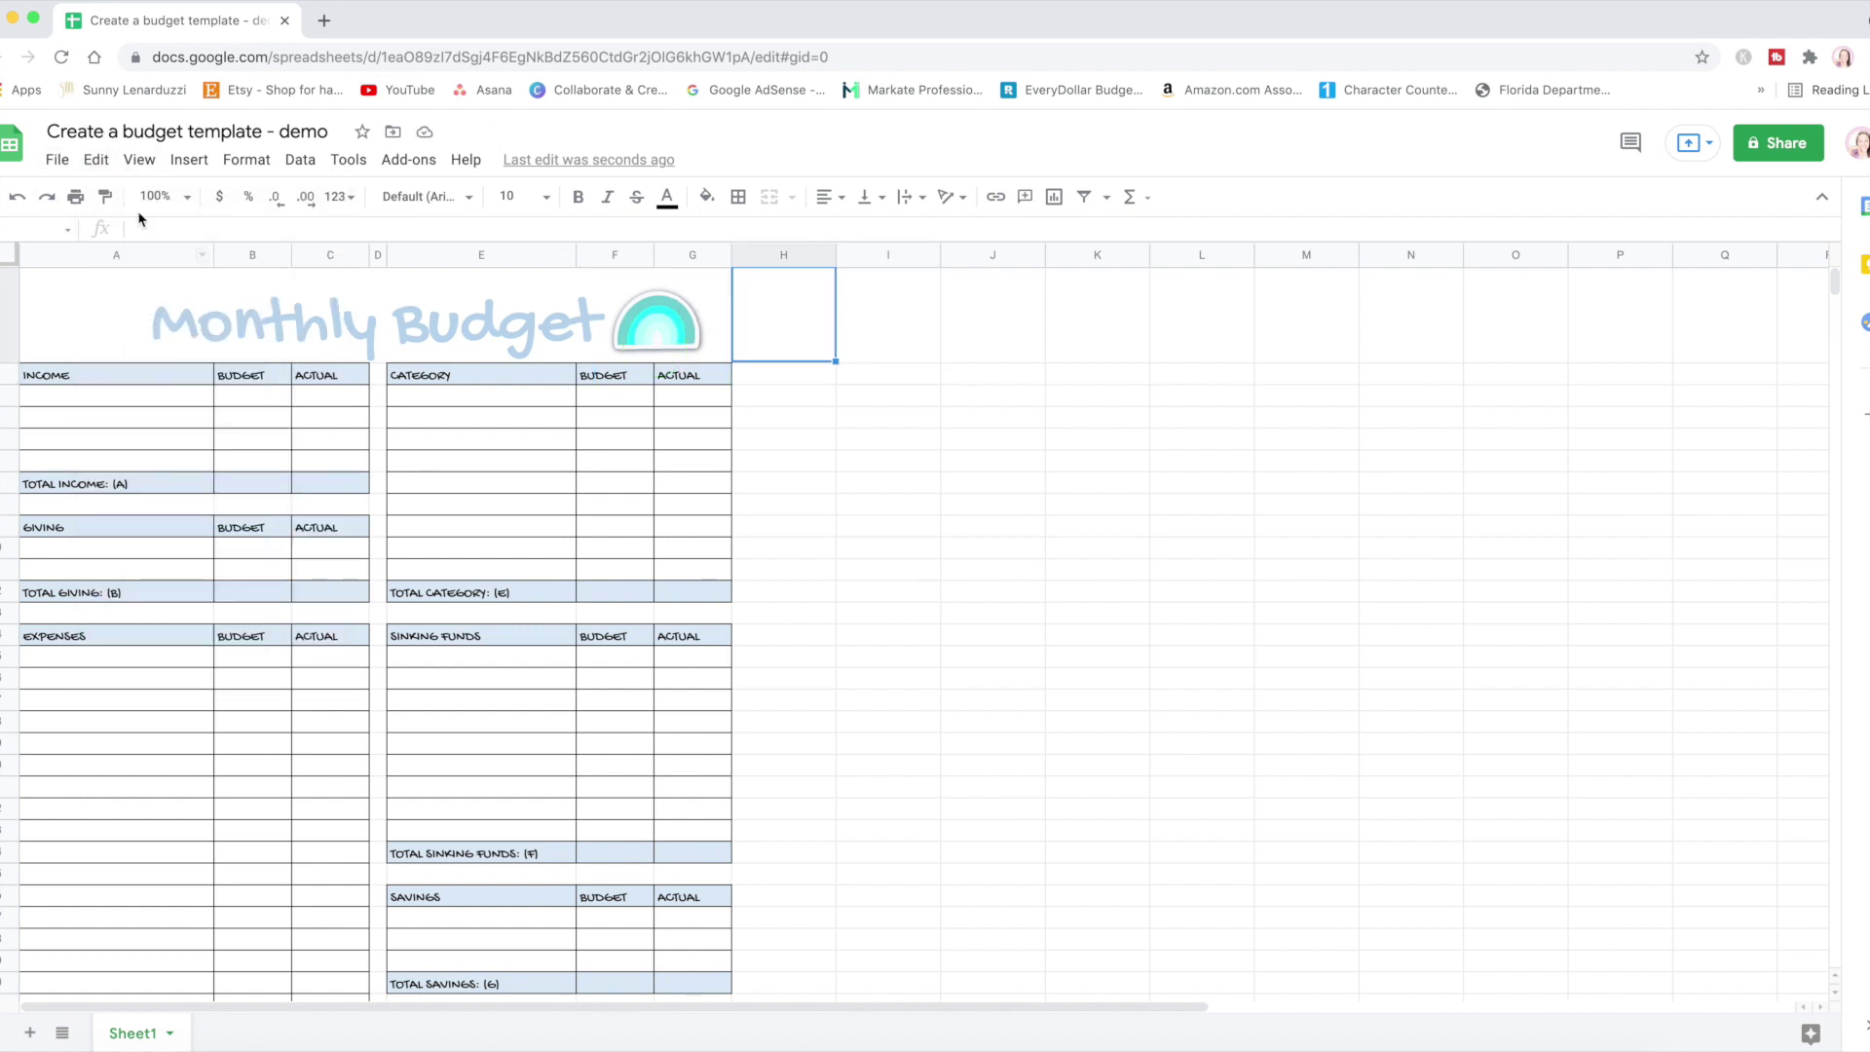
click(140, 159)
mouse_move(97, 158)
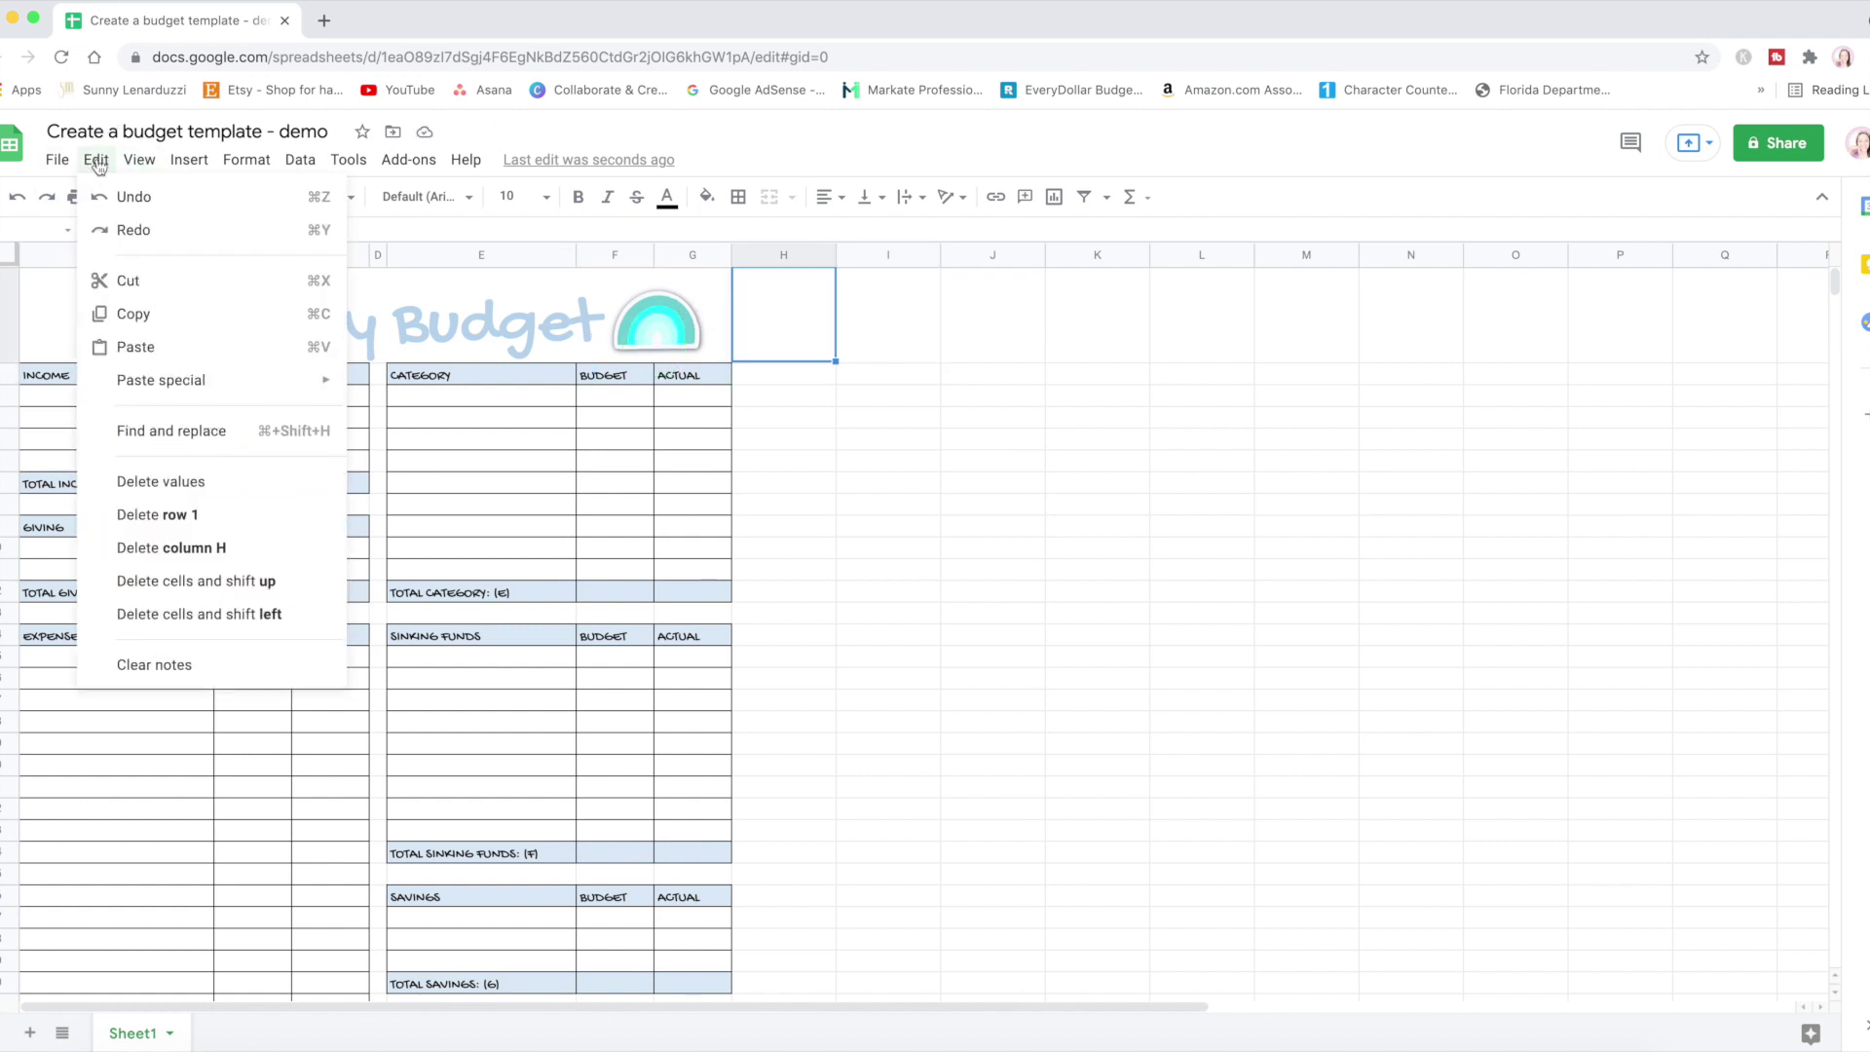
click(136, 347)
- Position the pasted rainbow copy to the left of the Monthly Budget title
drag(799, 314, 78, 314)
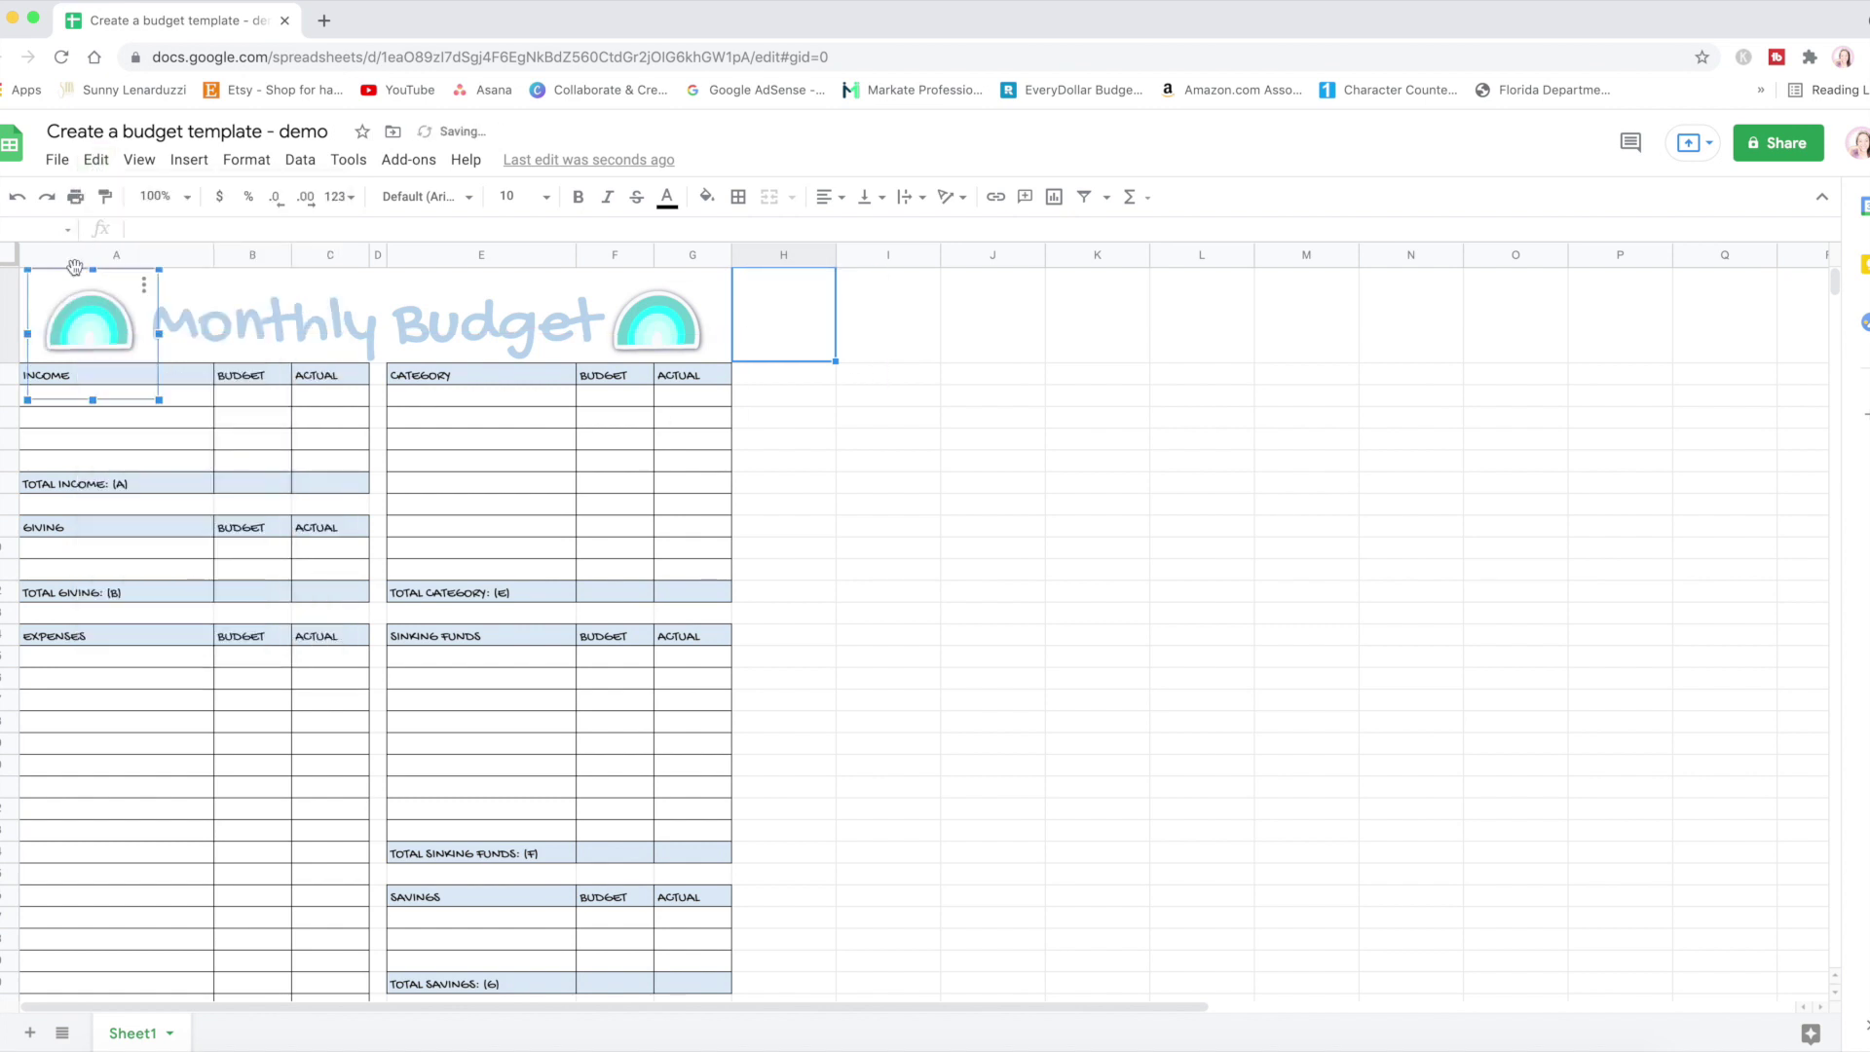
click(758, 437)
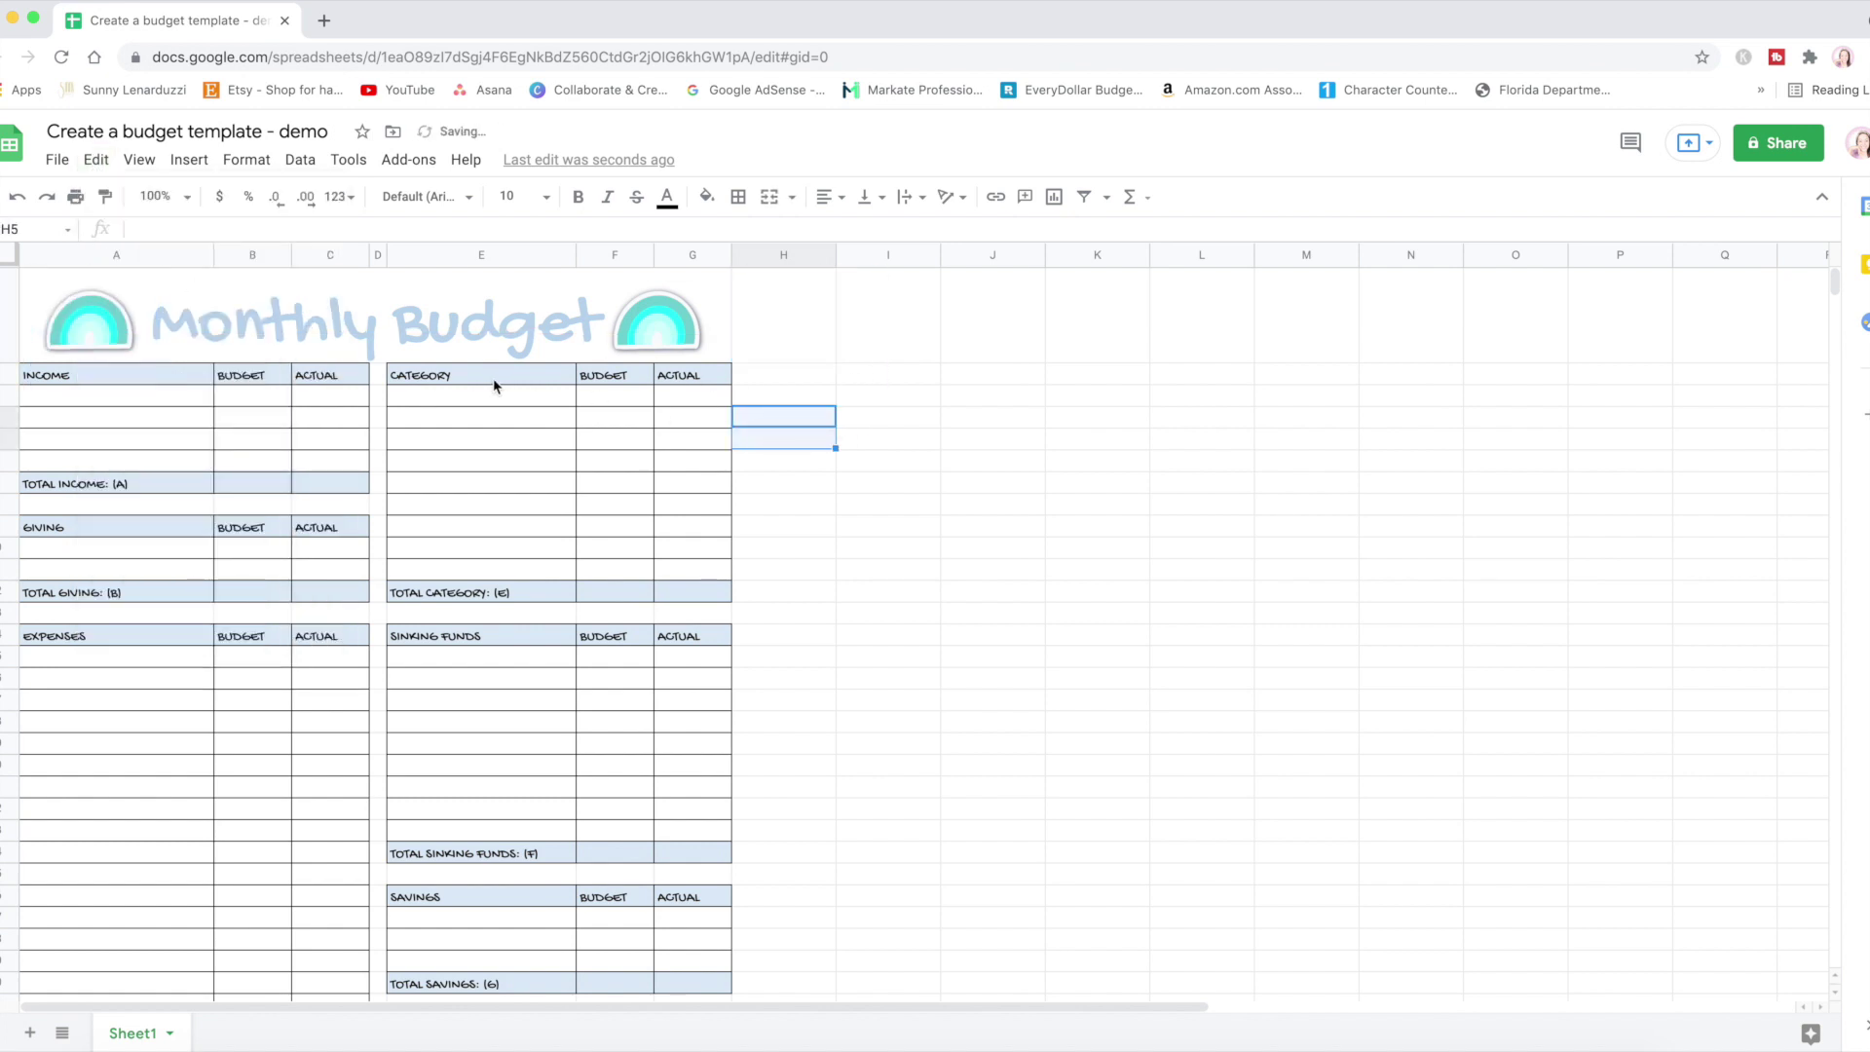
drag(117, 336, 111, 336)
click(890, 549)
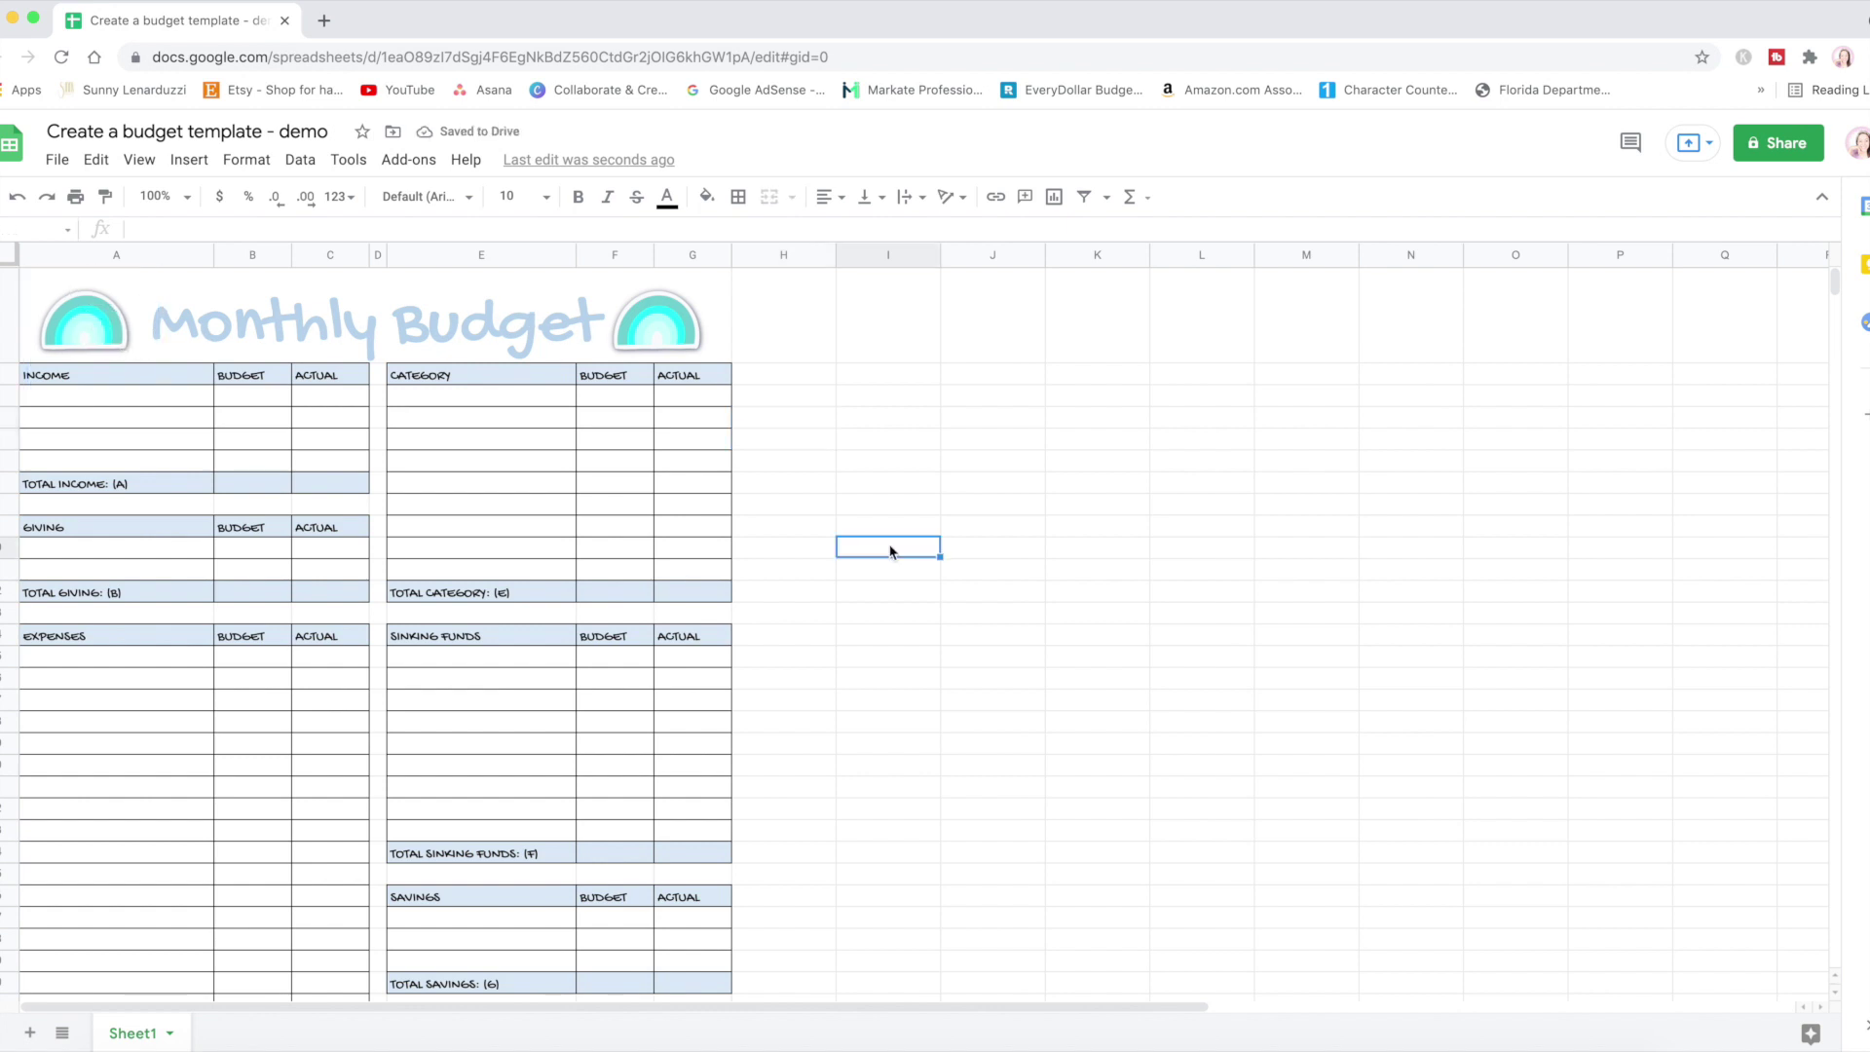
scroll(585, 410, down, 5)
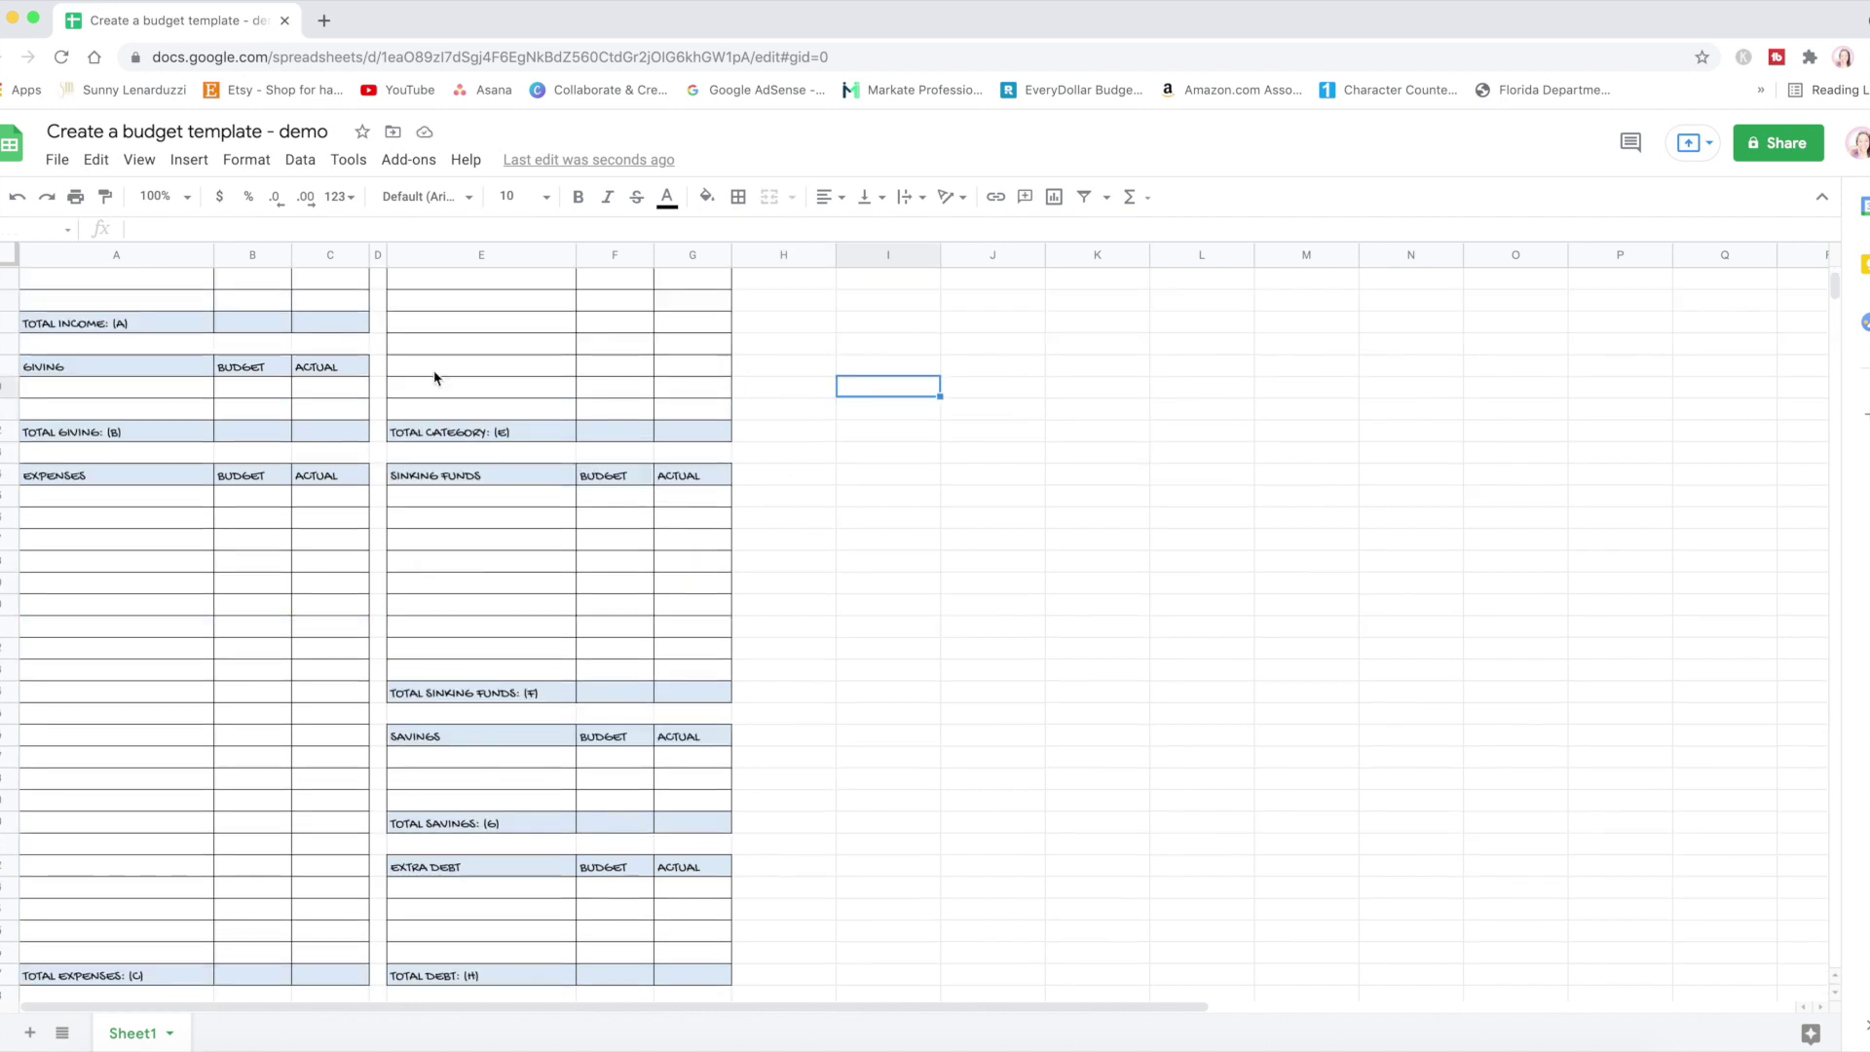
scroll(434, 367, up, 3)
click(58, 159)
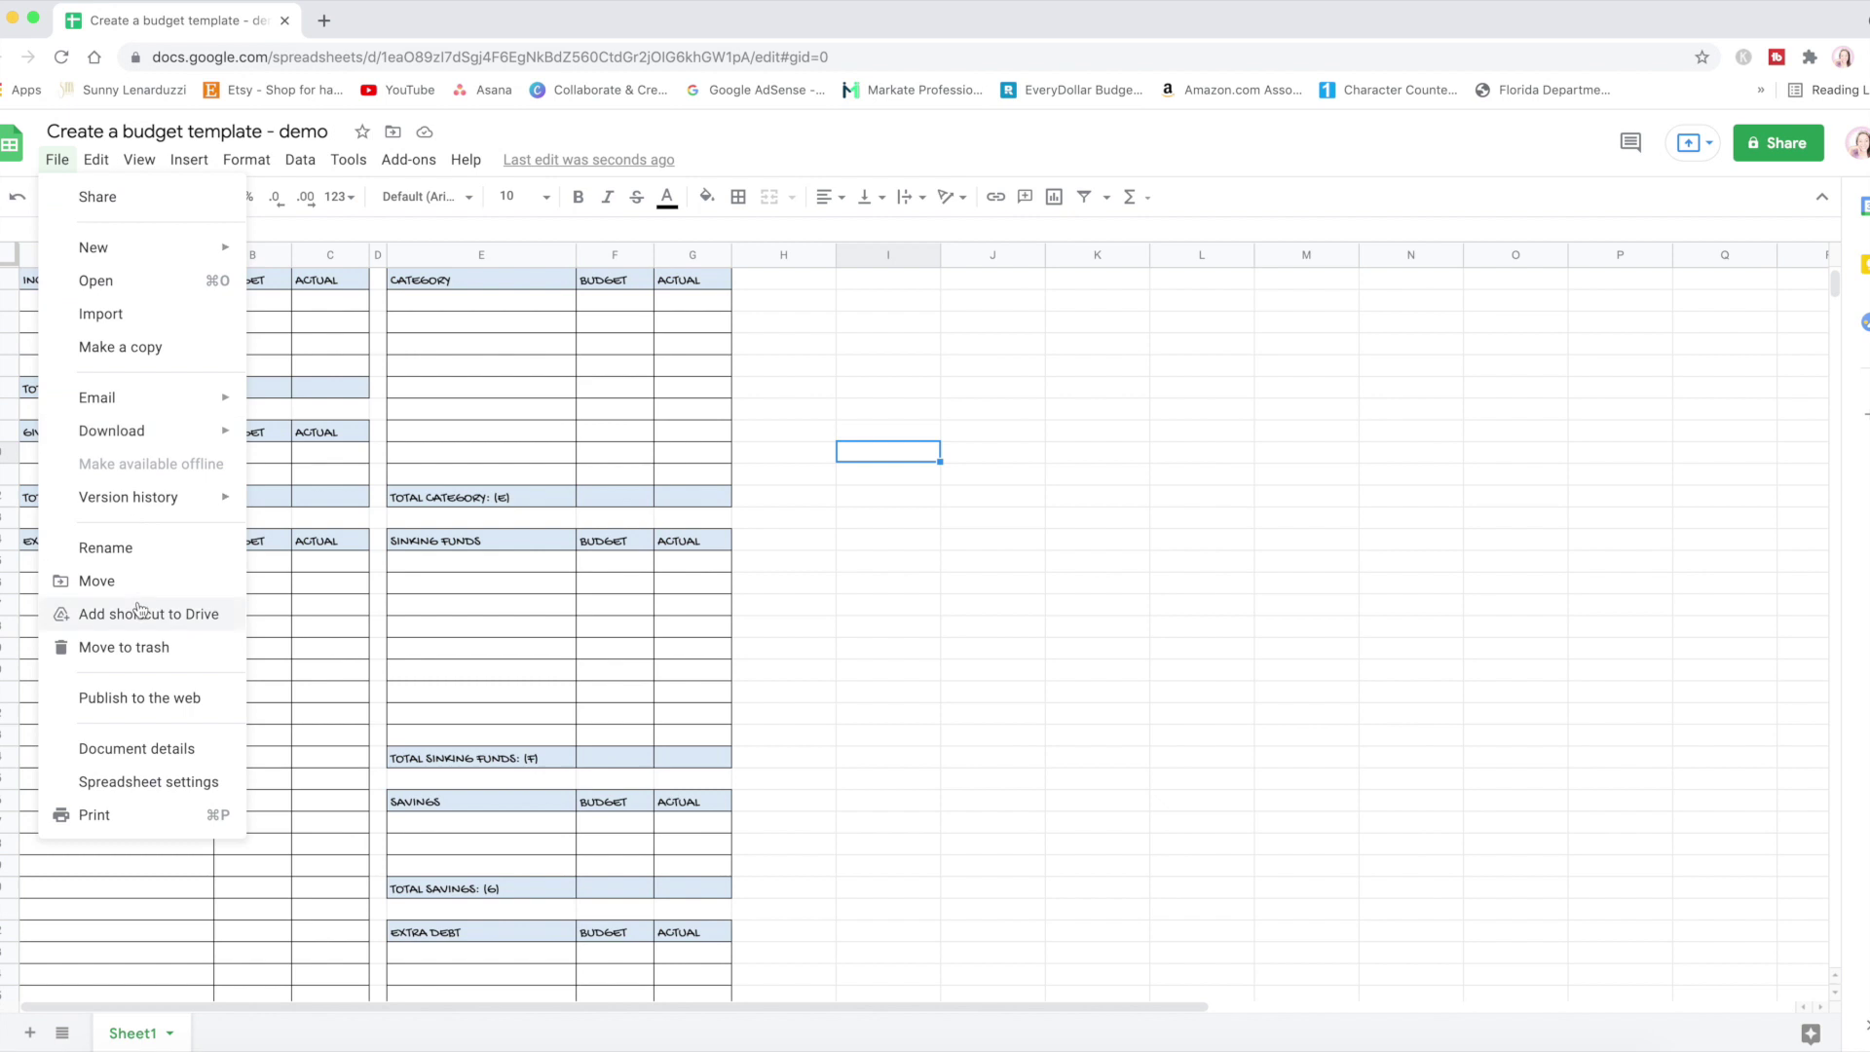
- Preview the budget in print settings on one Letter page and list the paper sizes
click(155, 826)
scroll(1304, 650, down, 3)
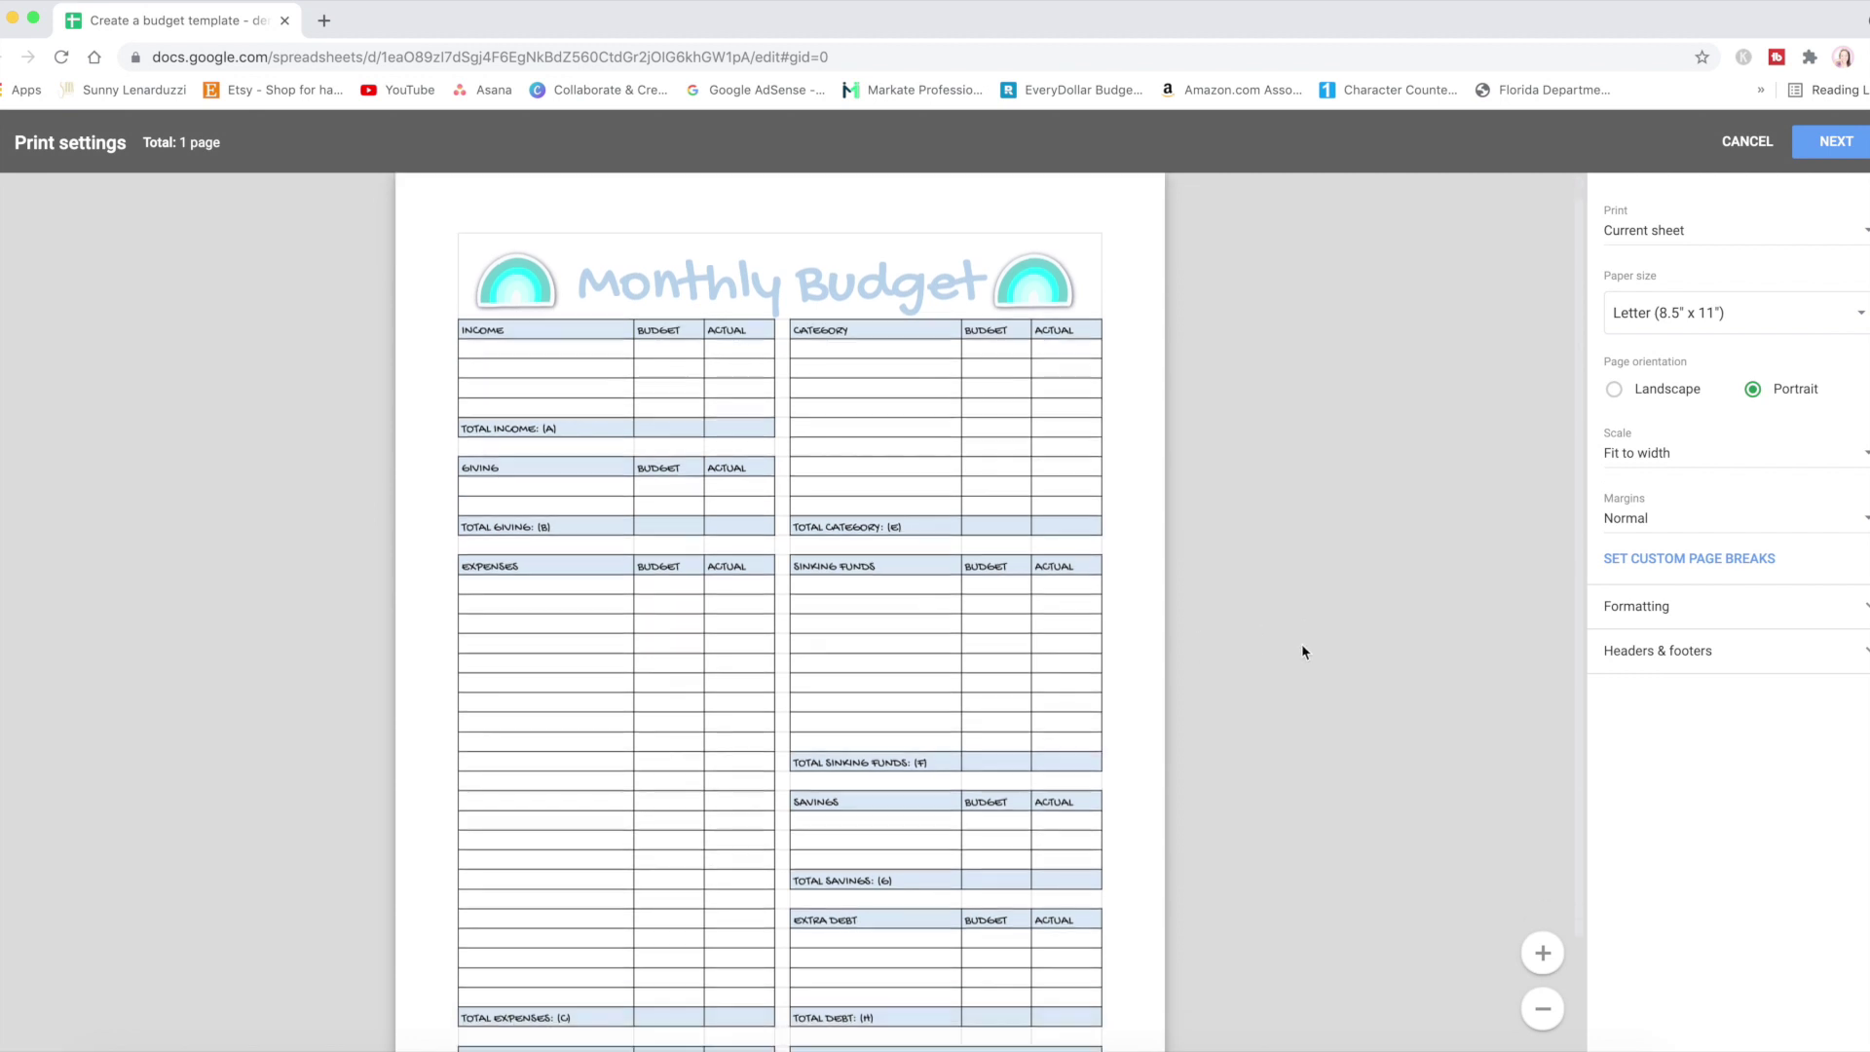
scroll(1304, 651, down, 2)
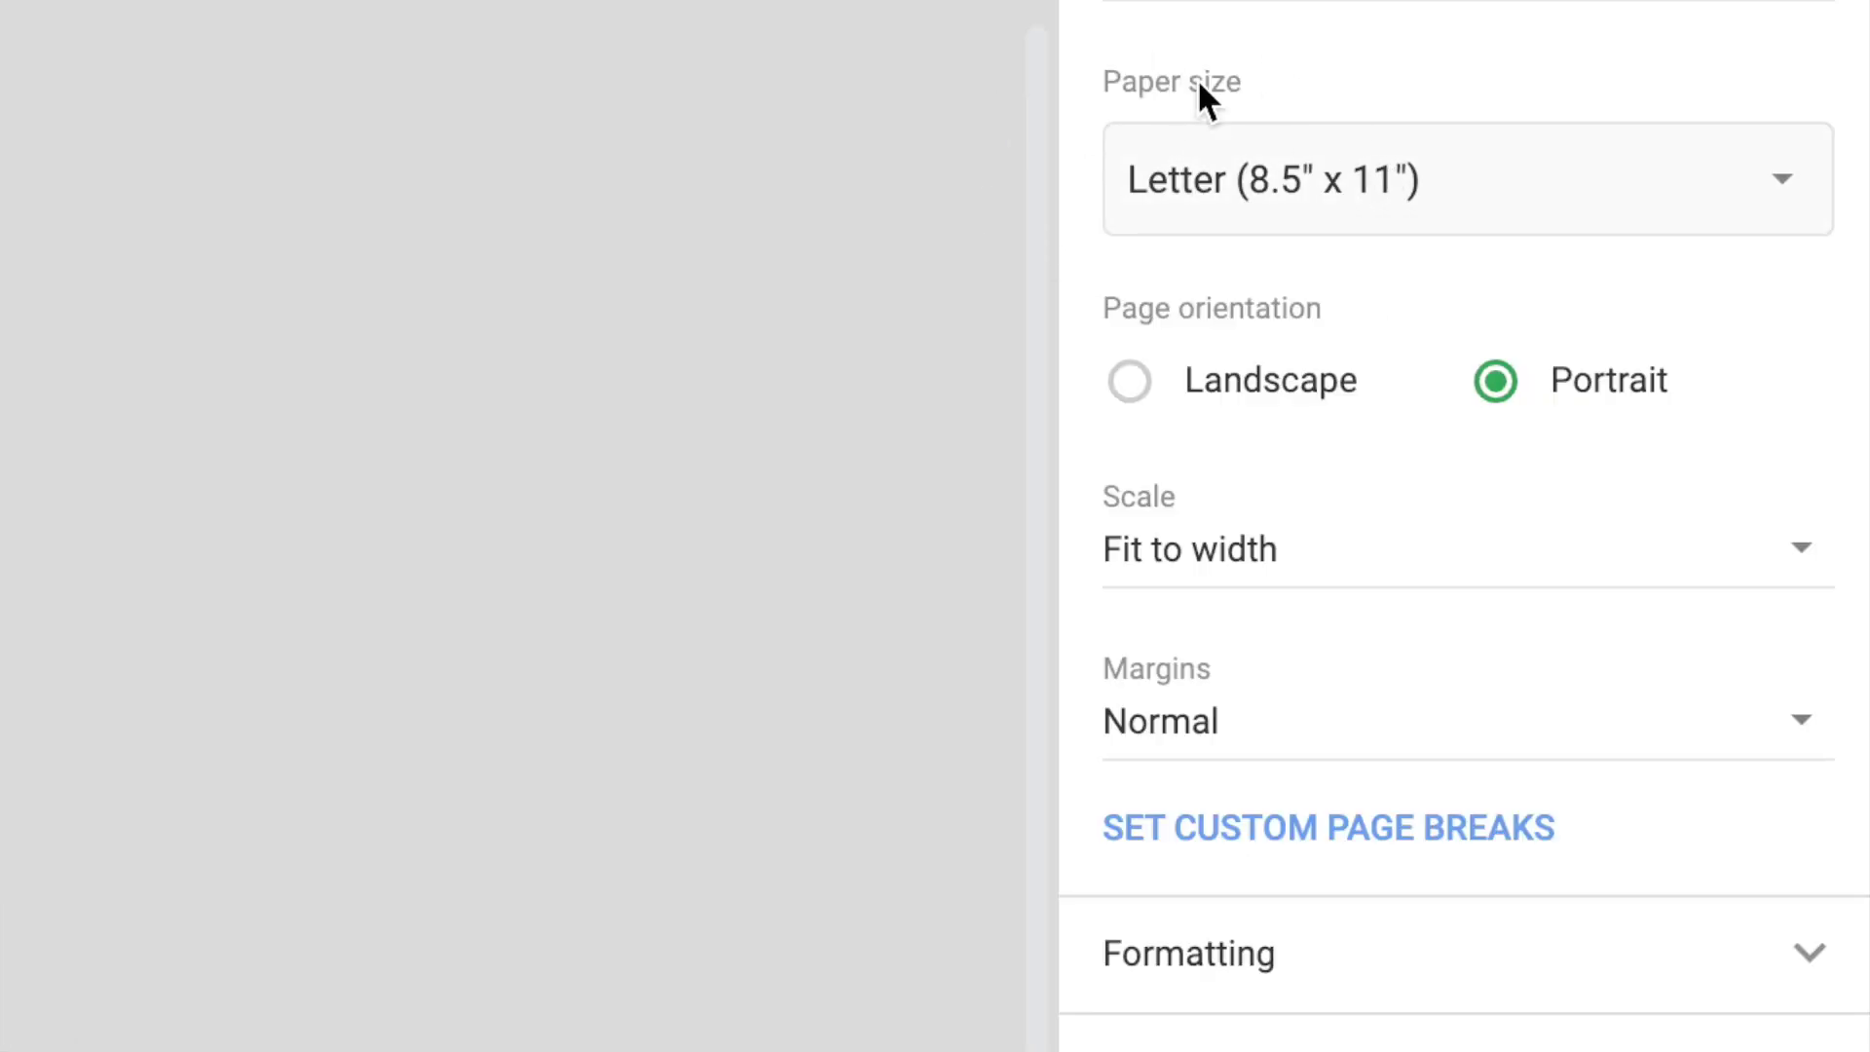
click(1778, 190)
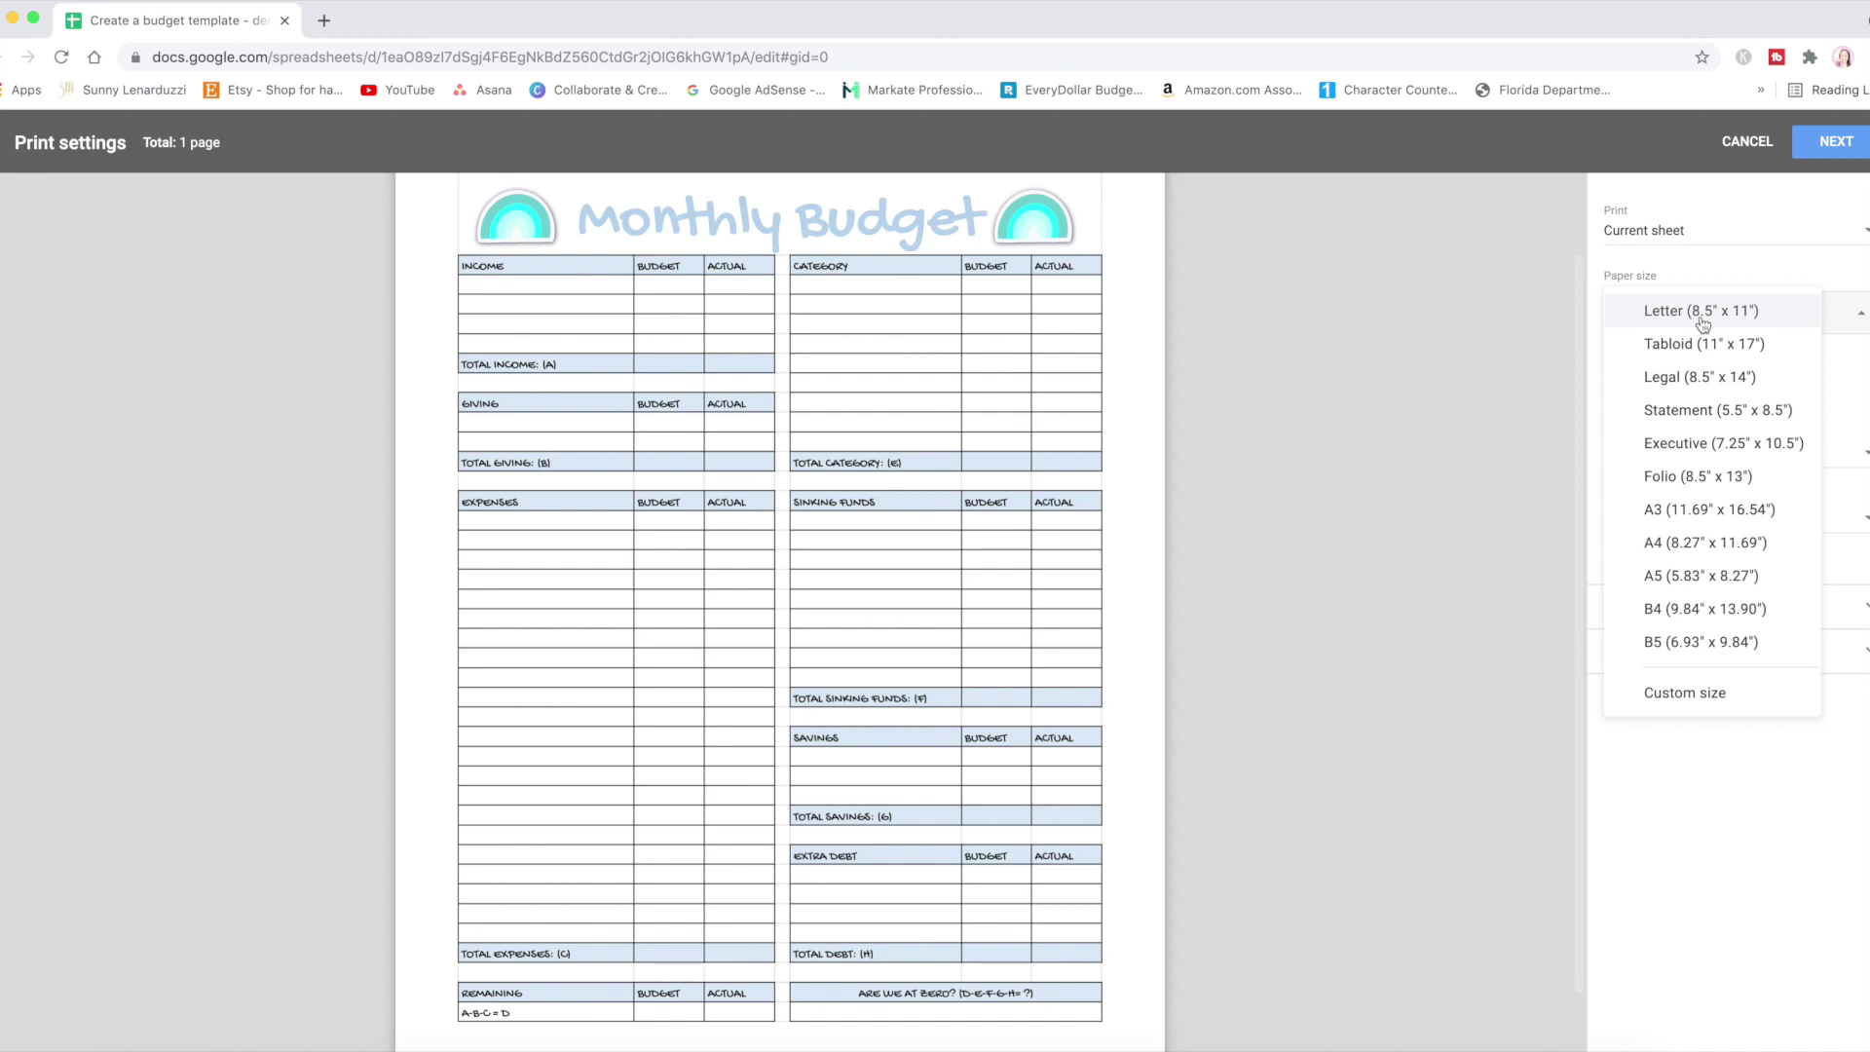
- Try Custom size and A5 (5.83" x 8.27") paper, then return the paper size to Letter (8.5" x 11")
click(1726, 700)
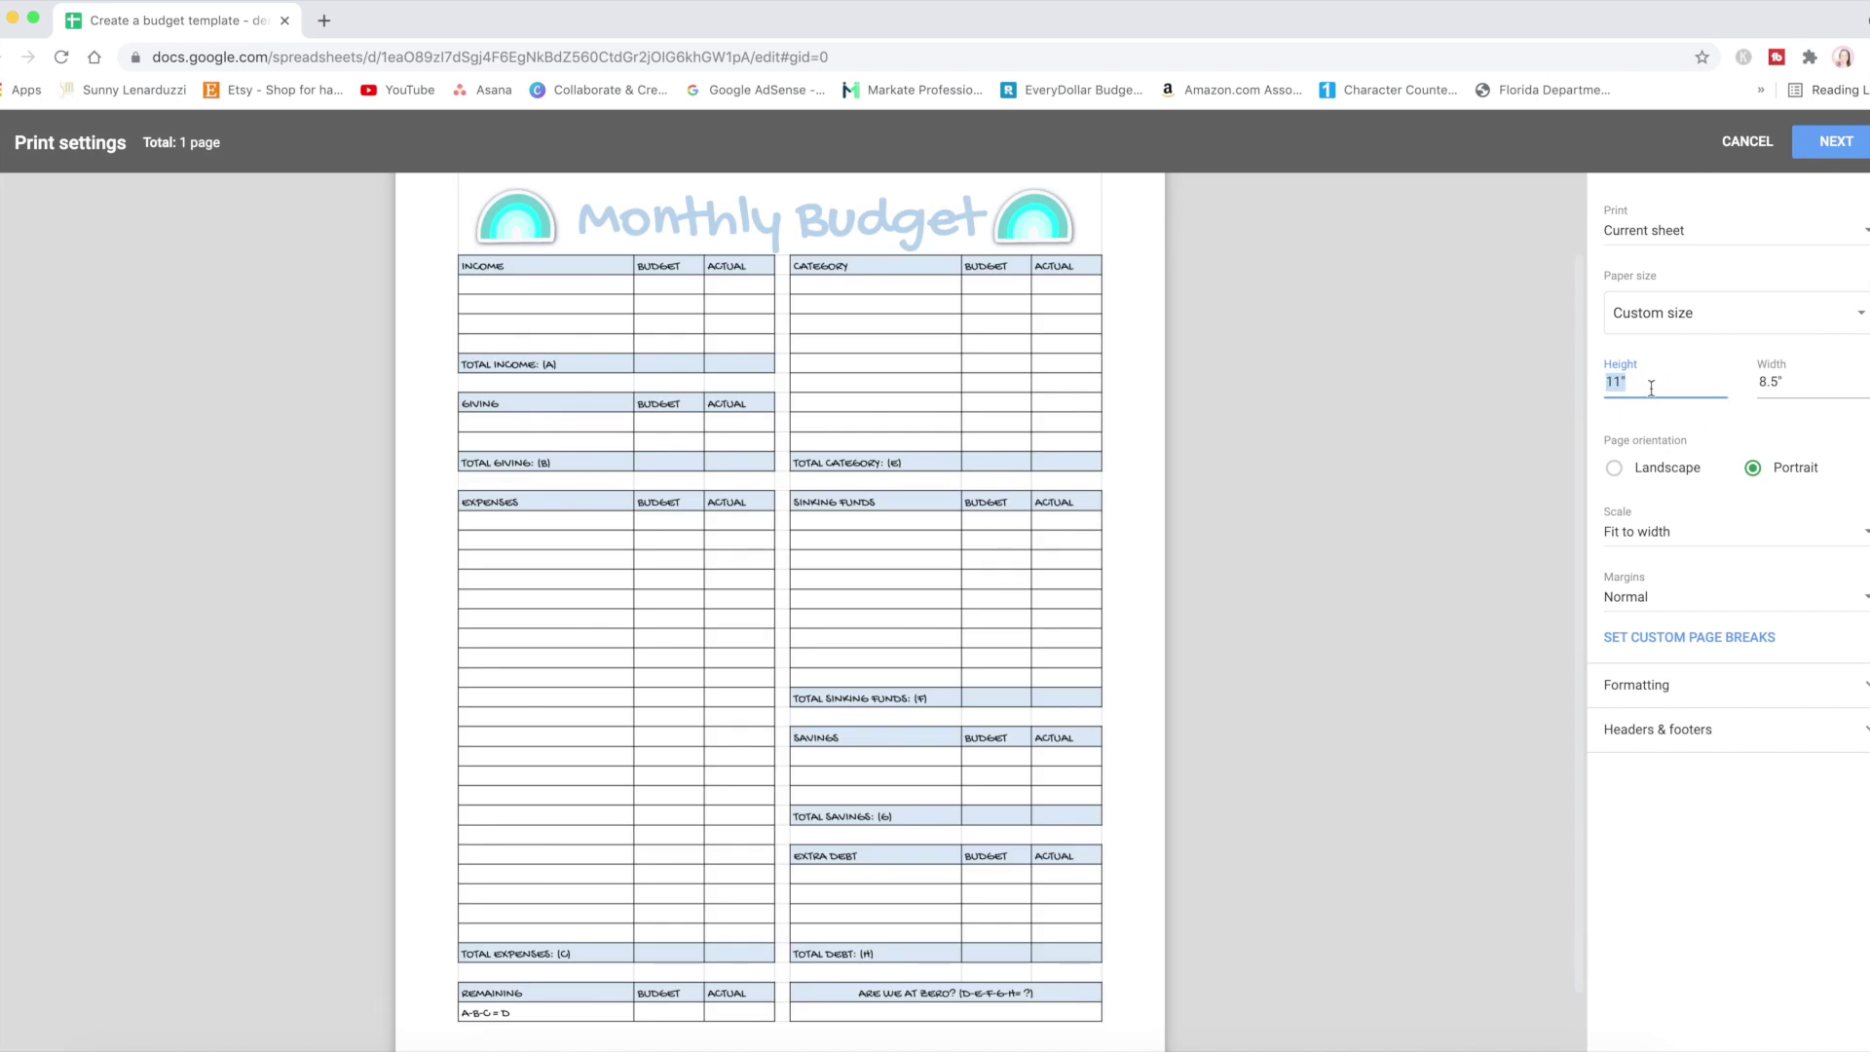
click(1754, 313)
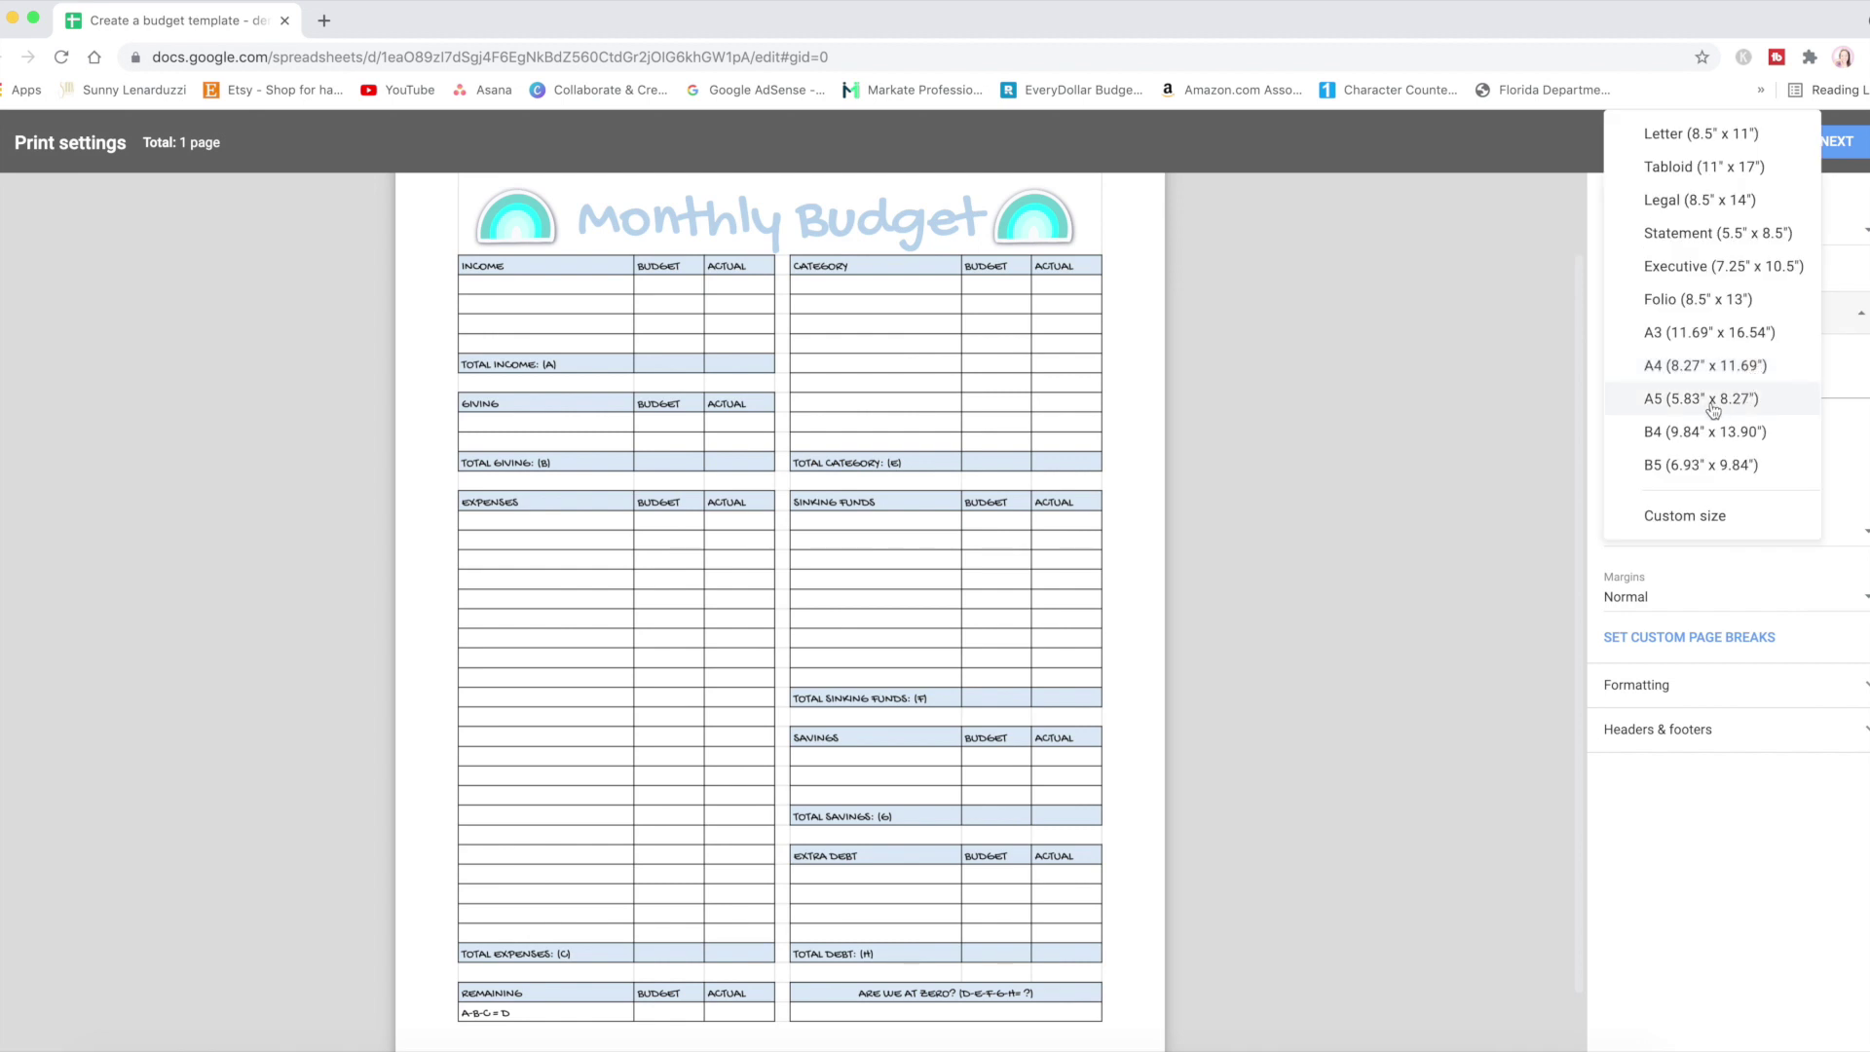
click(1741, 403)
scroll(938, 509, down, 3)
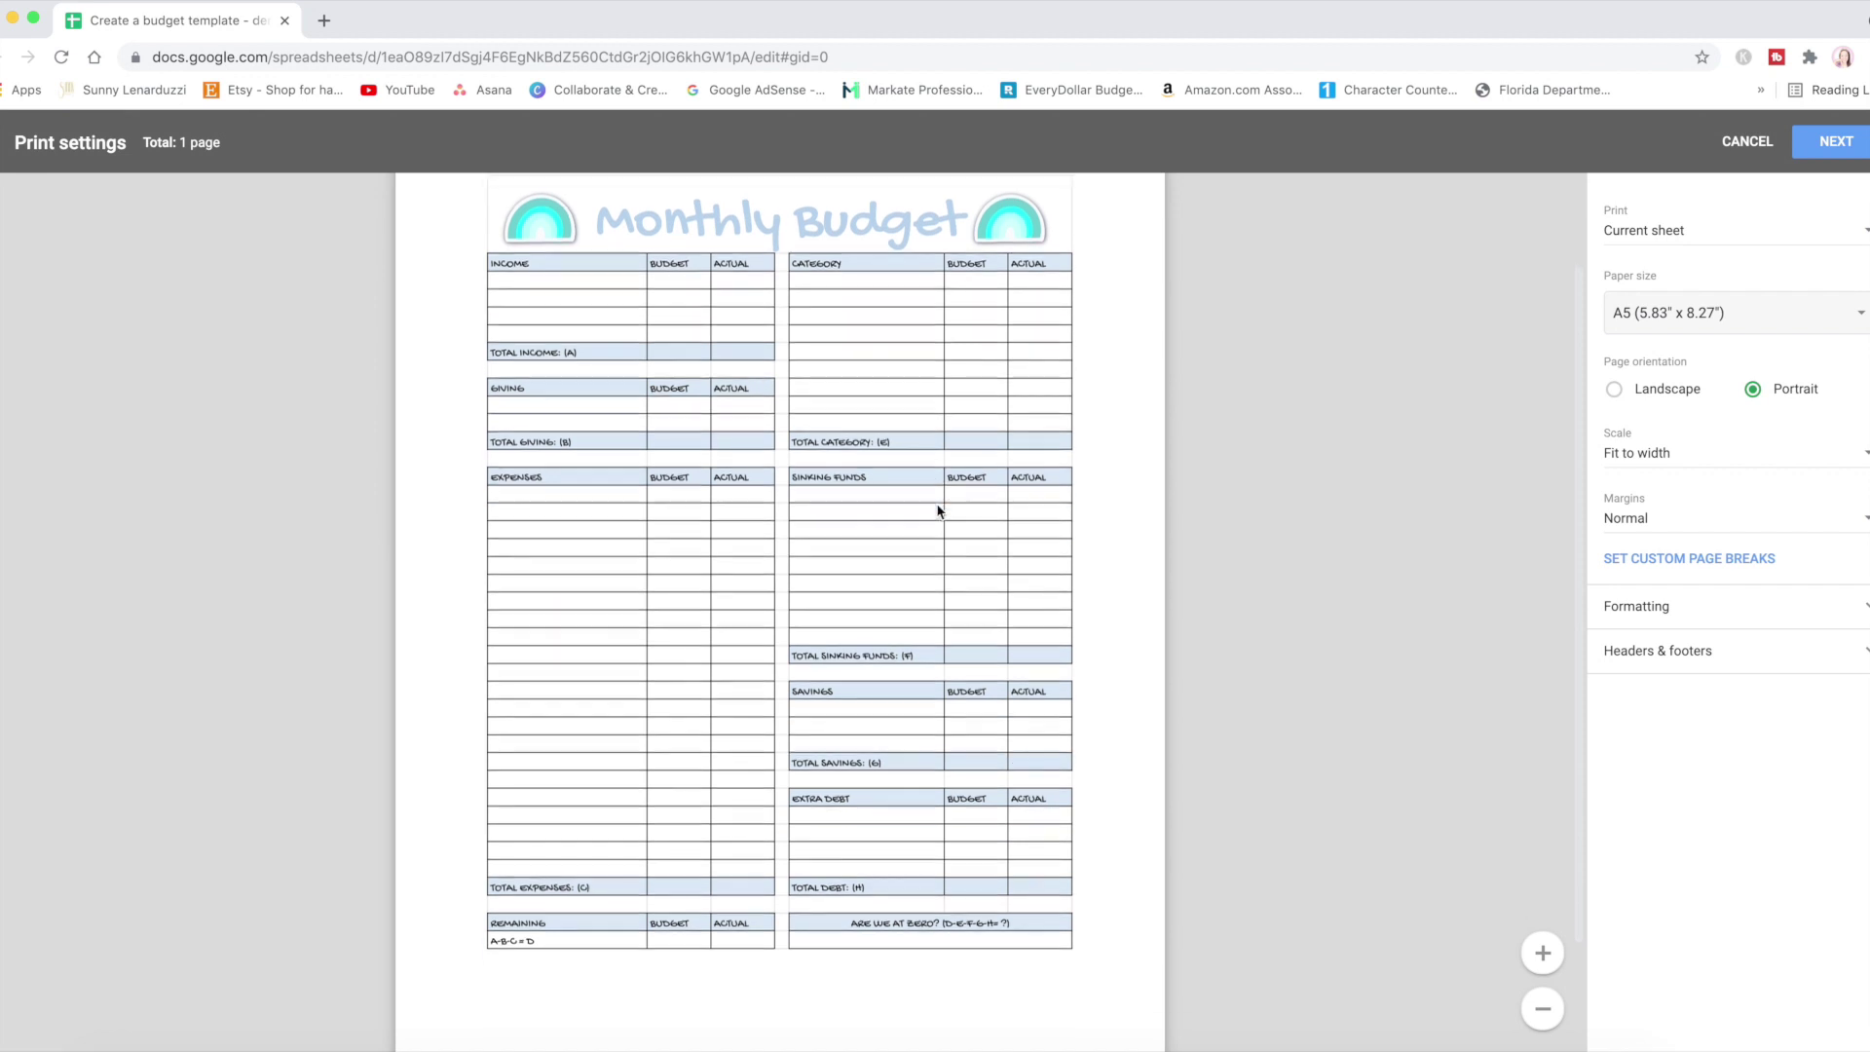
scroll(938, 509, up, 4)
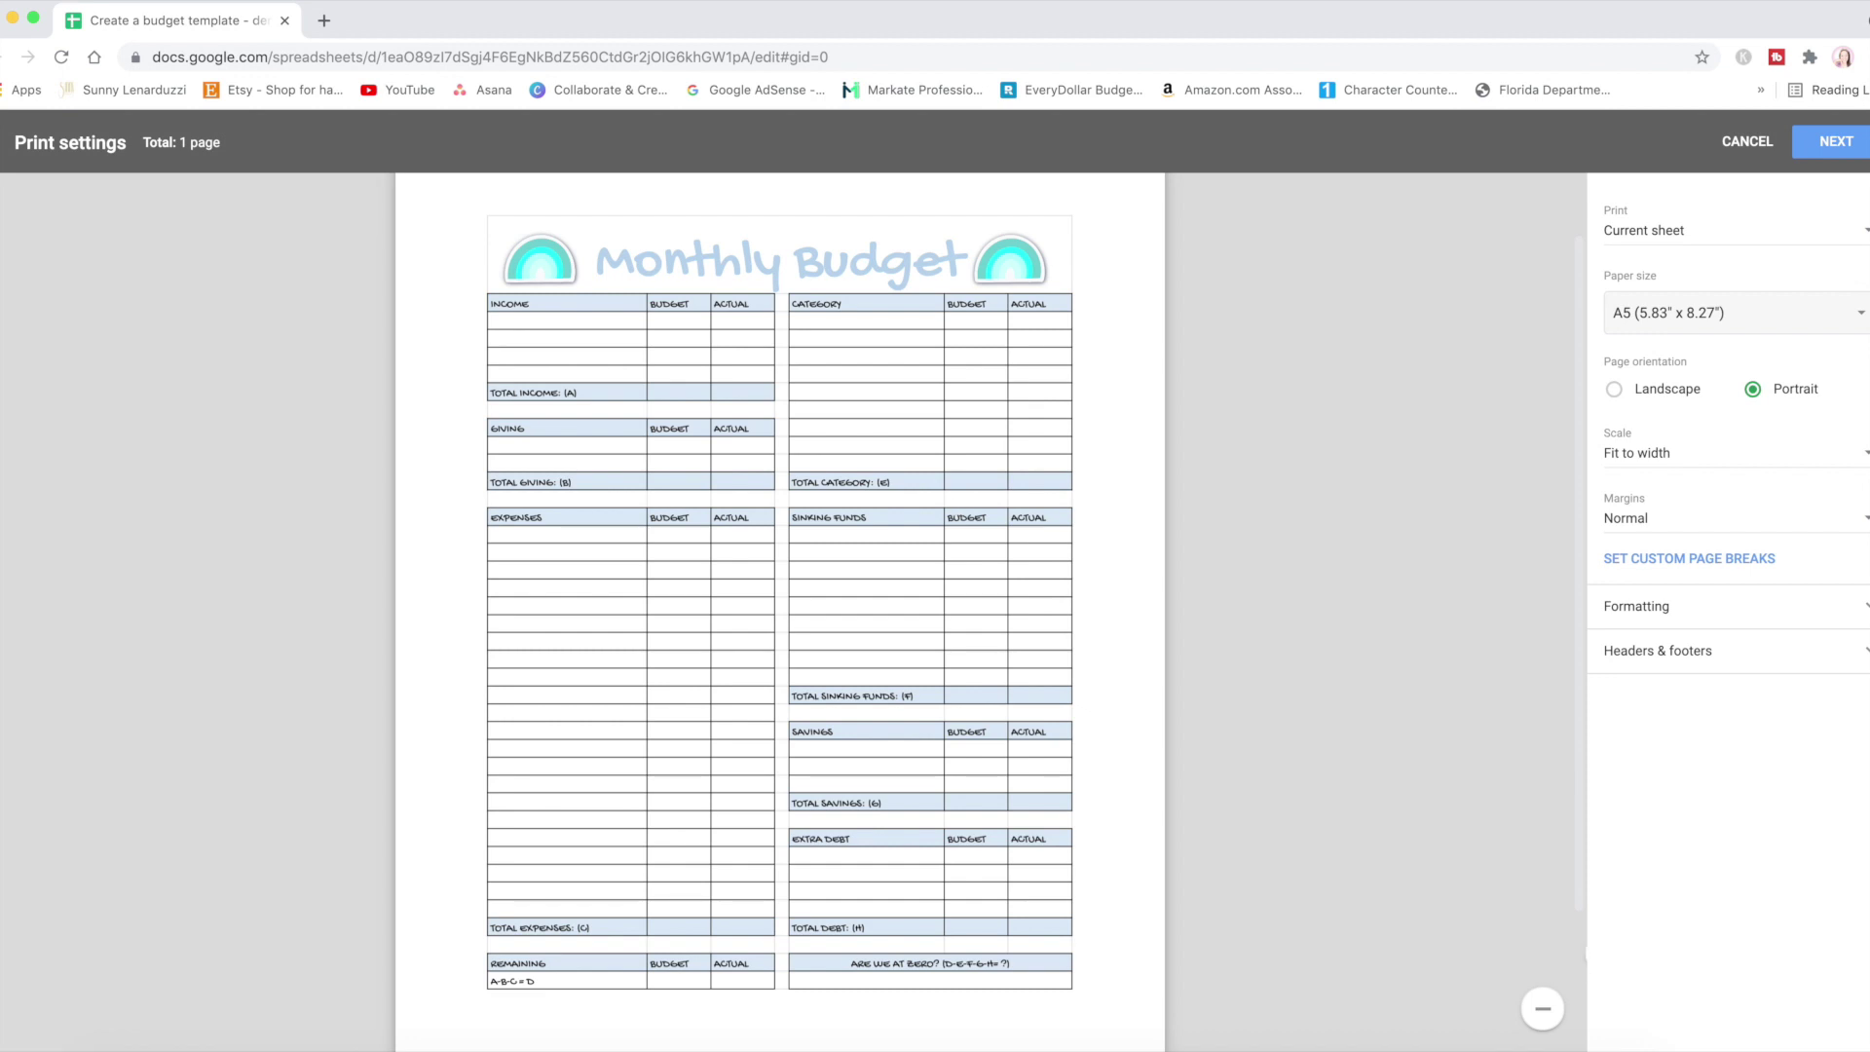
click(1862, 317)
click(1792, 138)
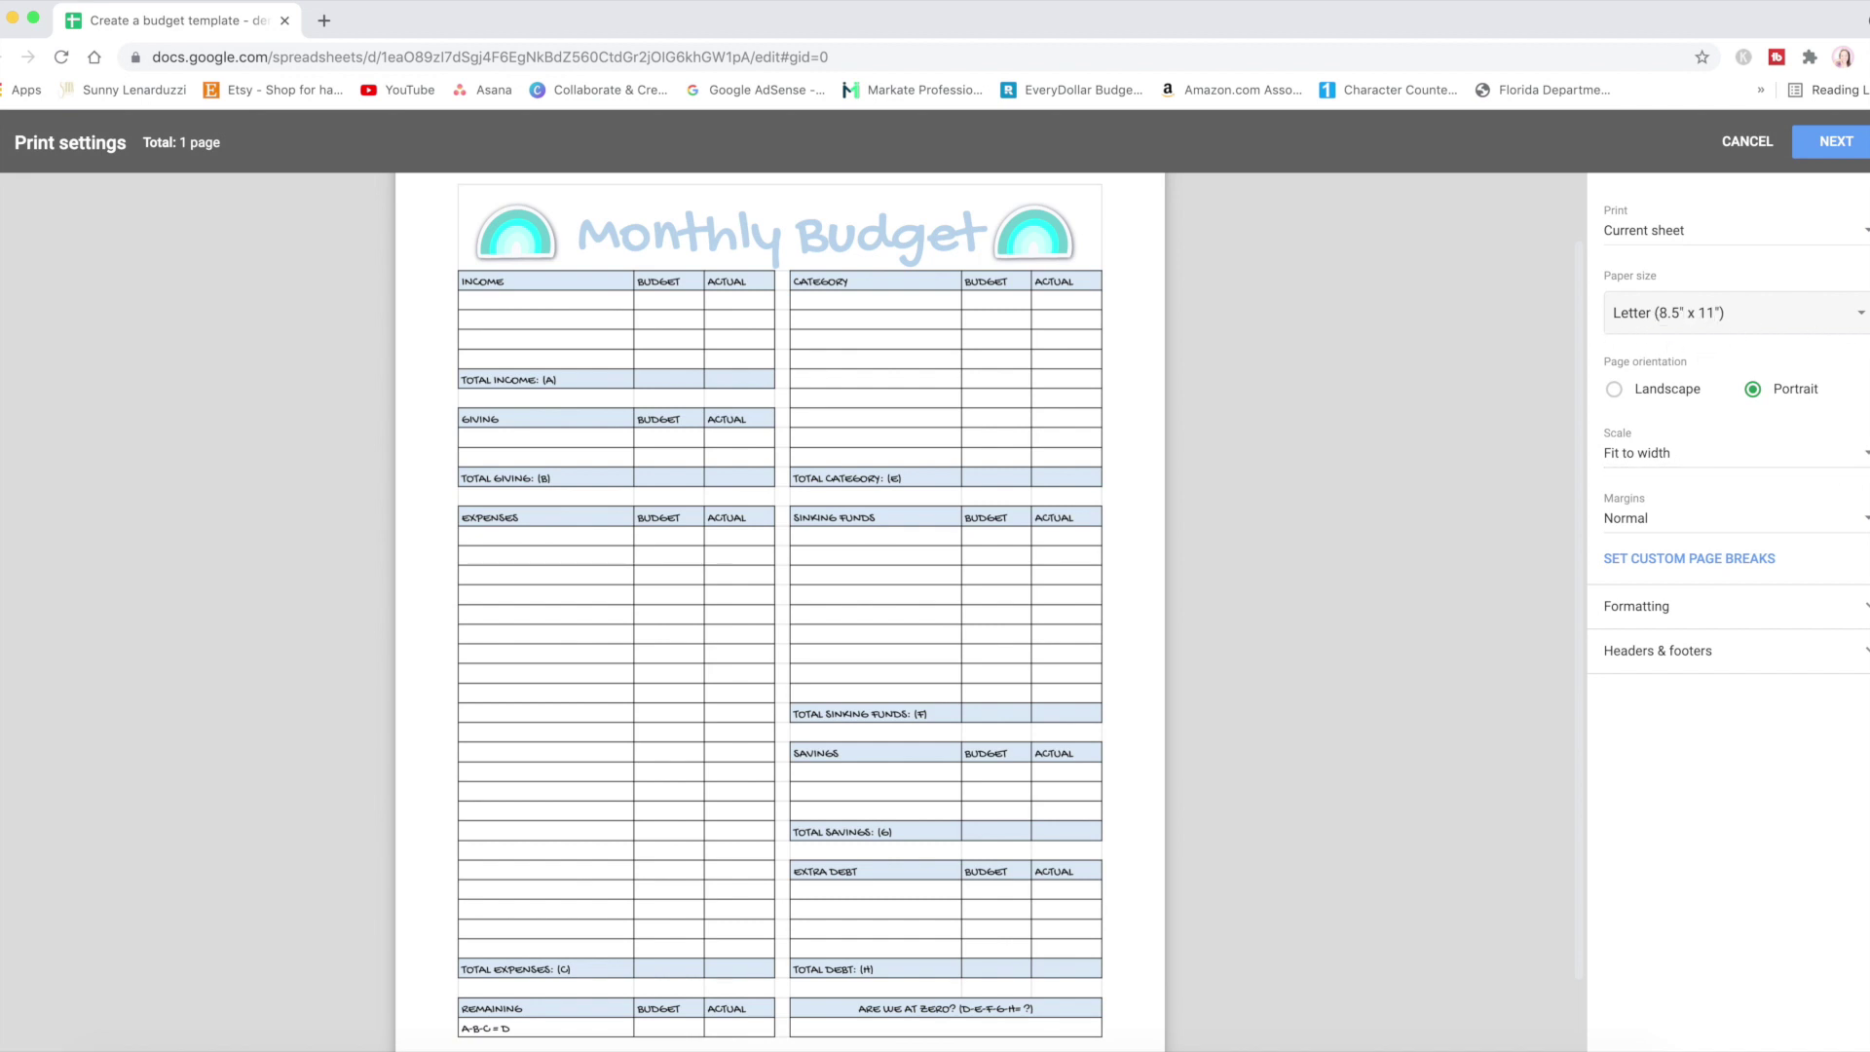
- Review the margin and scale options, keep Normal margins and Fit to width, and cancel printing
click(1862, 529)
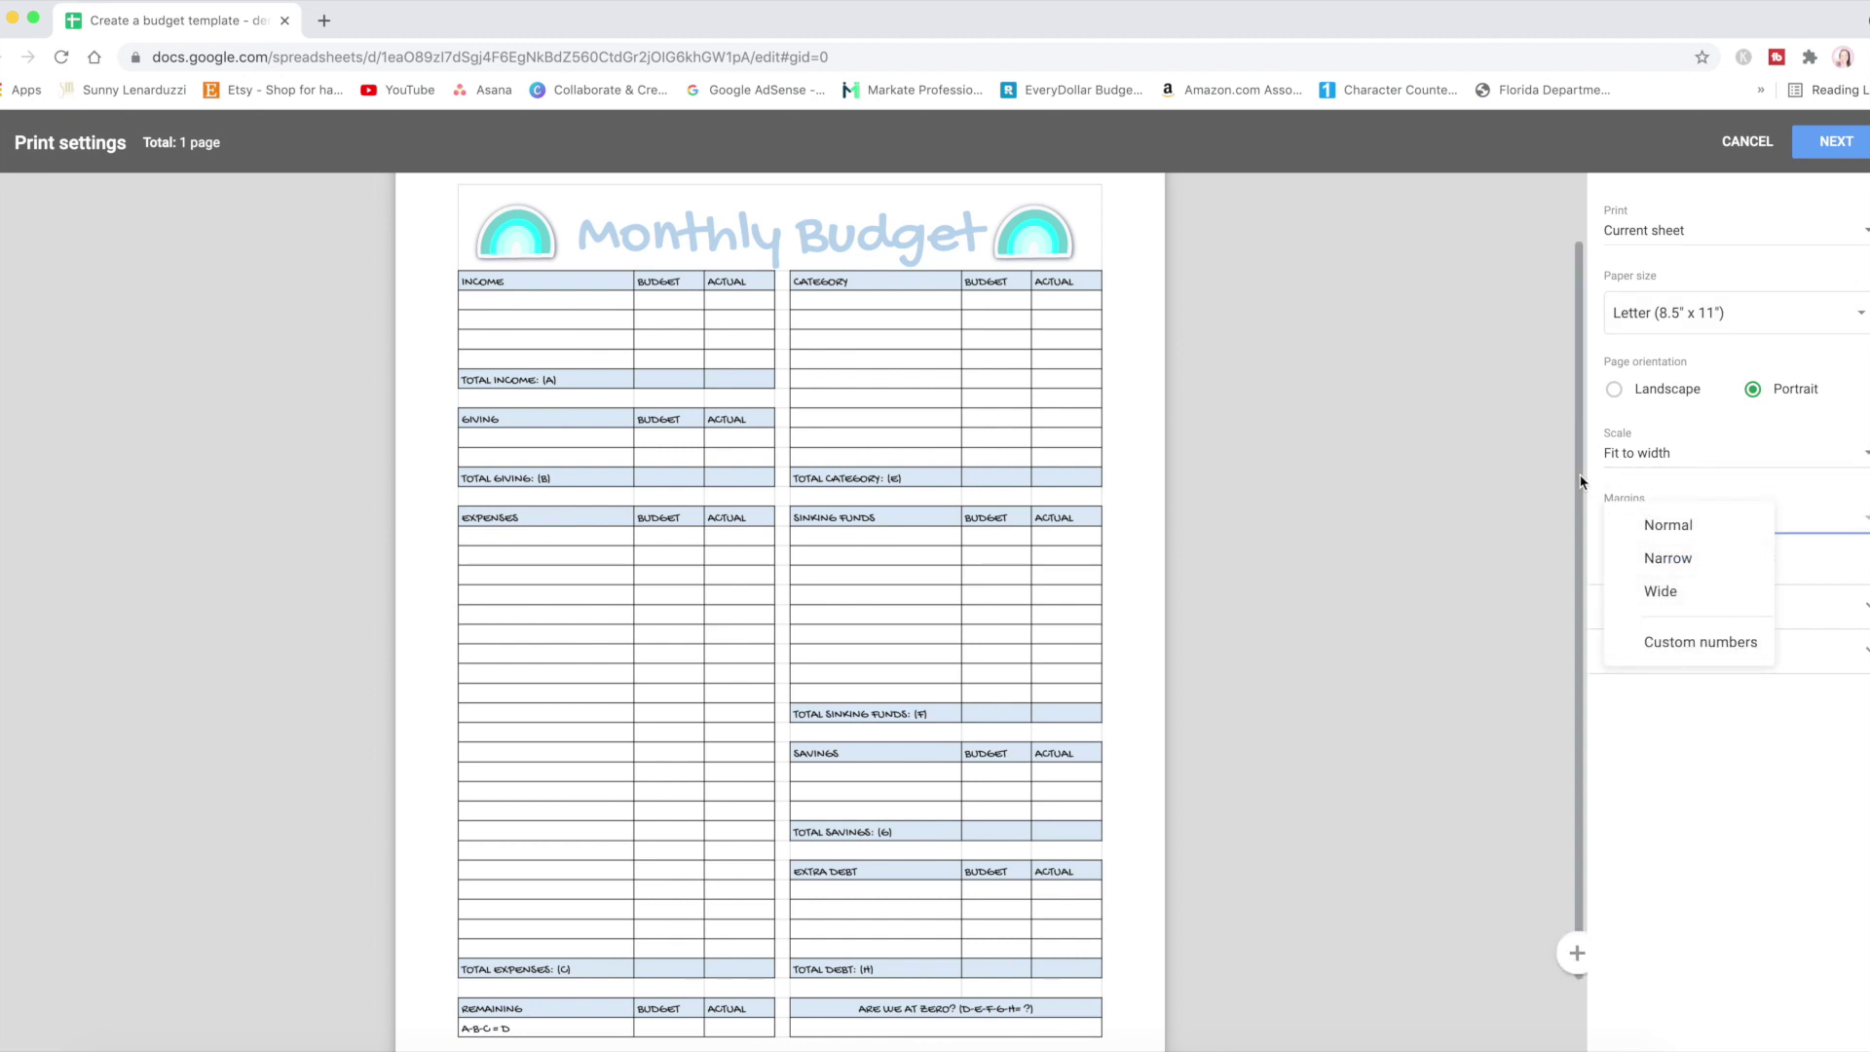
click(1745, 466)
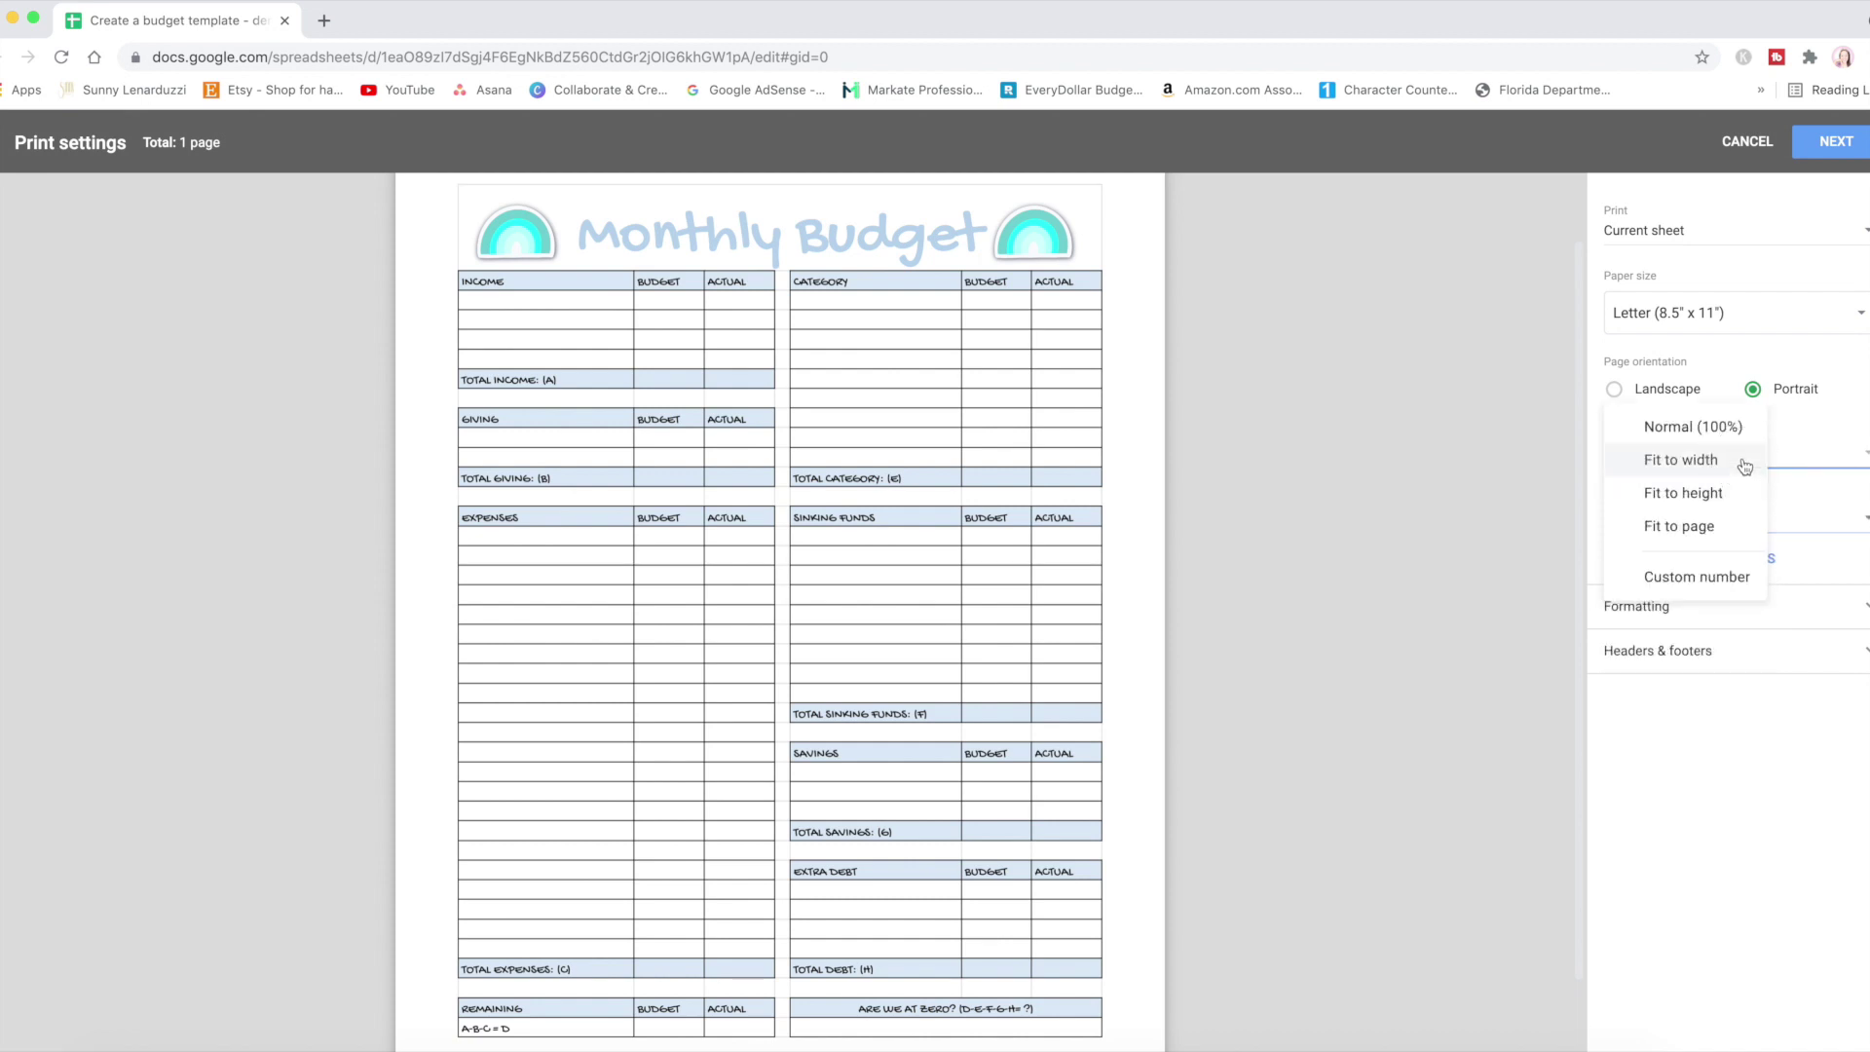
click(1841, 492)
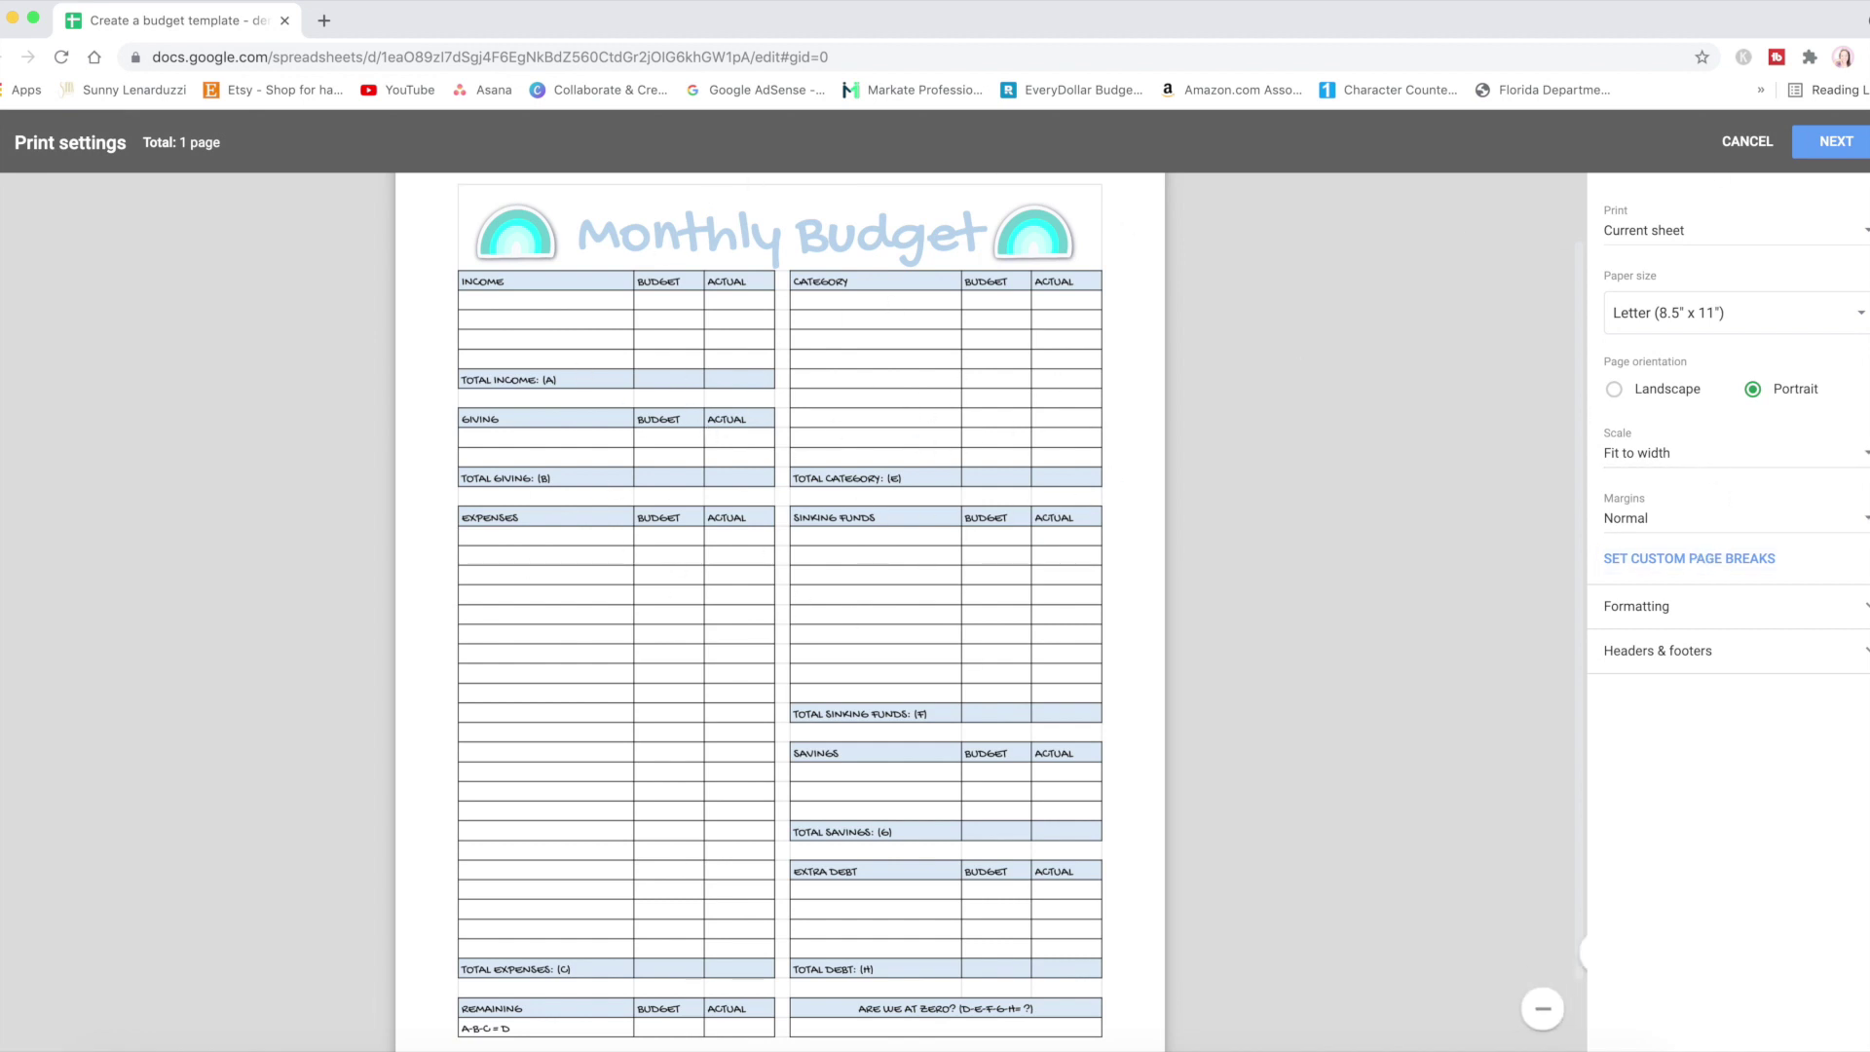
click(1748, 141)
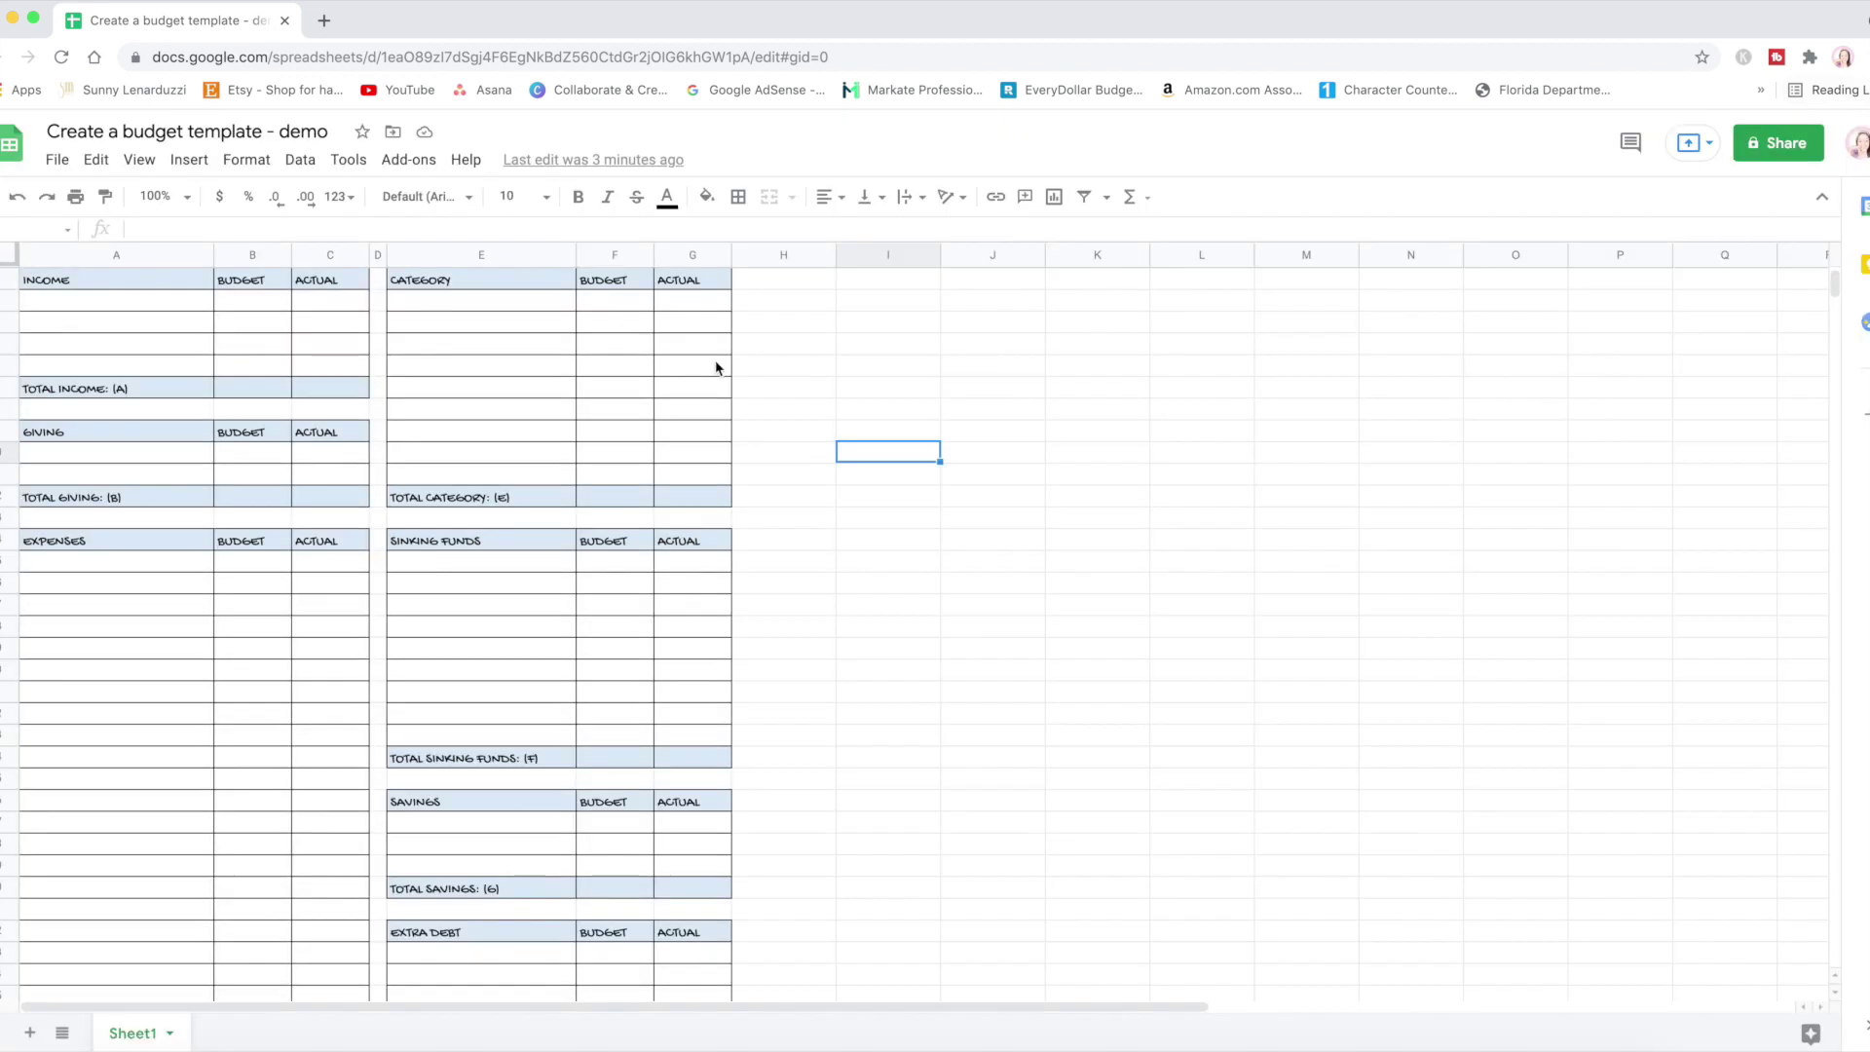
- Shade Income rows A4:C4 and A6:C6 and Giving row A11:C11 light grey
click(96, 322)
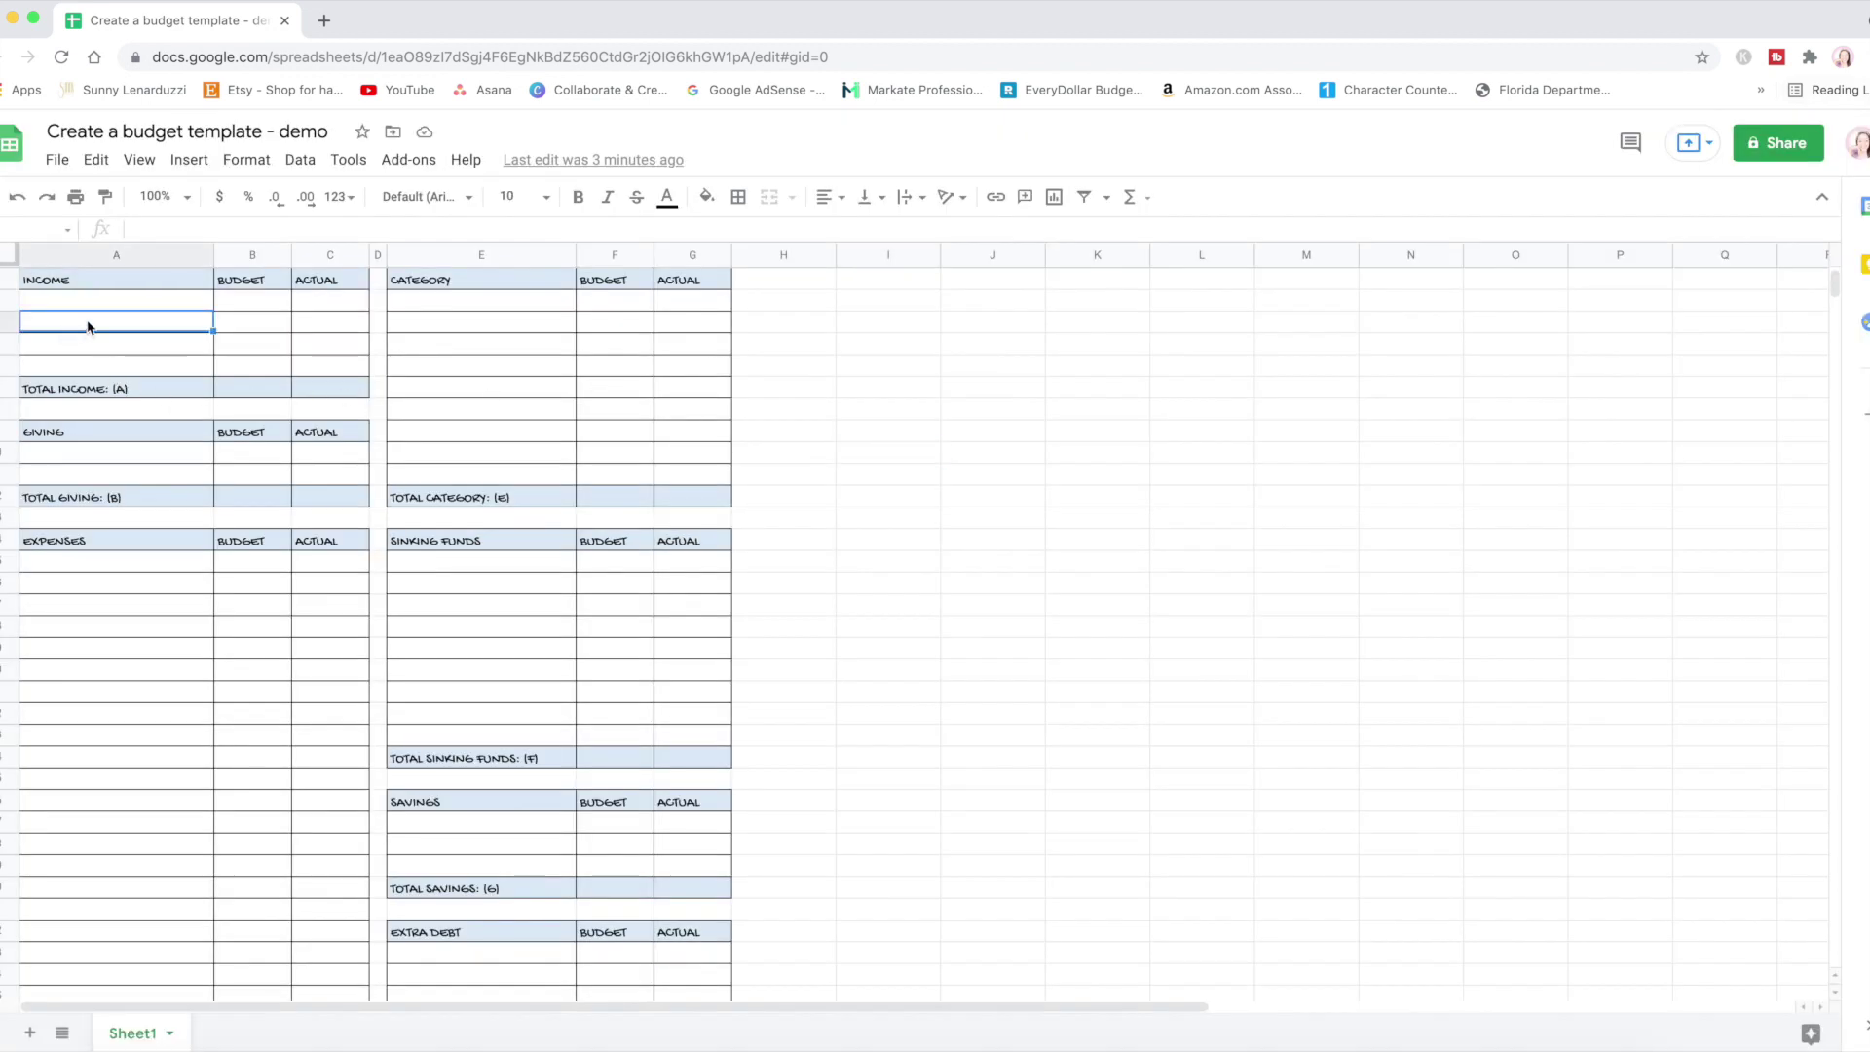
drag(117, 334, 341, 329)
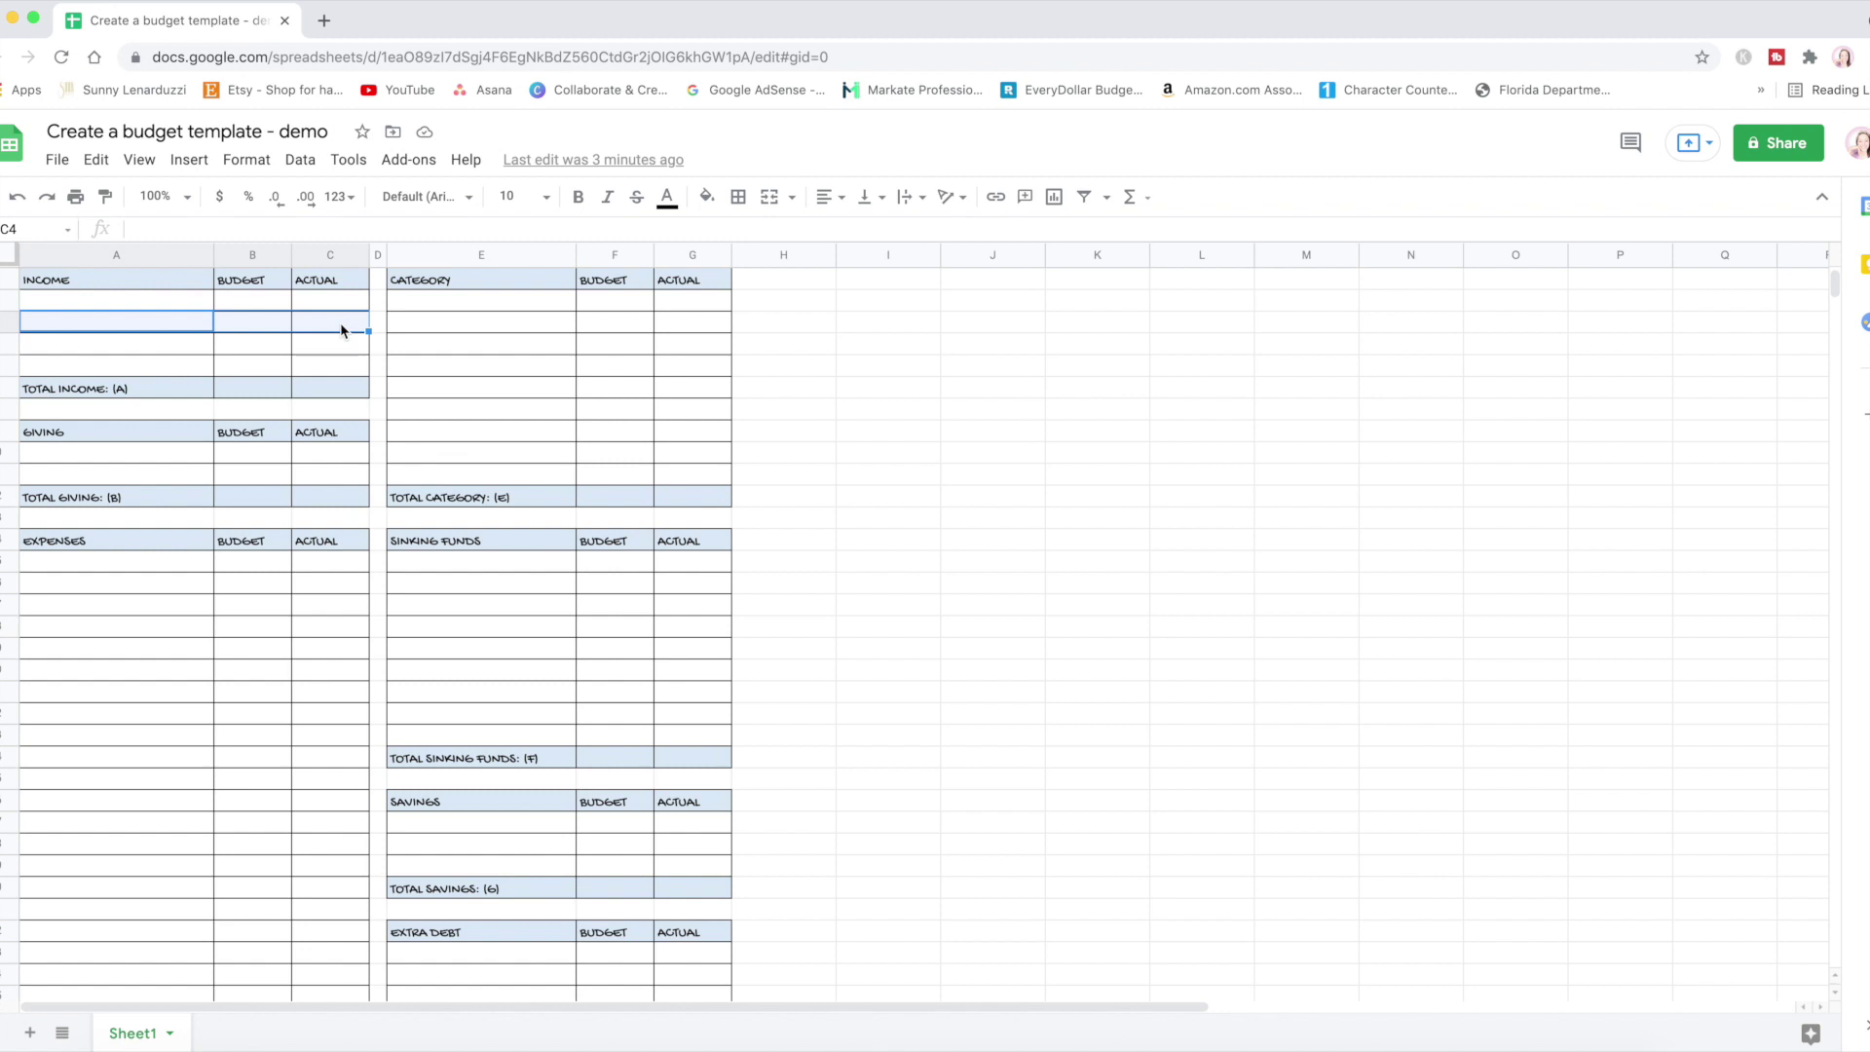
click(708, 196)
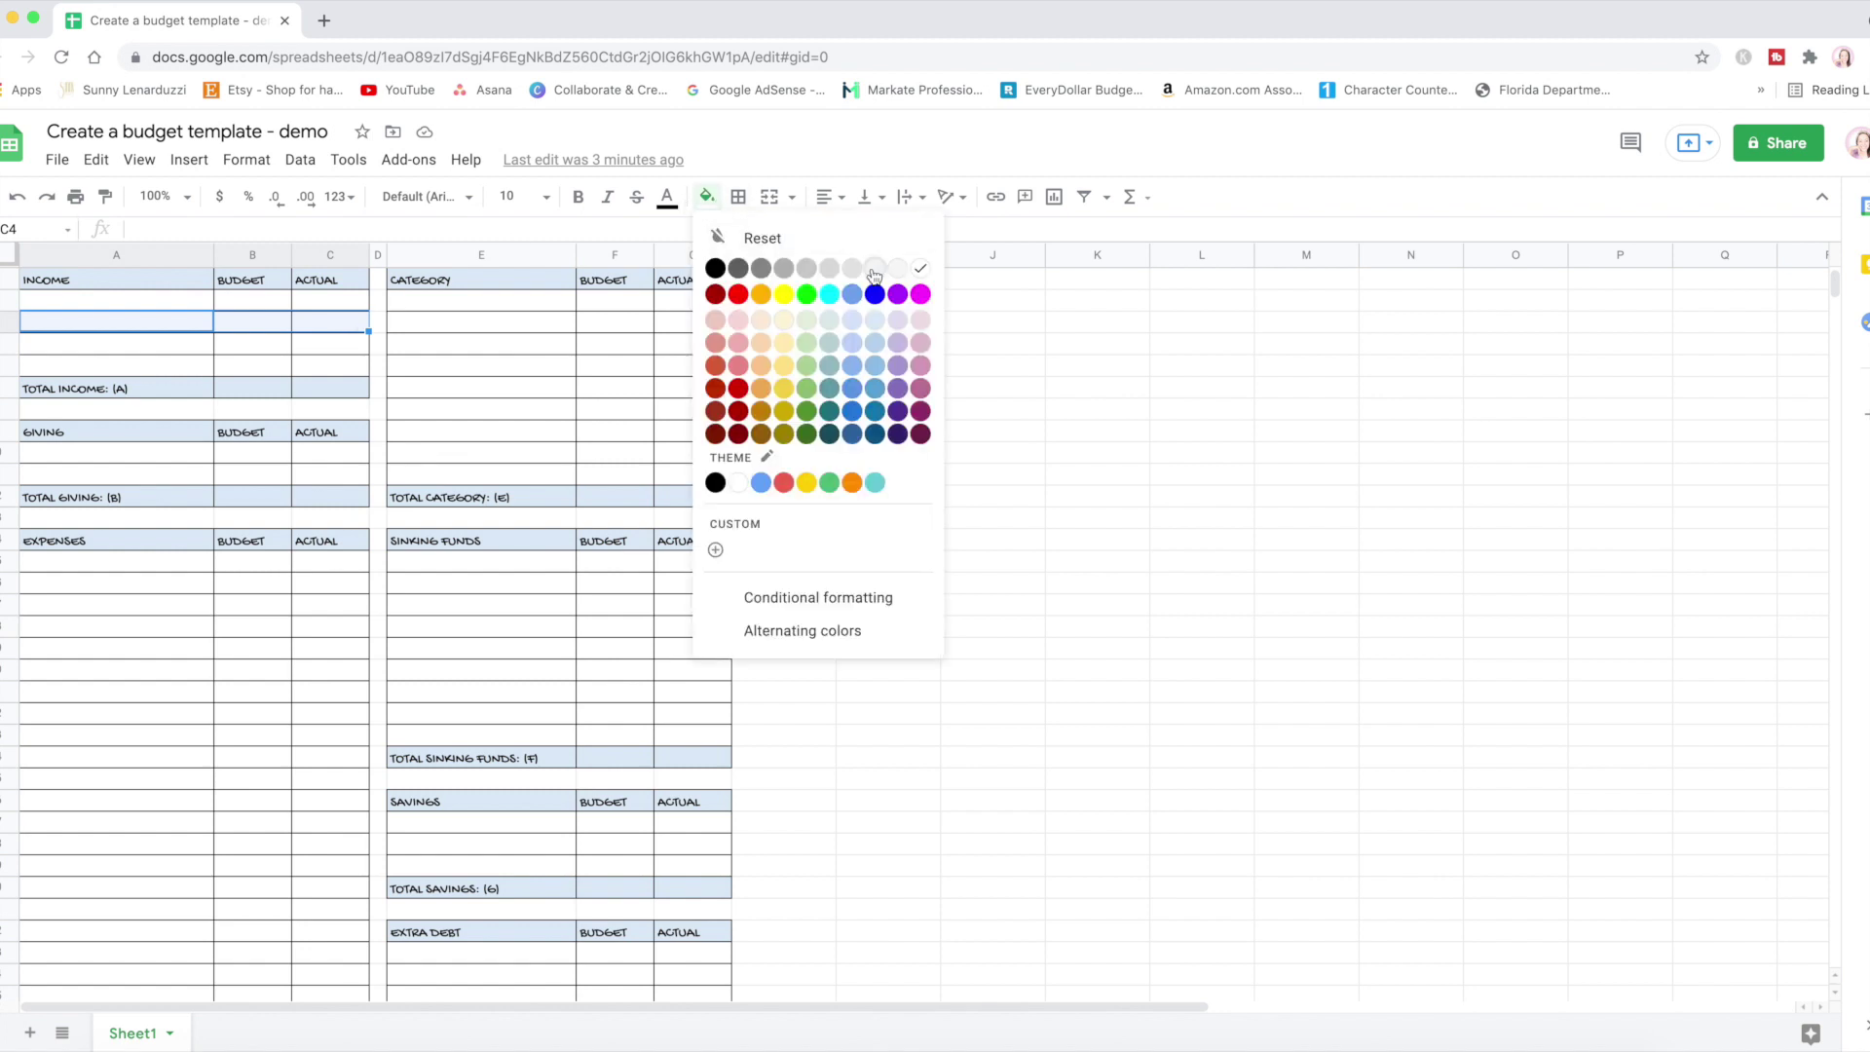
click(875, 269)
click(921, 348)
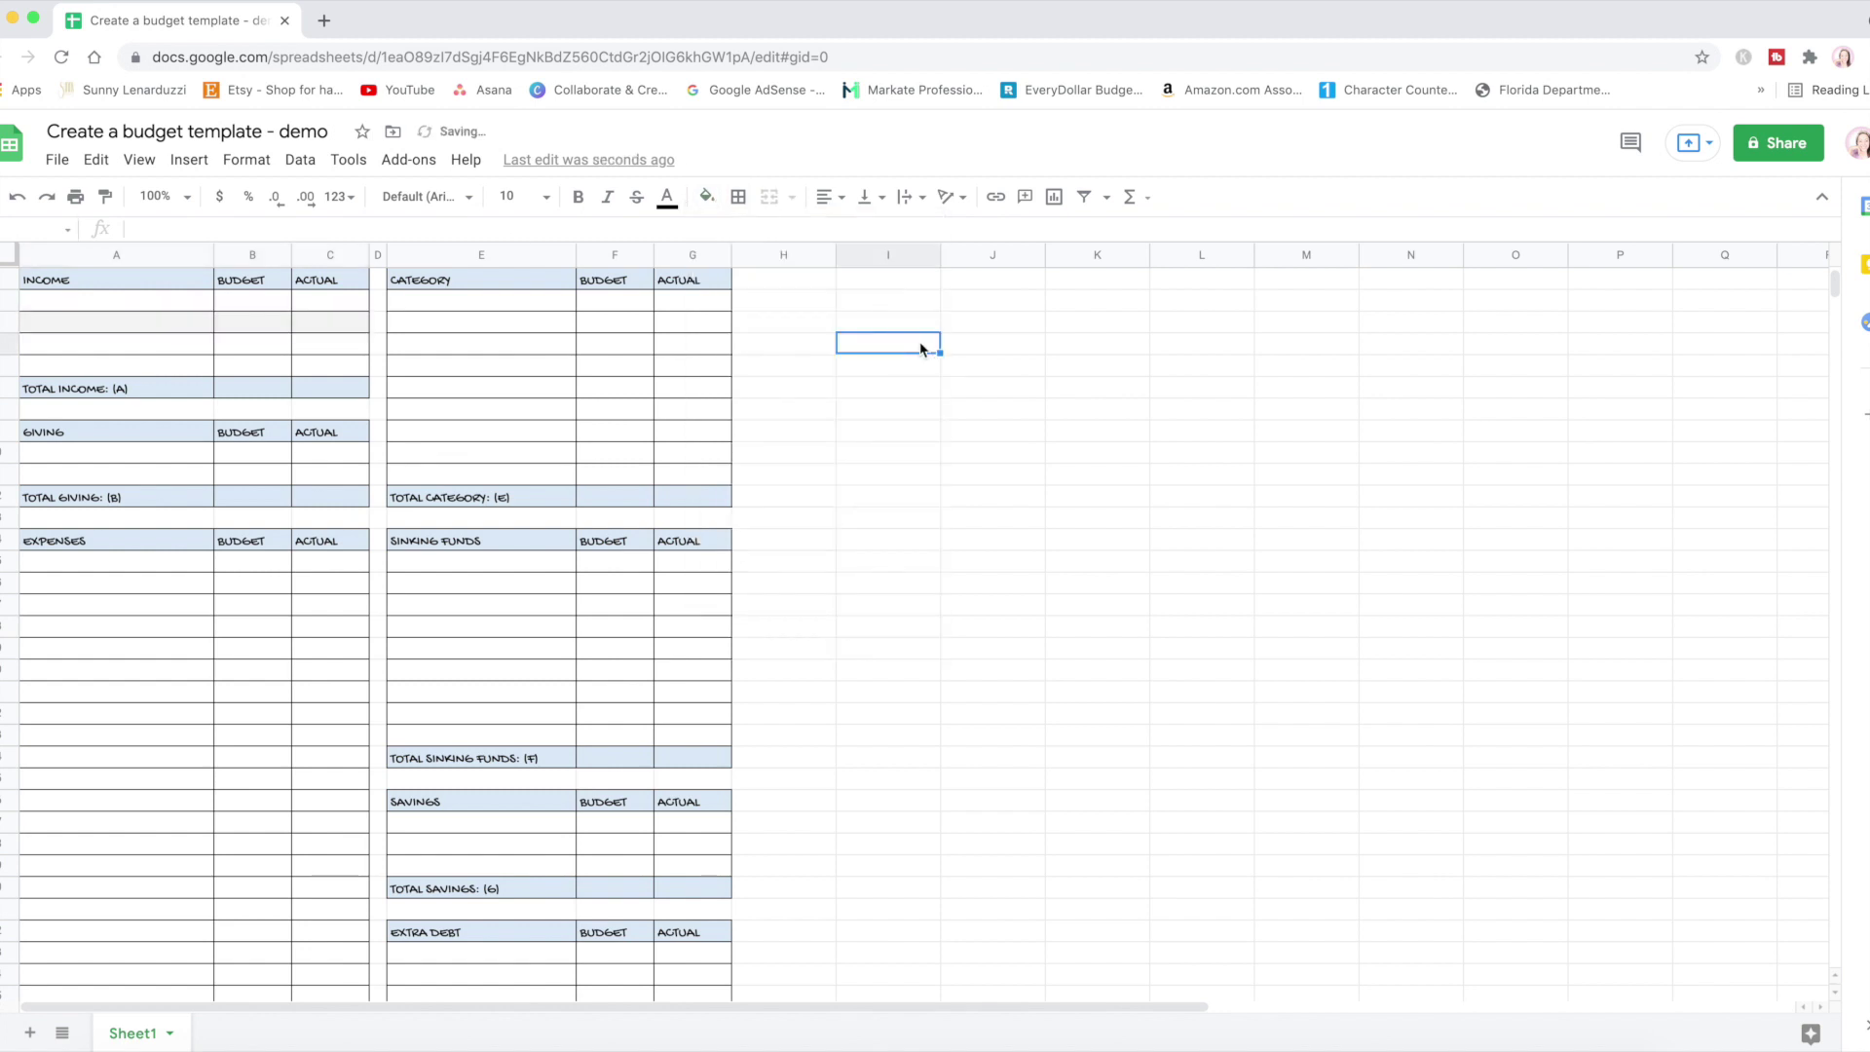
drag(174, 366, 346, 367)
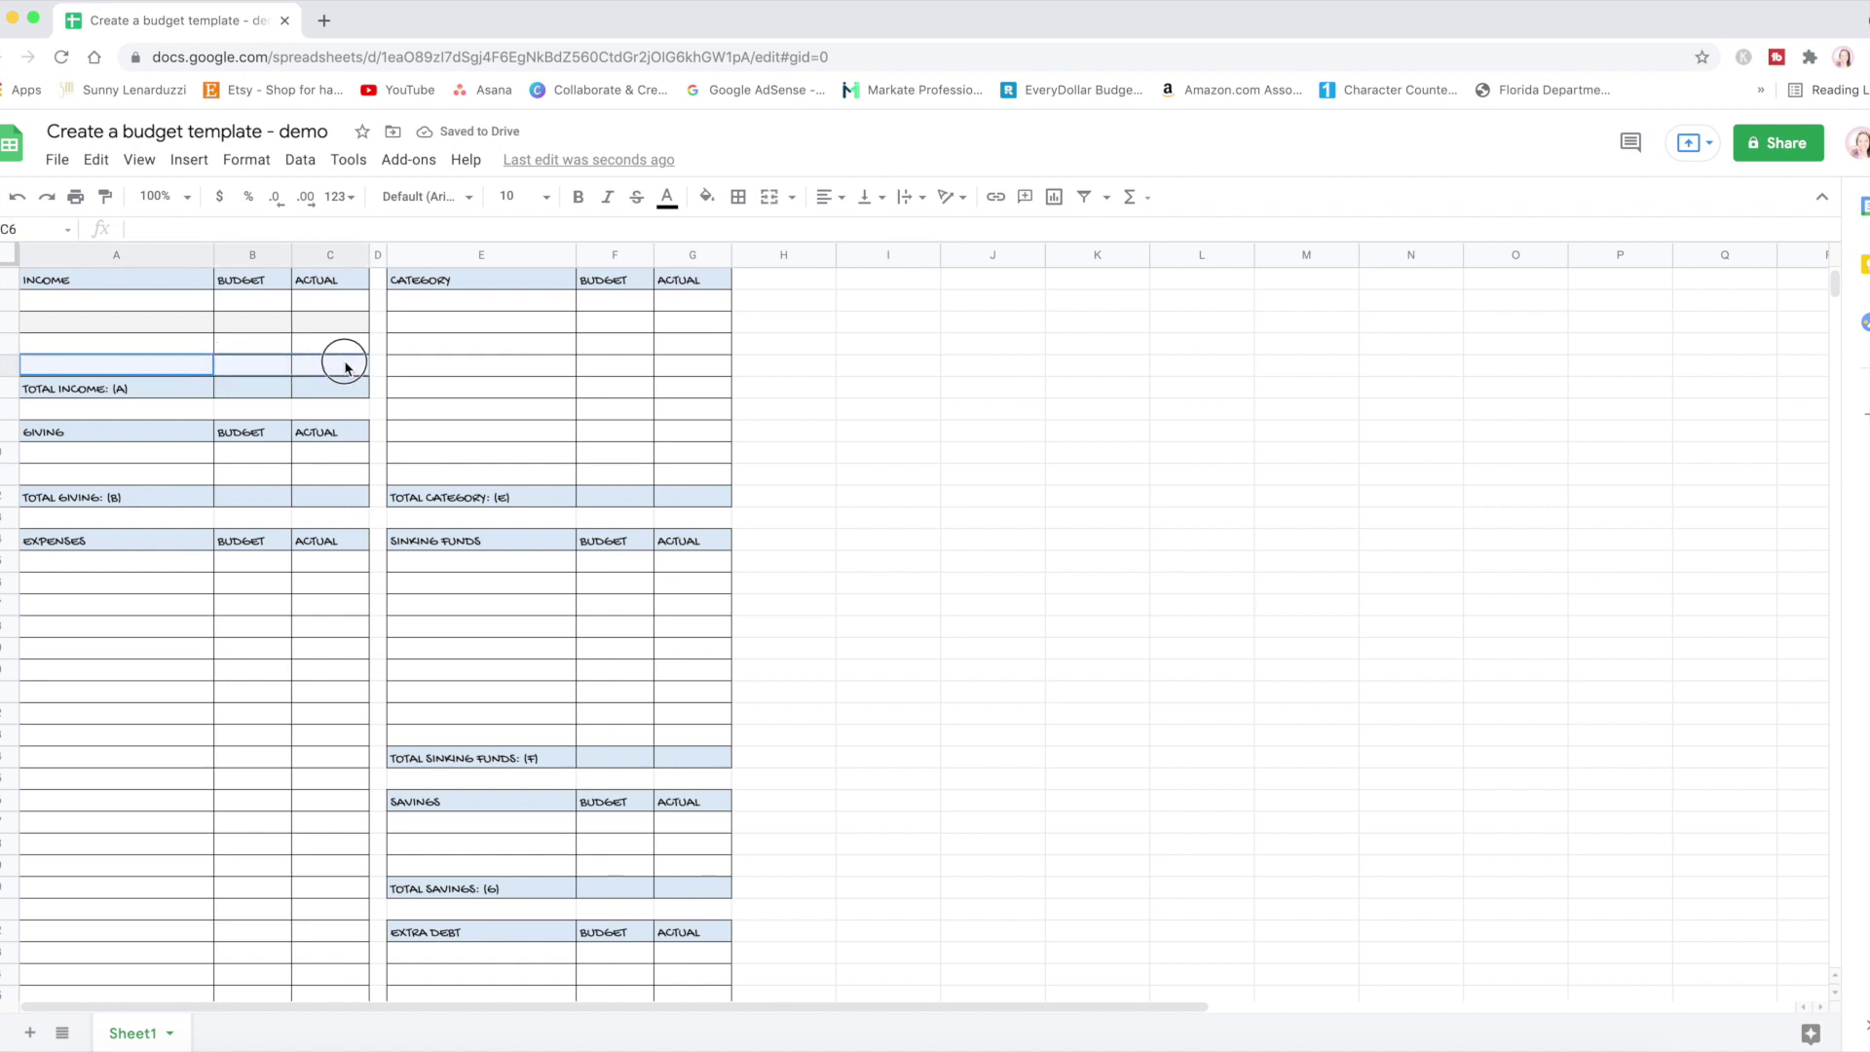
click(708, 196)
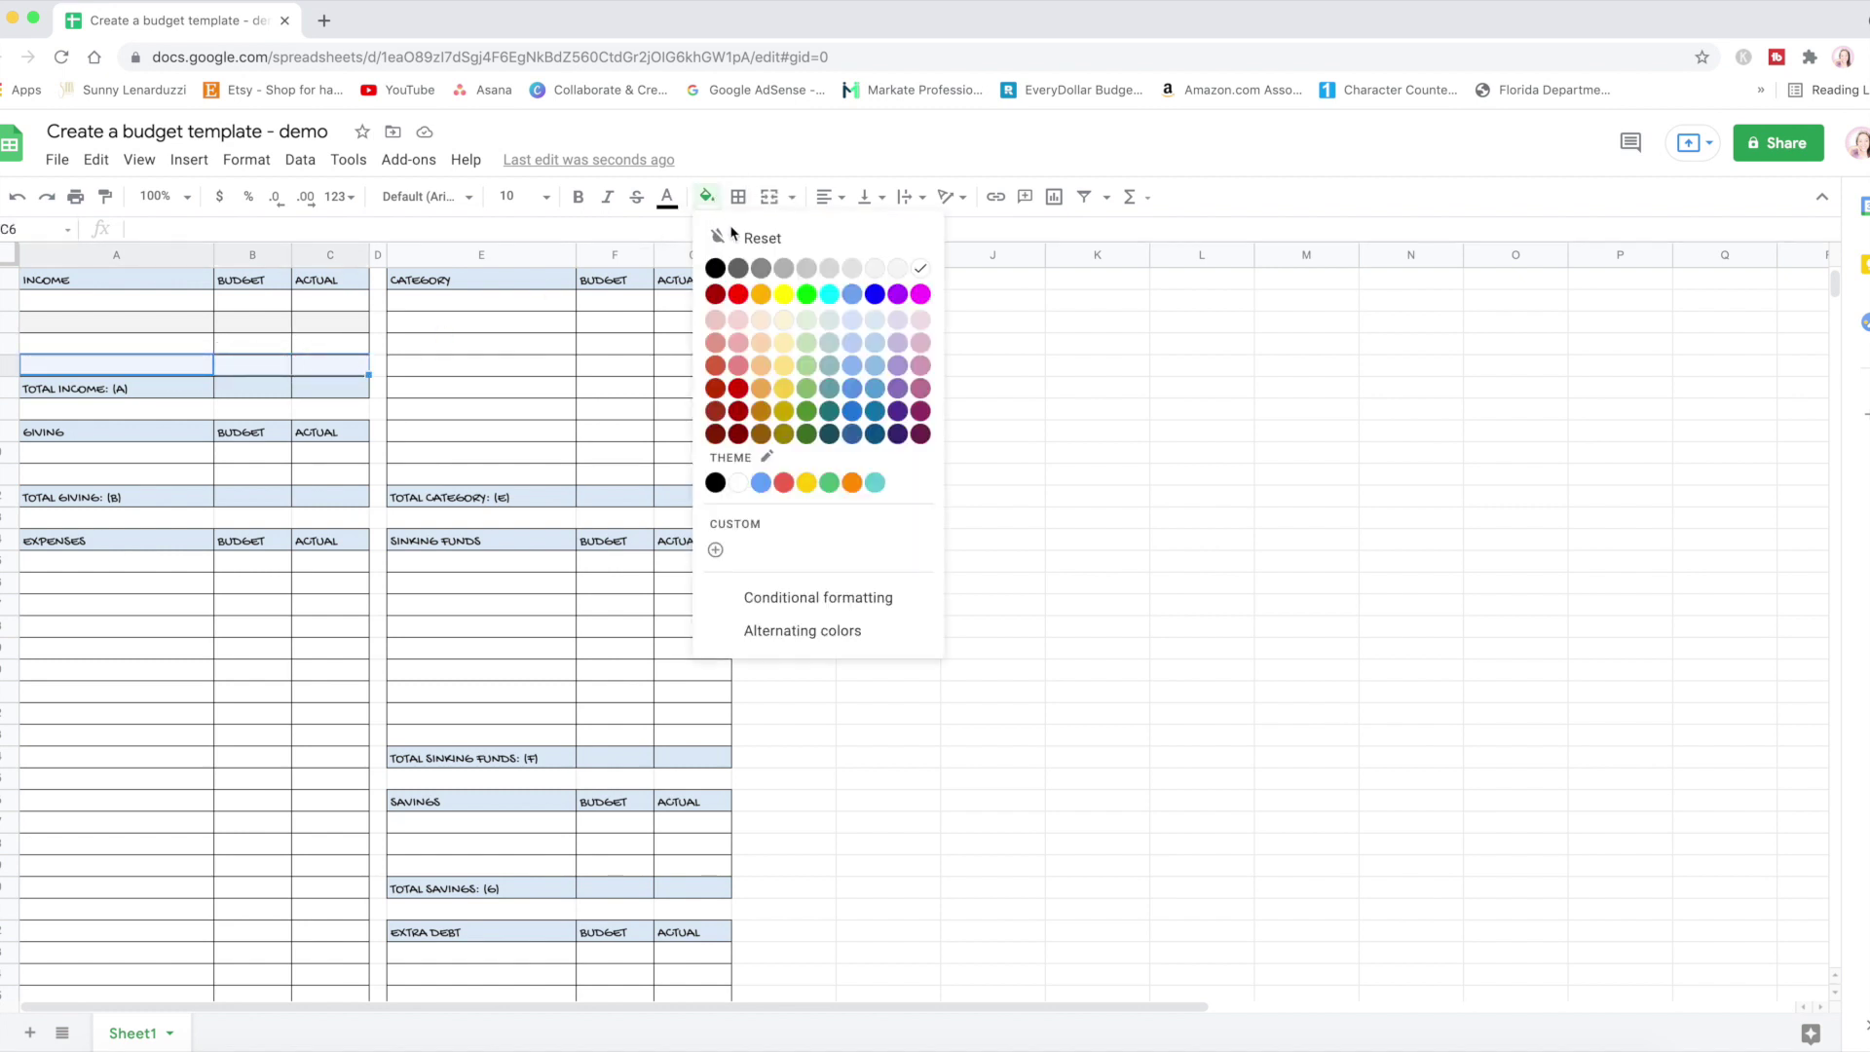
click(897, 269)
click(687, 386)
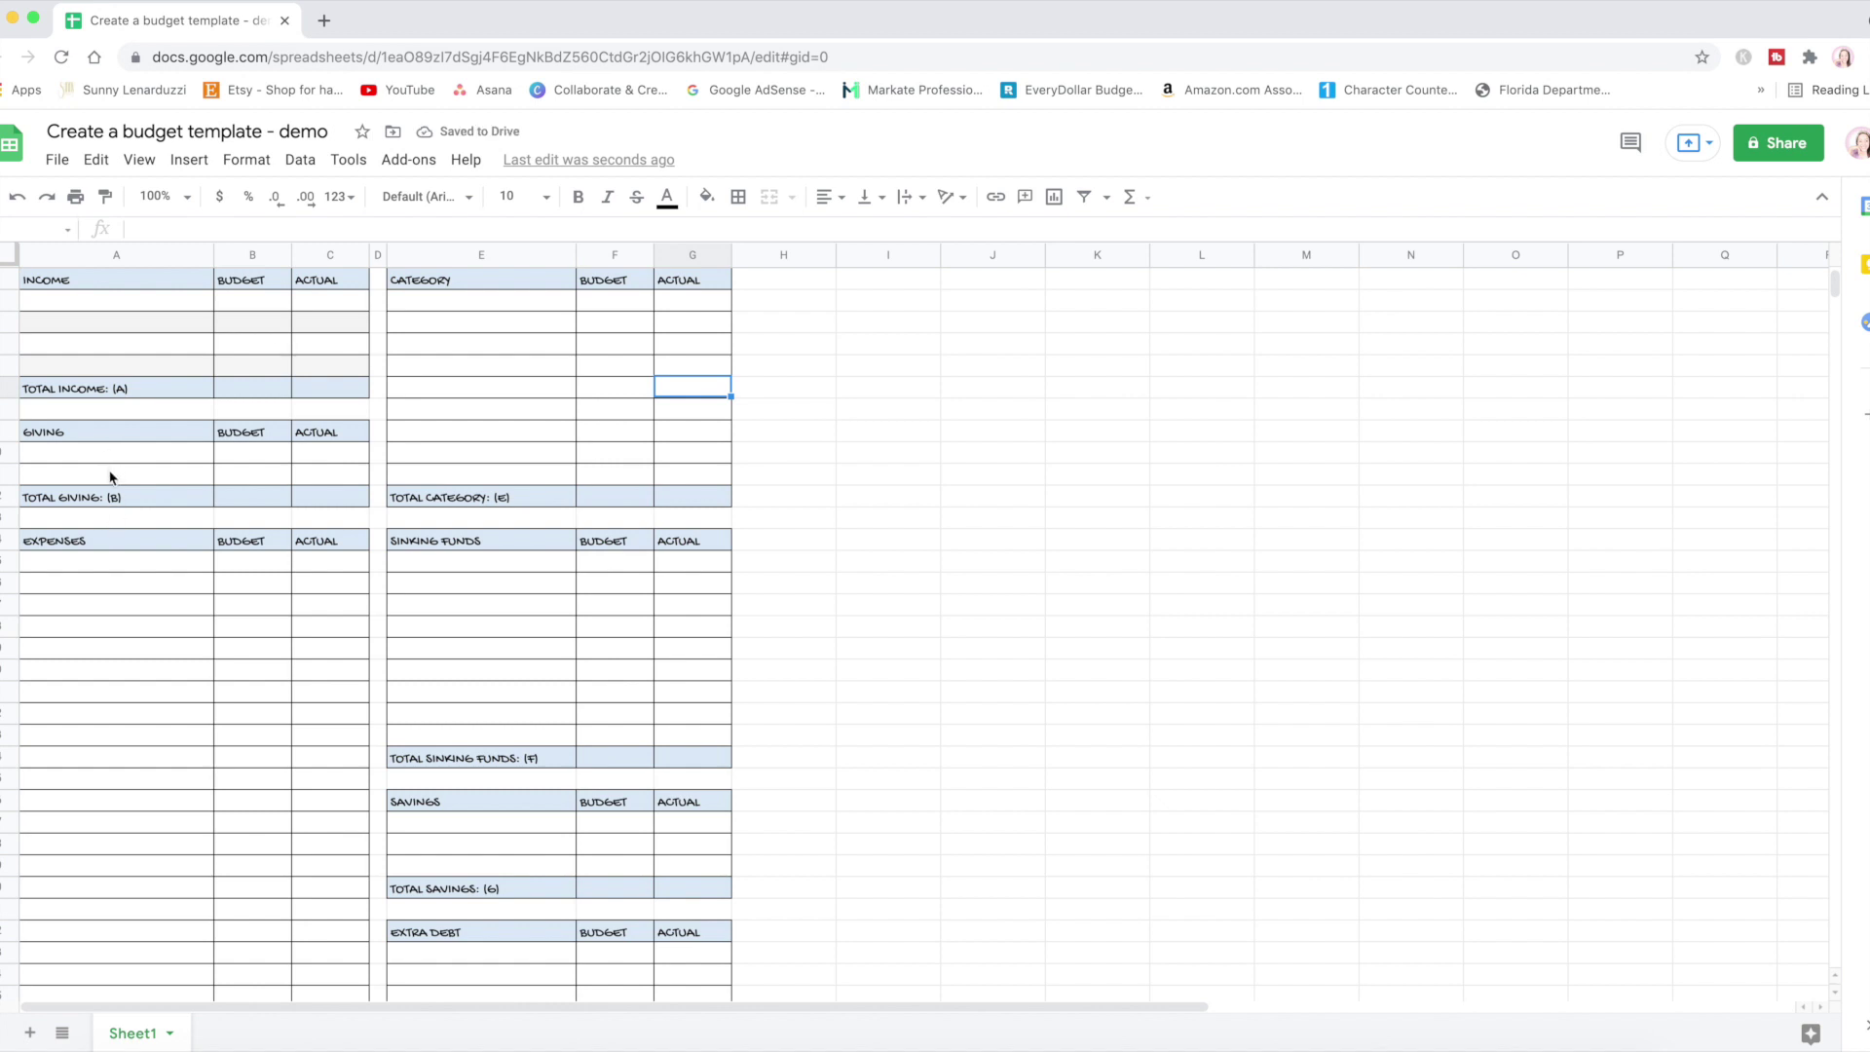
drag(110, 477, 341, 475)
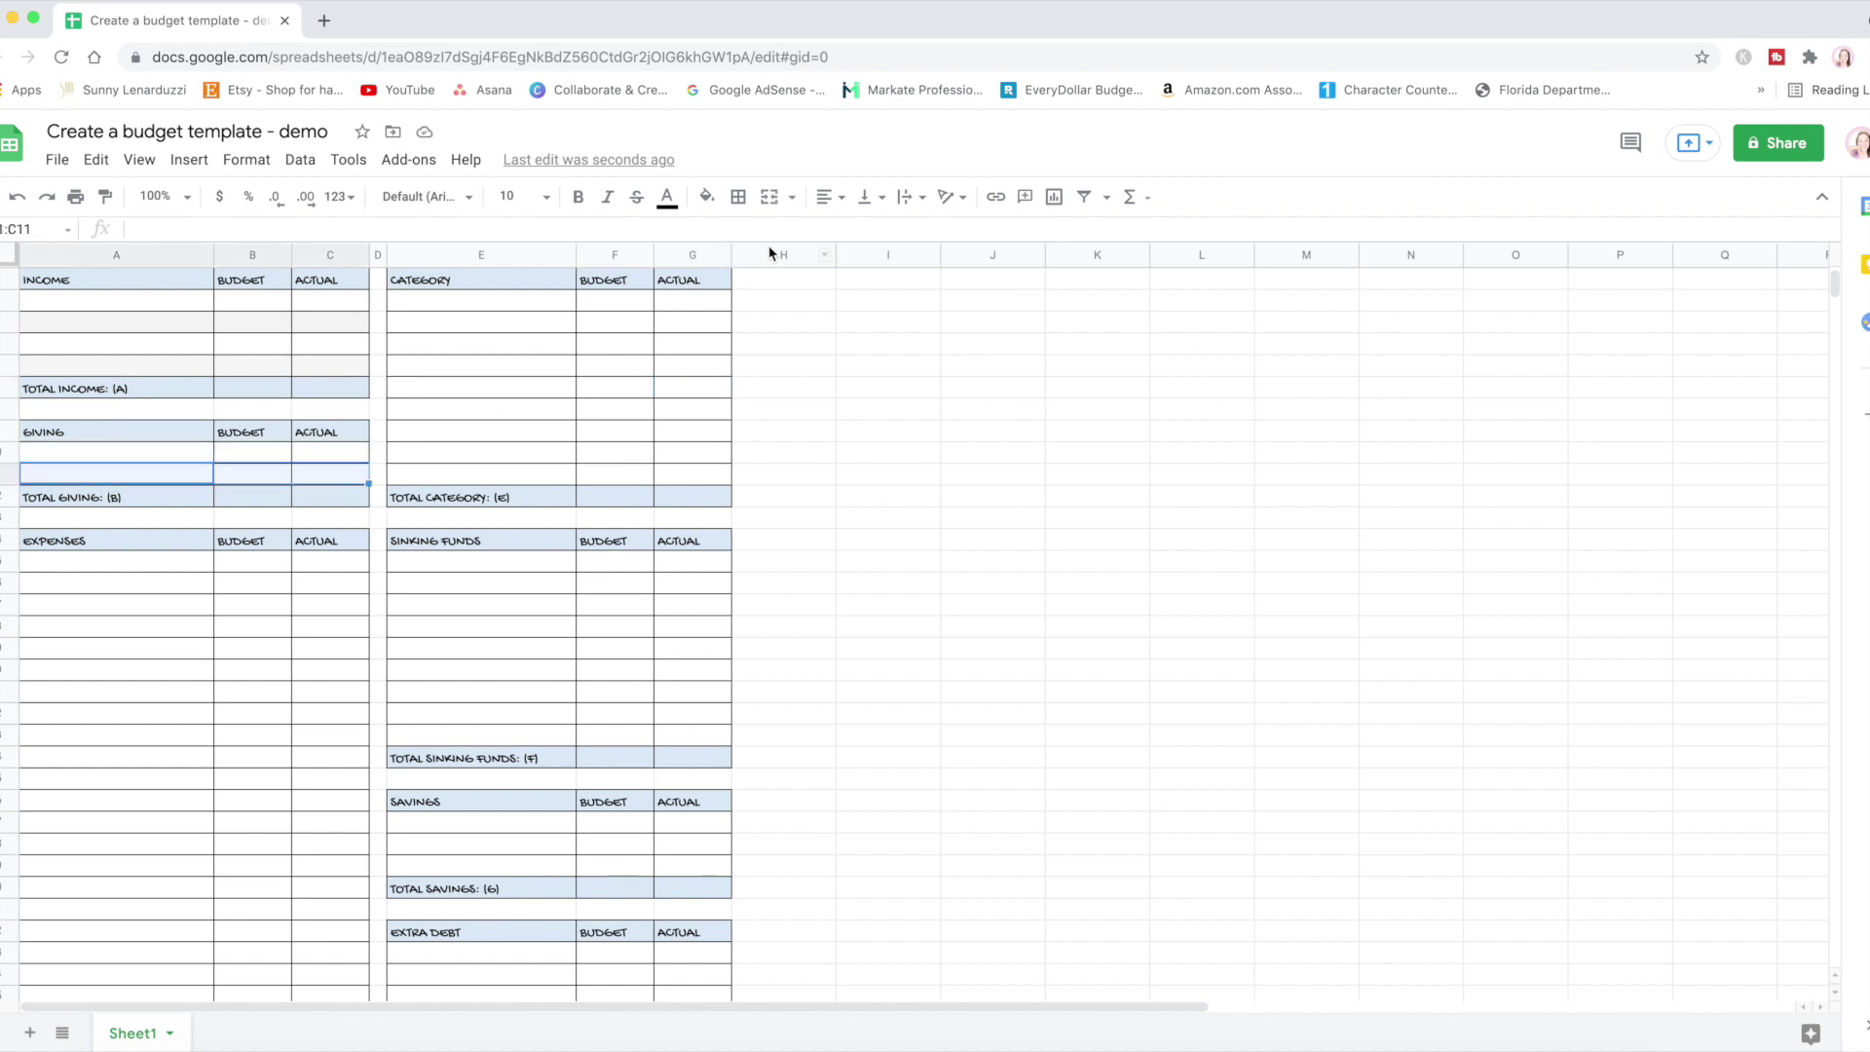
click(708, 196)
click(897, 269)
- Ctrl-select alternate Expenses rows from A16:C16 through A24:C24 and further down, shading them light grey
drag(136, 582, 326, 587)
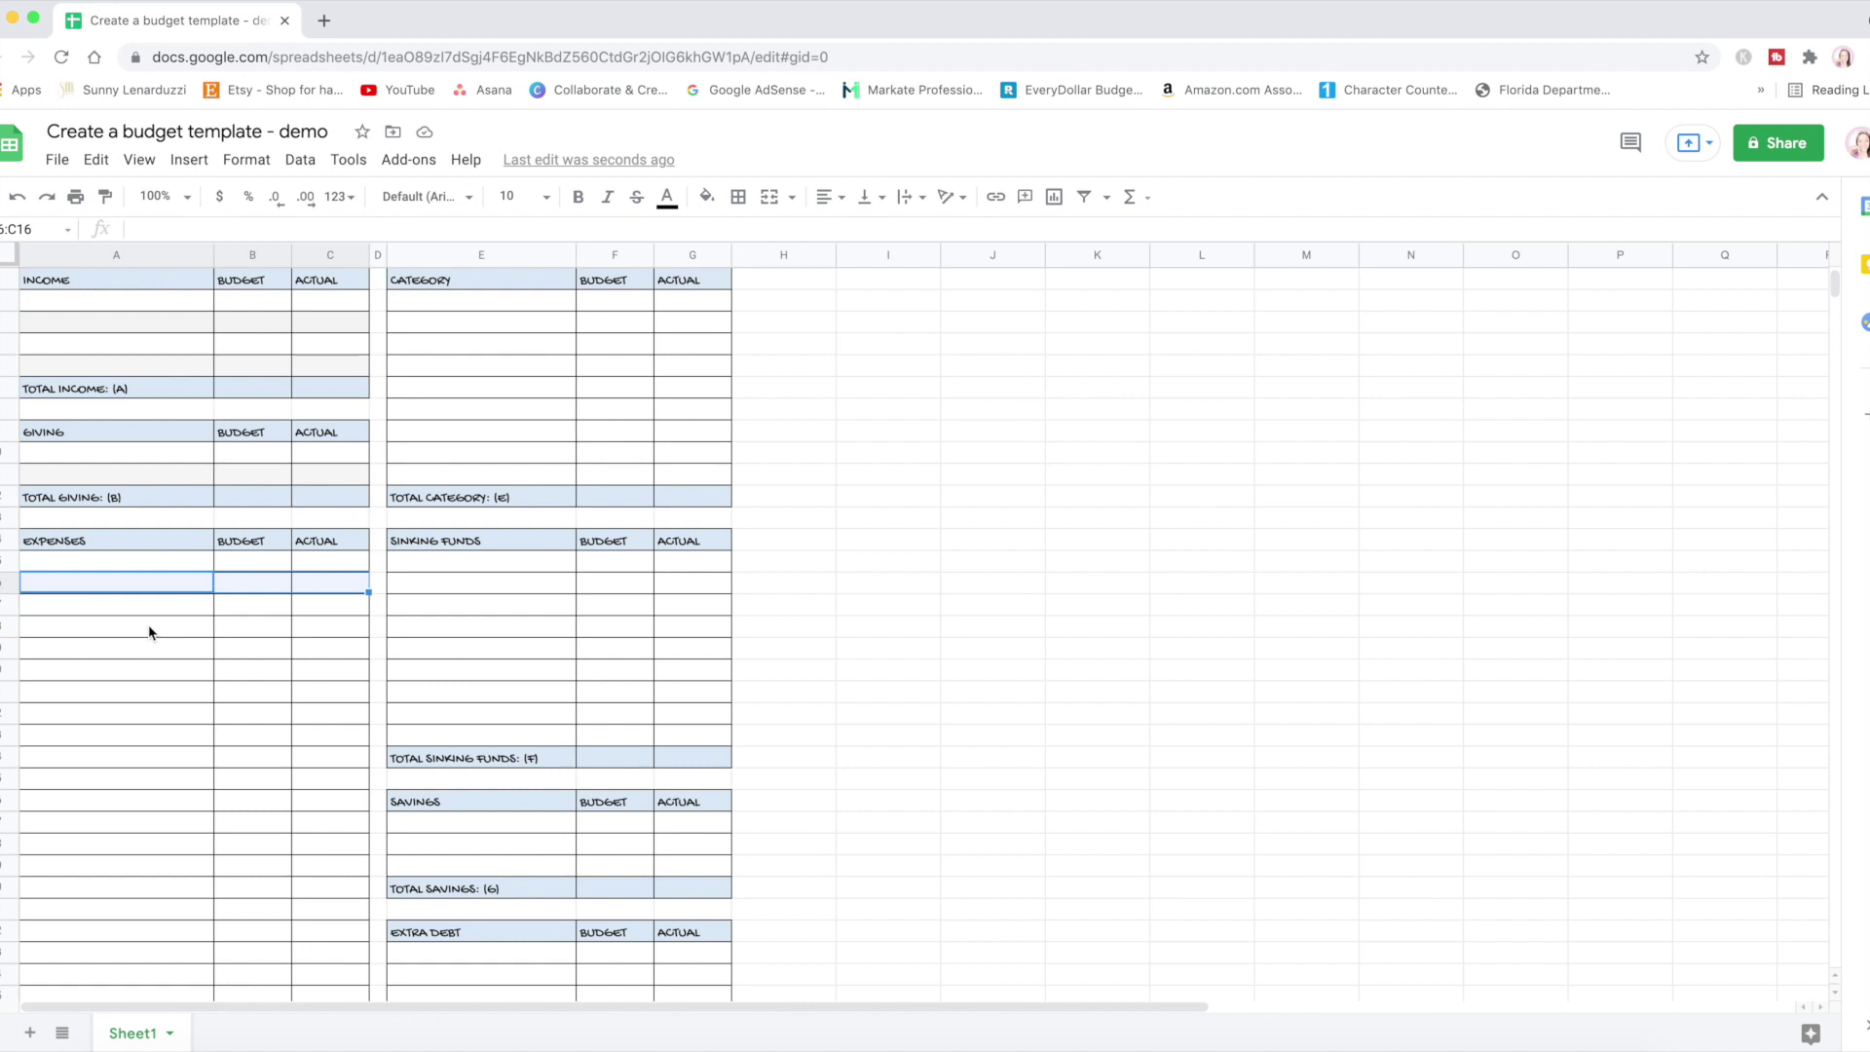
drag(148, 623, 328, 637)
drag(129, 669, 293, 681)
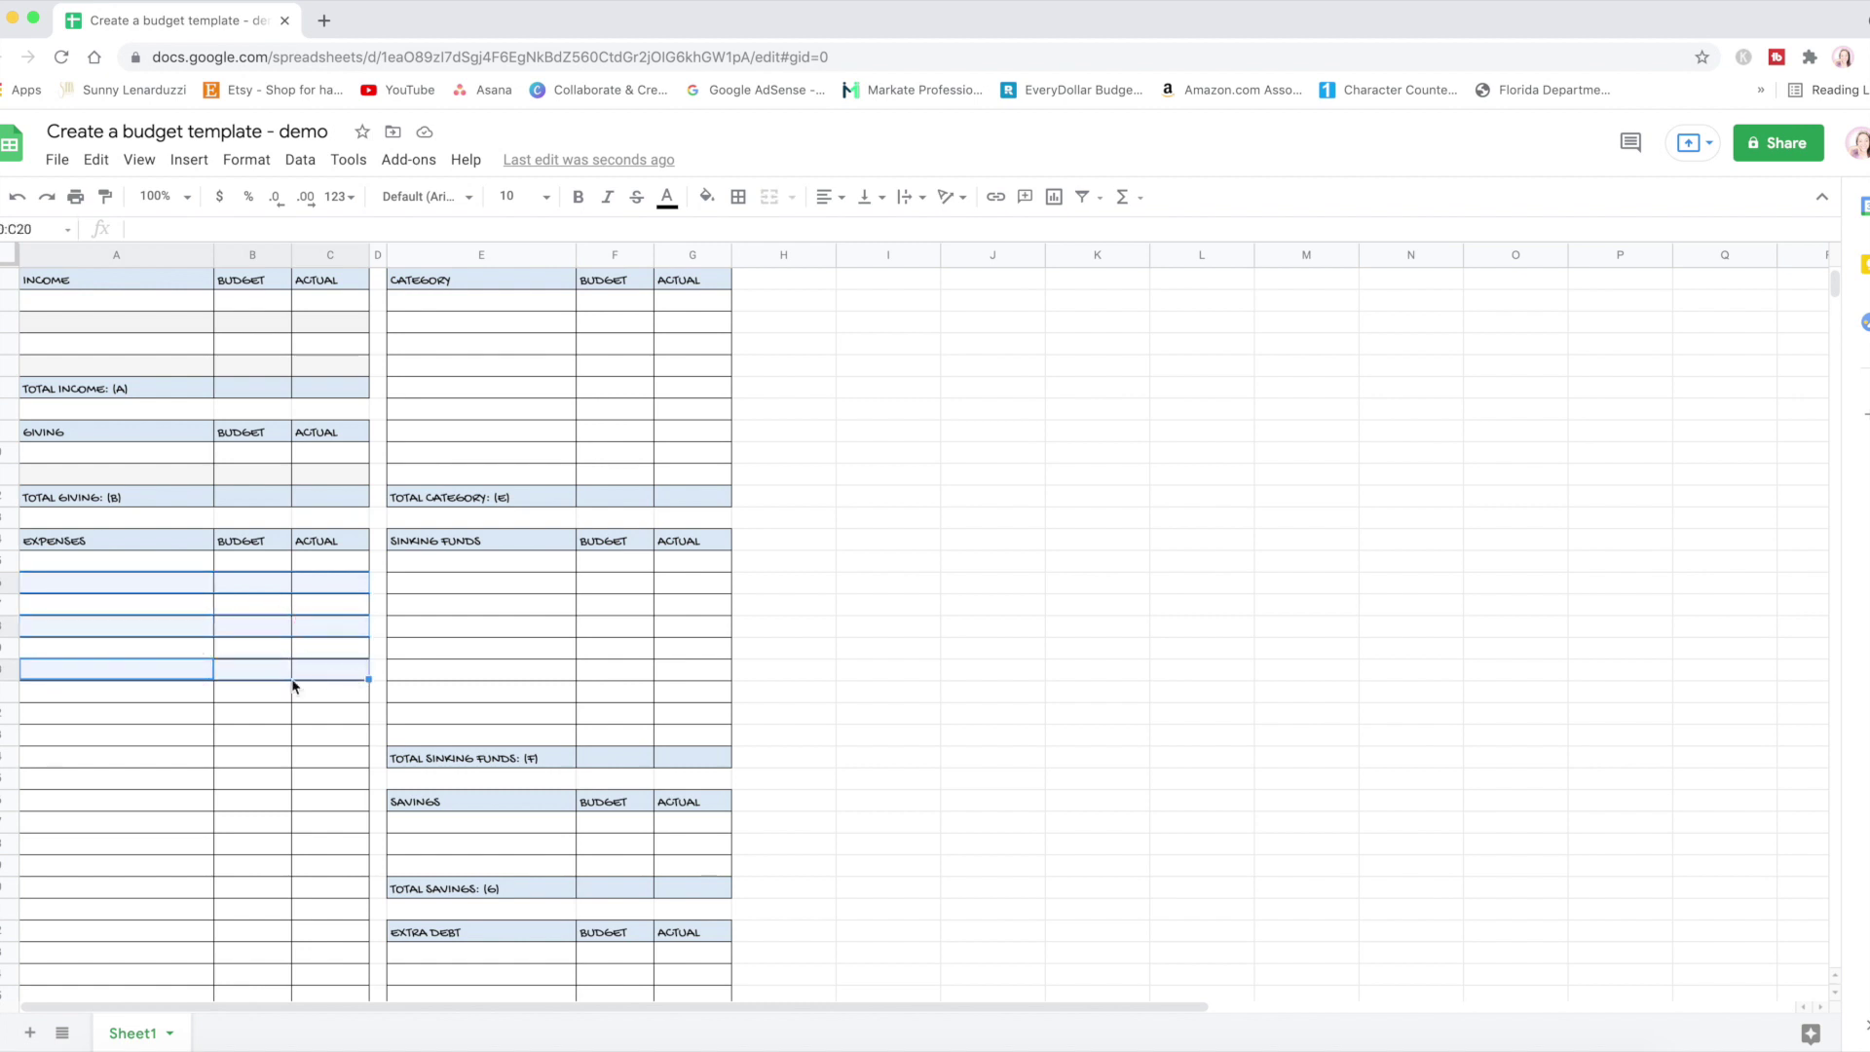
drag(142, 716, 313, 714)
drag(143, 765, 330, 763)
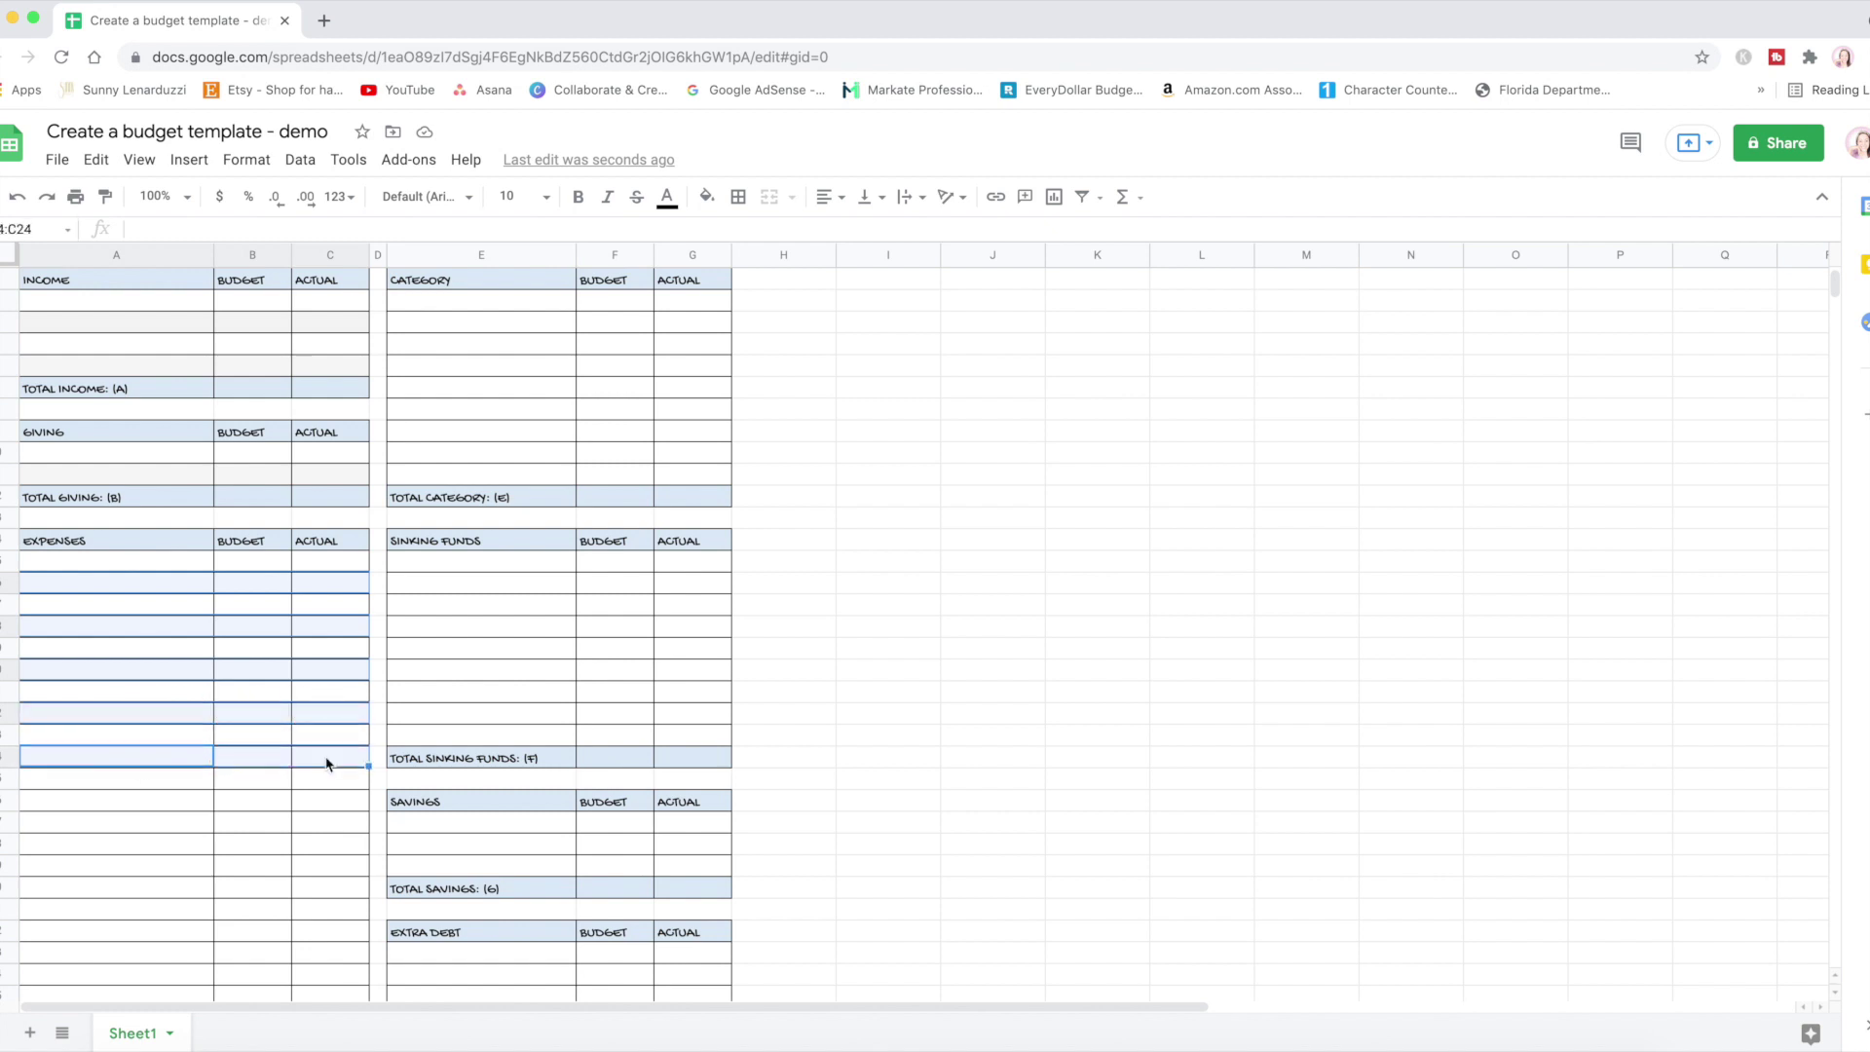
drag(148, 805, 327, 801)
drag(147, 844, 327, 844)
drag(188, 889, 326, 887)
drag(141, 930, 326, 933)
drag(146, 973, 327, 973)
scroll(151, 867, down, 3)
click(886, 385)
scroll(840, 599, up, 5)
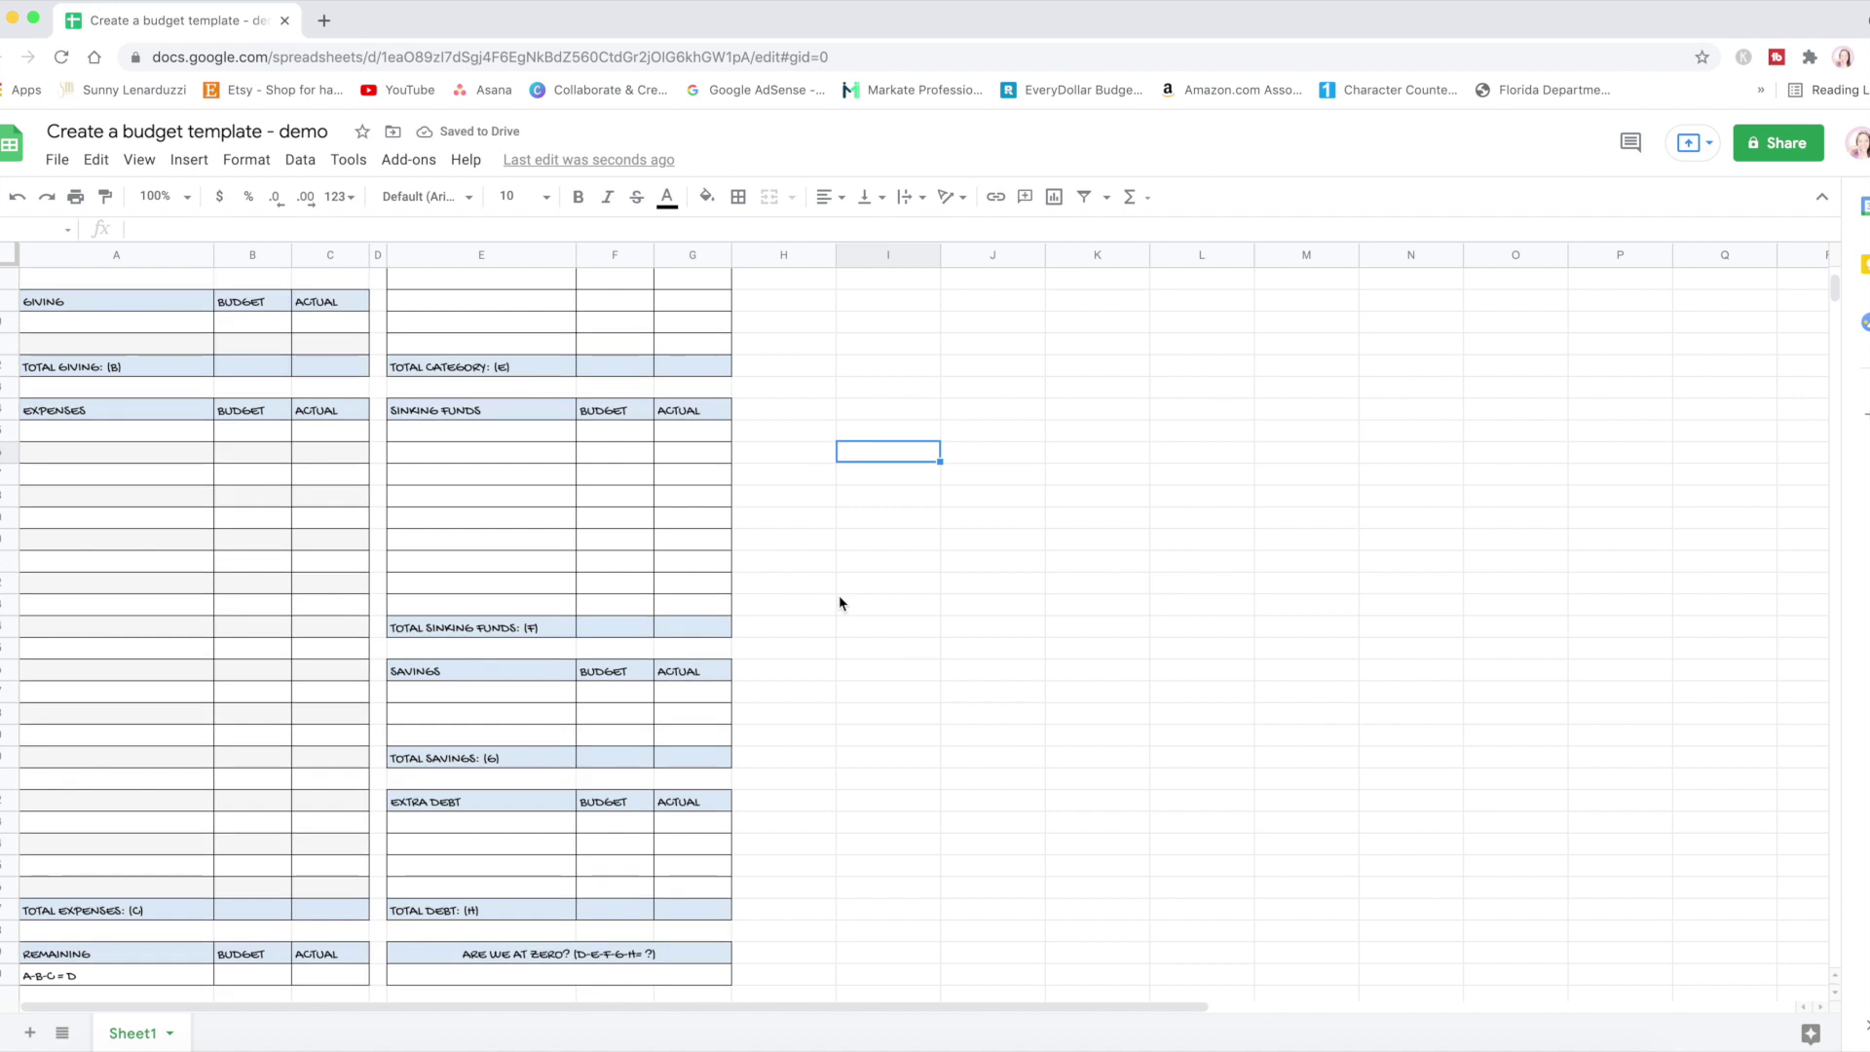
- Shade alternate rows of the Category, Sinking Funds and Extra Debt tables light grey
drag(505, 397, 725, 669)
ctrl+click(575, 526)
click(707, 195)
click(874, 267)
scroll(682, 534, down, 3)
click(708, 196)
click(874, 268)
scroll(681, 585, down, 2)
click(889, 448)
click(707, 195)
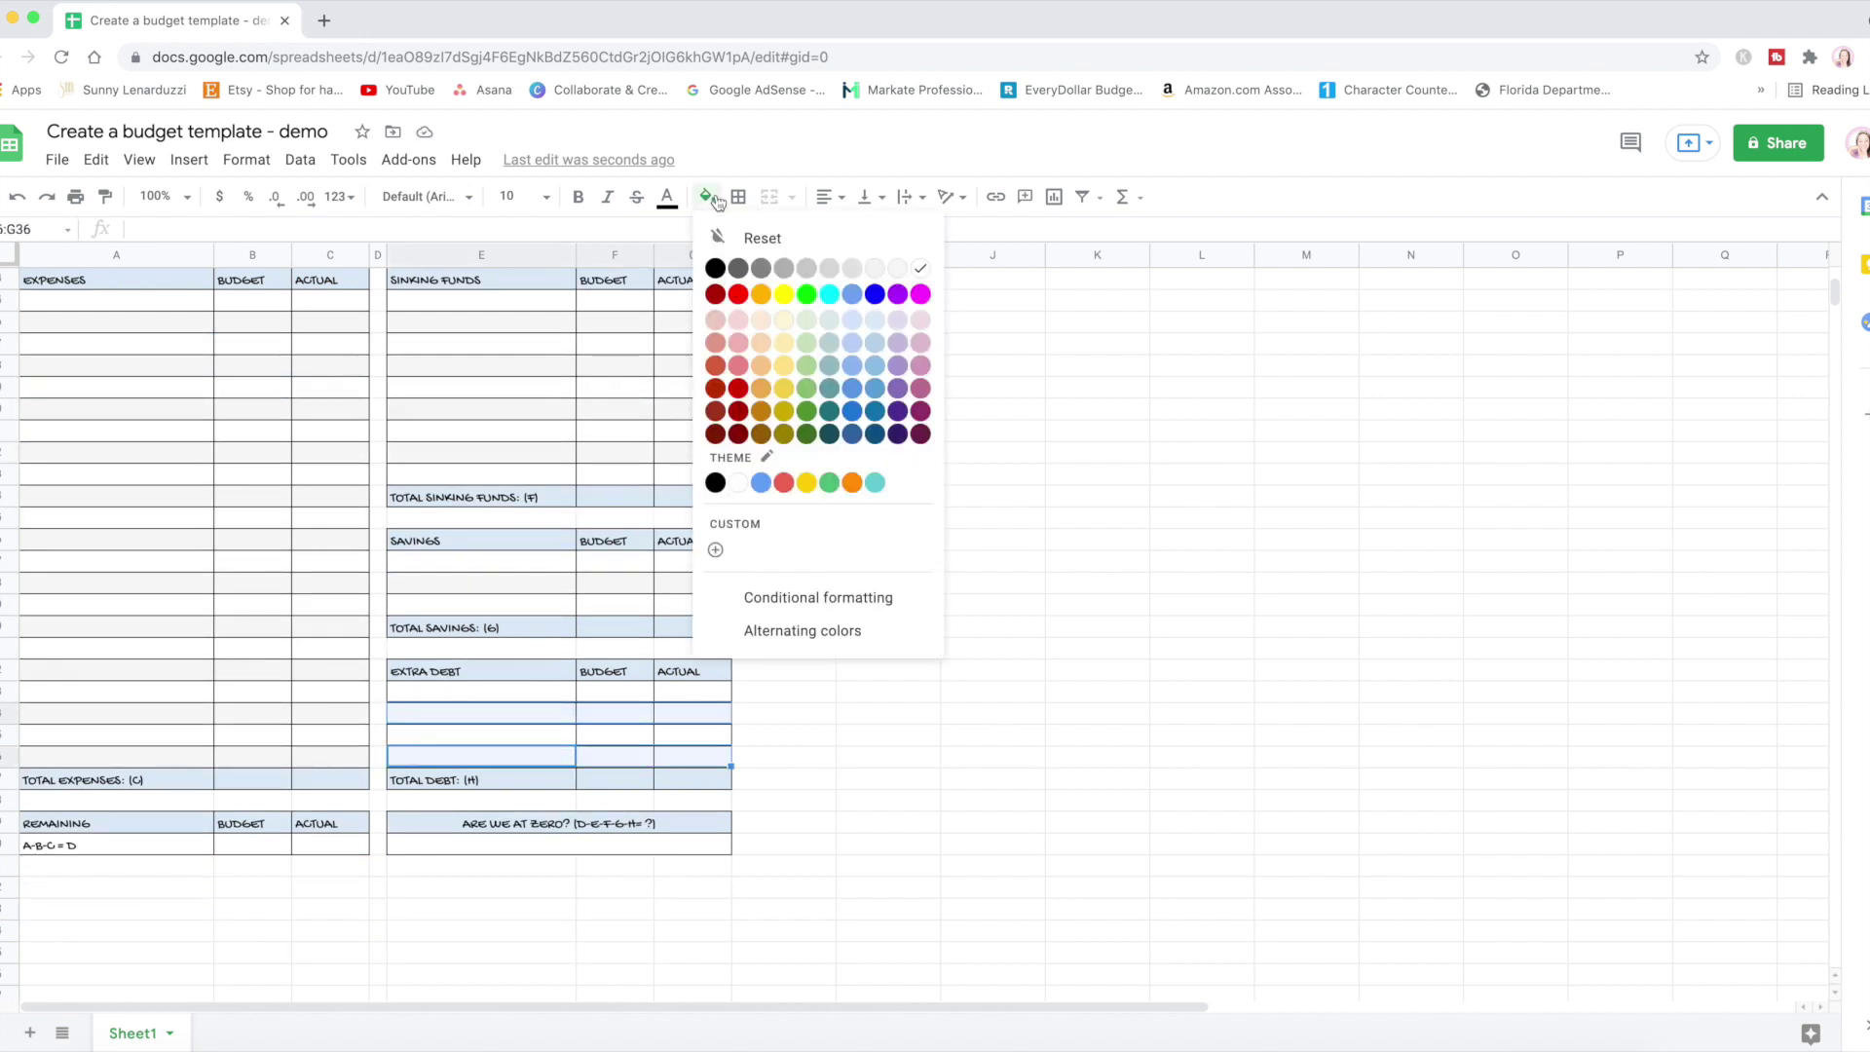
key(Escape)
scroll(941, 605, up, 5)
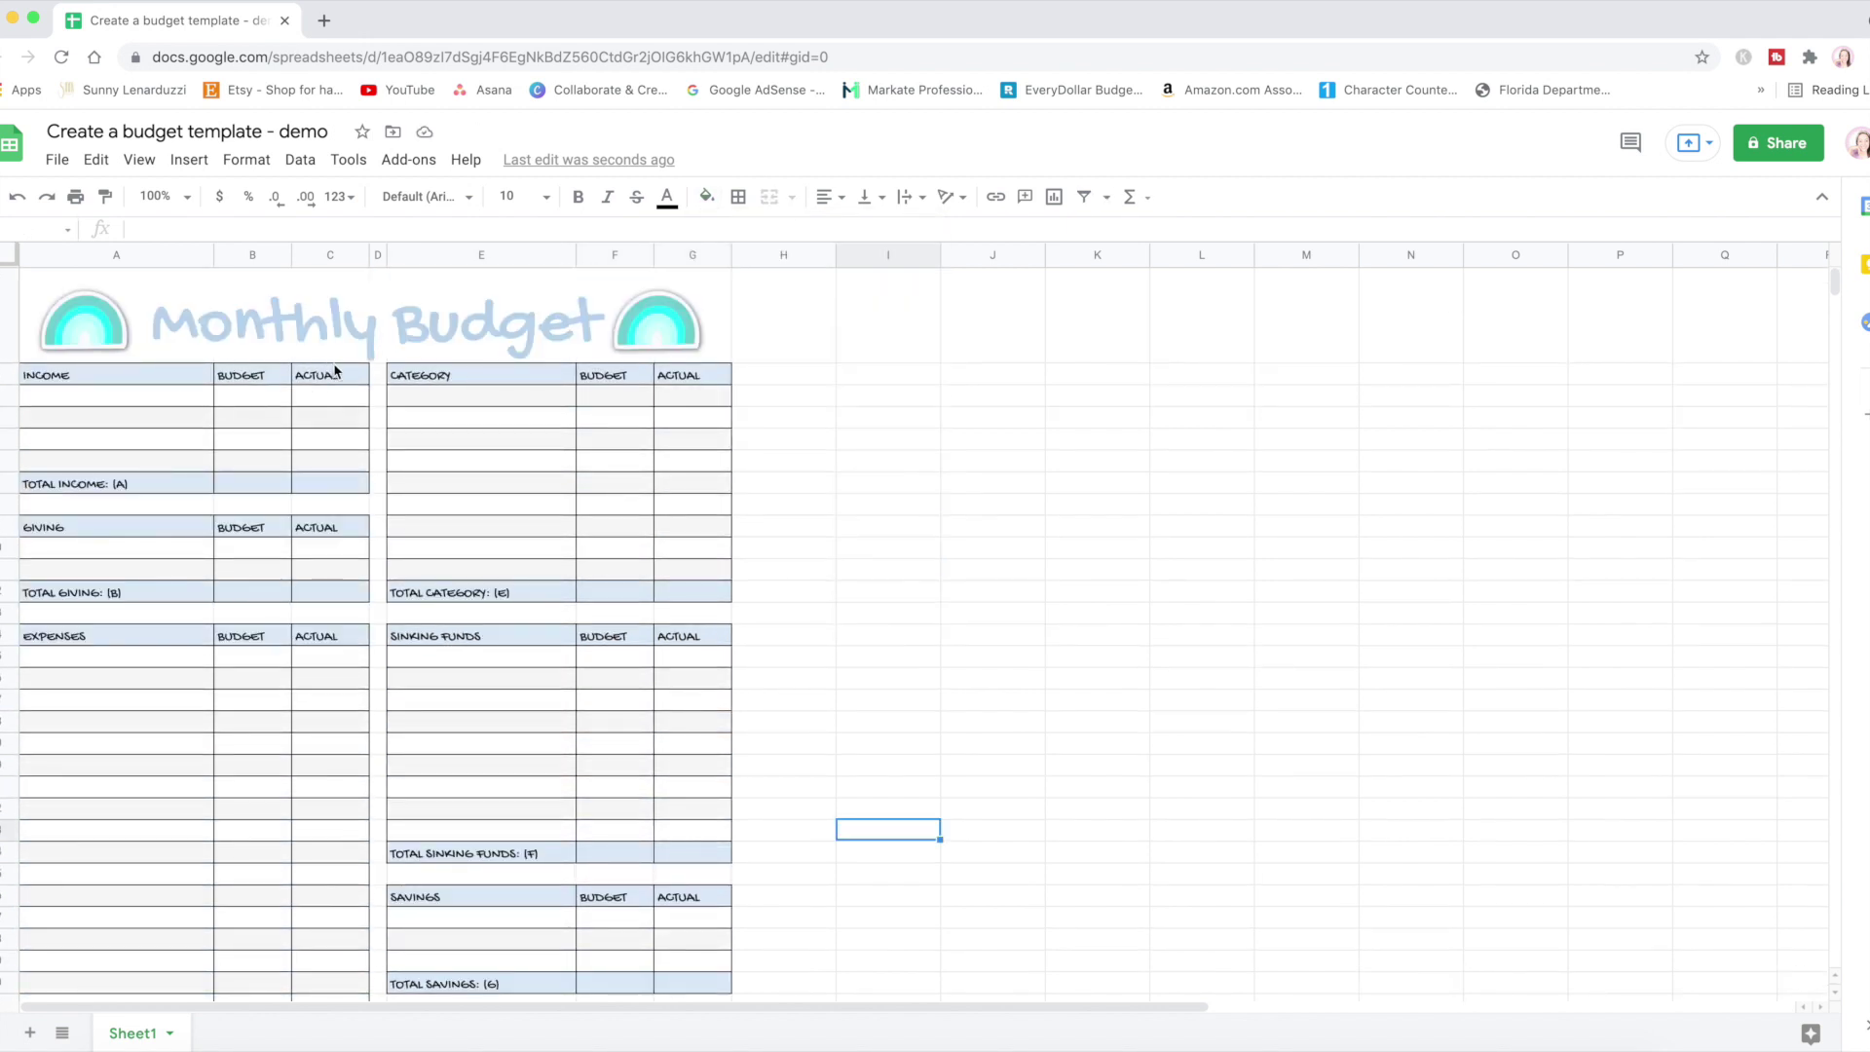
click(170, 382)
- Put medium-thick borders on every cell of the Income table A2:C7
drag(170, 383, 334, 501)
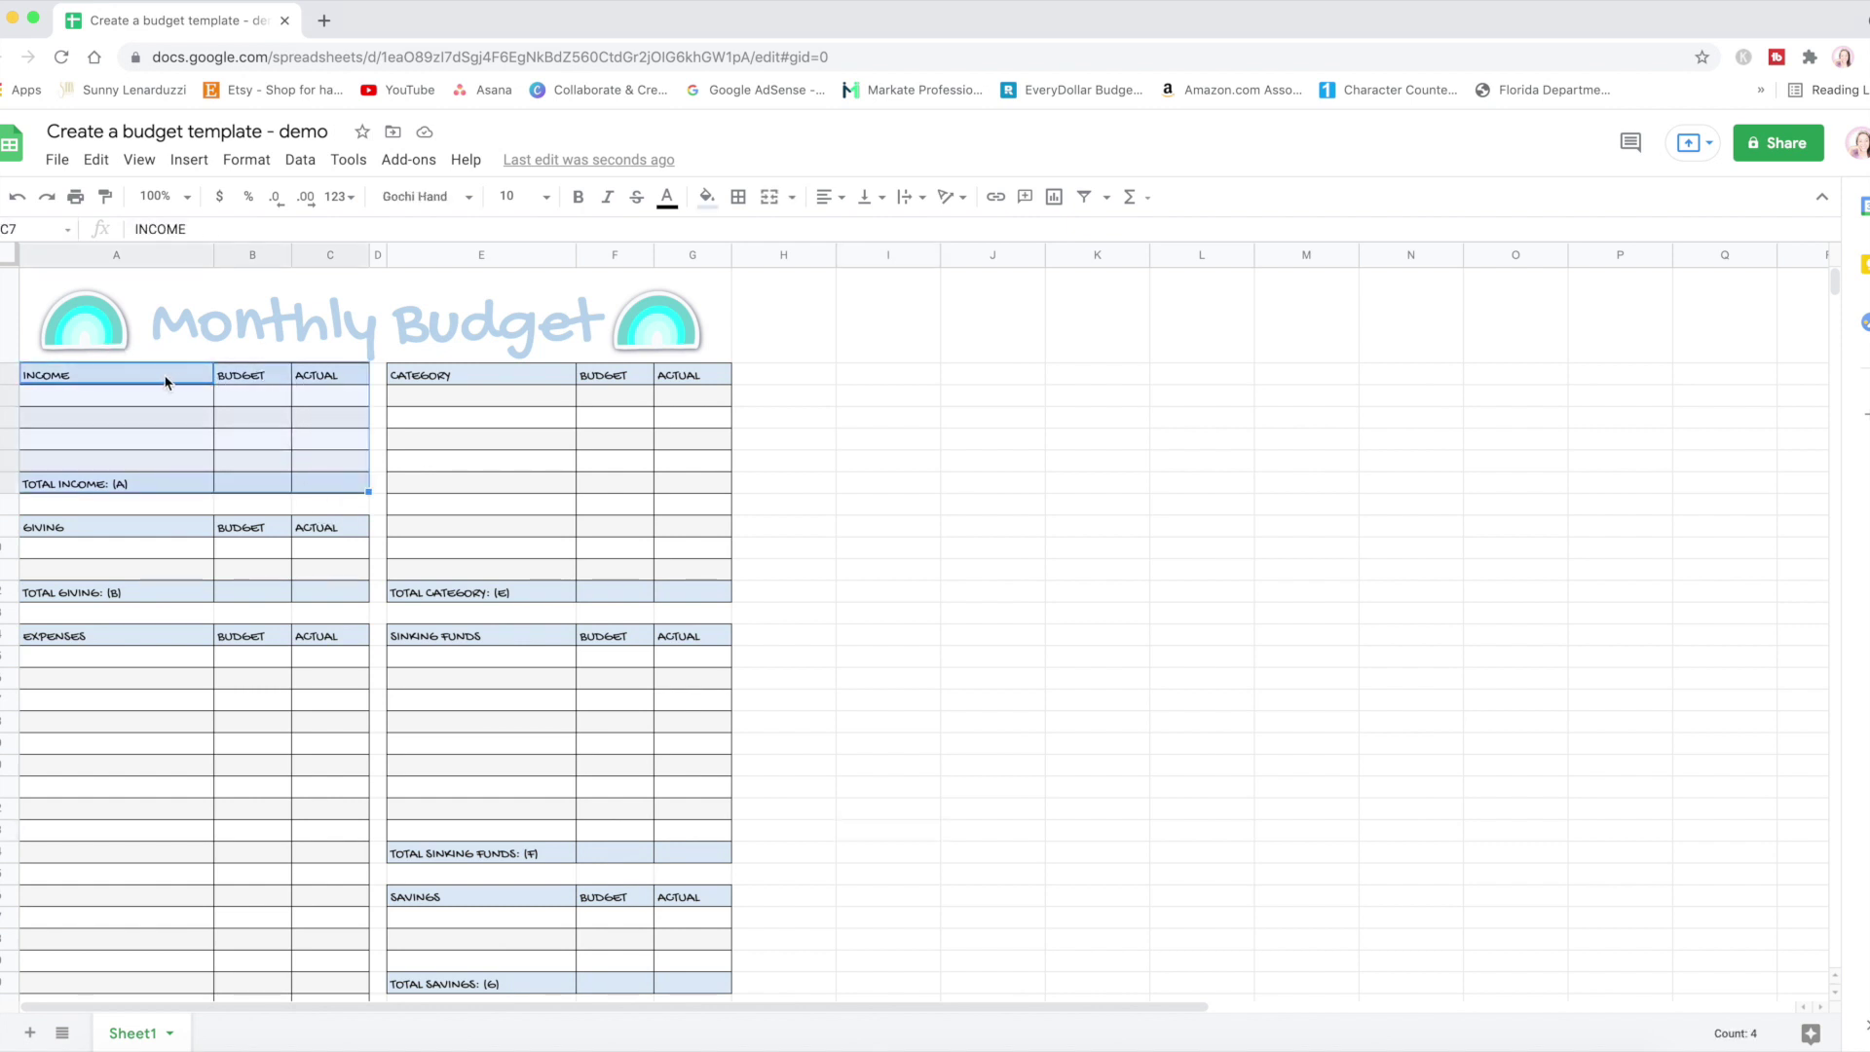
drag(164, 379, 346, 490)
click(739, 196)
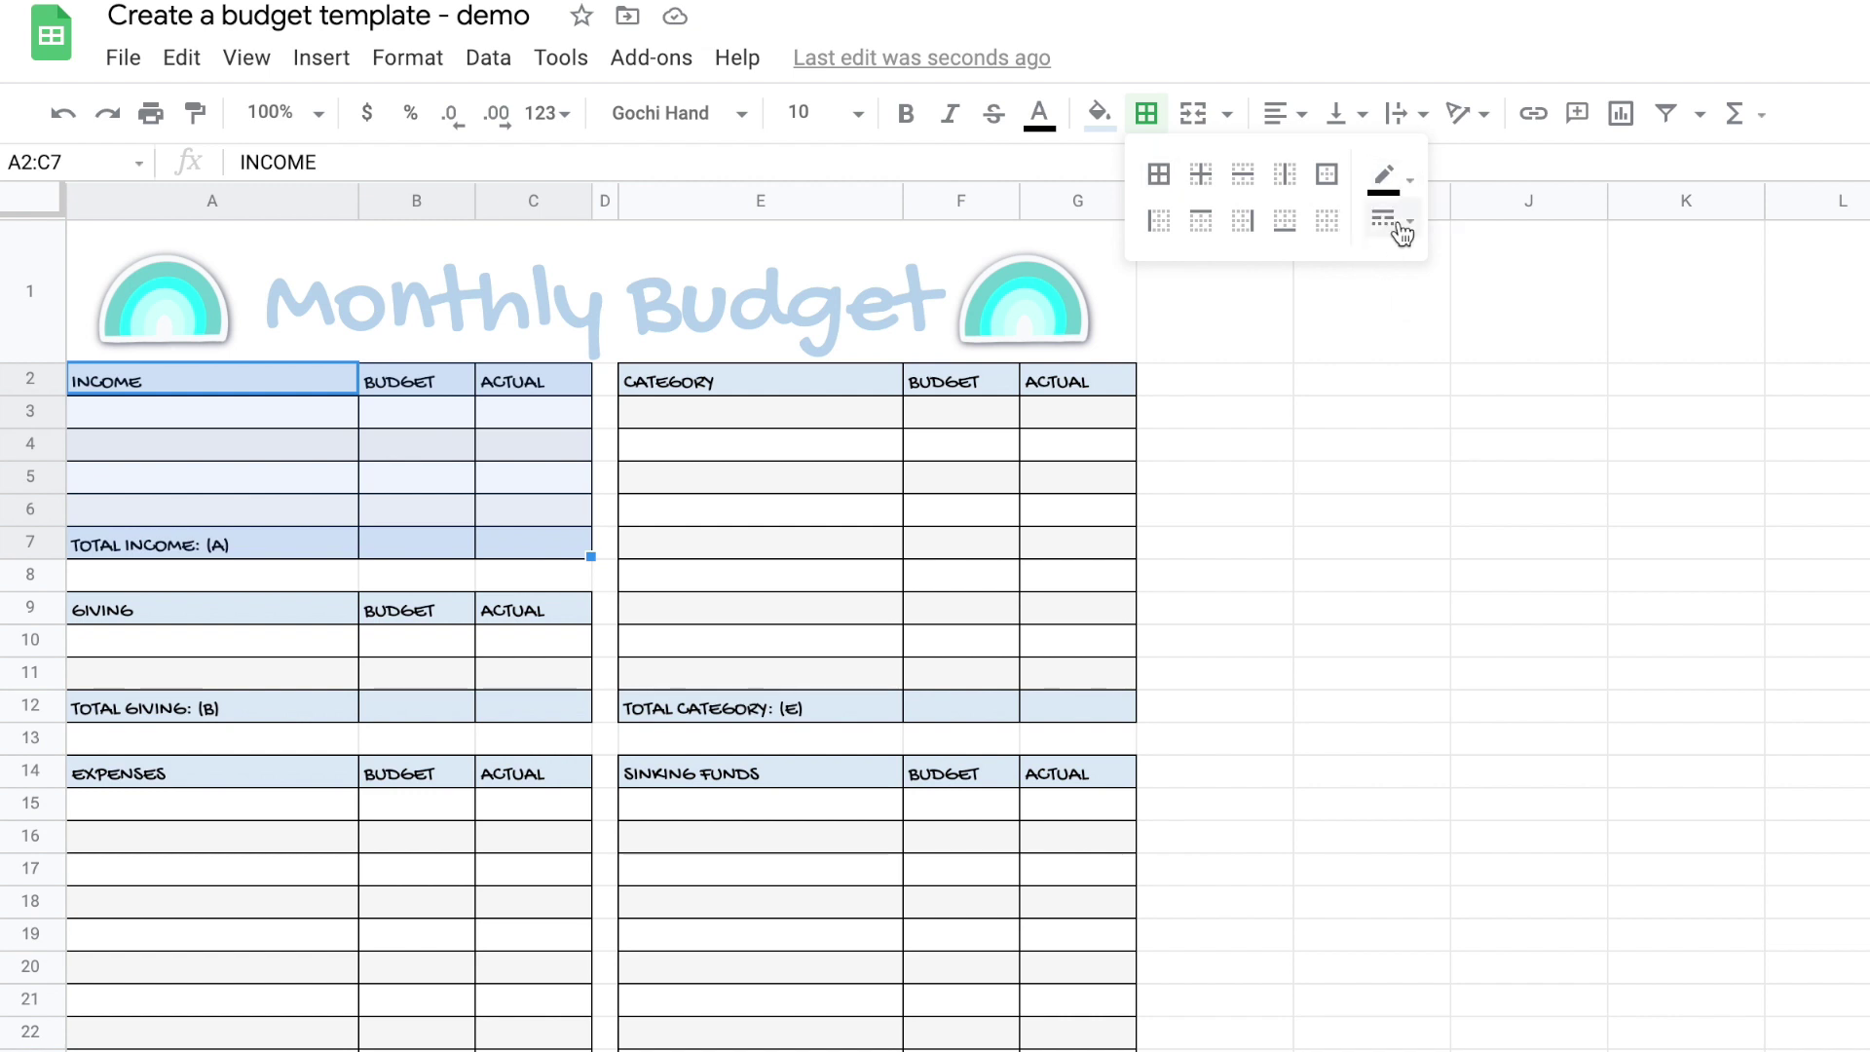
click(1393, 220)
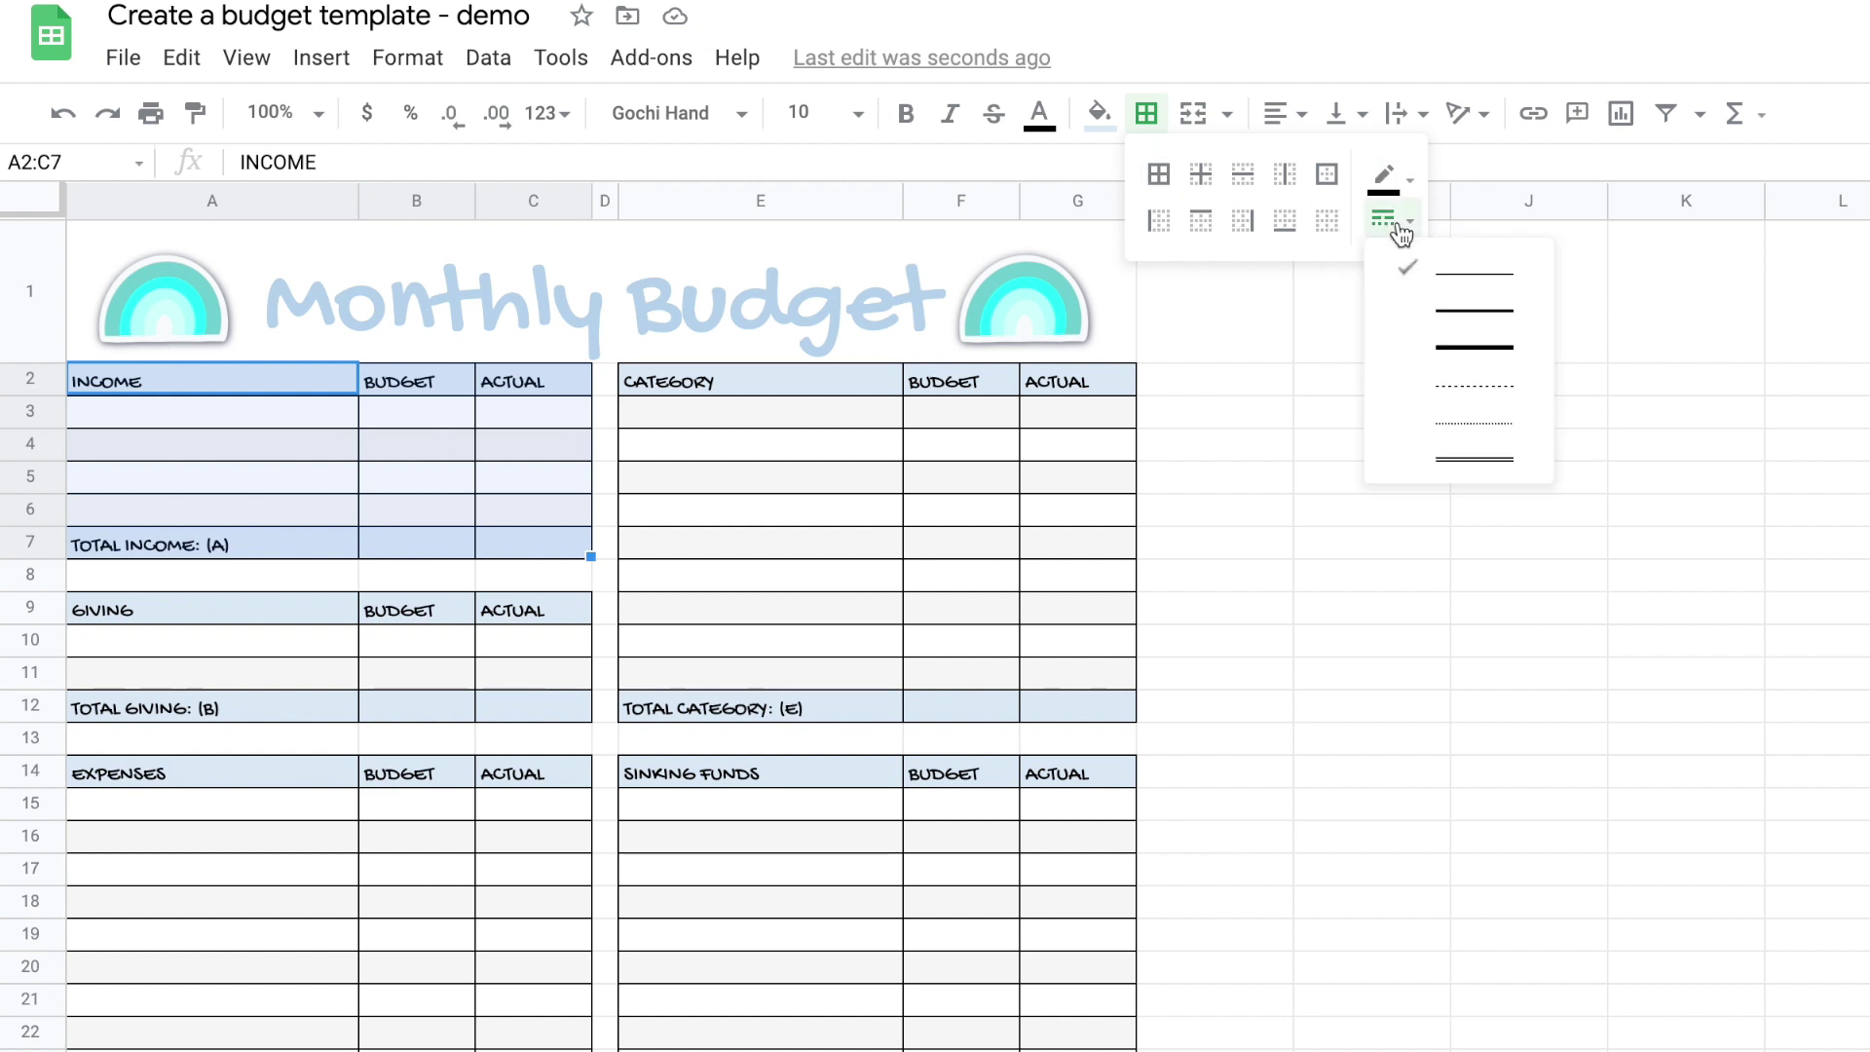
click(1468, 311)
click(1159, 175)
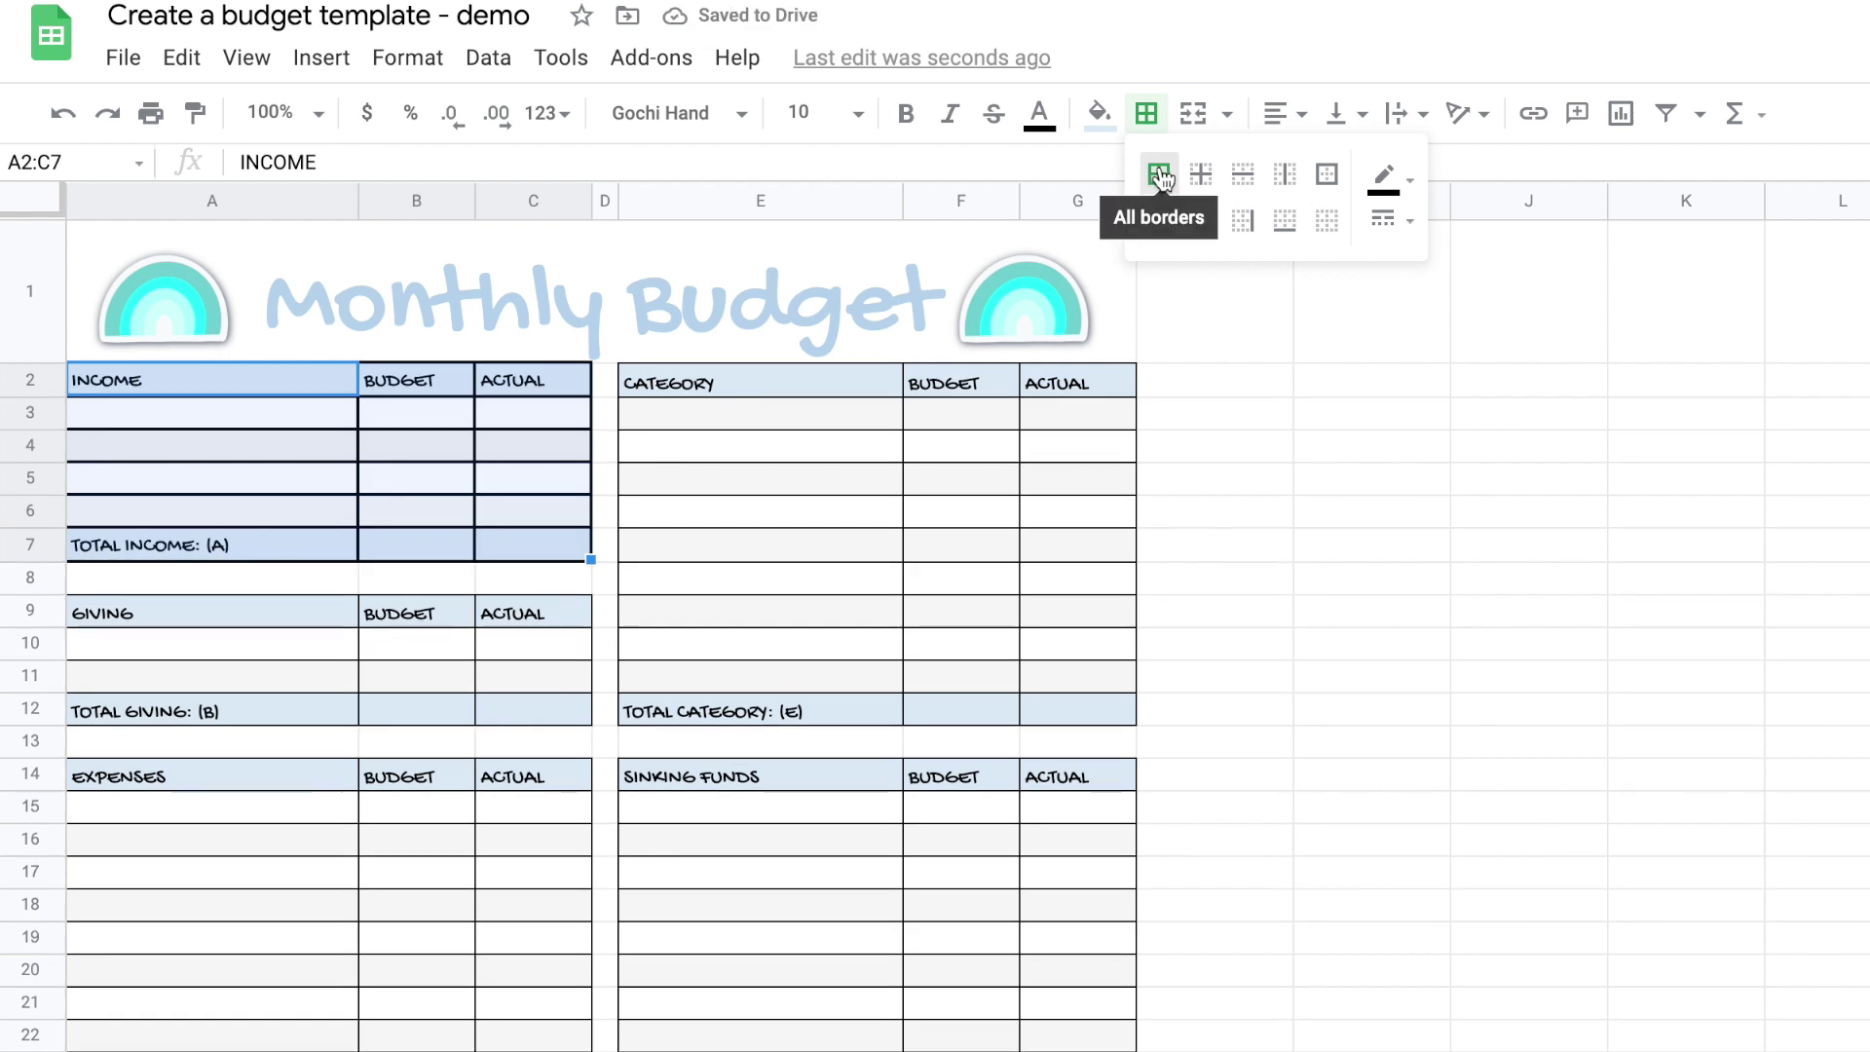
click(1159, 176)
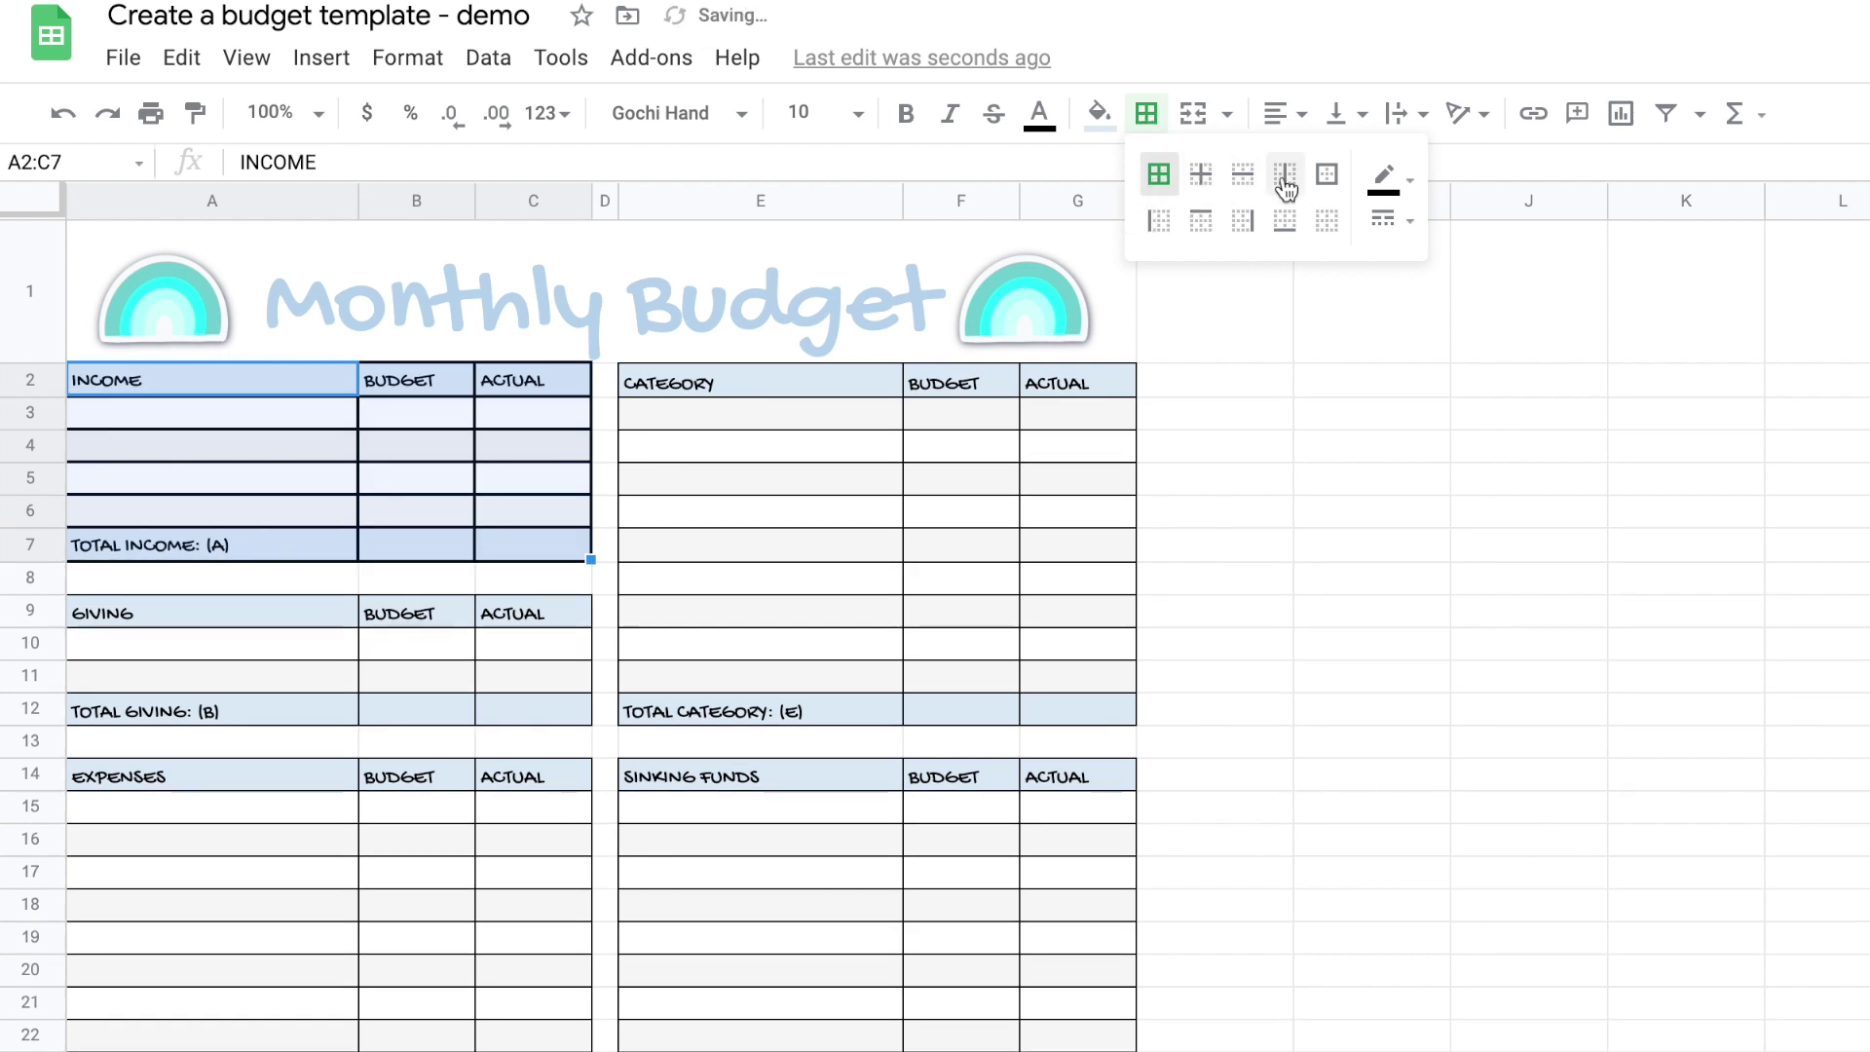
- Undo the all-borders change, outline only the outside of the Income table, and open File > Print
click(1328, 176)
click(1328, 176)
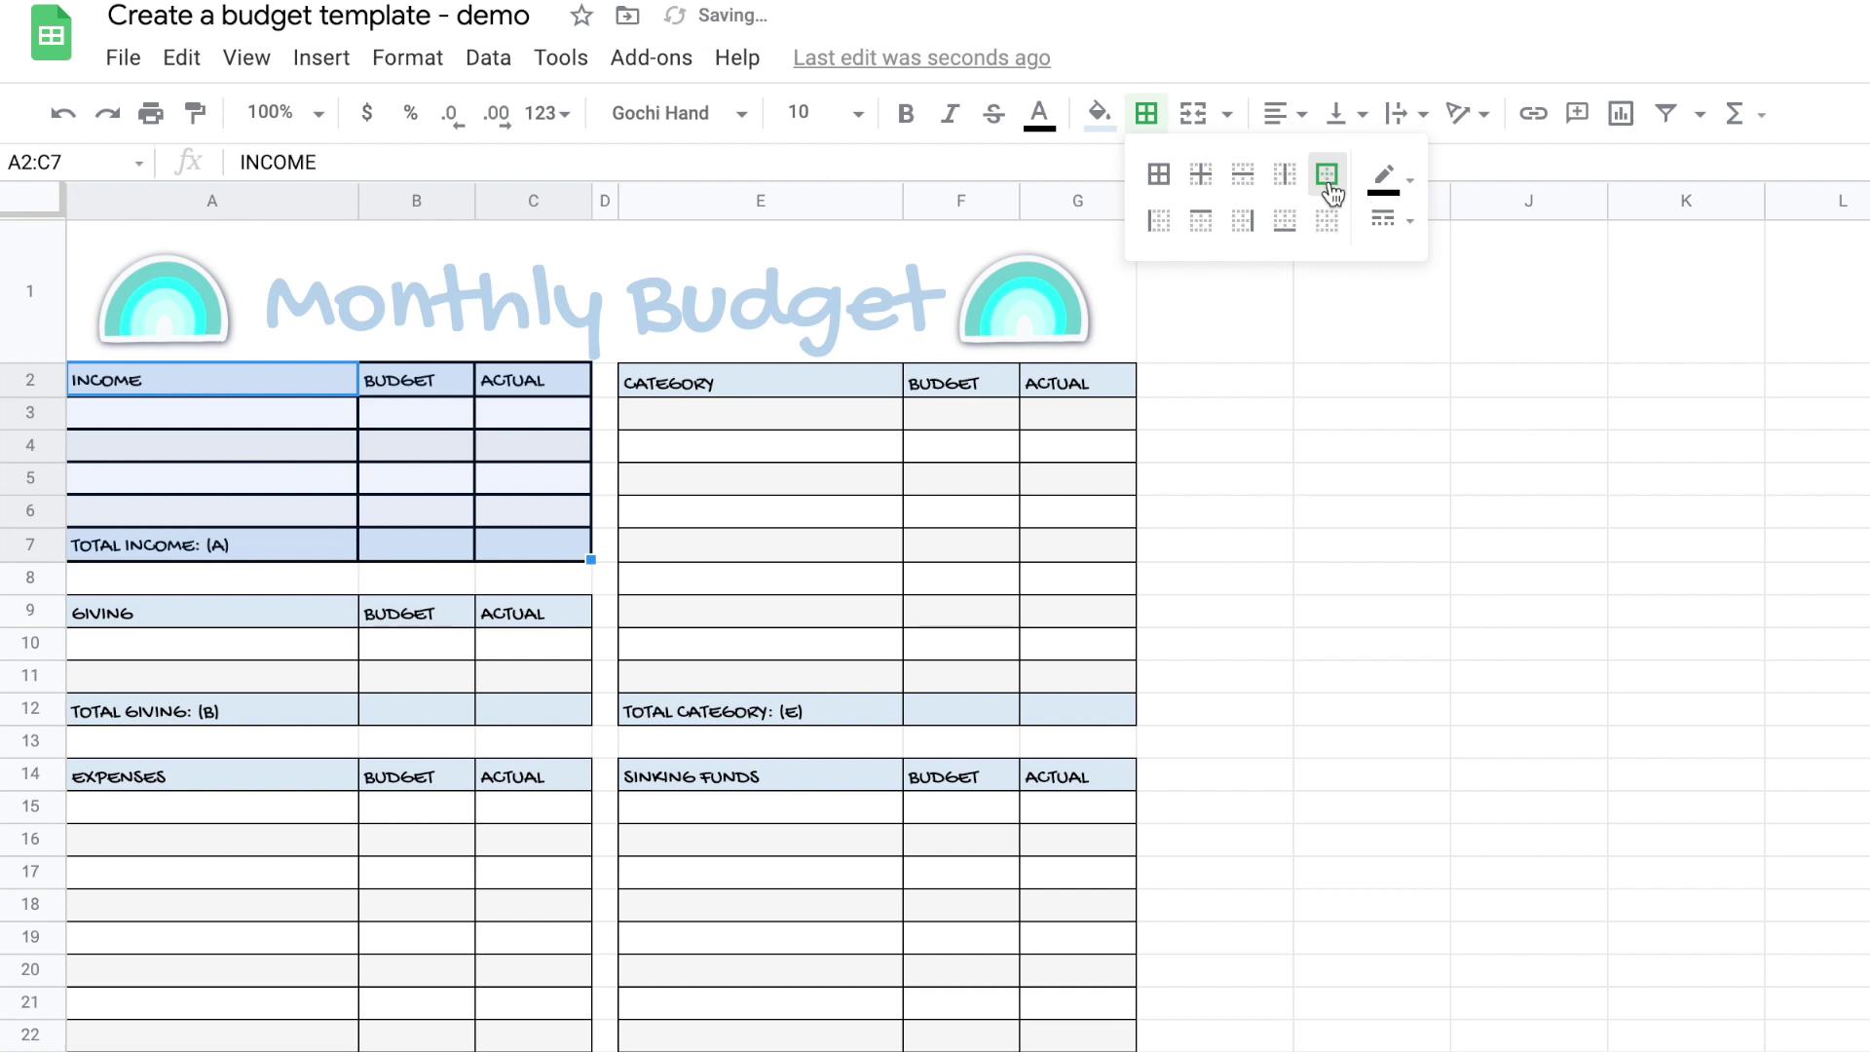
click(59, 115)
click(59, 115)
click(1146, 113)
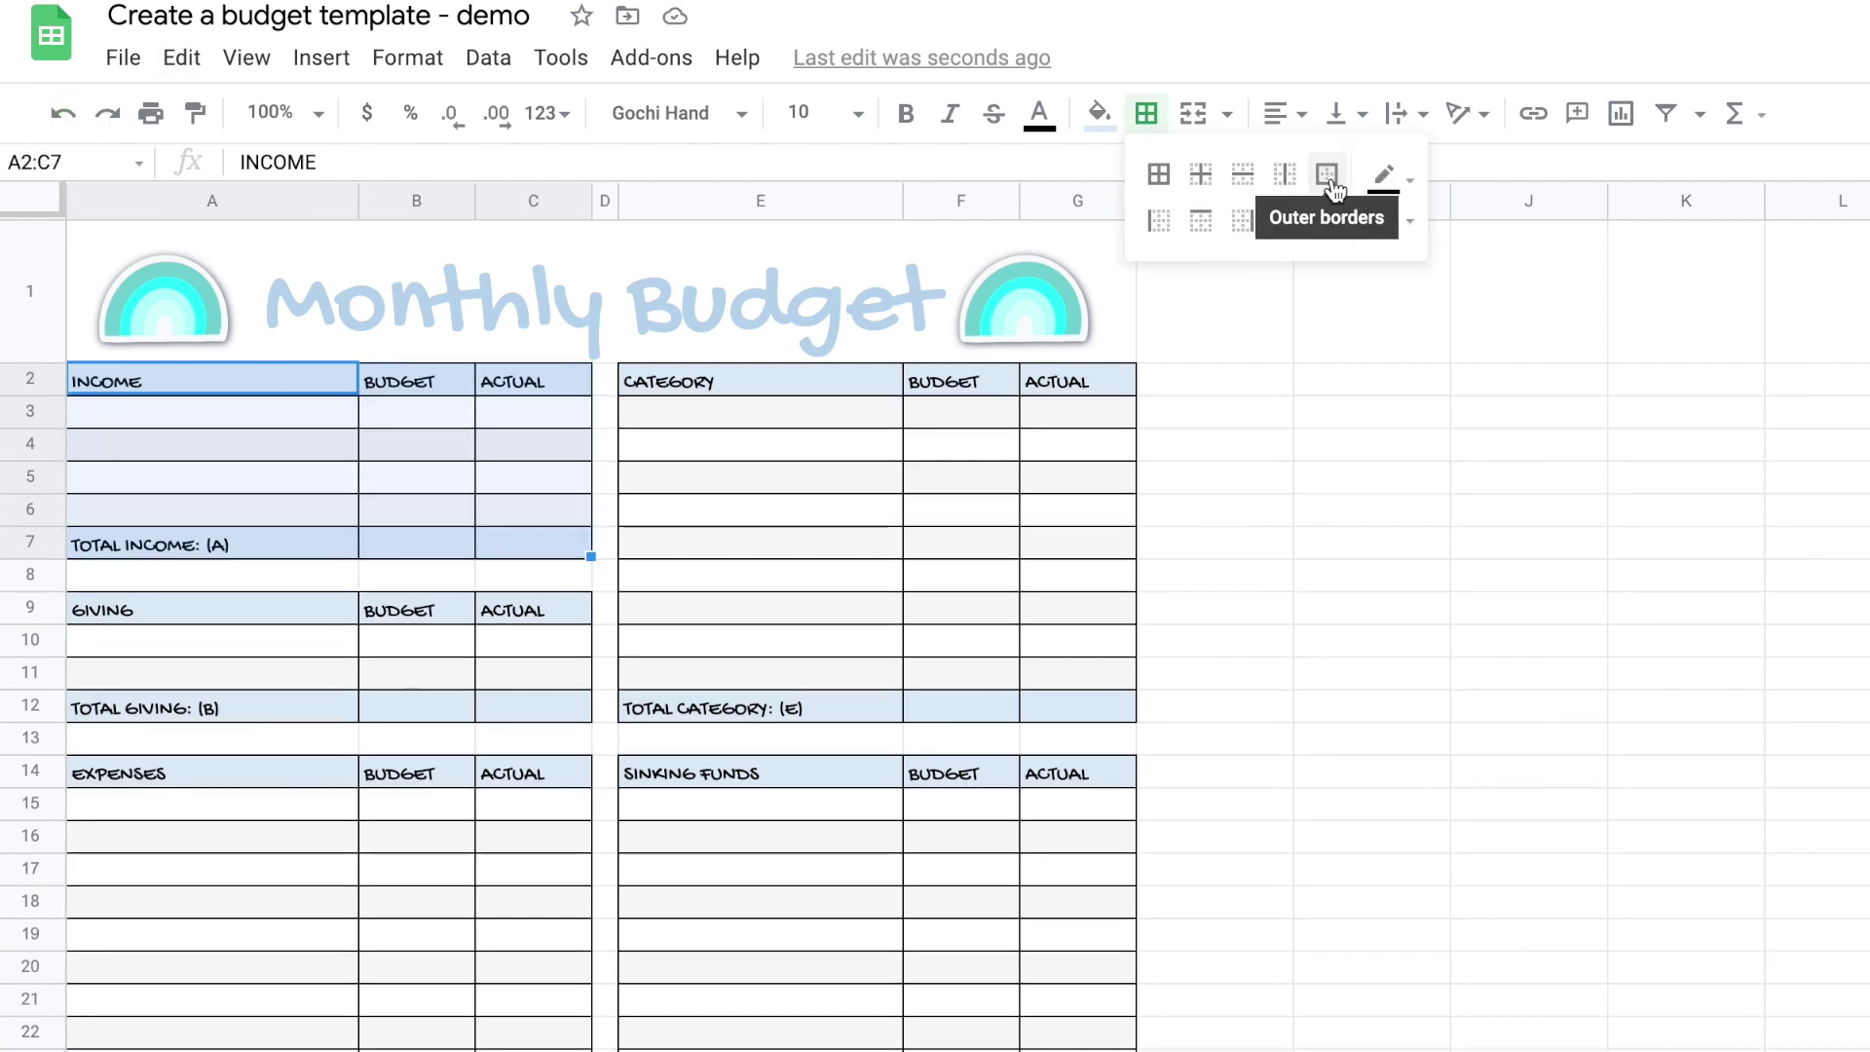
click(1328, 176)
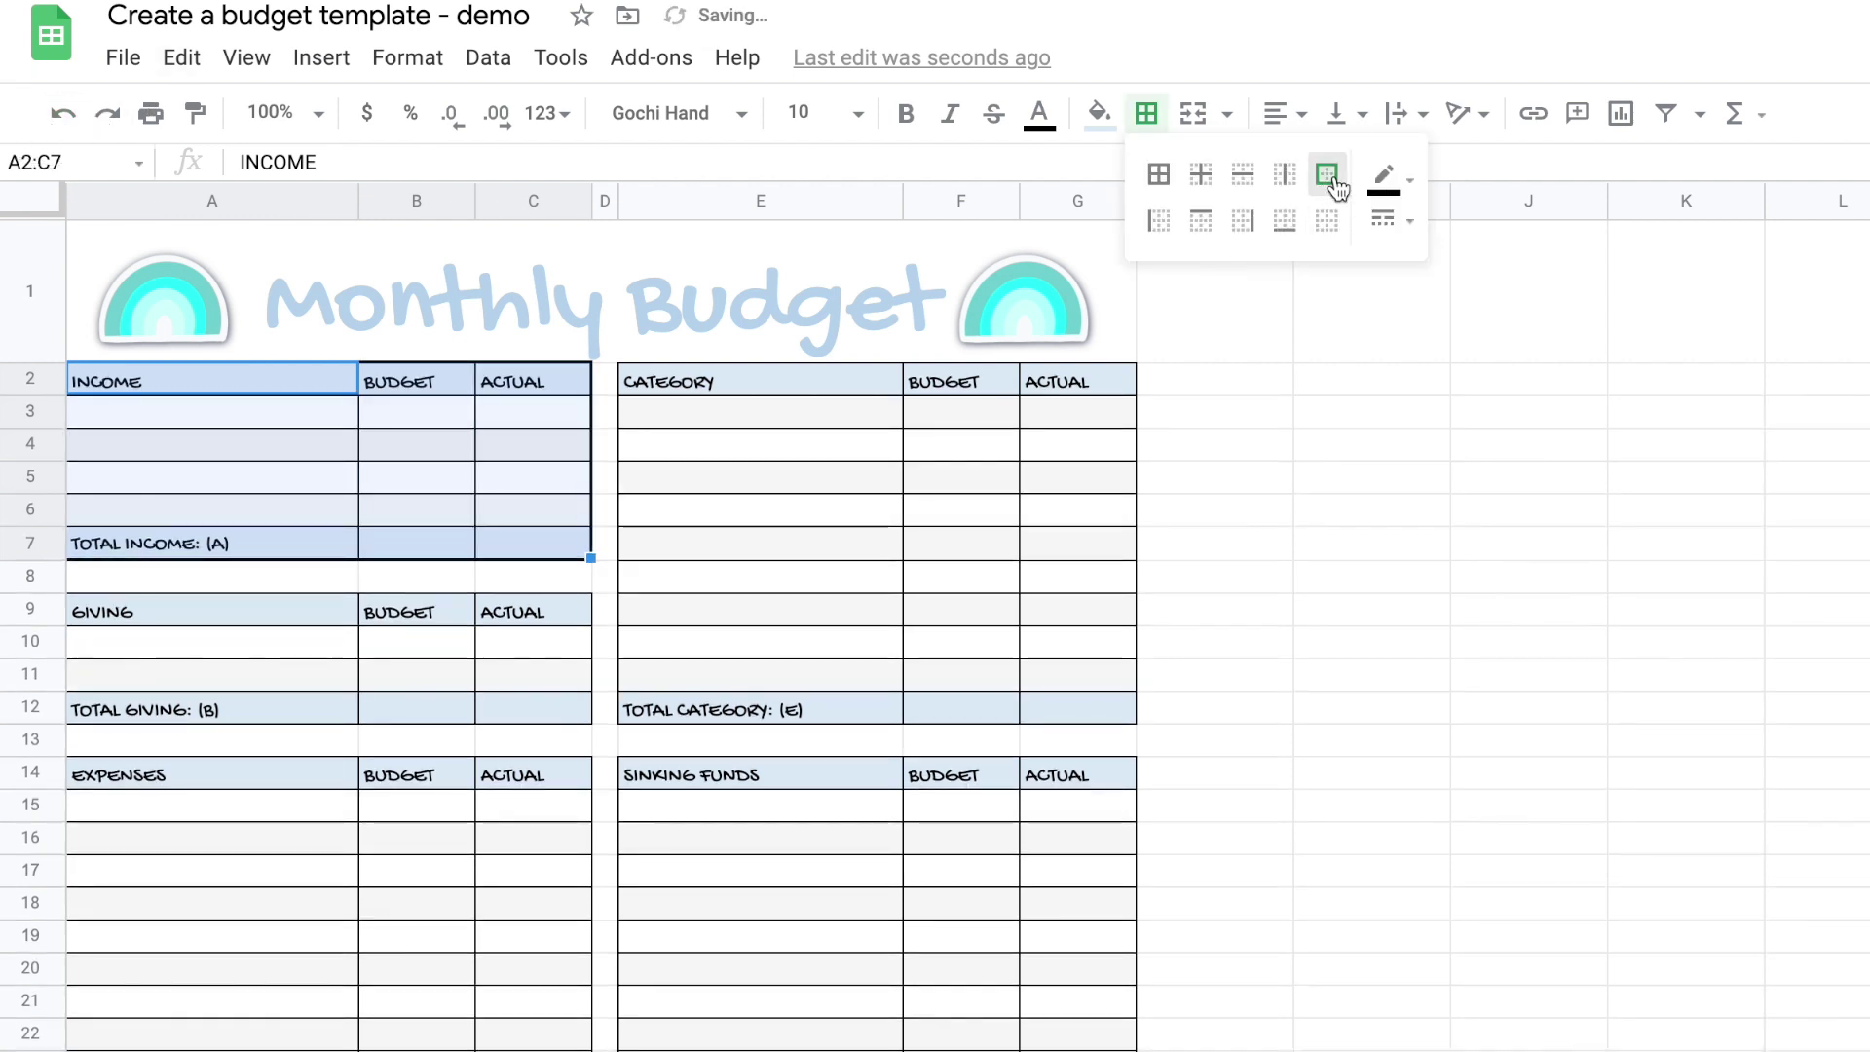
click(643, 411)
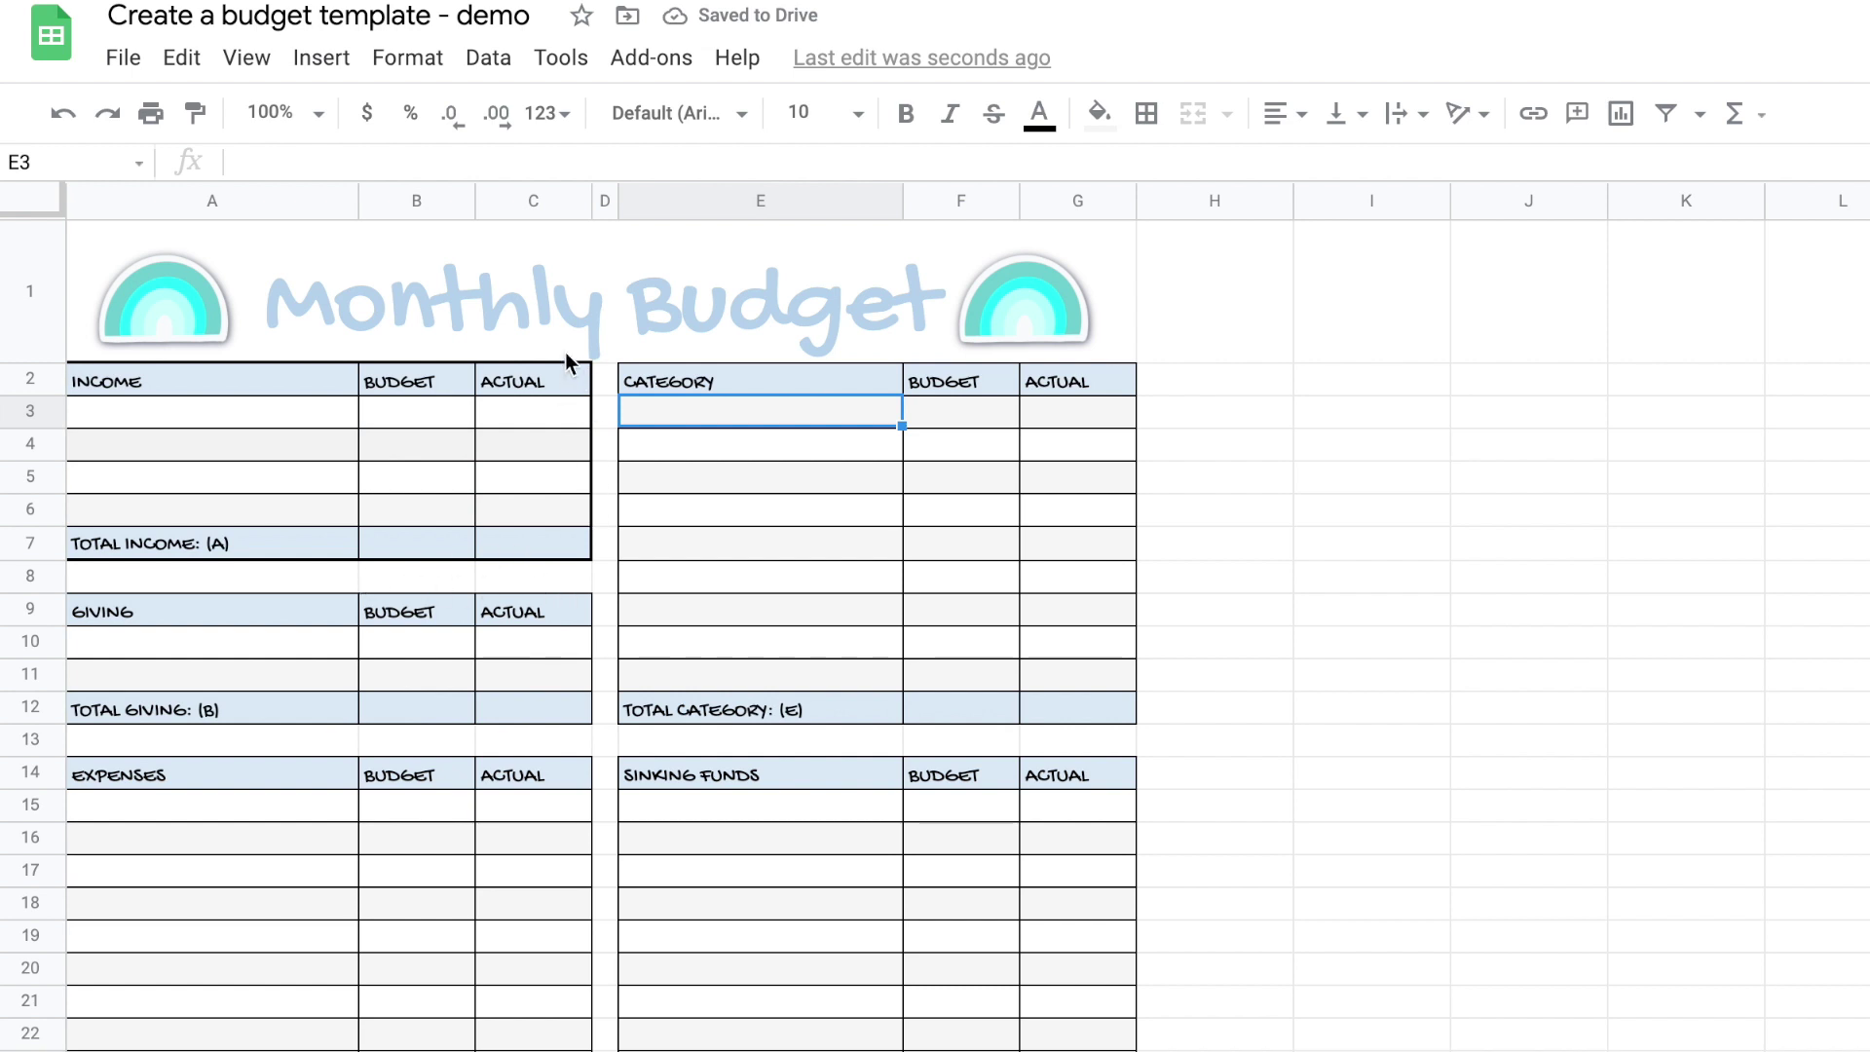
click(124, 64)
click(146, 817)
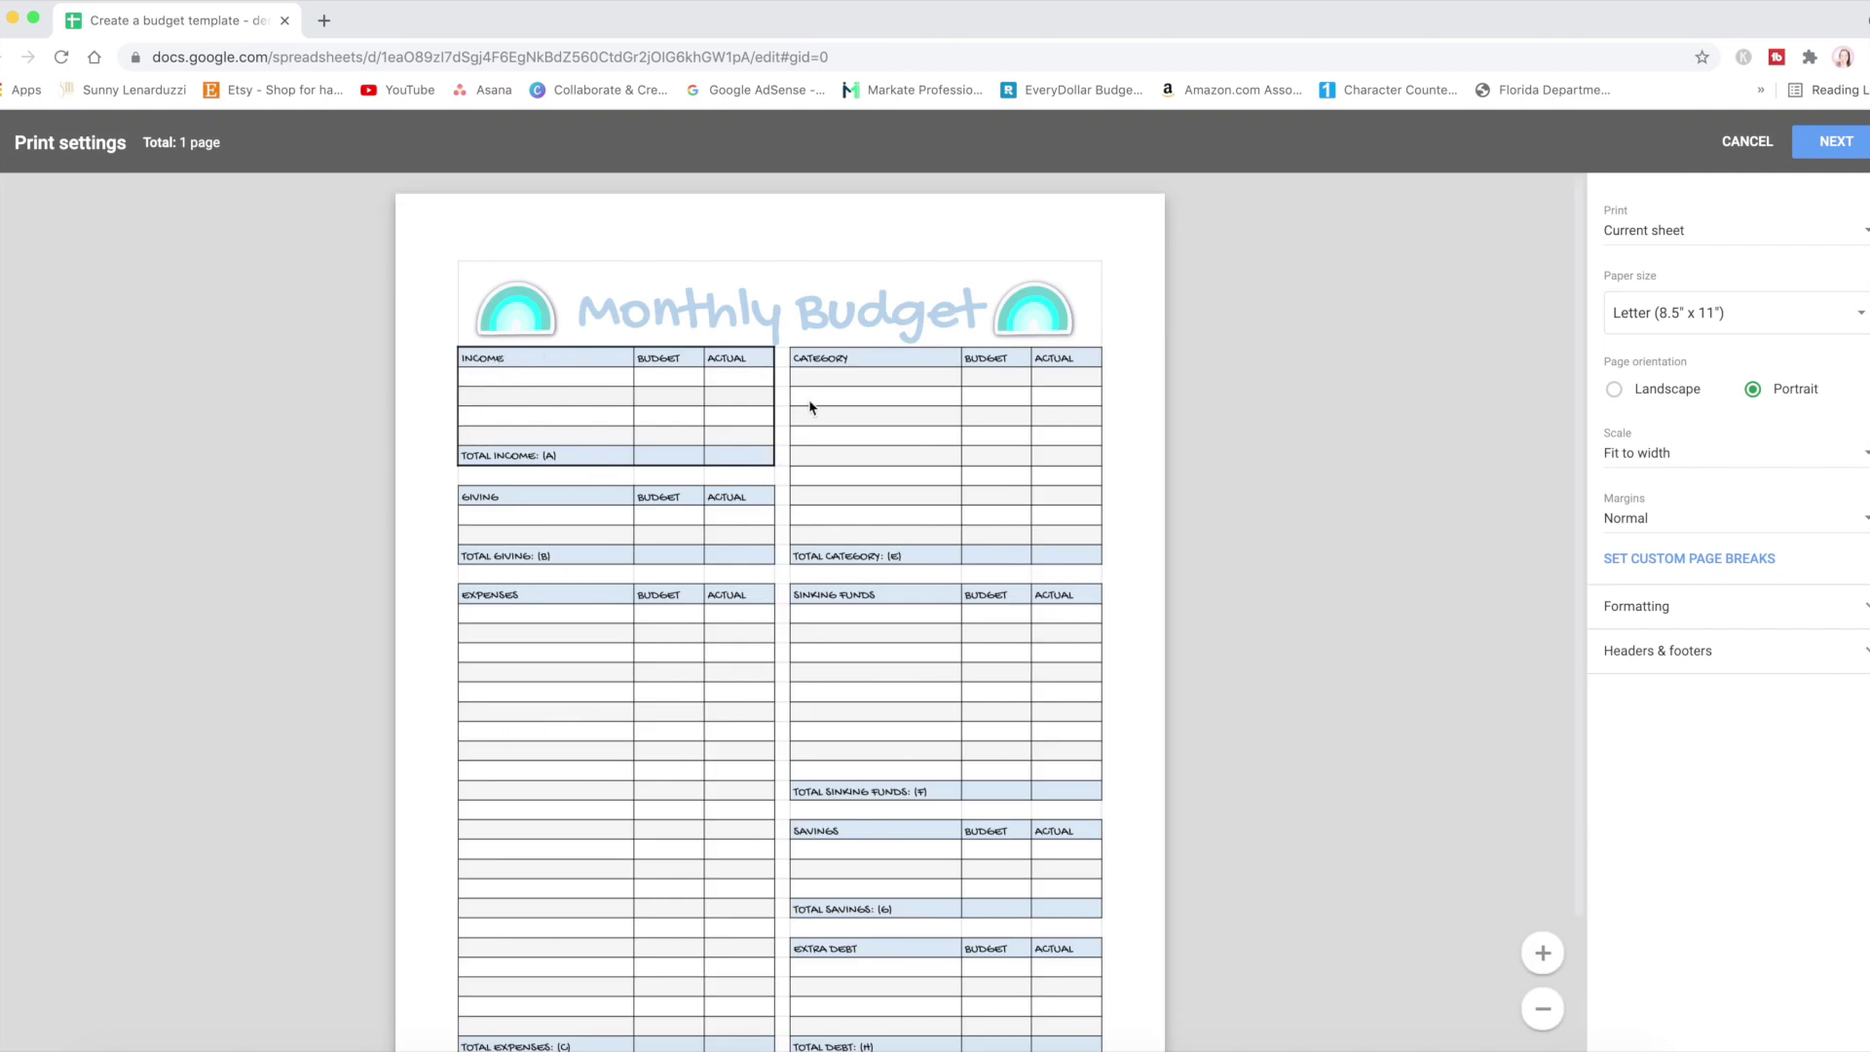
- Close the preview and give the Income table a thick outer border
key(Escape)
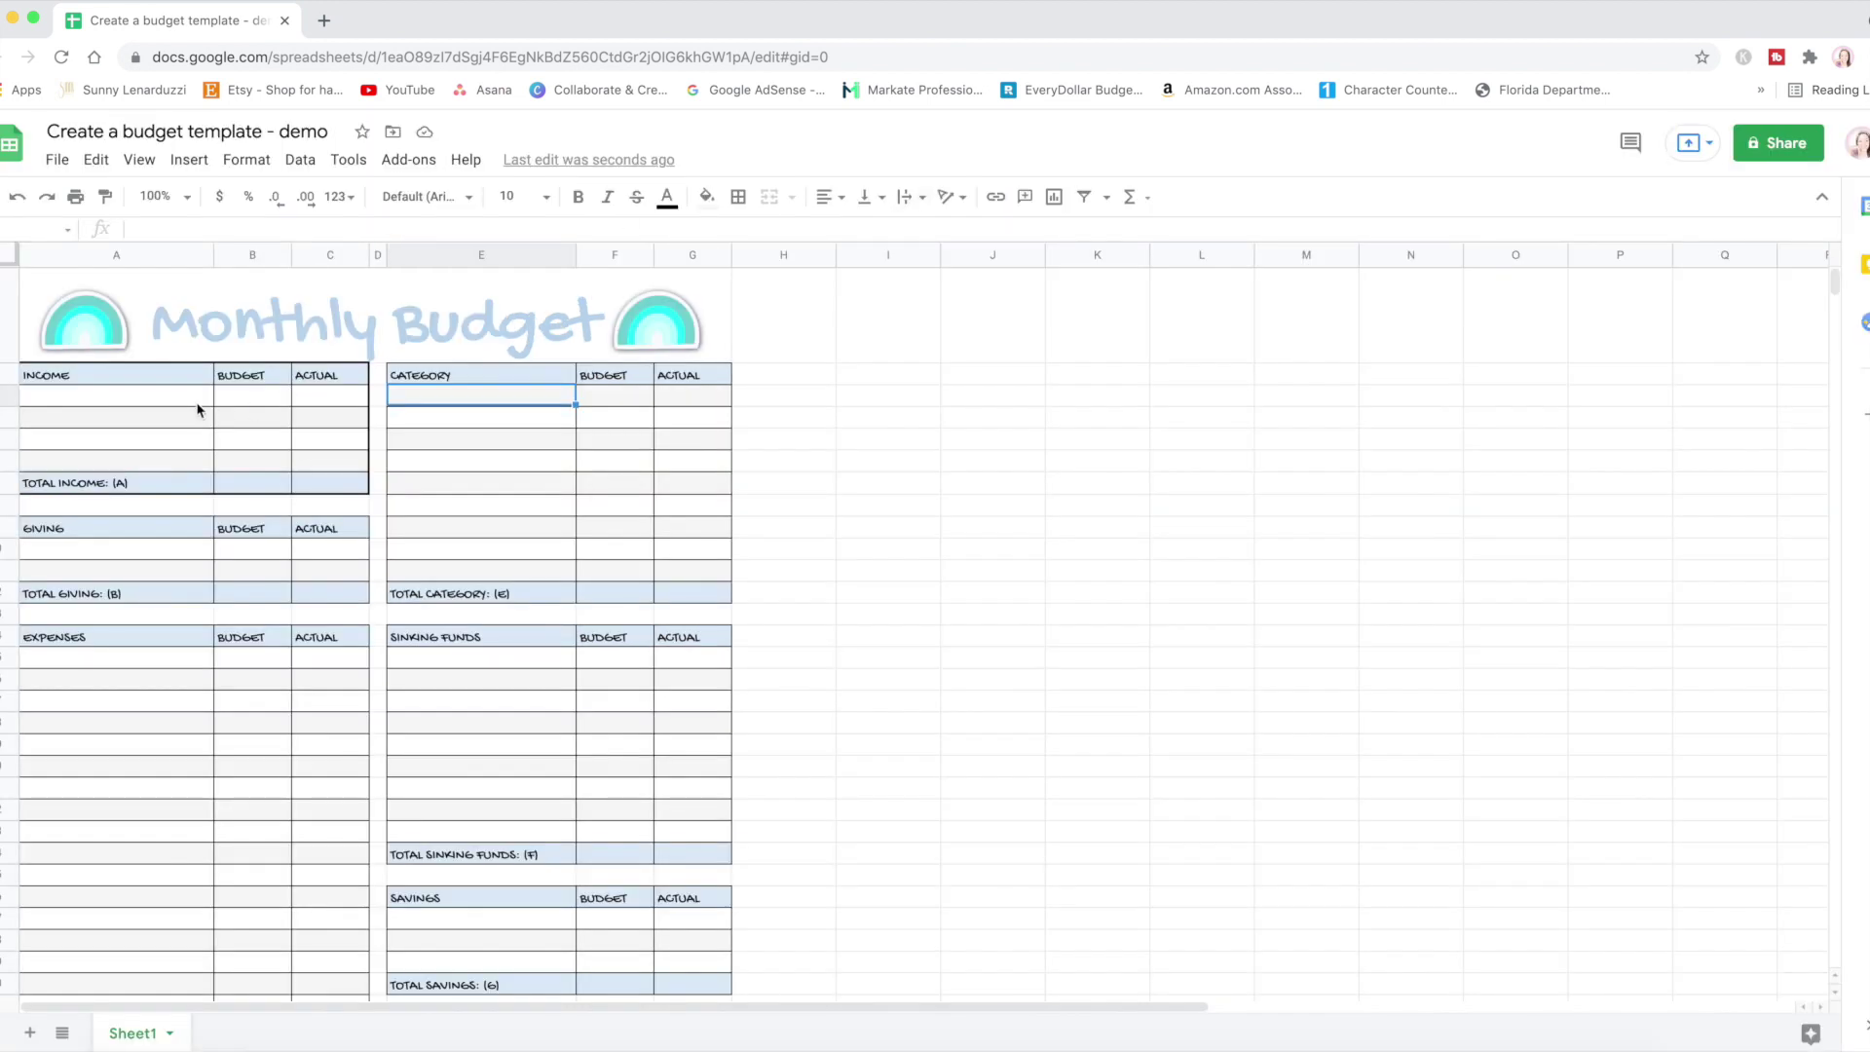
drag(166, 376, 340, 497)
click(738, 196)
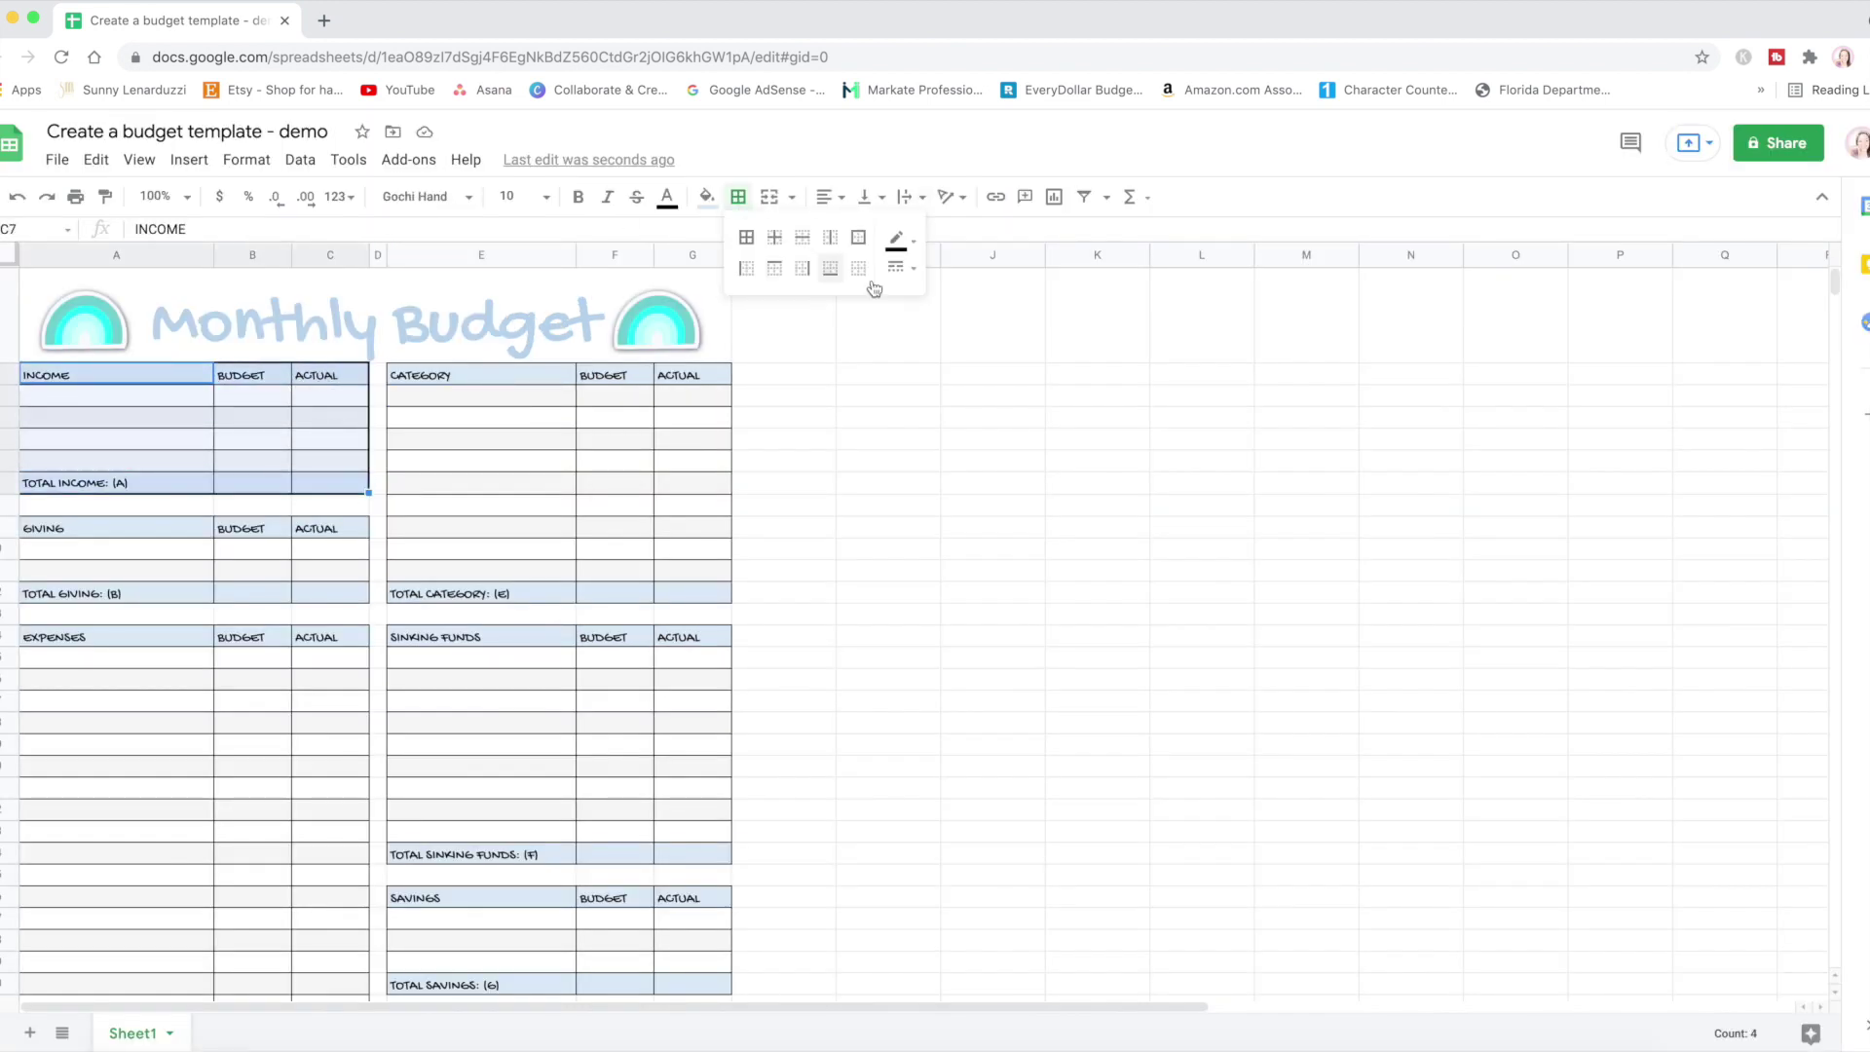
click(896, 266)
click(952, 360)
click(858, 238)
click(747, 526)
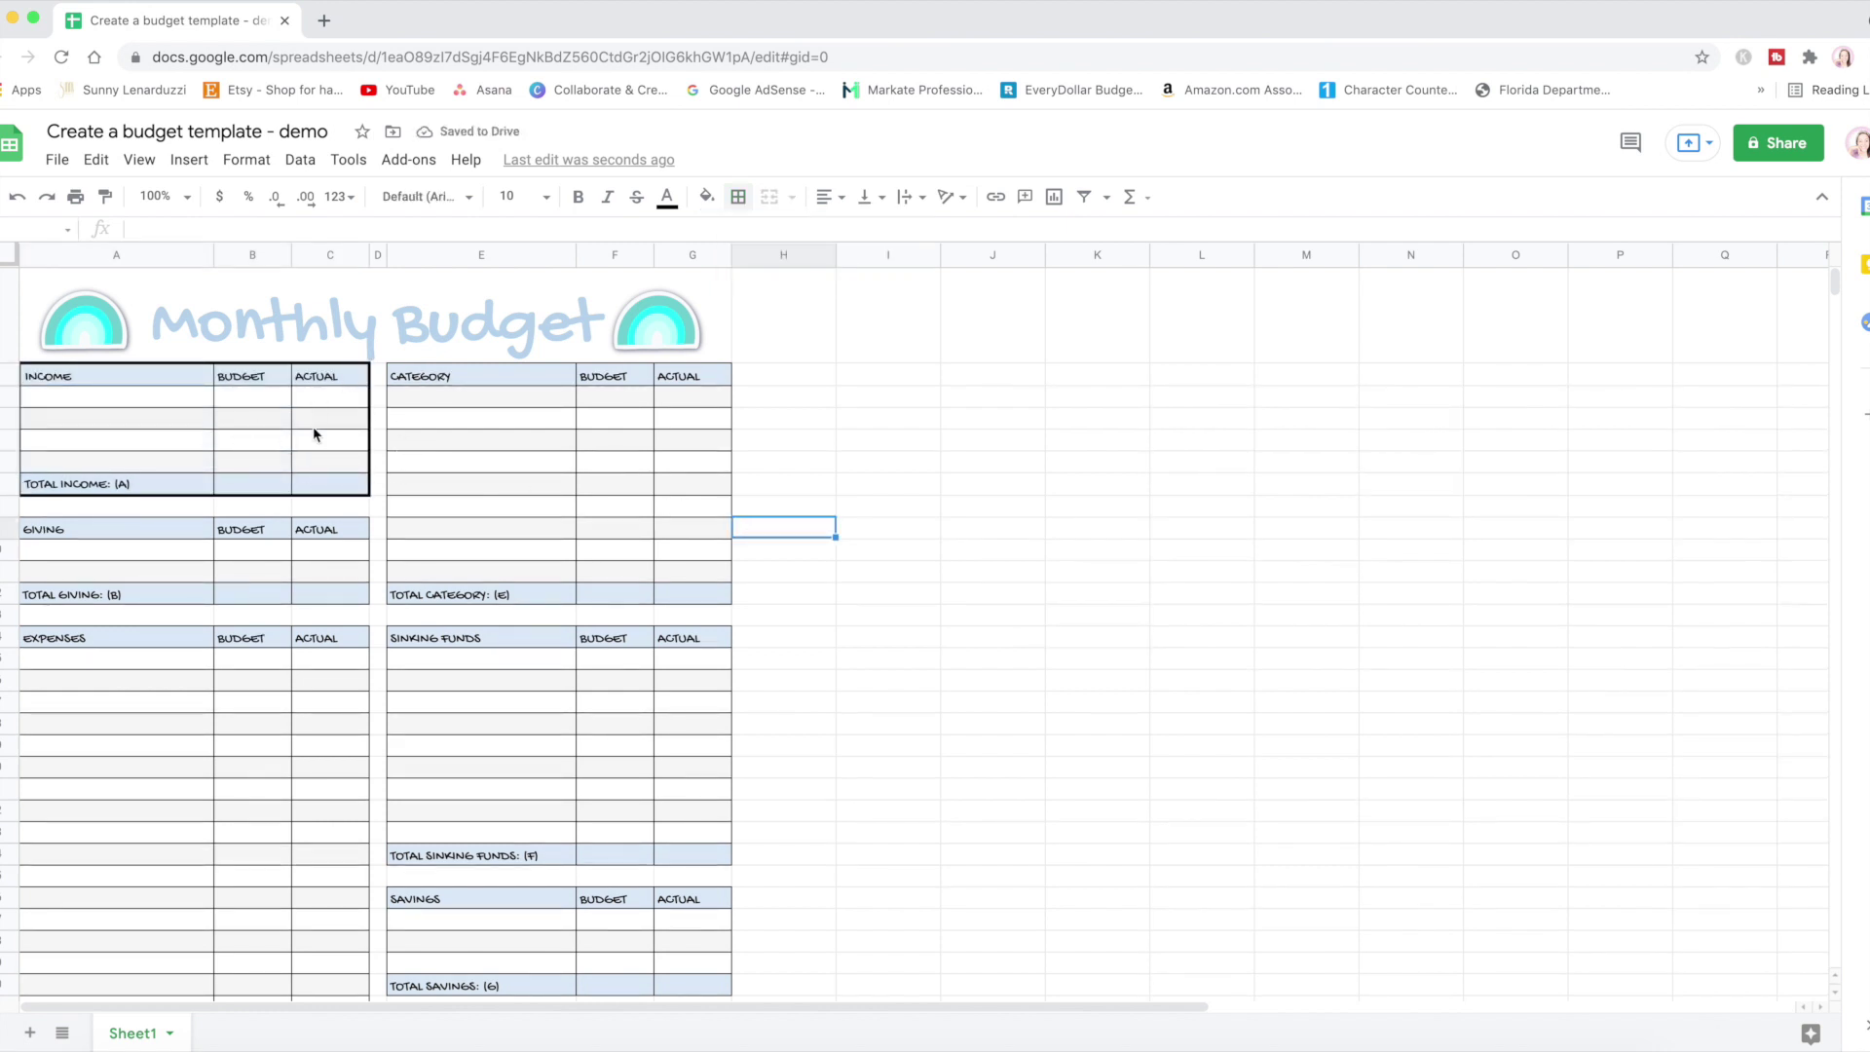
- Undo both the thick and earlier black outlines, then reopen the print preview
click(18, 197)
click(18, 197)
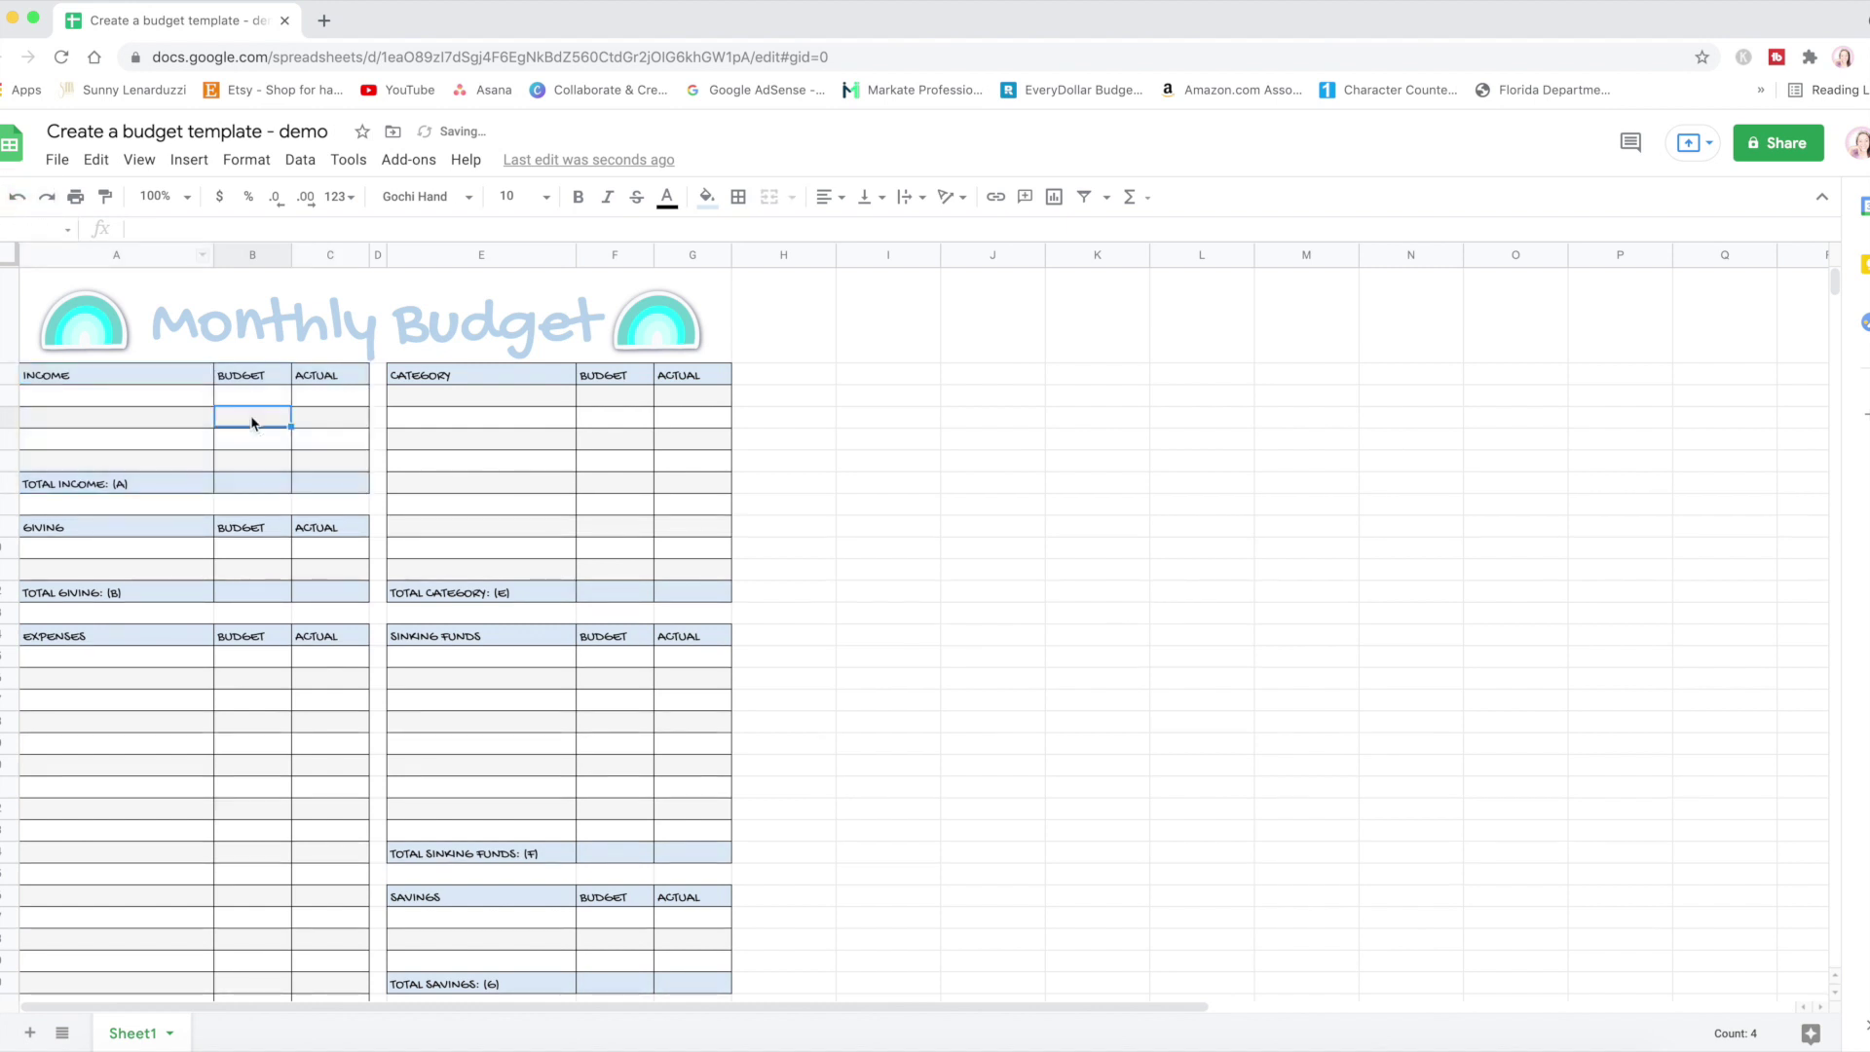
click(56, 159)
click(133, 814)
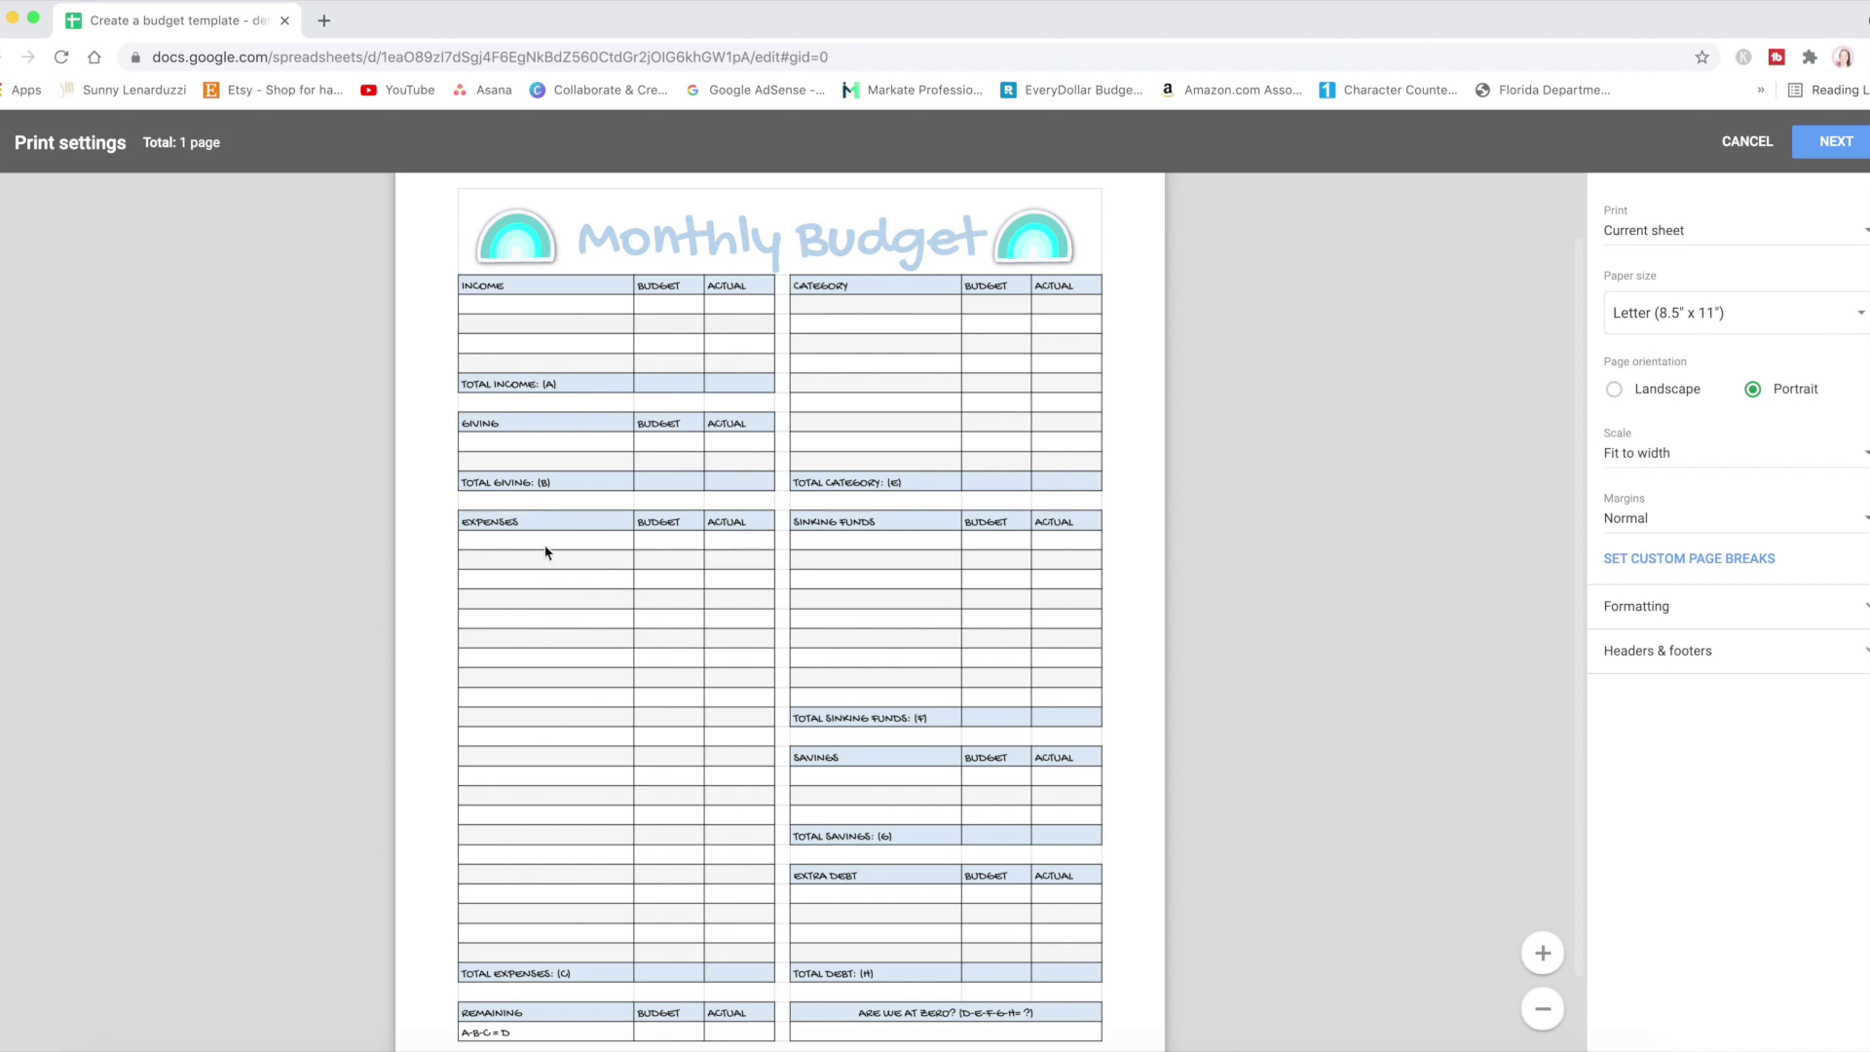
- Close the print preview without printing
click(1745, 158)
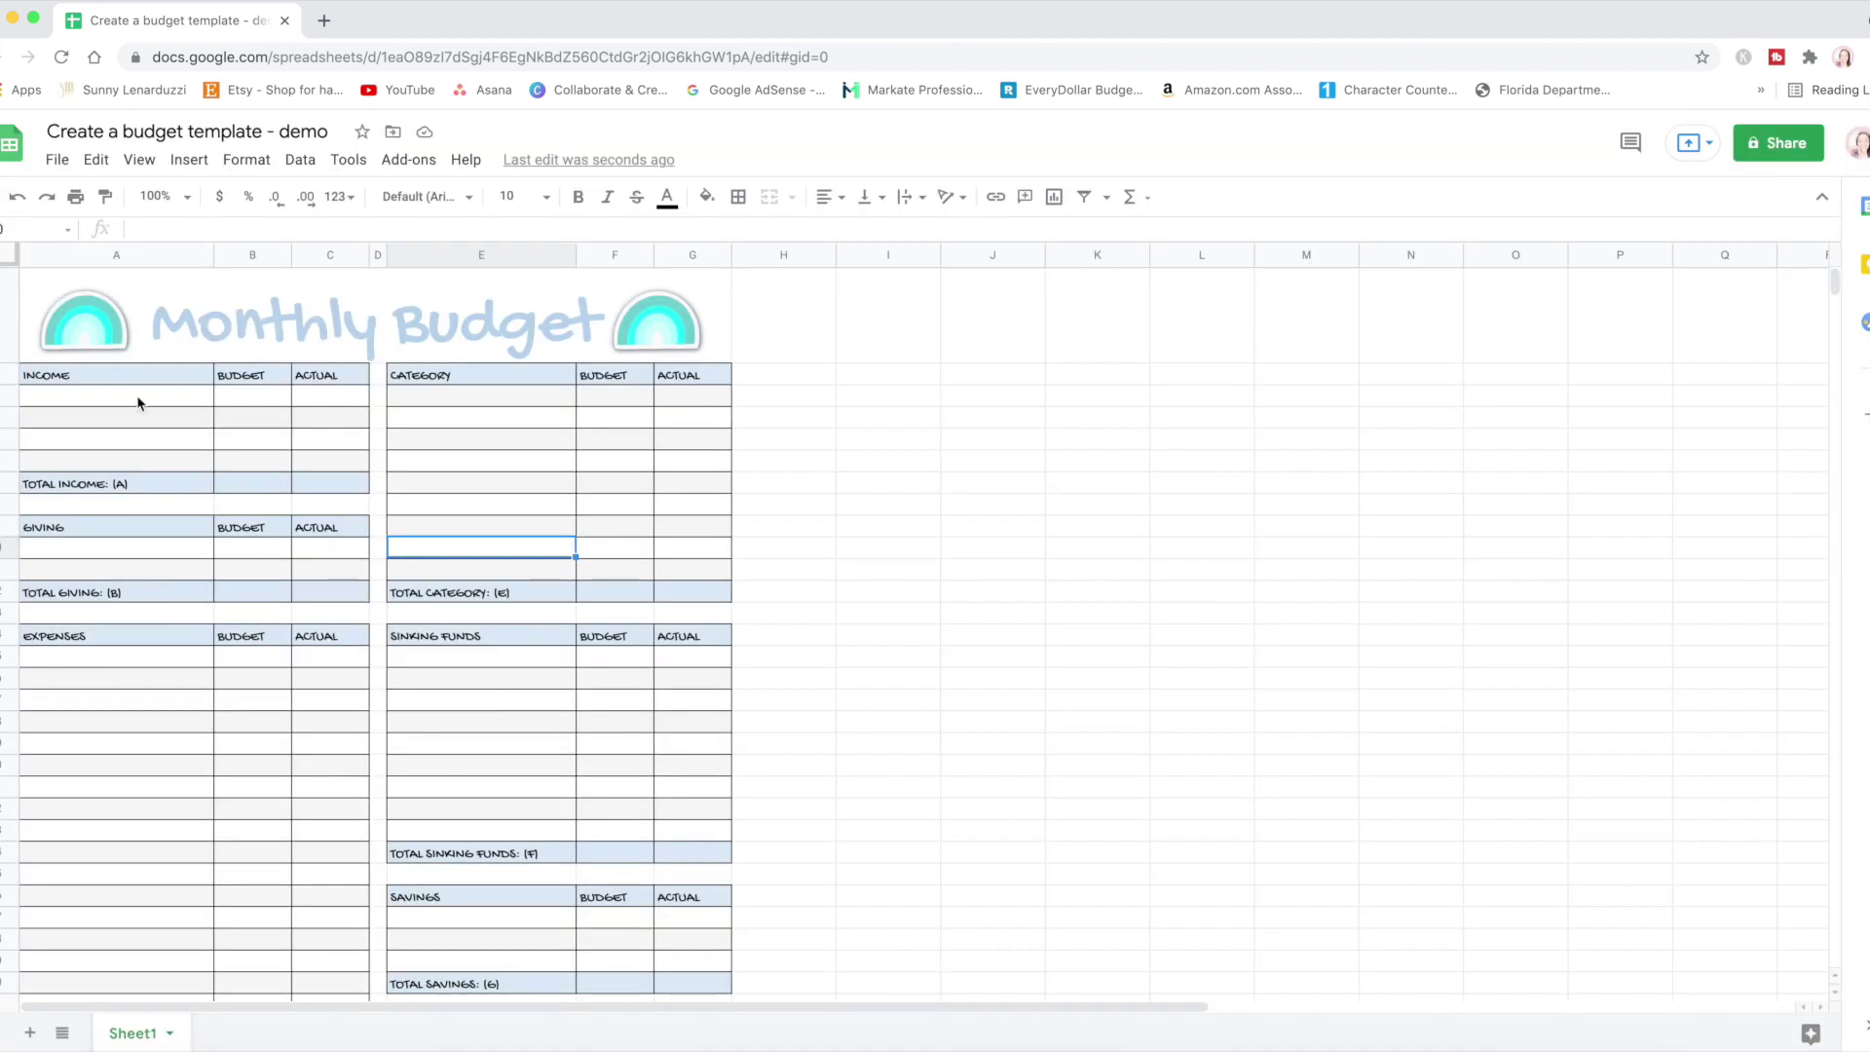
- Set a black border colour on Income rows A3:C6 and remove the stray right border
click(134, 407)
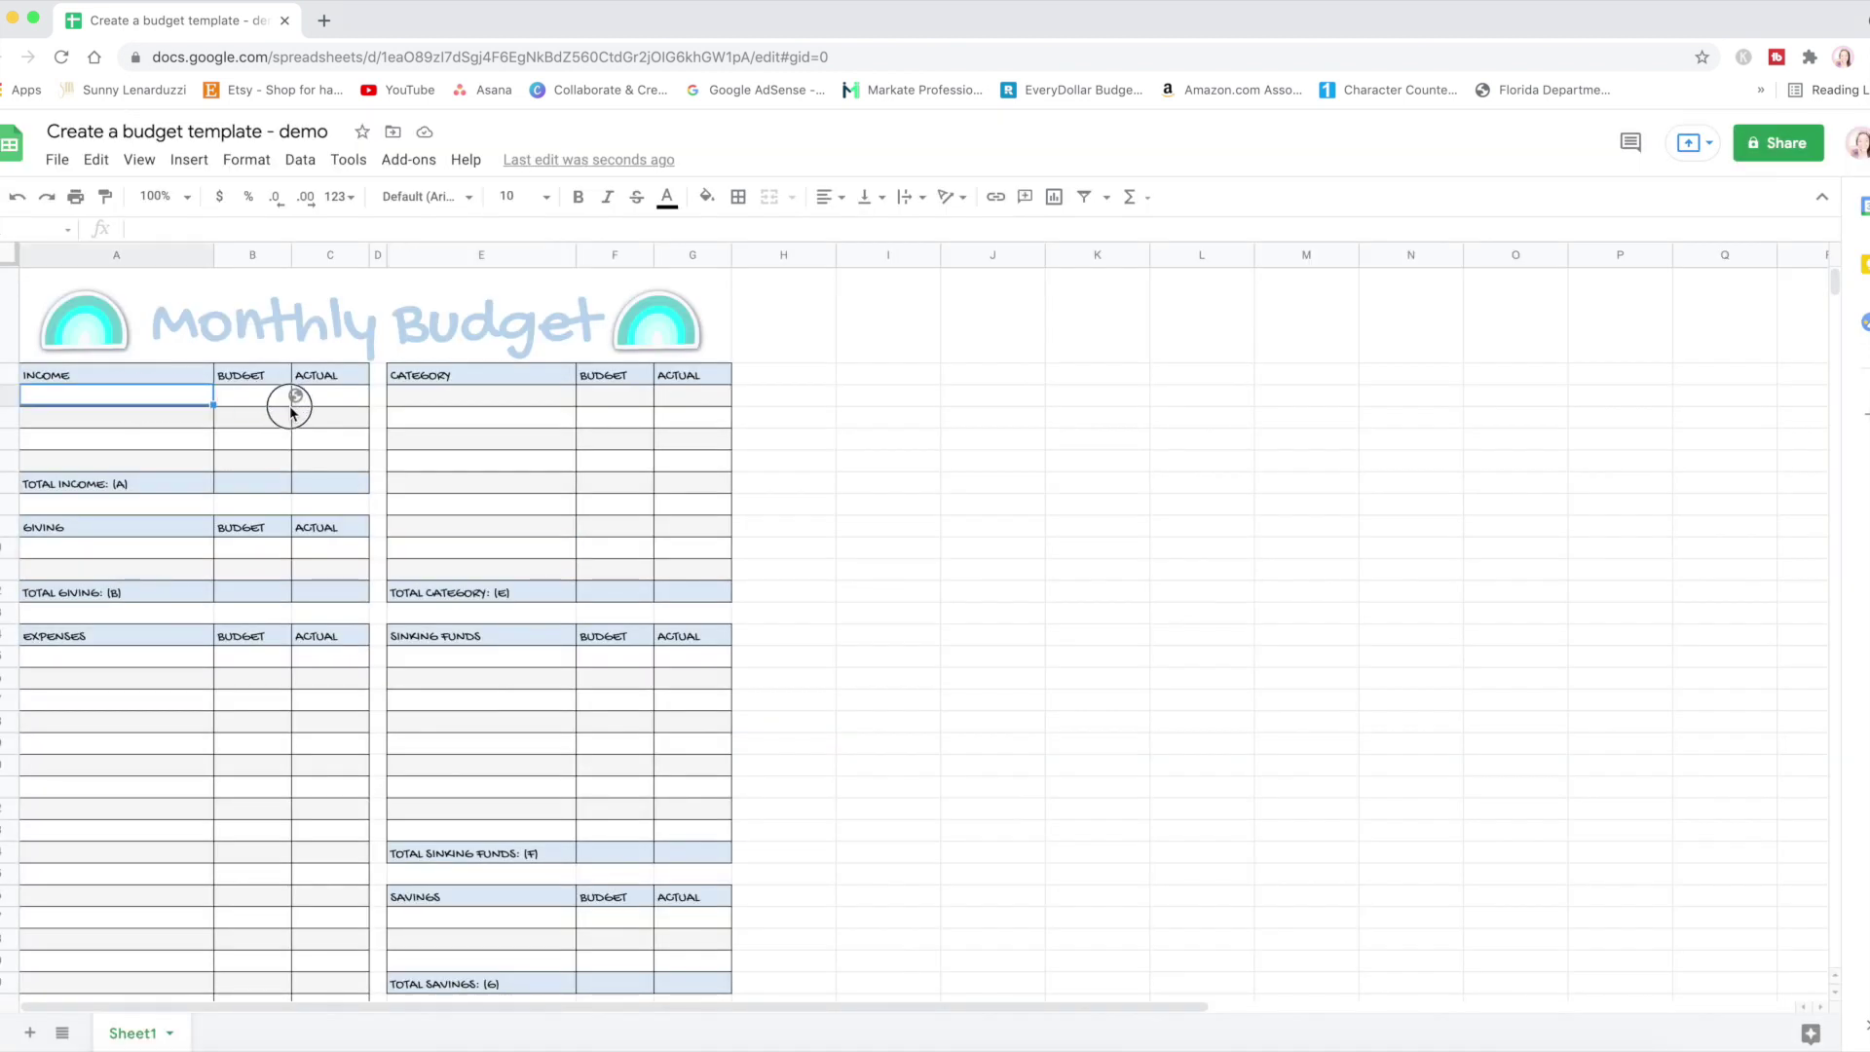
drag(170, 394, 330, 453)
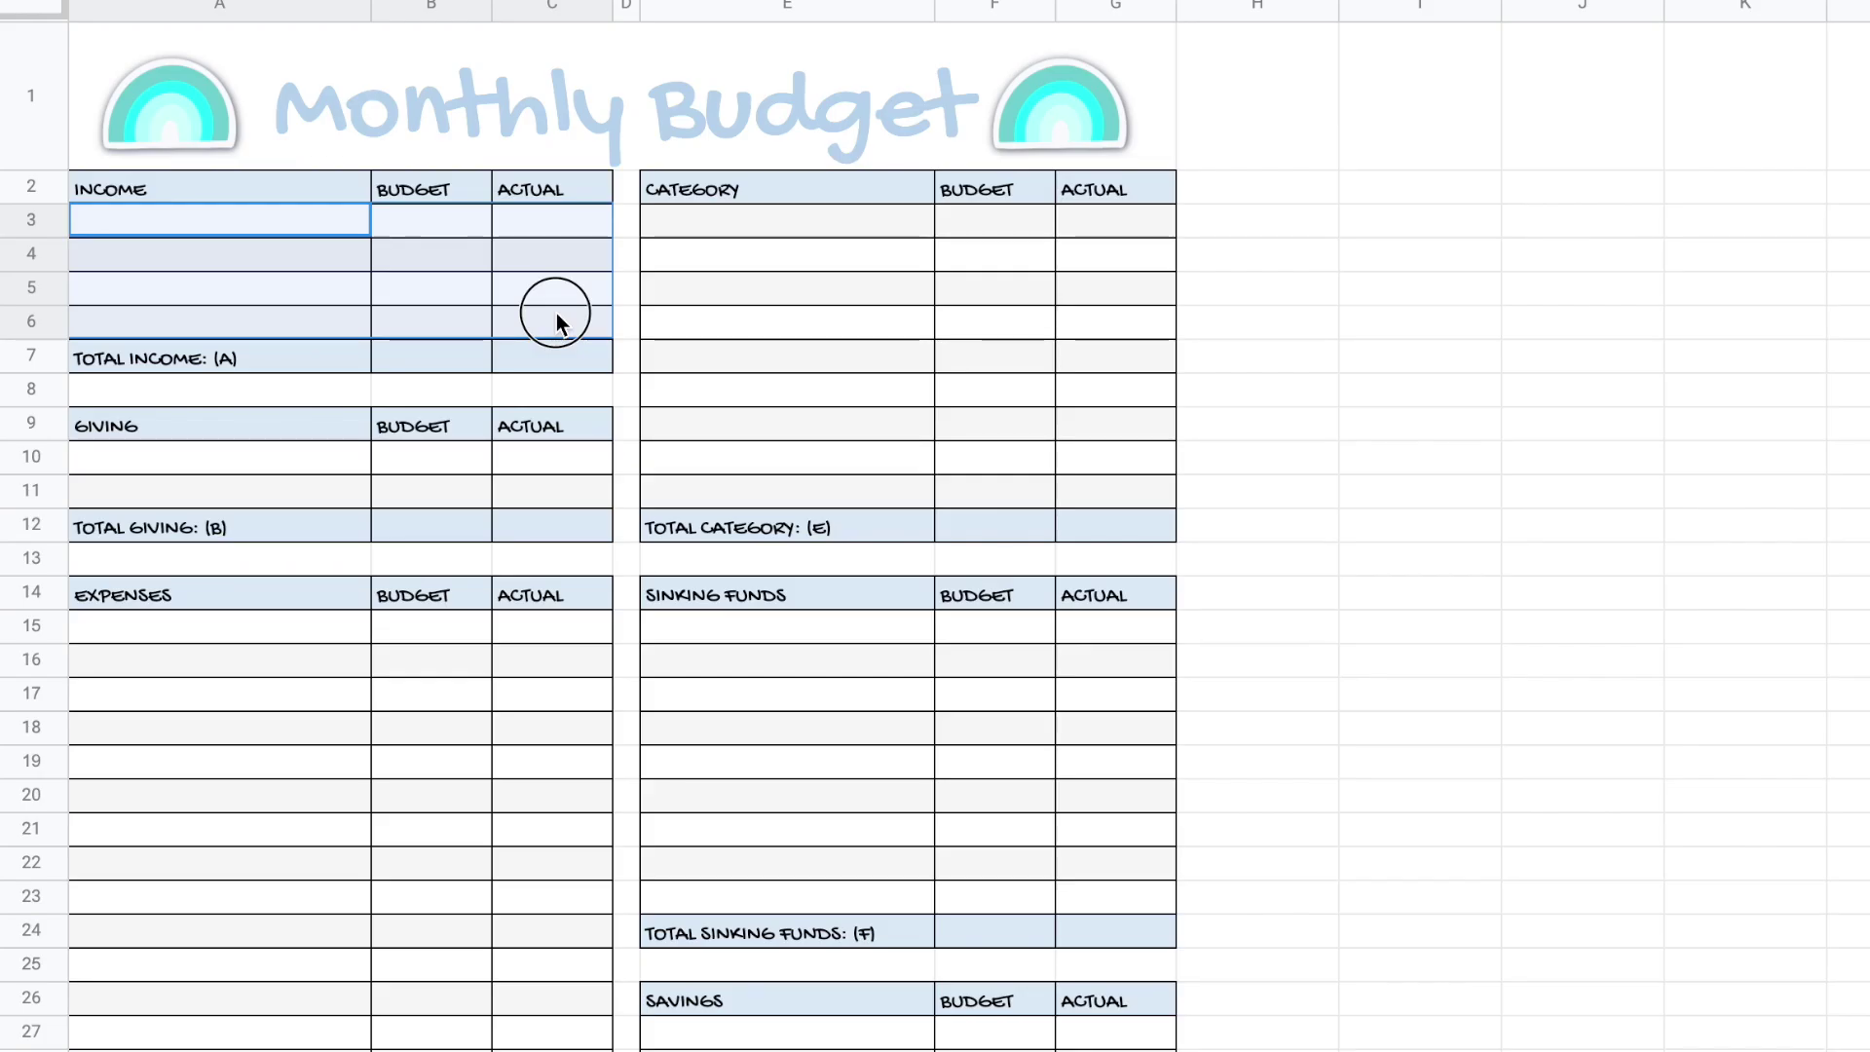
drag(557, 313, 557, 314)
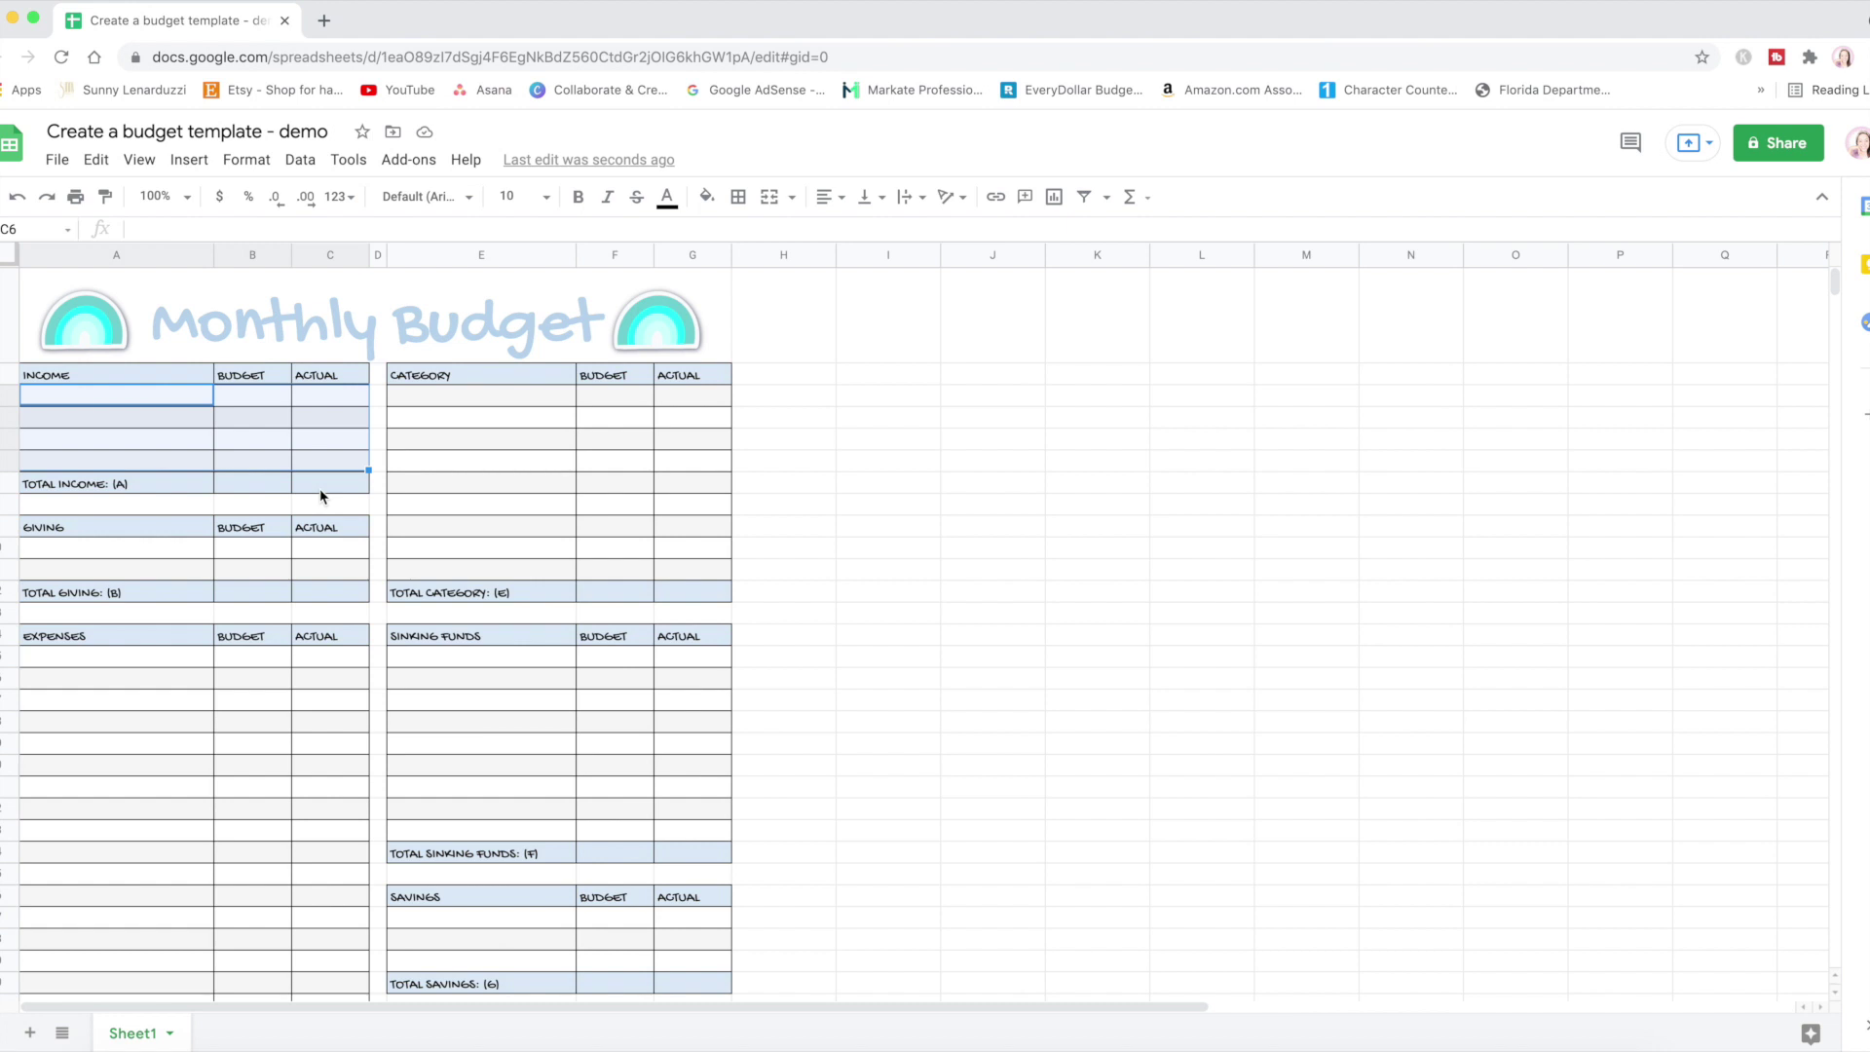
click(748, 205)
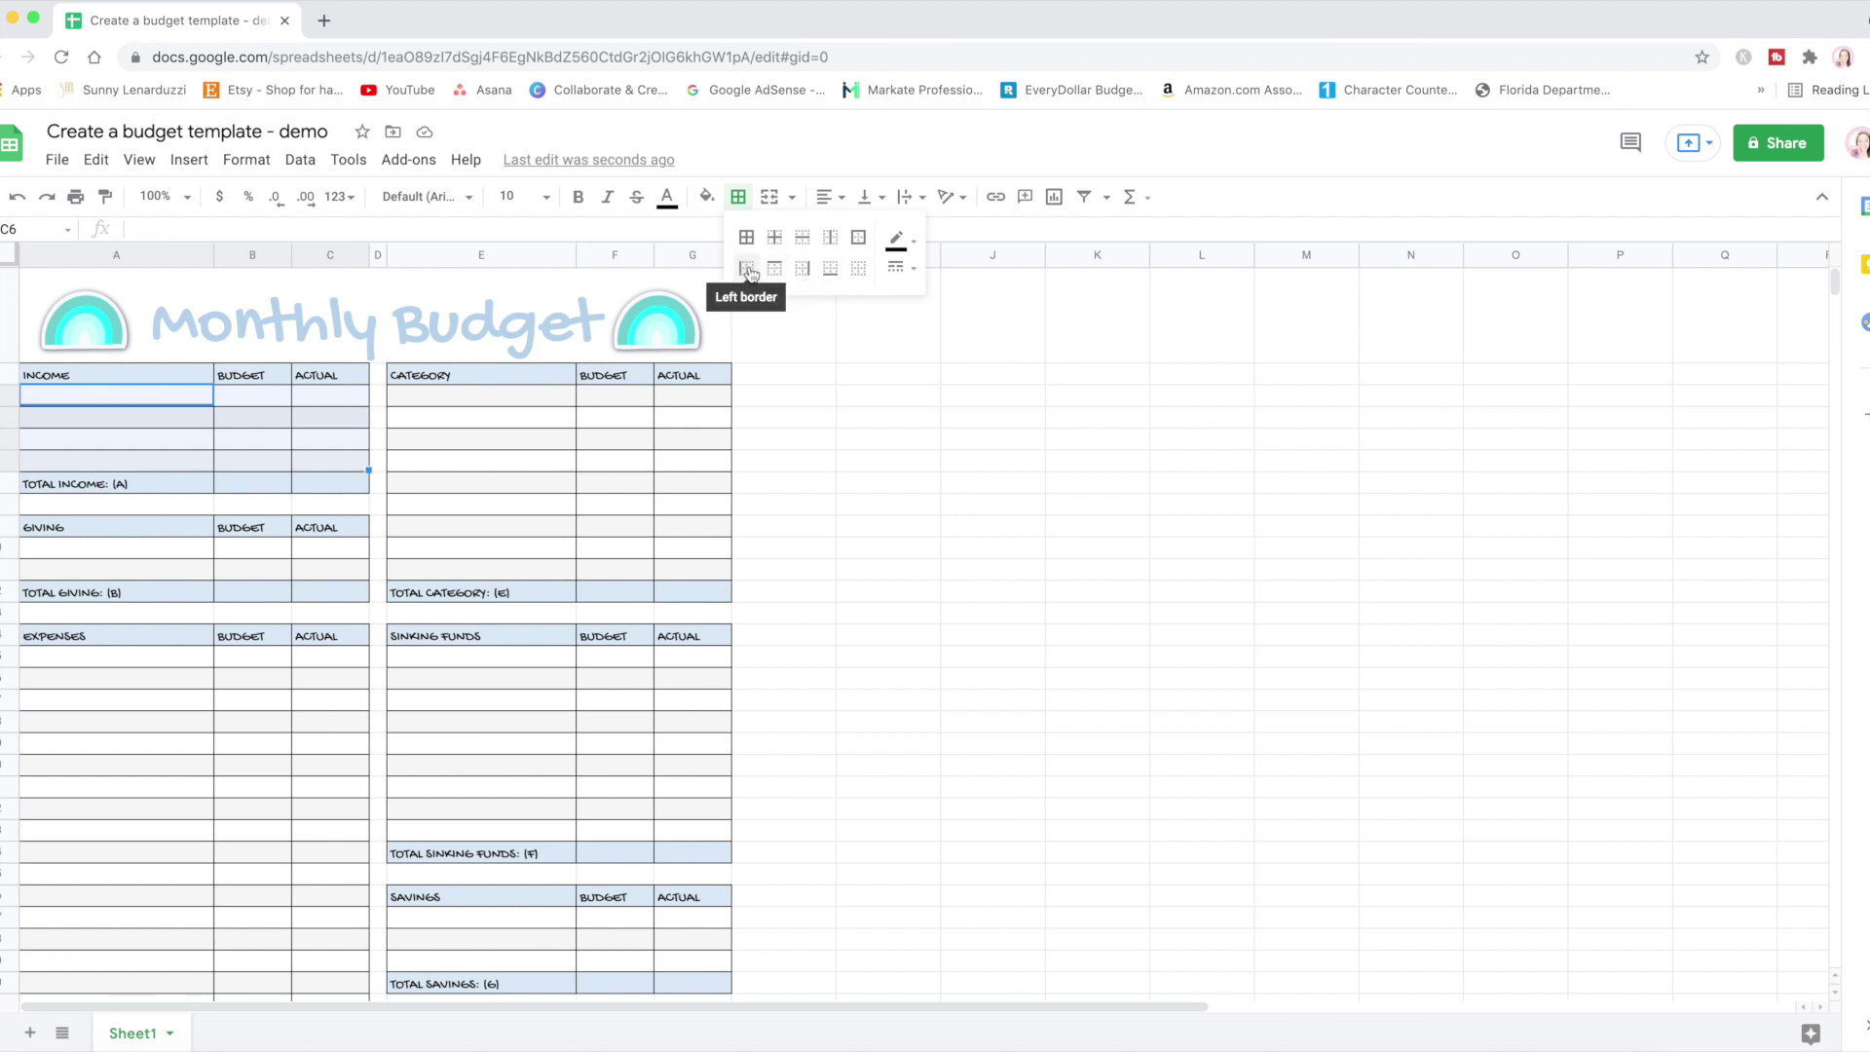
click(897, 237)
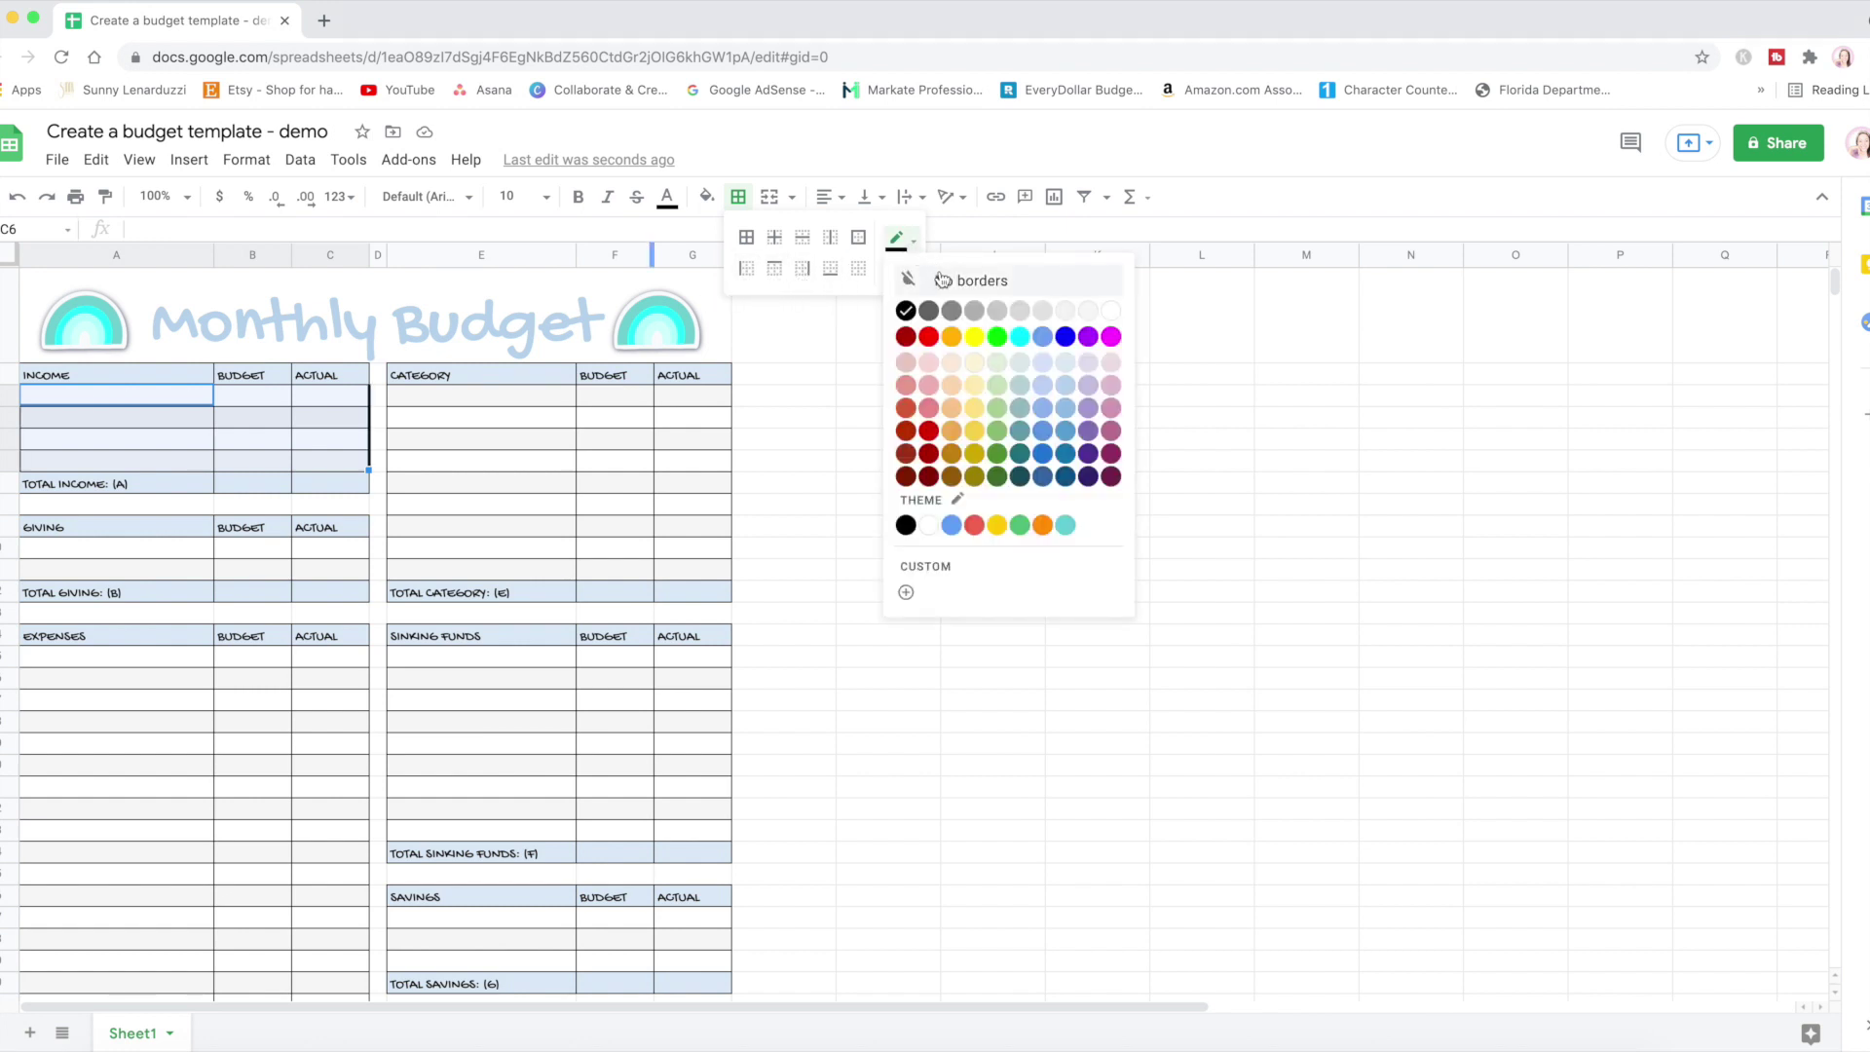
click(931, 276)
click(746, 268)
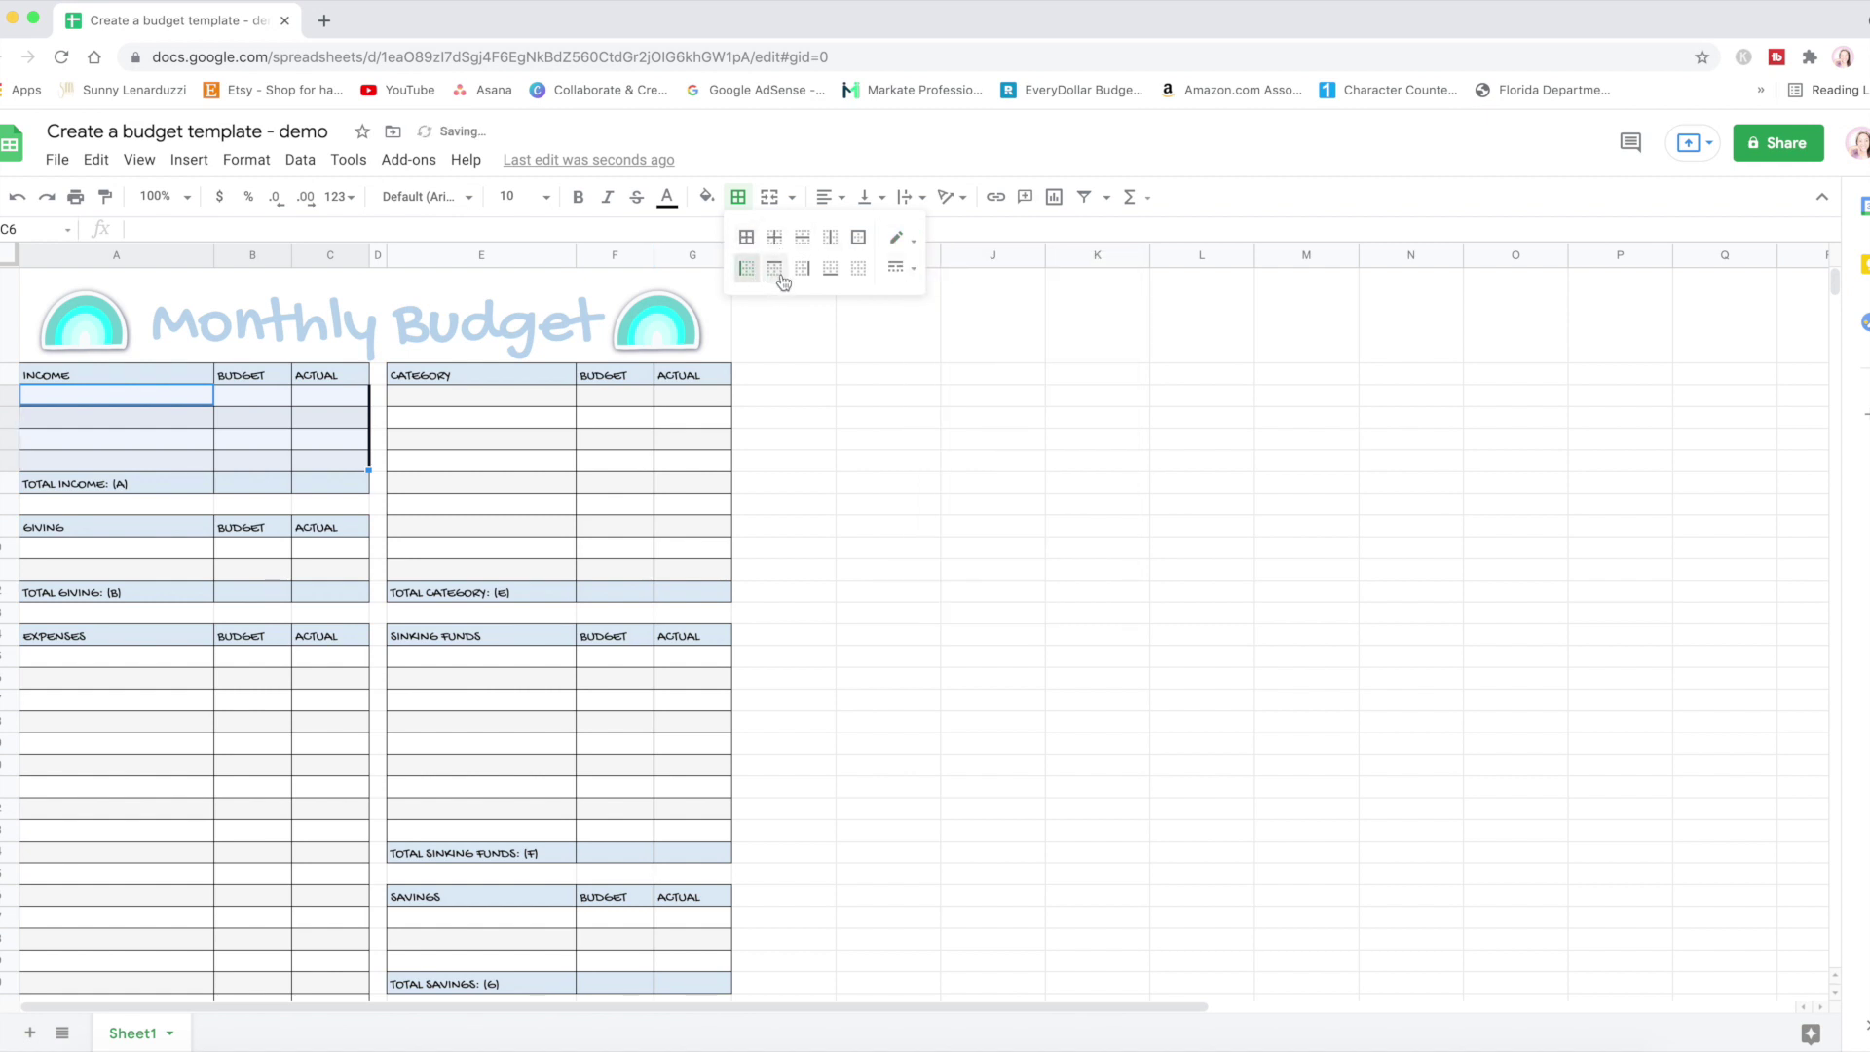
click(776, 469)
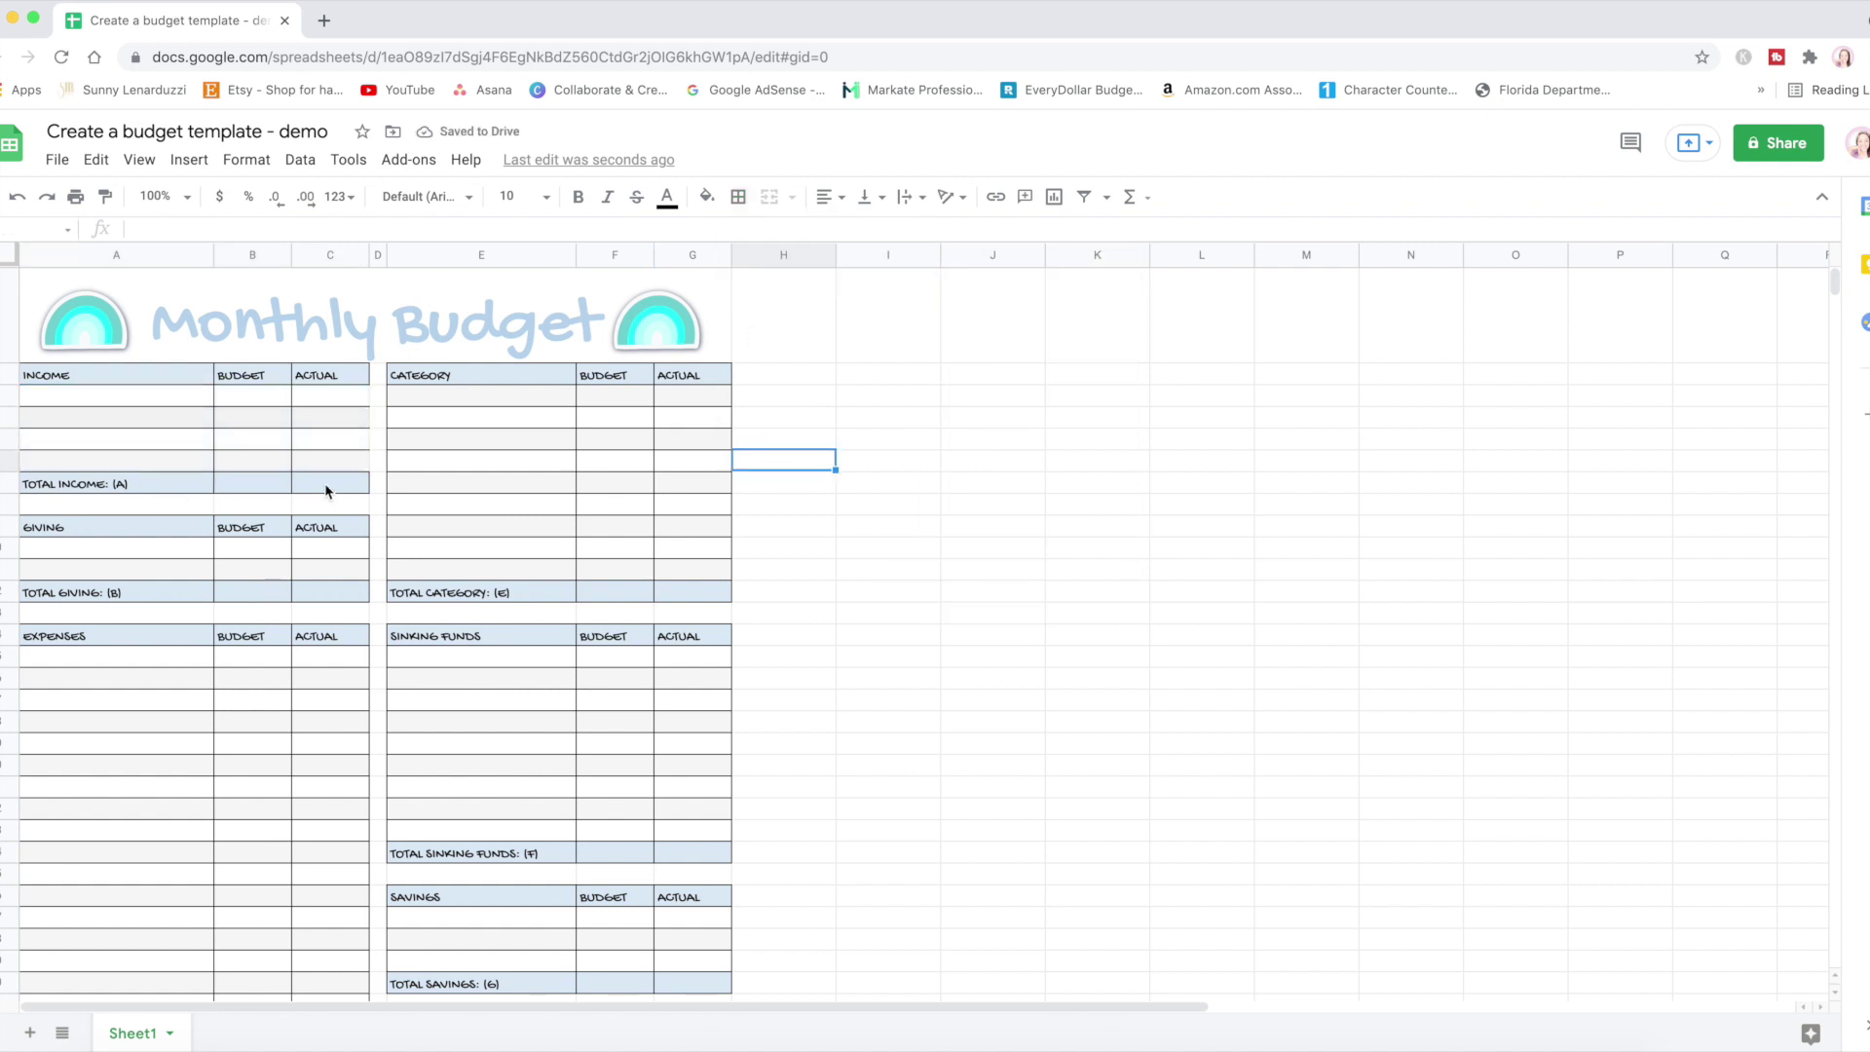
- Apply a coloured border to the Giving rows A10:C11
drag(137, 546, 317, 572)
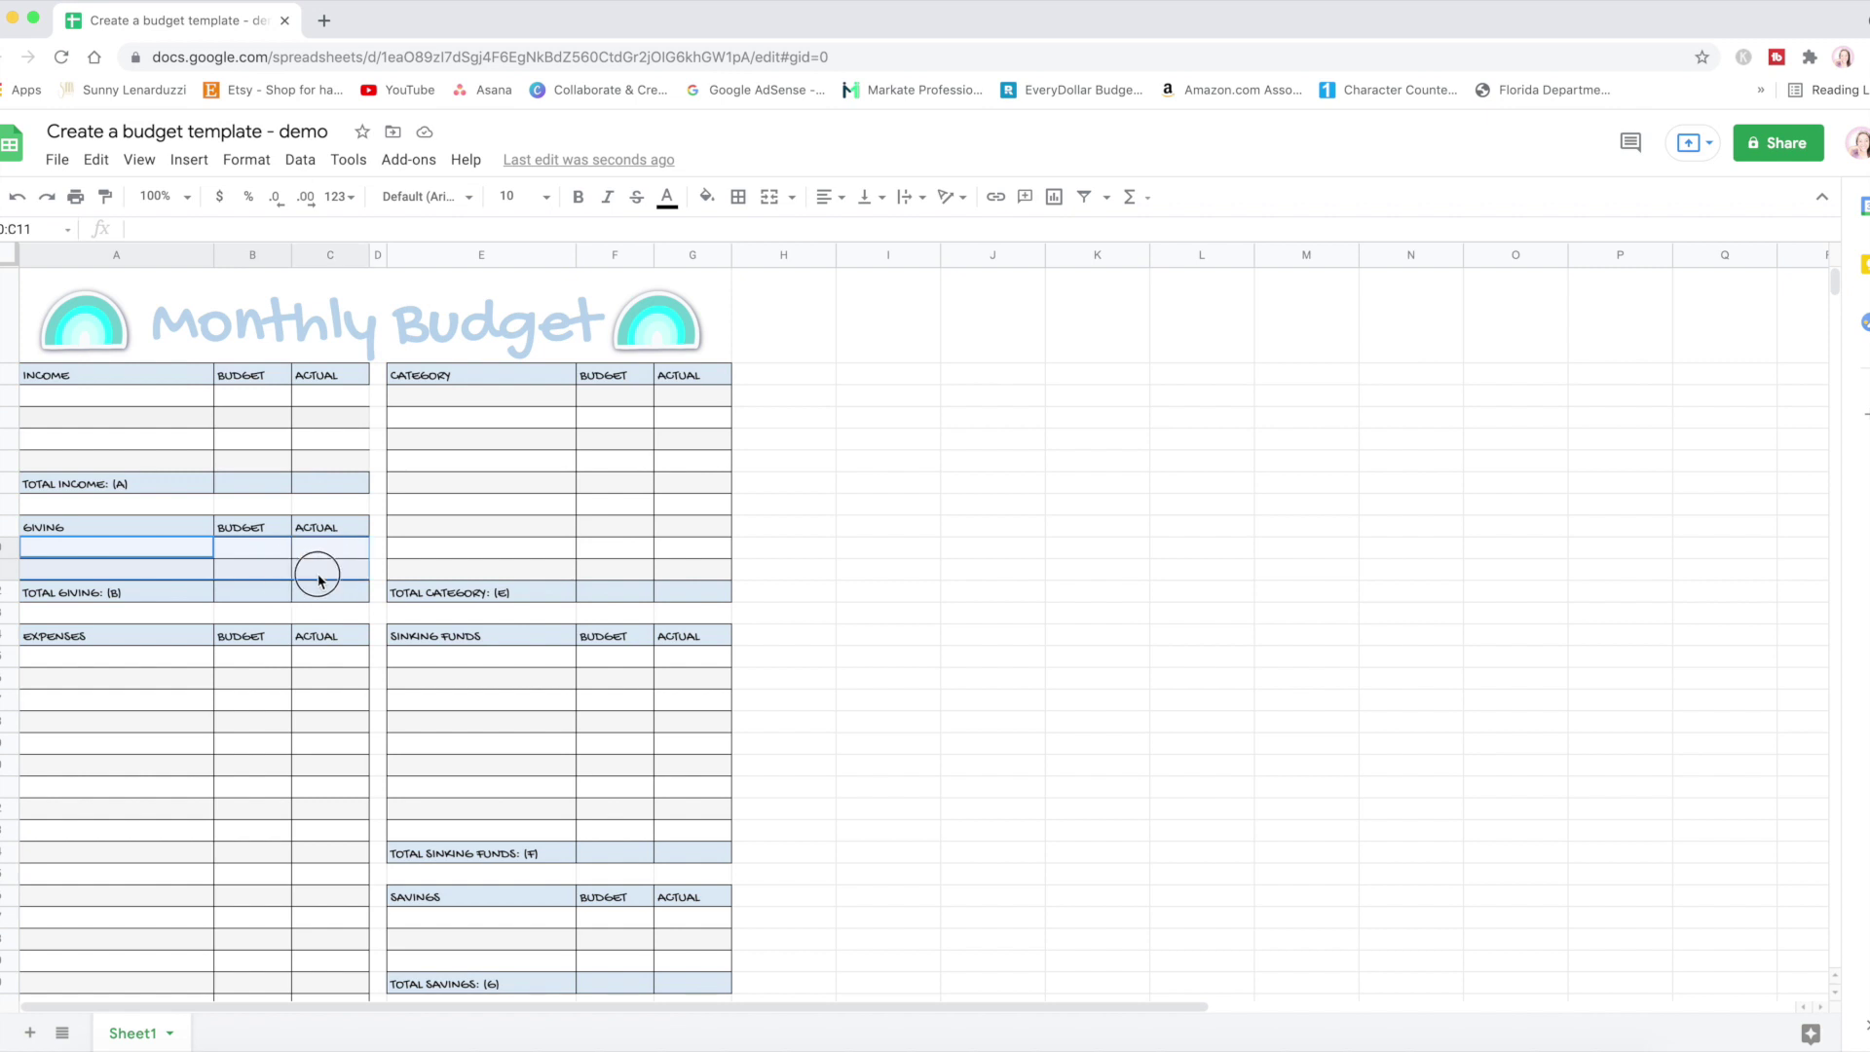
click(738, 196)
click(900, 238)
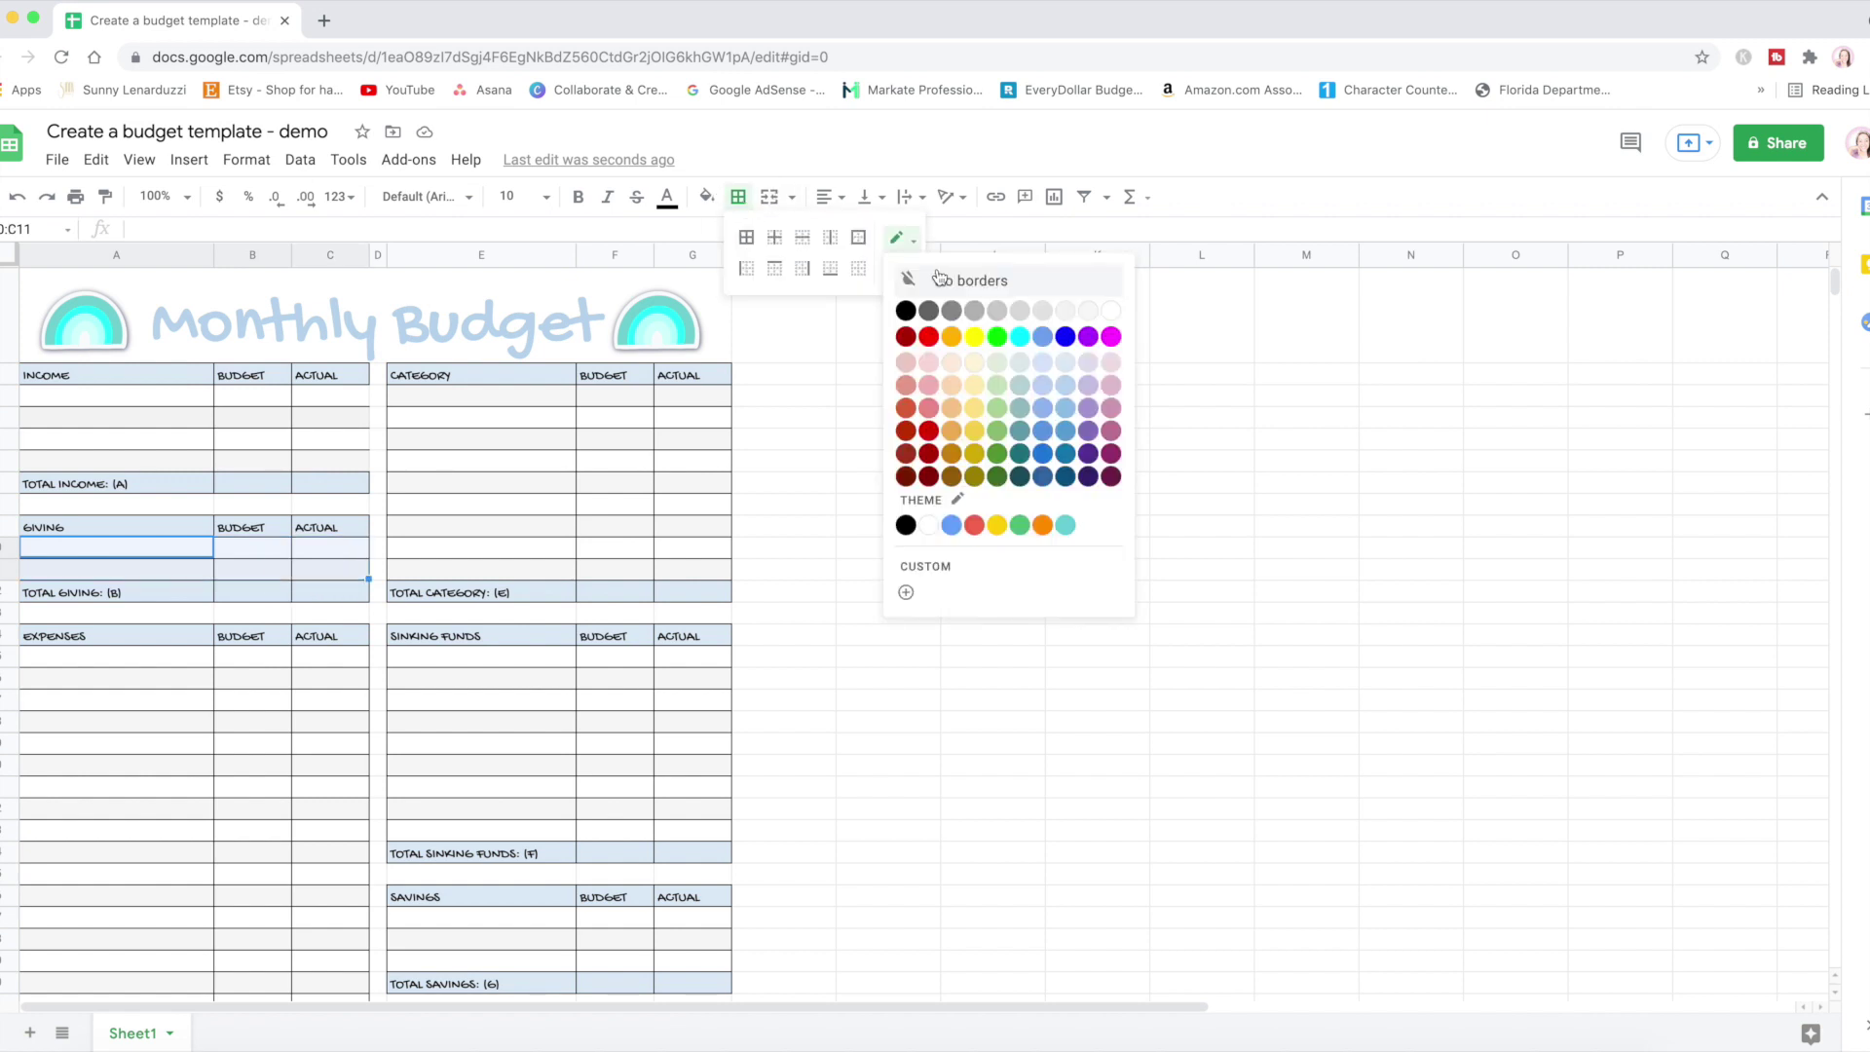
click(938, 279)
click(746, 268)
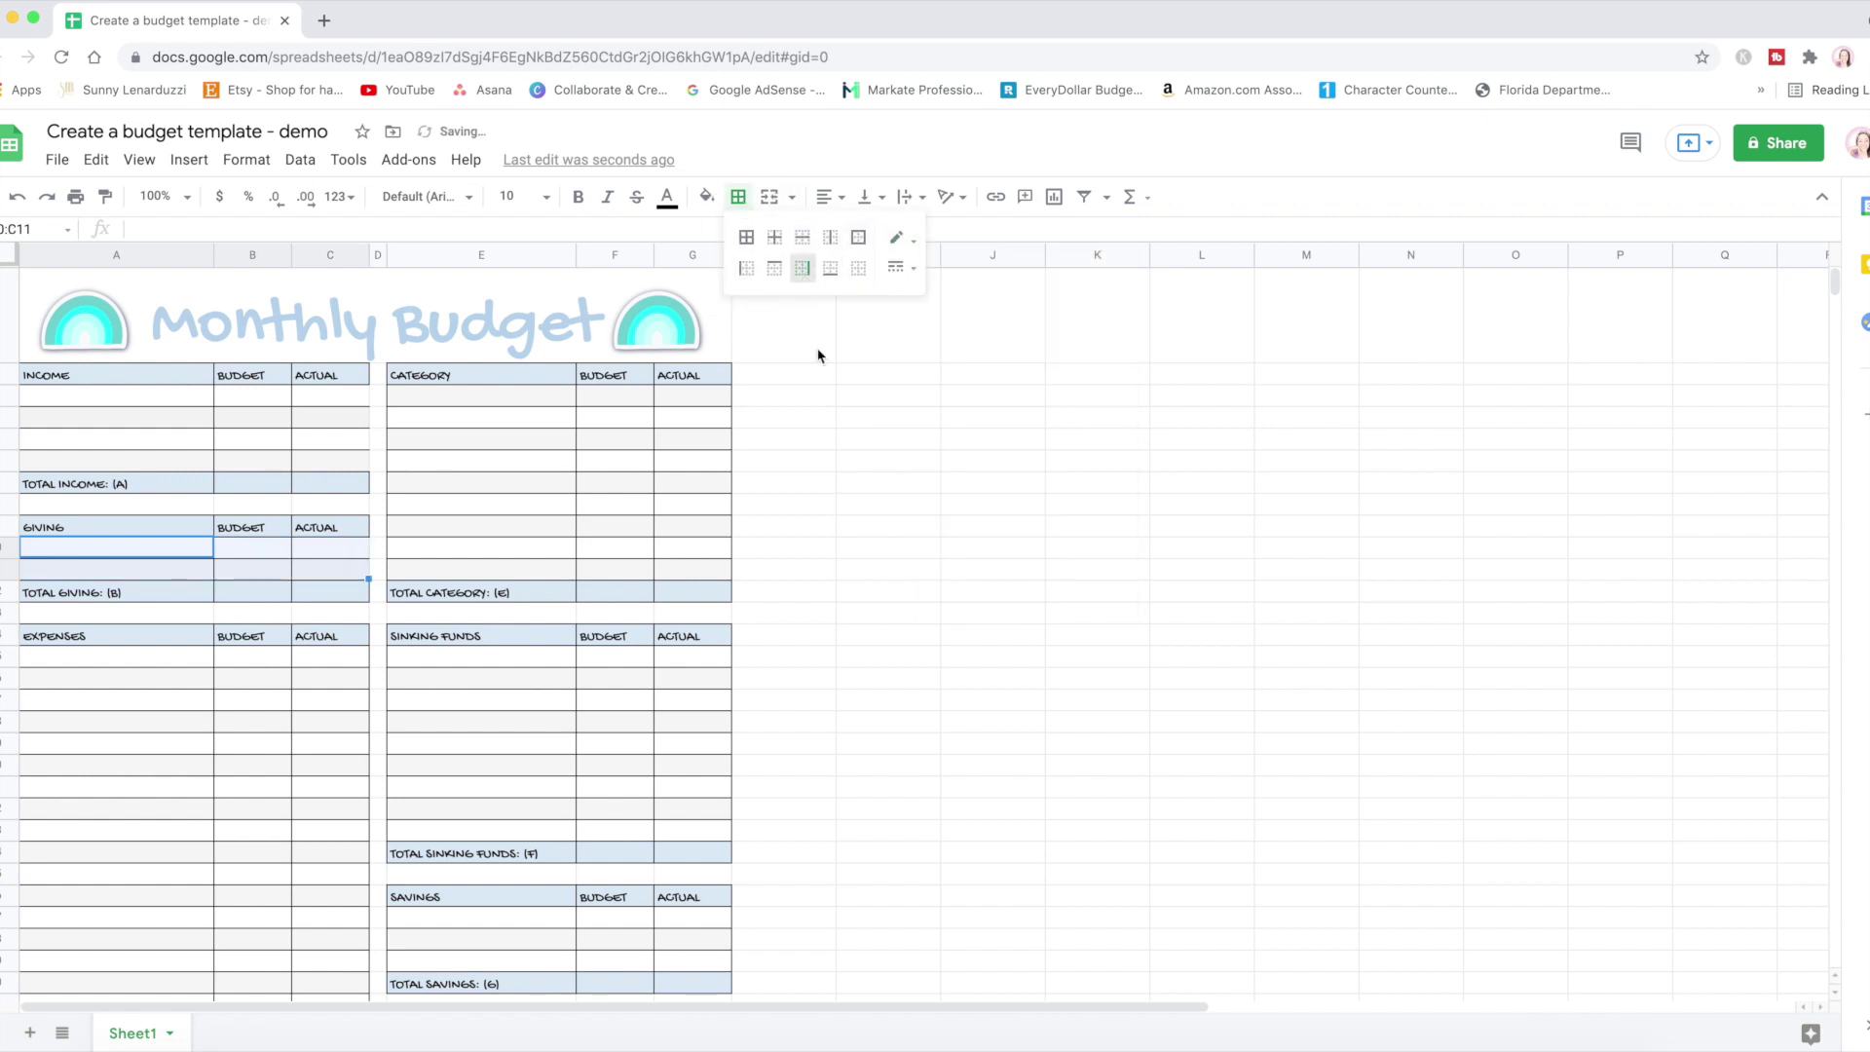
click(862, 504)
click(58, 159)
- Open the print preview, zoom in to inspect the page, then close it and undo the last border change
click(97, 811)
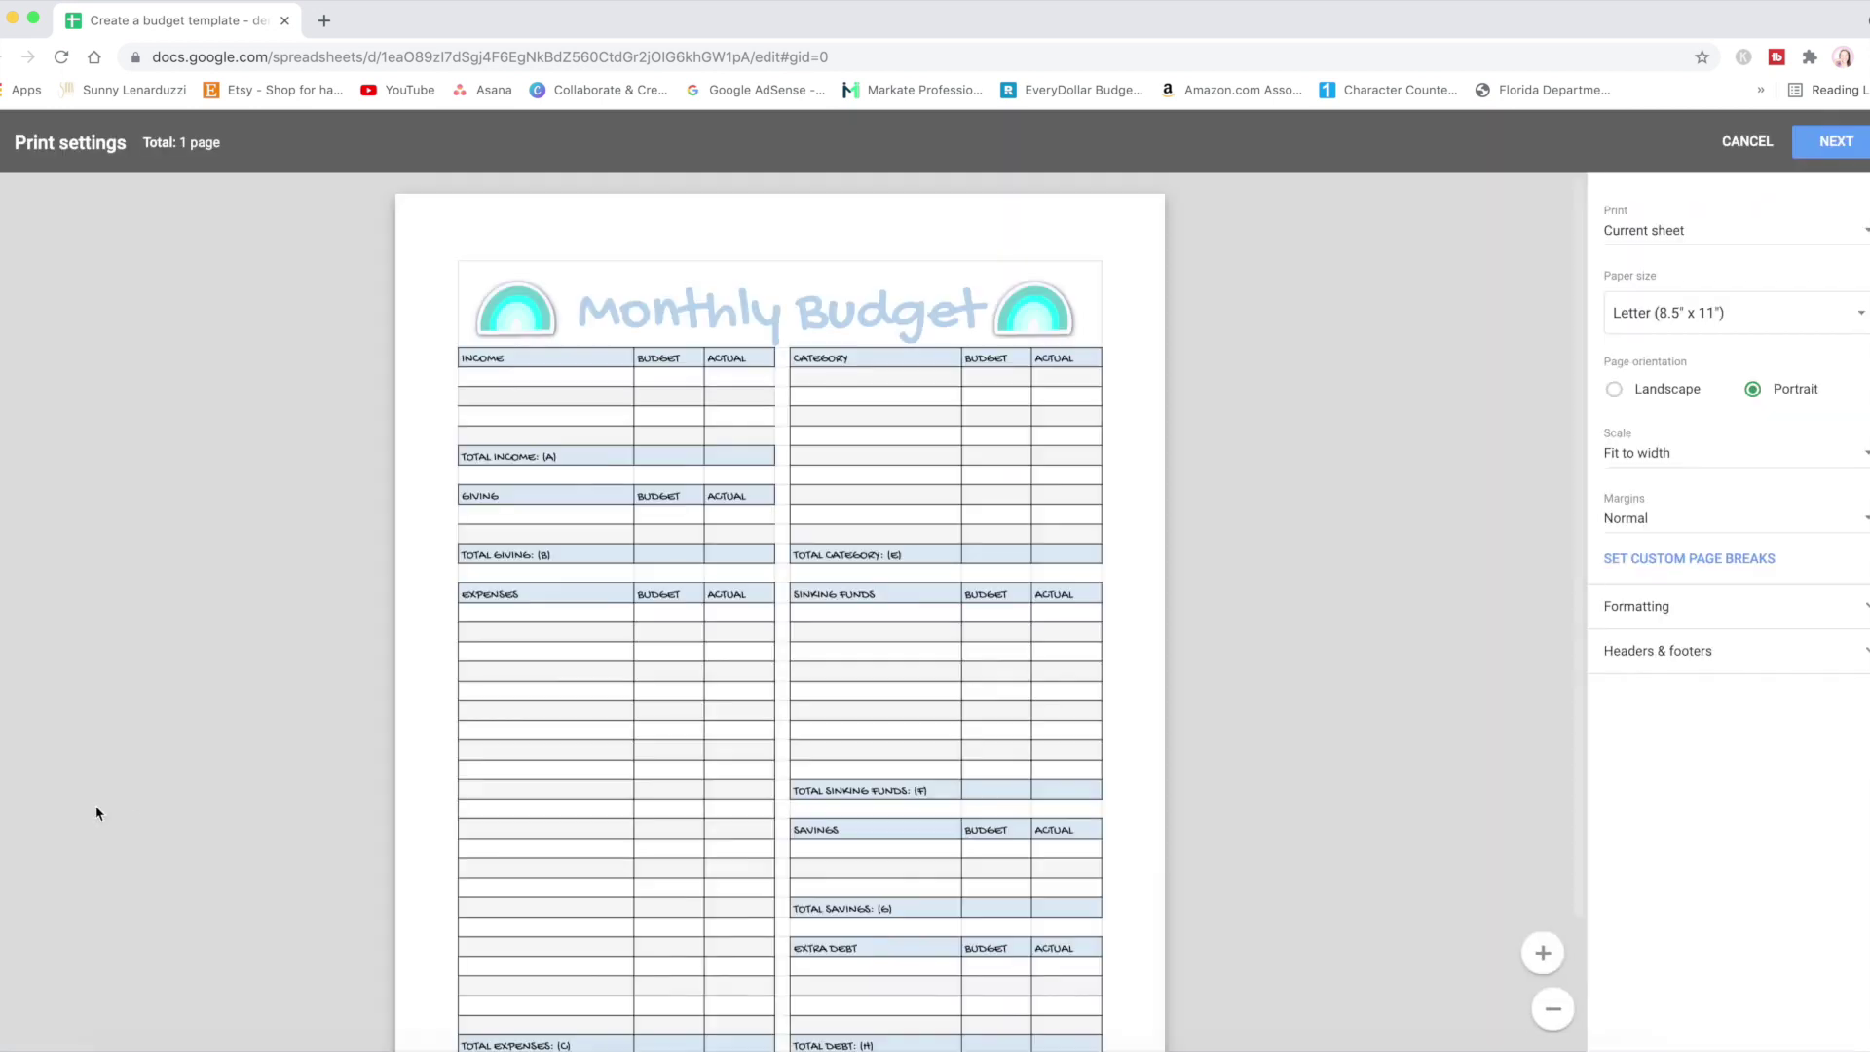
click(1543, 953)
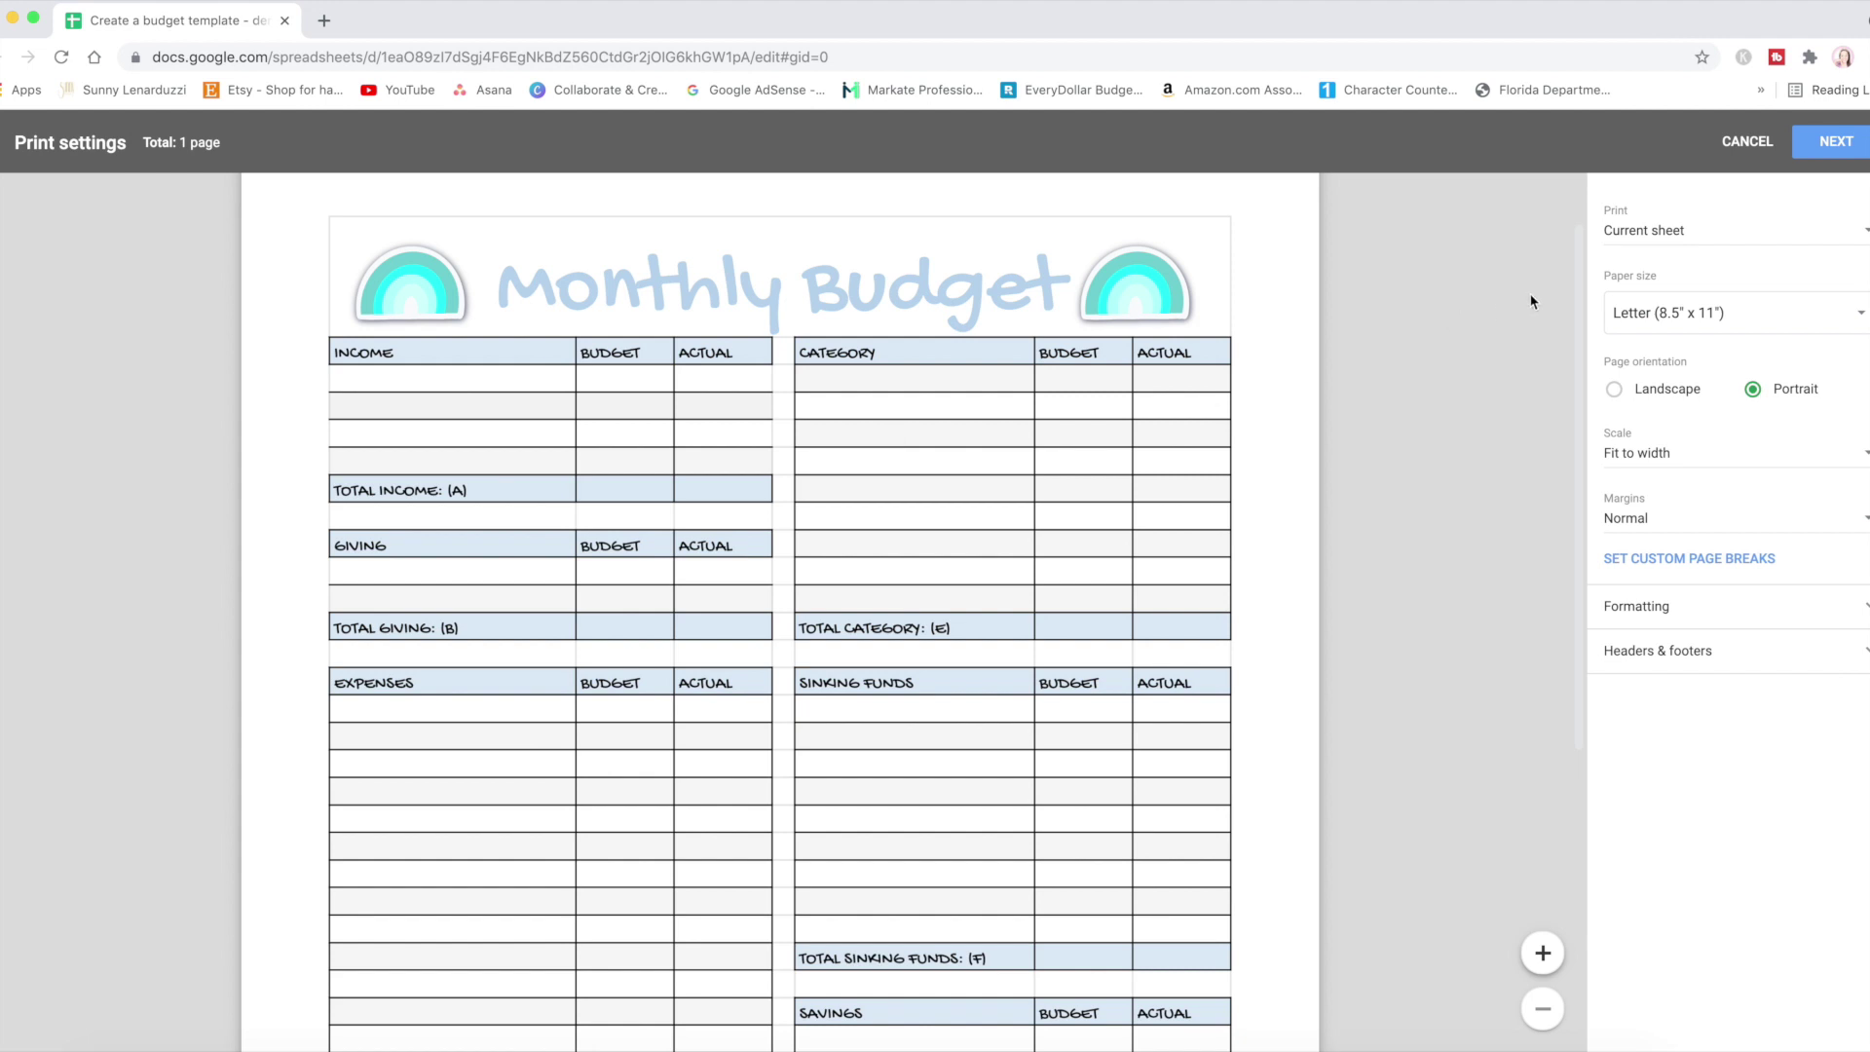
key(Escape)
click(20, 205)
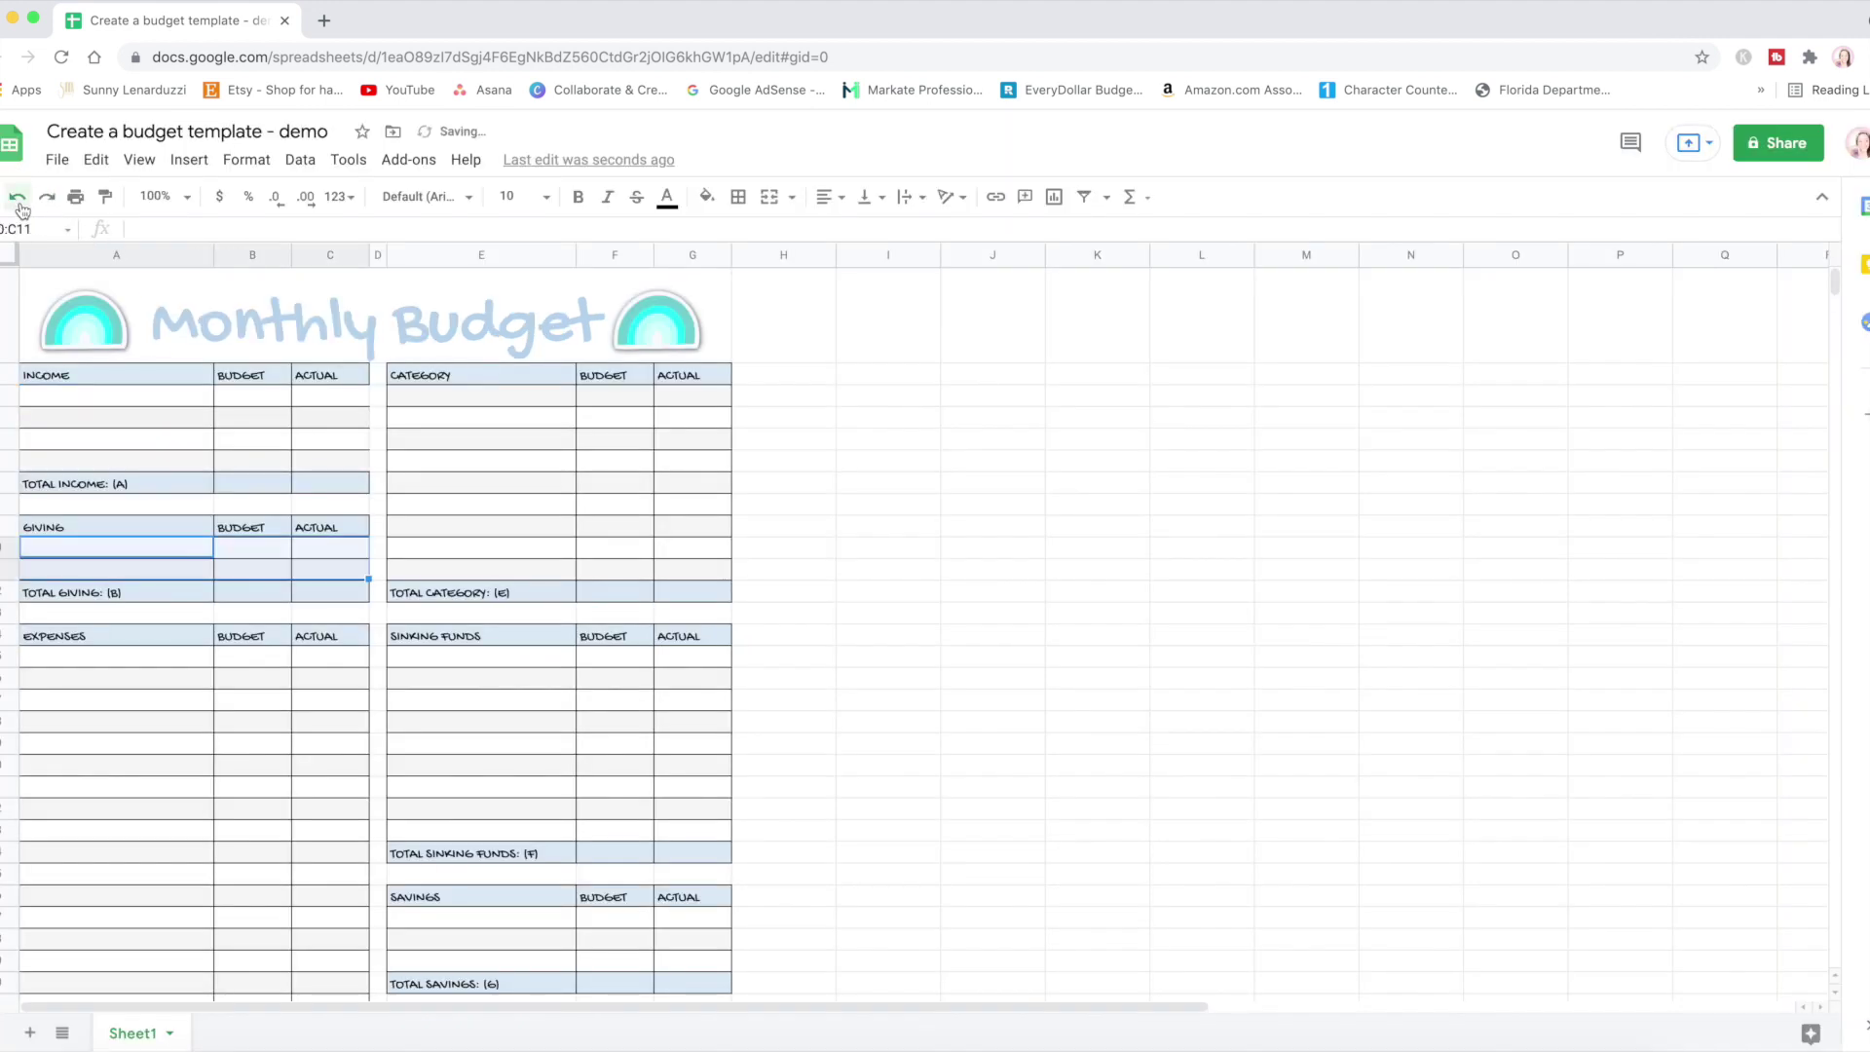
- Undo another border change, open print settings, and show the list of paper sizes
click(18, 199)
click(75, 196)
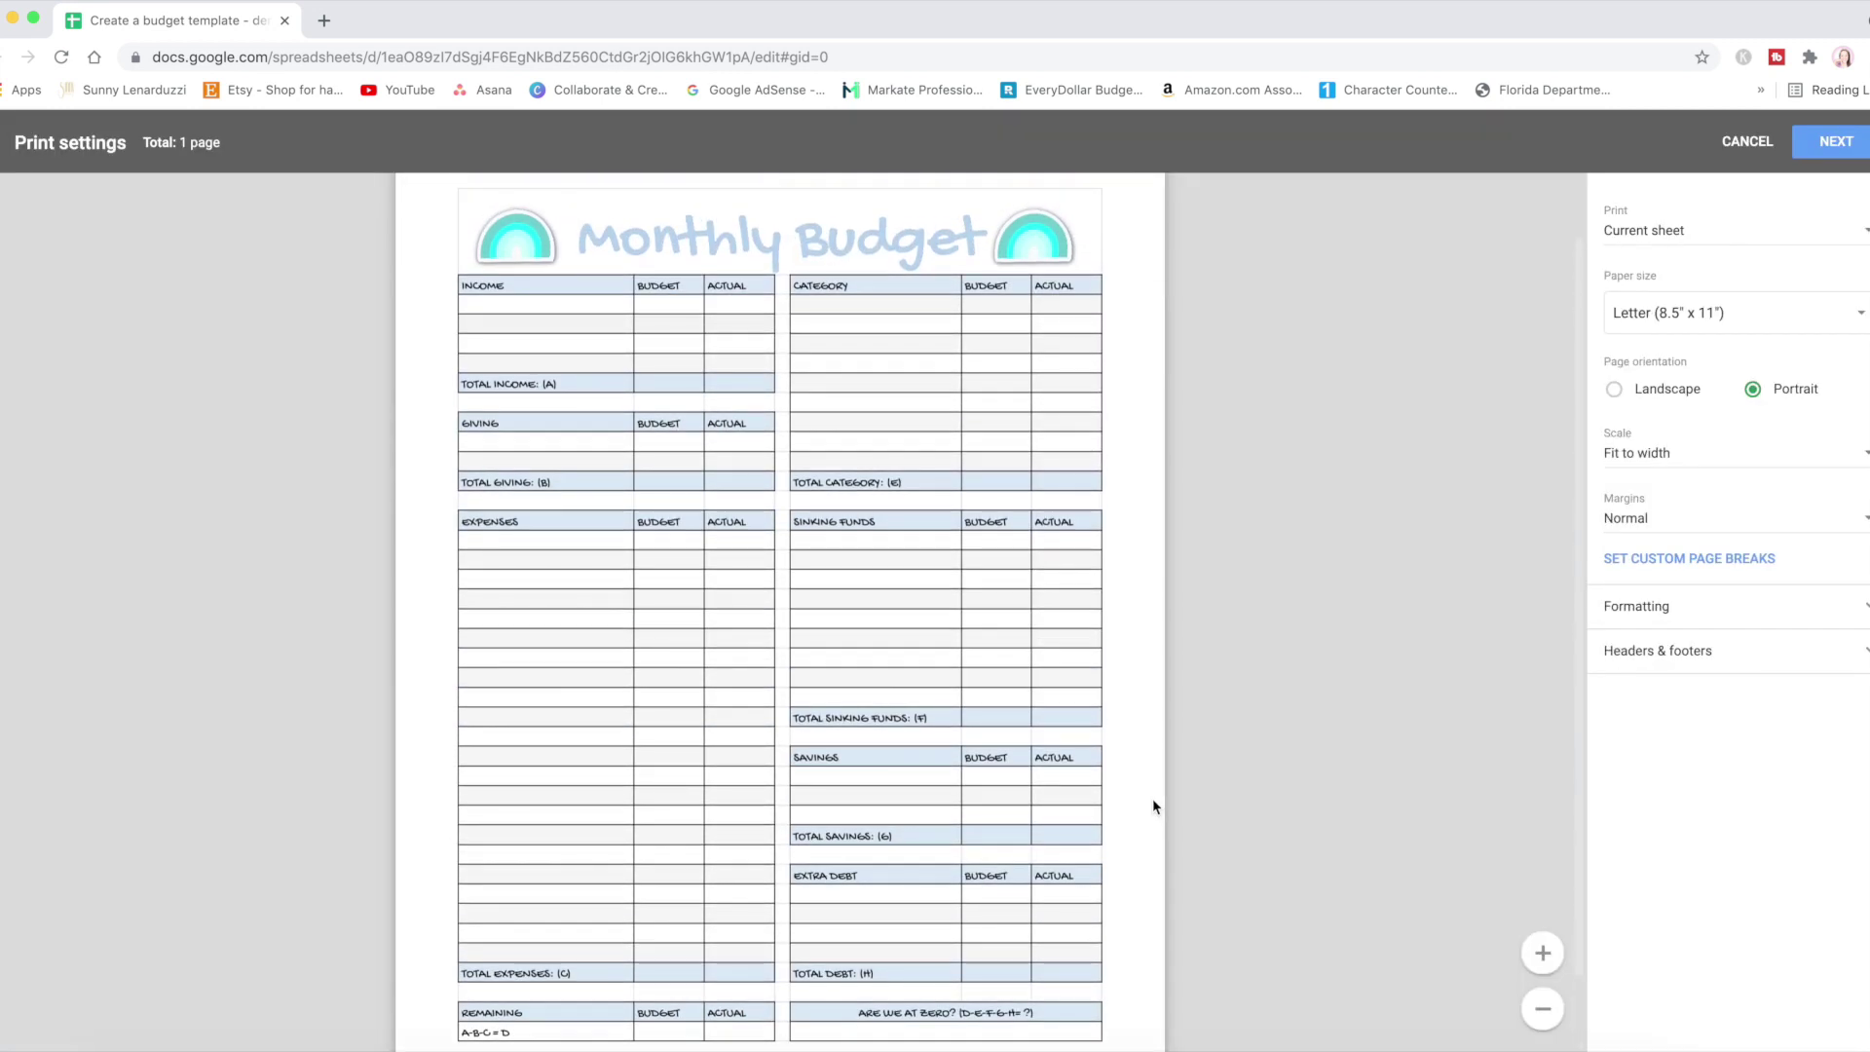
click(1862, 316)
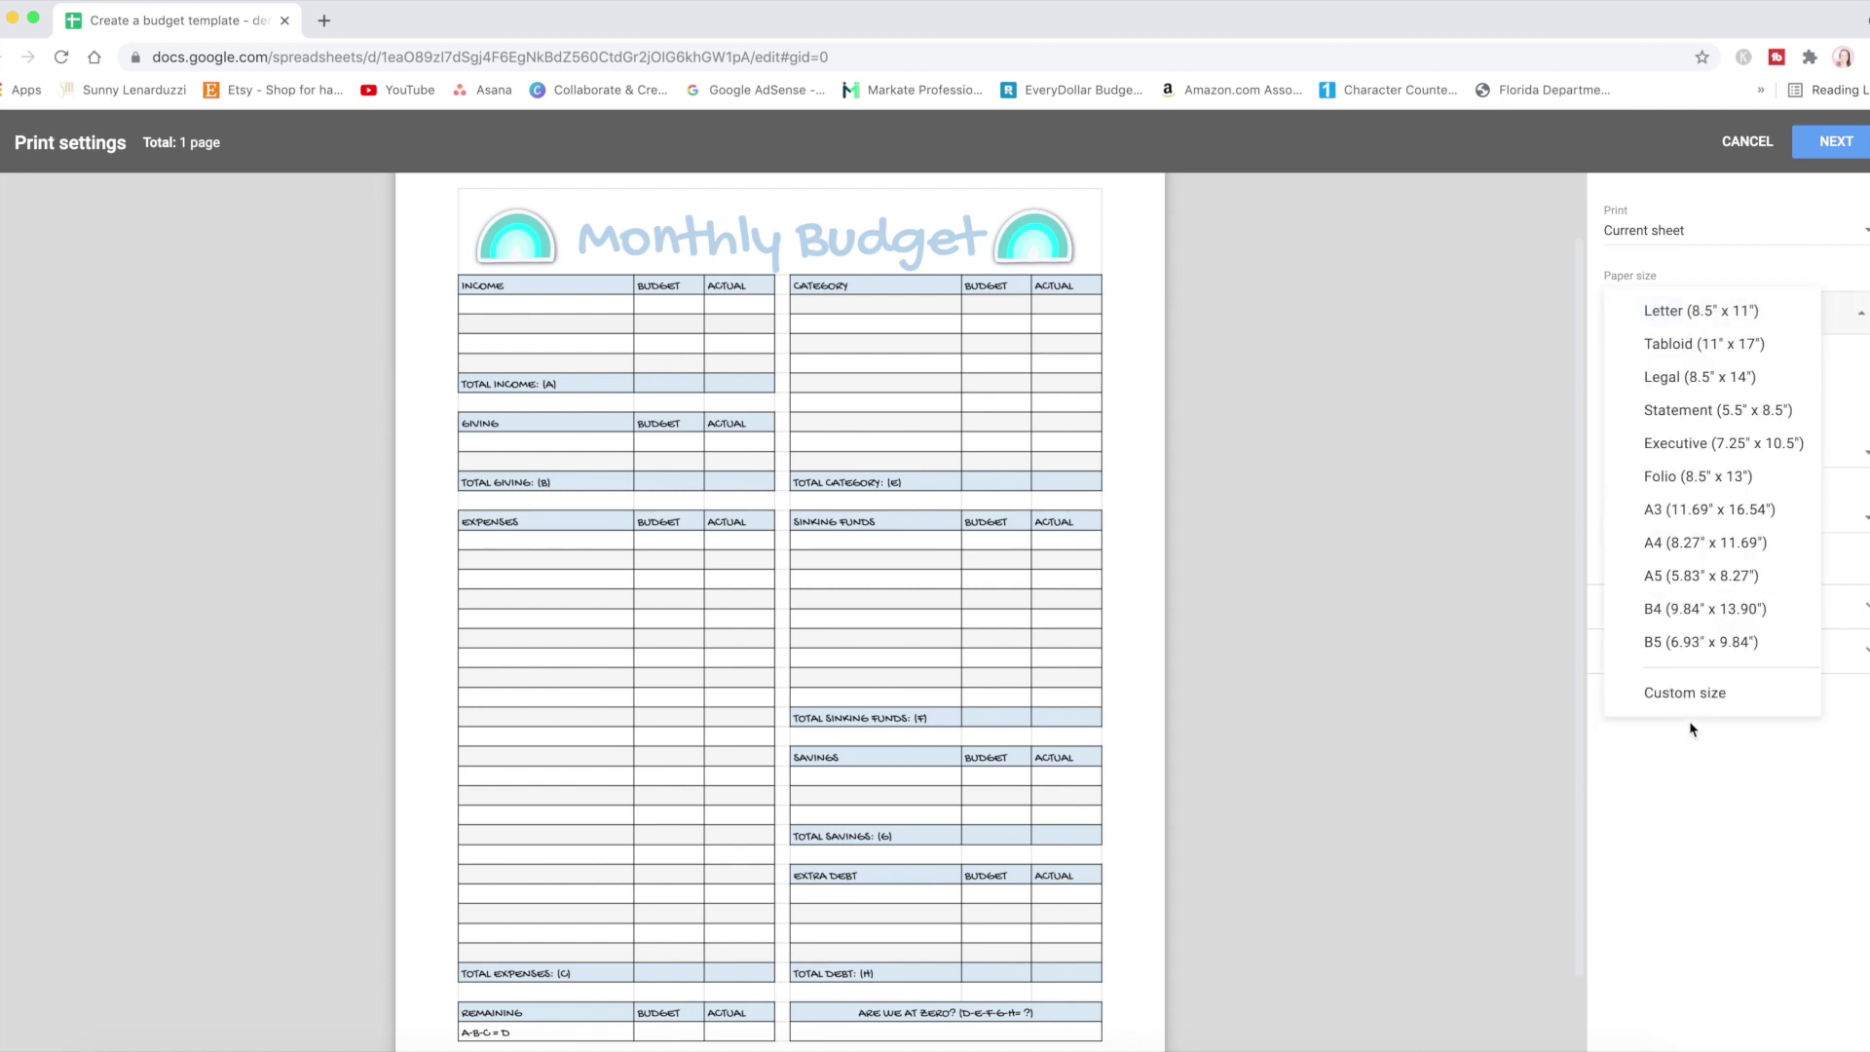